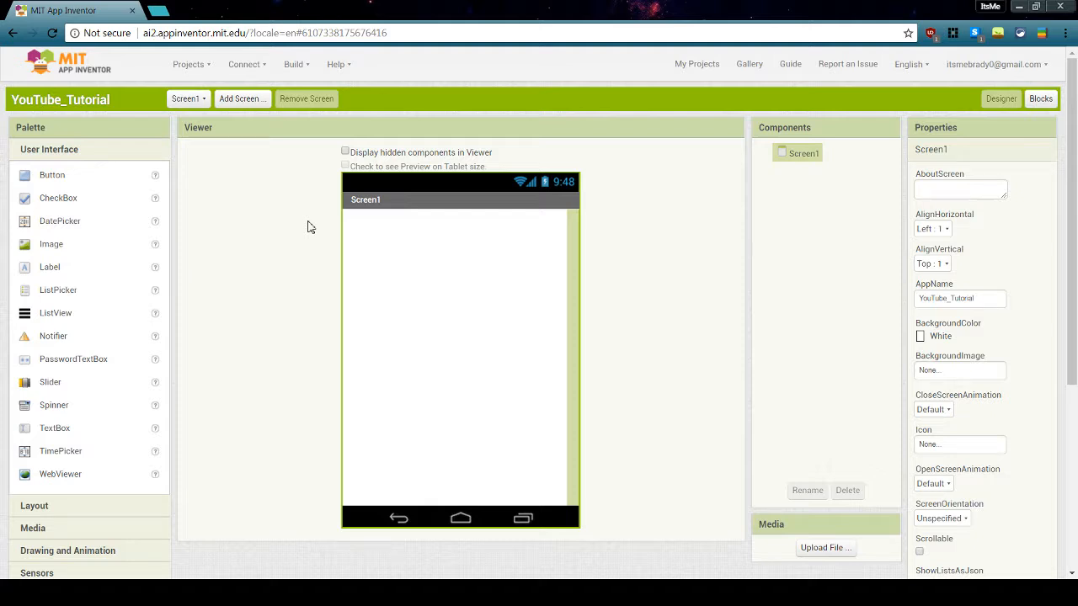
- Look over the Blocks editor and the Designer's component palette and Screen1 properties
{"action": "left_click", "coordinate": [1044, 100]}
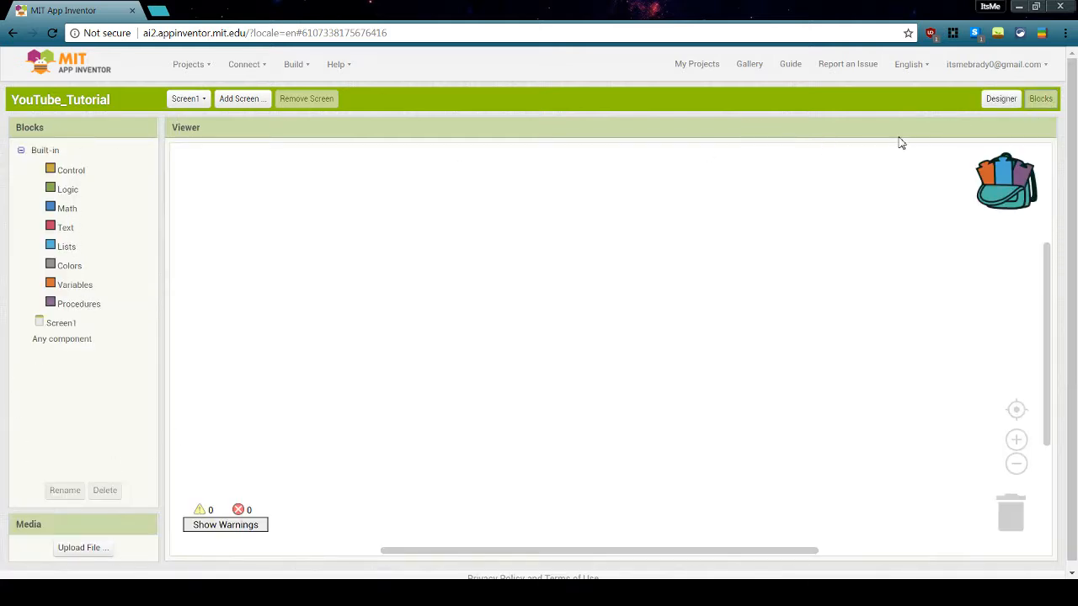
{"action": "left_click", "coordinate": [998, 99]}
{"action": "scroll", "coordinate": [84, 219], "scroll_direction": "down", "scroll_amount": 4}
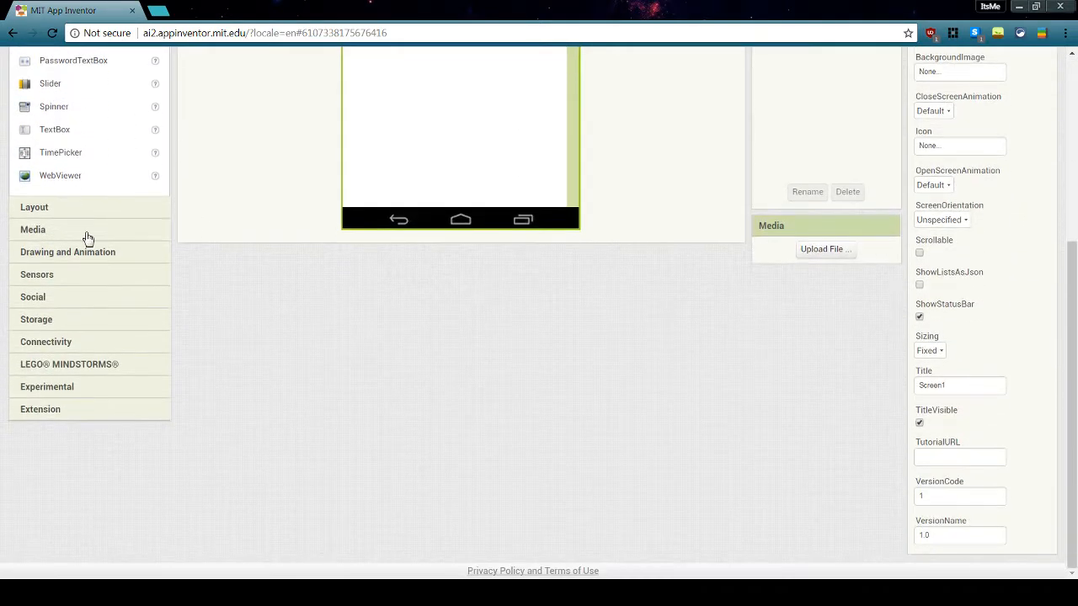
{"action": "scroll", "coordinate": [93, 214], "scroll_direction": "up", "scroll_amount": 5}
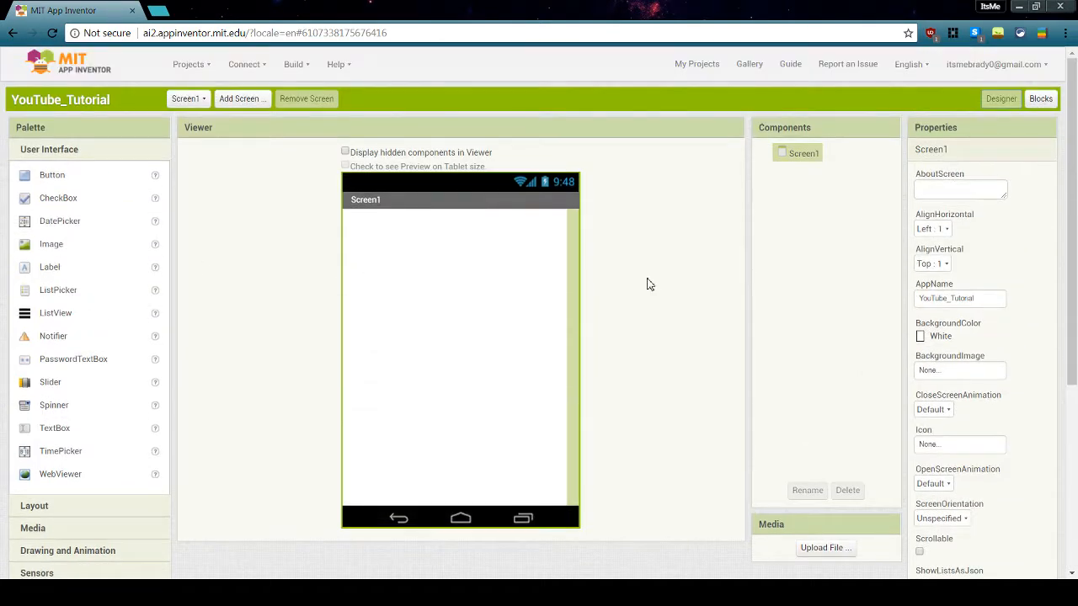
{"action": "scroll", "coordinate": [960, 244], "scroll_direction": "down", "scroll_amount": 5}
{"action": "scroll", "coordinate": [1002, 447], "scroll_direction": "up", "scroll_amount": 5}
- Load ai2.appinventor.mit.edu without the locale part of the address and dismiss the welcome message
{"action": "left_click", "coordinate": [141, 37]}
{"action": "left_click_drag", "start_coordinate": [142, 37], "coordinate": [246, 35]}
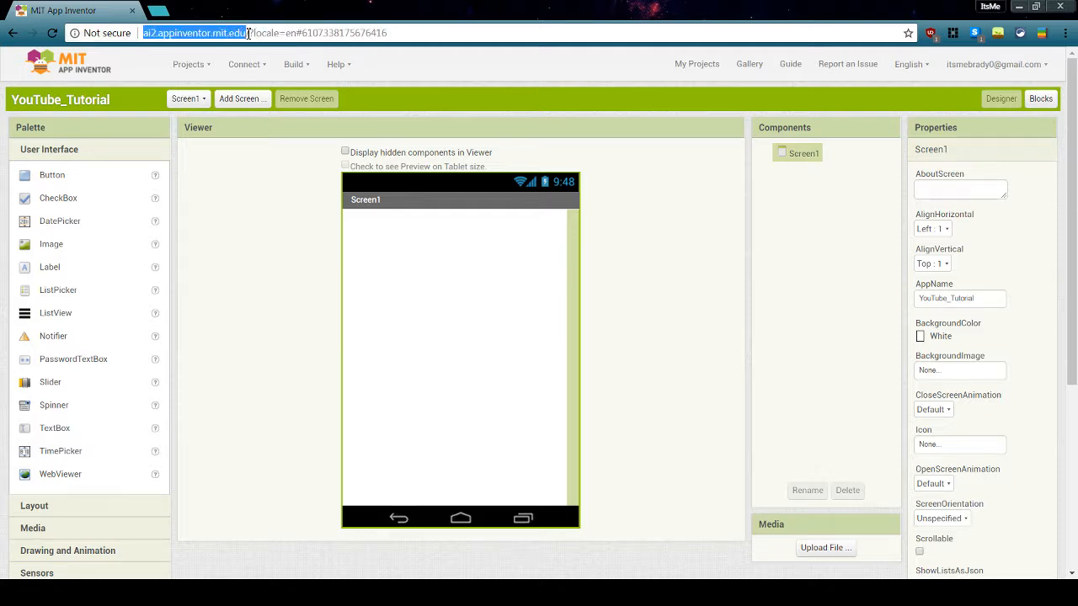
{"action": "left_click_drag", "start_coordinate": [396, 32], "coordinate": [265, 32]}
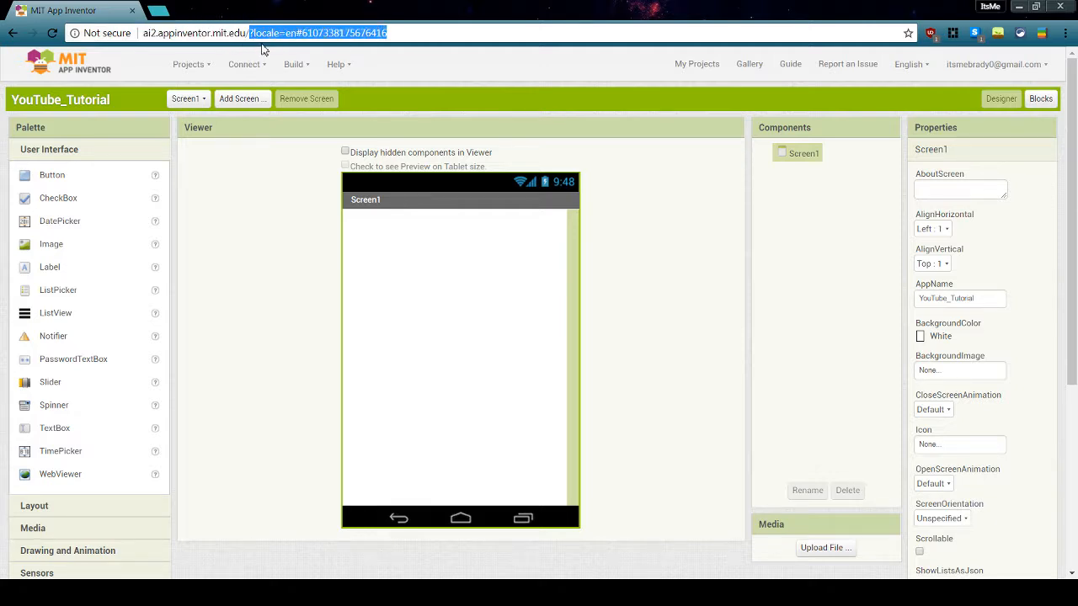
{"action": "key", "text": "BackSpace"}
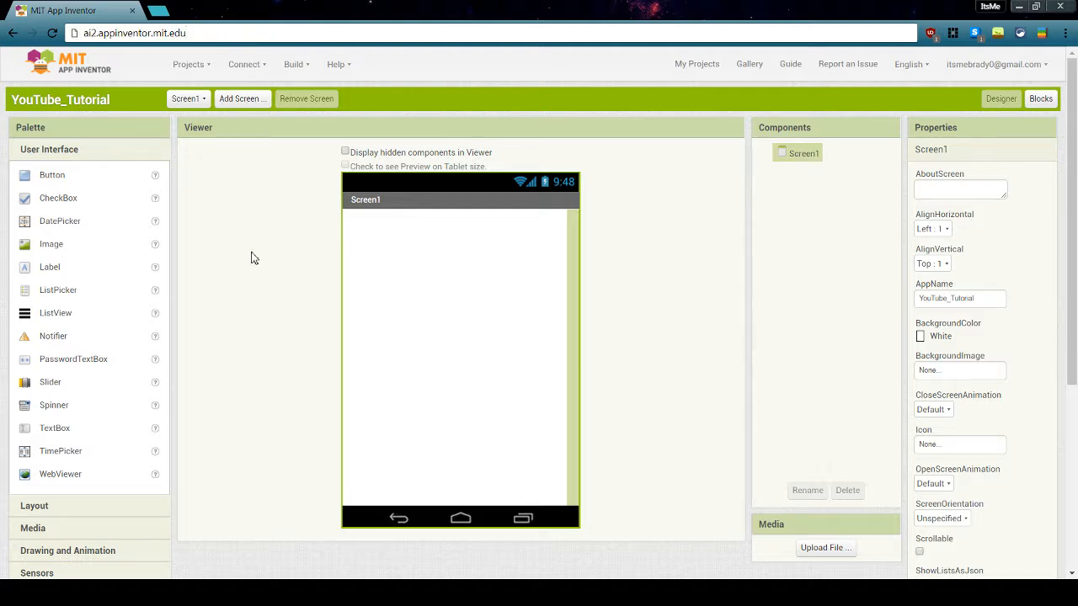
{"action": "left_click", "coordinate": [716, 28]}
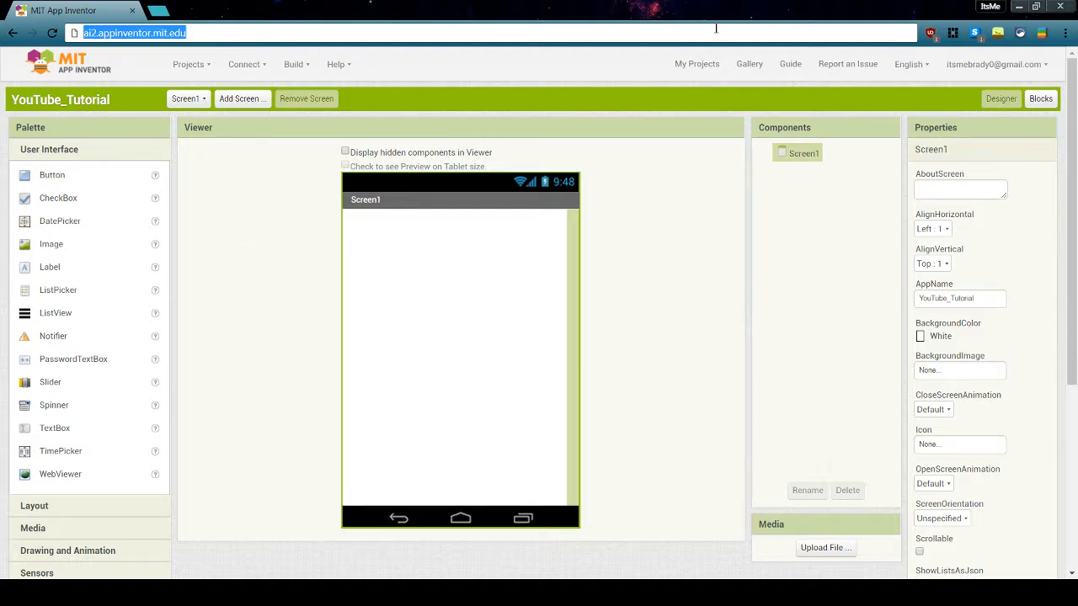
{"action": "key", "text": "Return"}
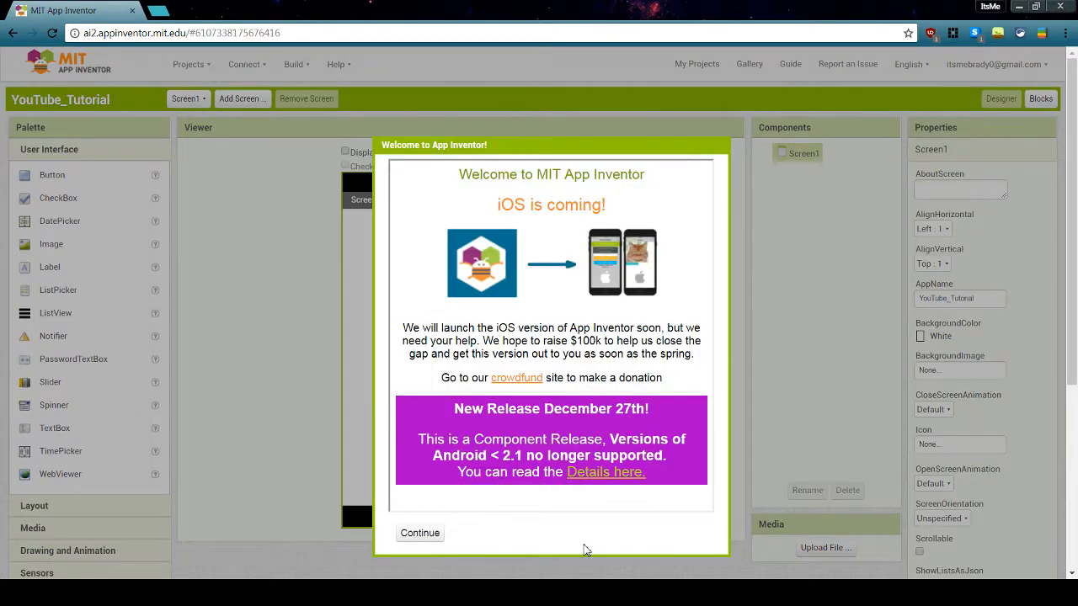
{"action": "left_click", "coordinate": [430, 533]}
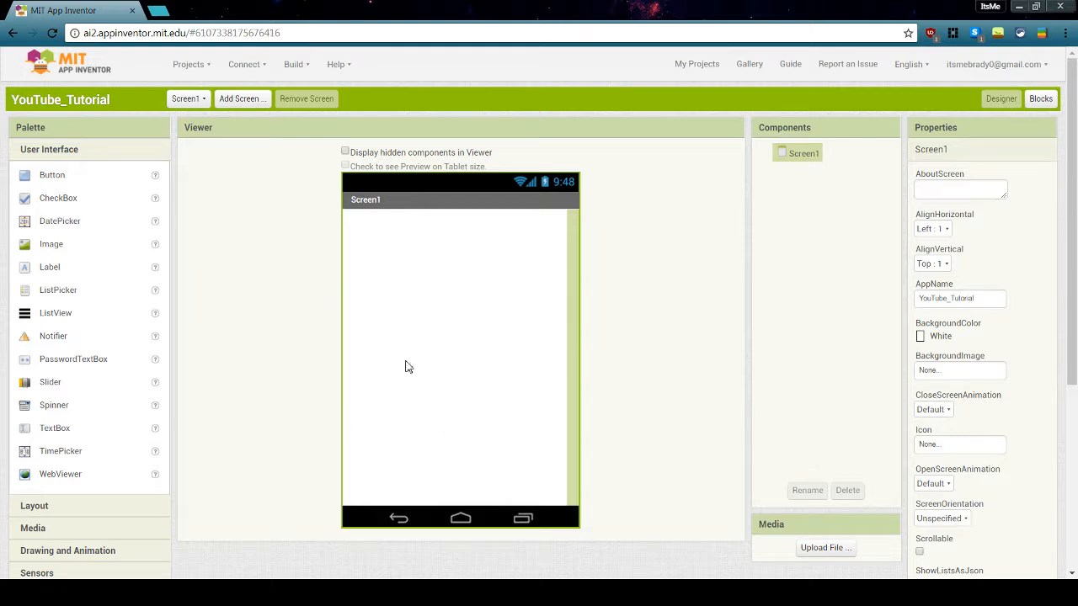
- View the project list and the new-project form, cancel the form and reopen the YouTube_Tutorial project
{"action": "left_click", "coordinate": [189, 64]}
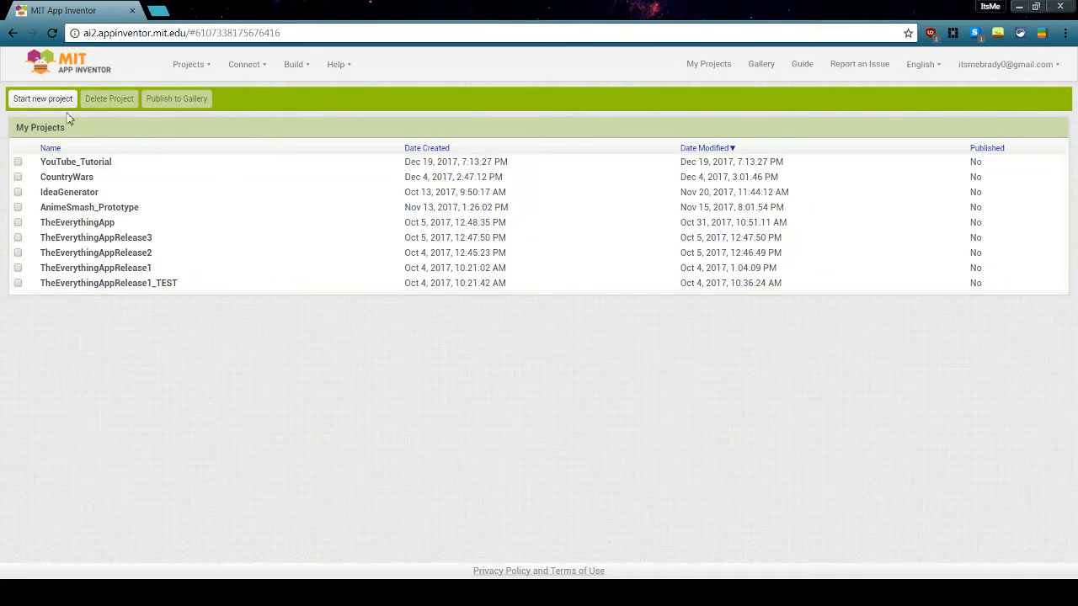
{"action": "left_click", "coordinate": [66, 104]}
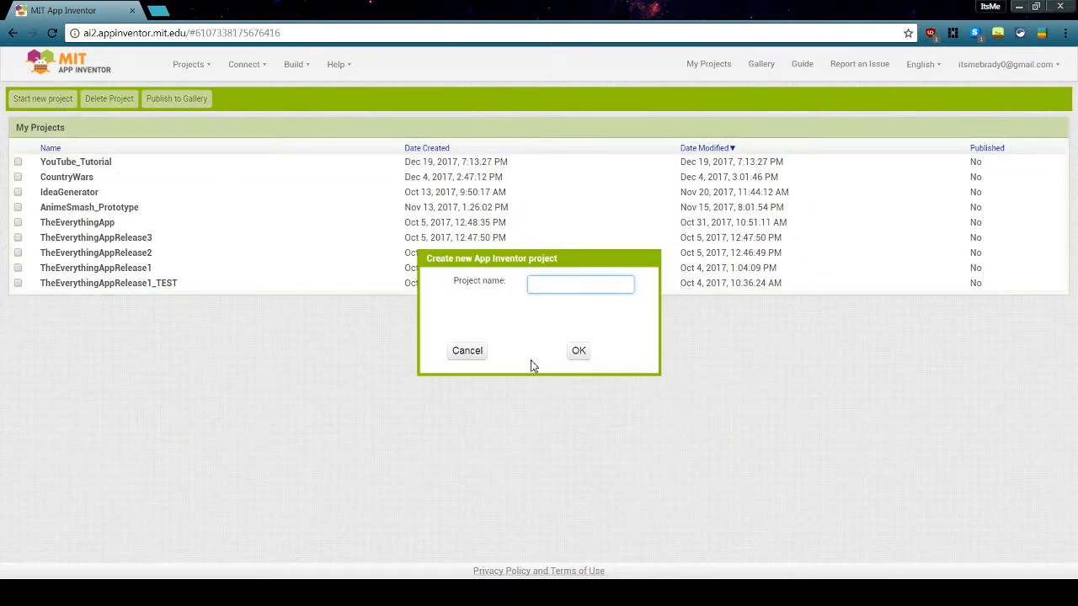
{"action": "left_click", "coordinate": [478, 352]}
{"action": "left_click", "coordinate": [103, 163]}
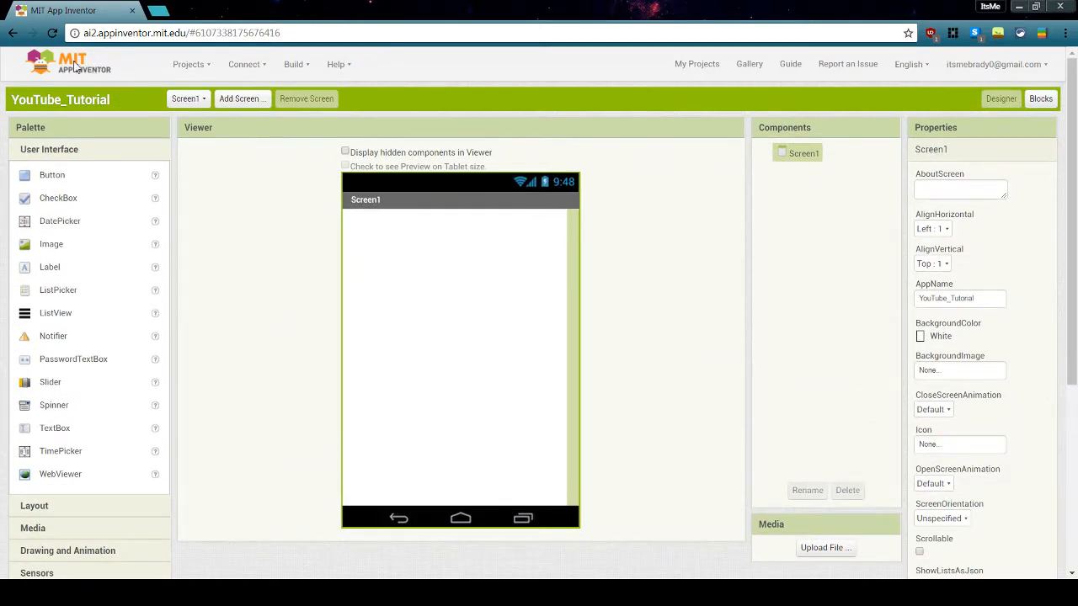
- Examine the project name, the screen selector and the full list of Screen1 properties
{"action": "left_click_drag", "start_coordinate": [118, 109], "coordinate": [1, 98]}
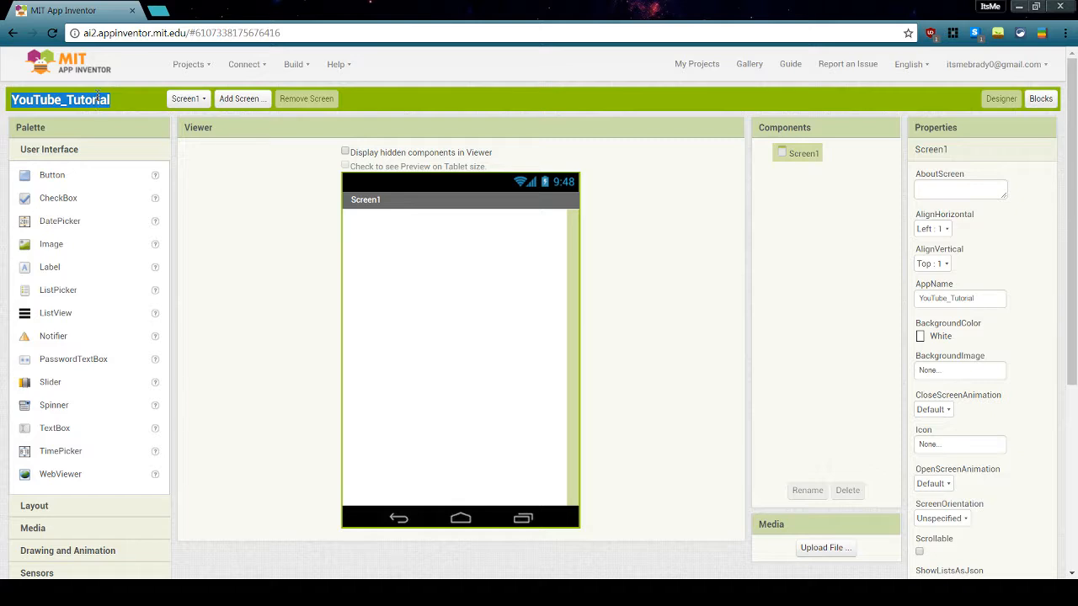
{"action": "left_click", "coordinate": [190, 99]}
{"action": "left_click", "coordinate": [192, 120]}
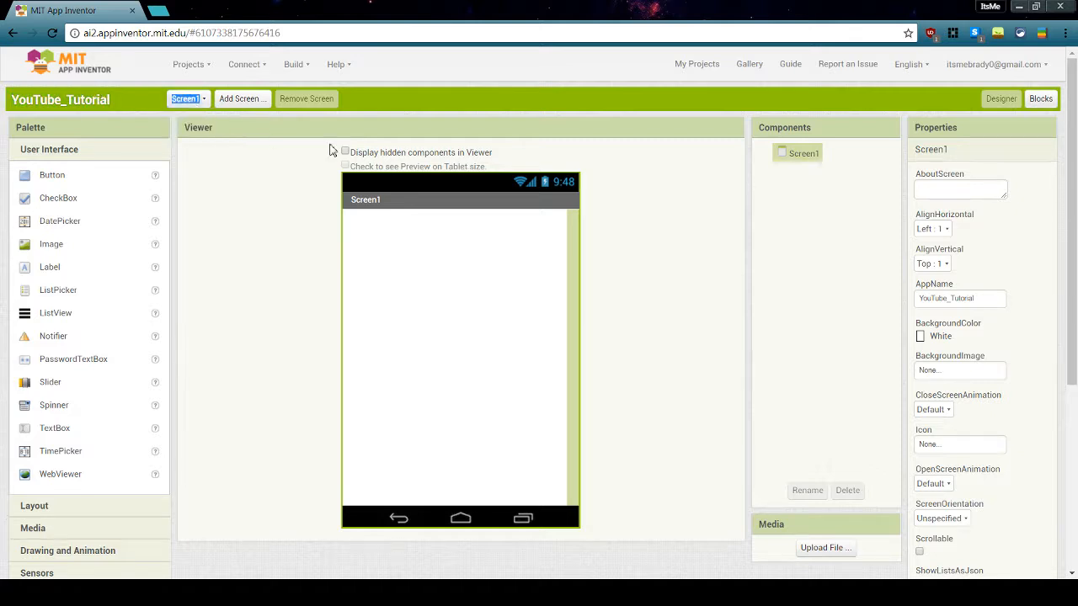
{"action": "left_click", "coordinate": [188, 143]}
{"action": "scroll", "coordinate": [997, 184], "scroll_direction": "down", "scroll_amount": 4}
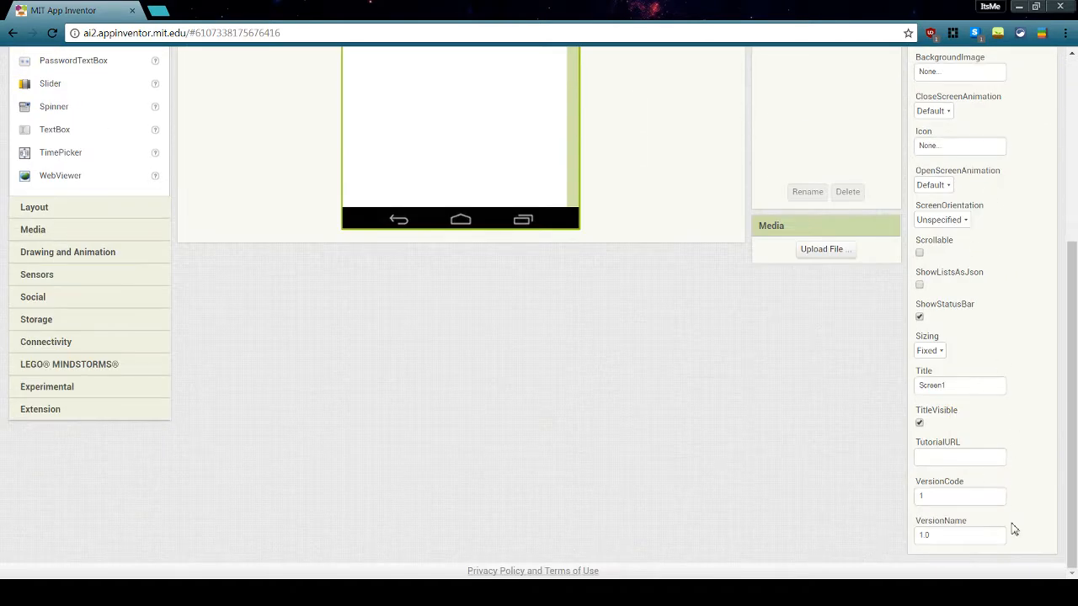
{"action": "scroll", "coordinate": [1013, 528], "scroll_direction": "up", "scroll_amount": 4}
{"action": "scroll", "coordinate": [101, 252], "scroll_direction": "down", "scroll_amount": 4}
{"action": "scroll", "coordinate": [62, 325], "scroll_direction": "up", "scroll_amount": 4}
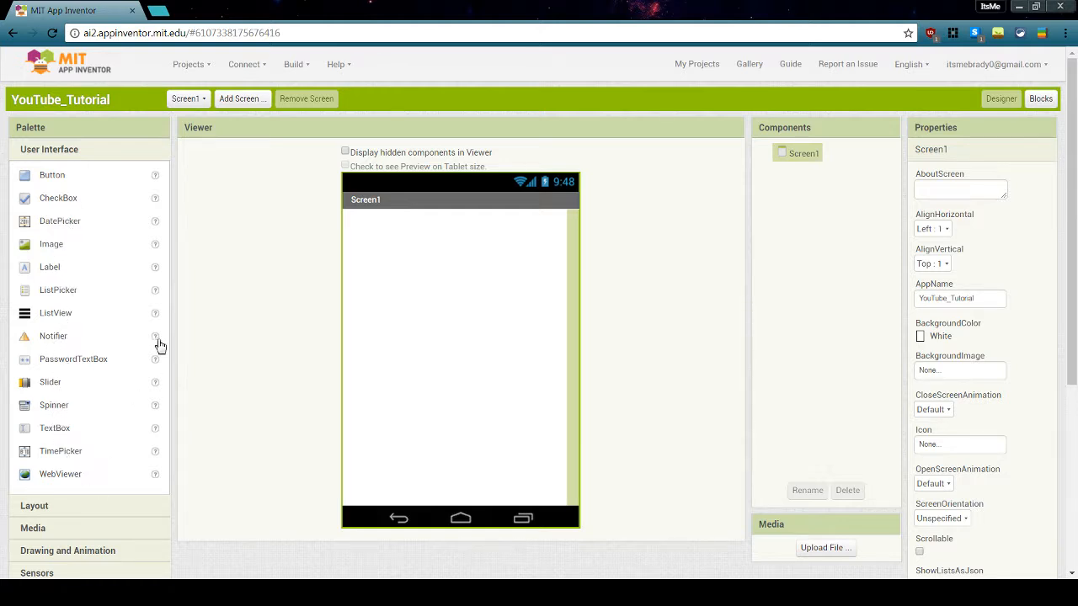
- Examine the AI Companion connection dialog with its instructions, barcode and pairing code, and close it
{"action": "left_click", "coordinate": [257, 74]}
{"action": "left_click", "coordinate": [257, 92]}
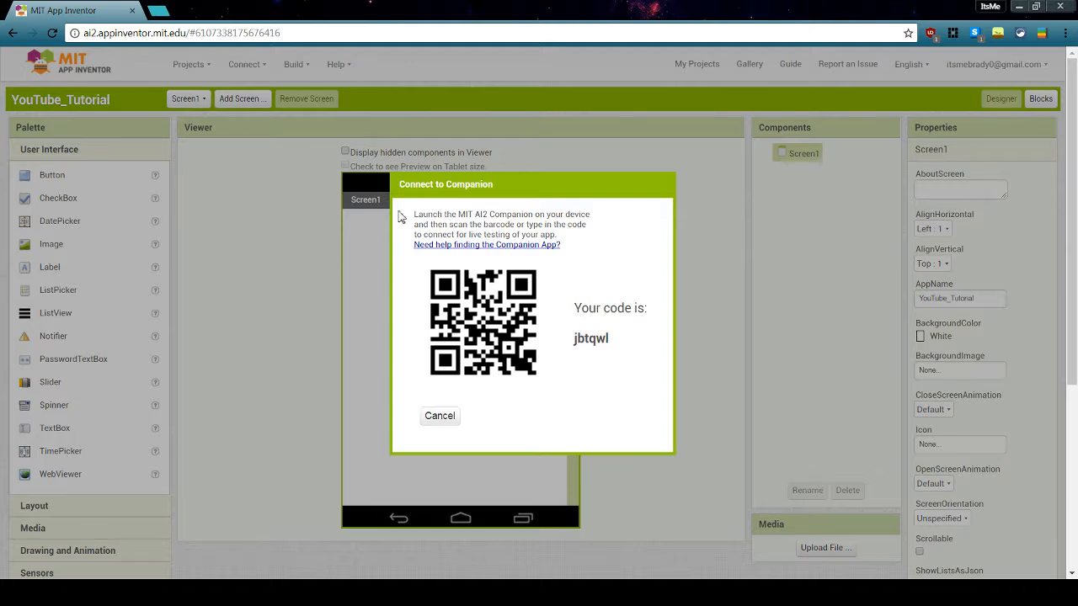
{"action": "left_click_drag", "start_coordinate": [443, 214], "coordinate": [594, 212]}
{"action": "left_click", "coordinate": [589, 235]}
{"action": "left_click_drag", "start_coordinate": [581, 313], "coordinate": [626, 345]}
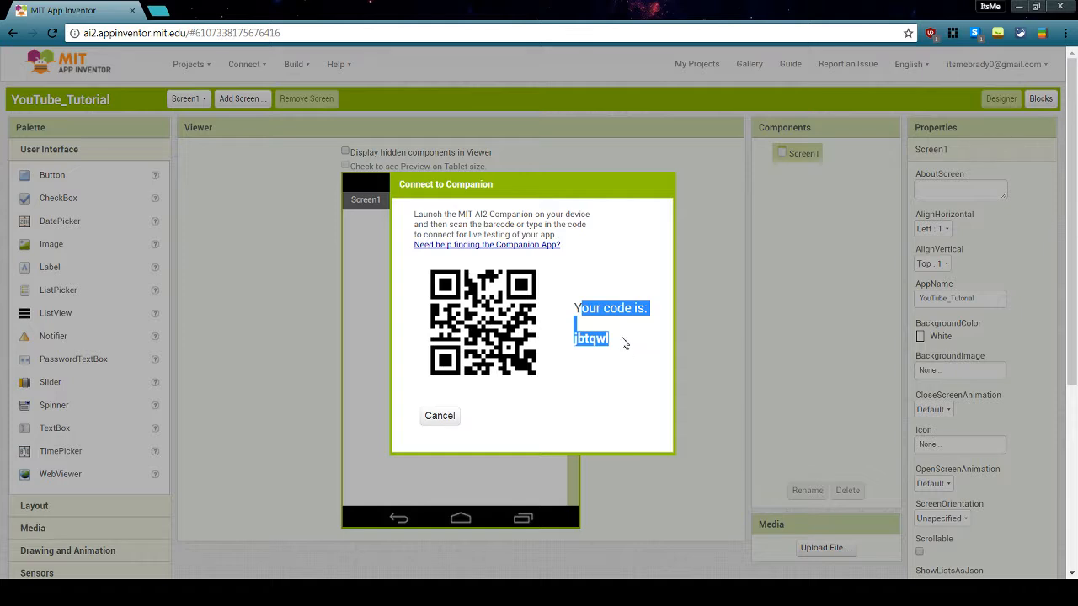
{"action": "left_click", "coordinate": [581, 310]}
{"action": "left_click_drag", "start_coordinate": [576, 308], "coordinate": [620, 356]}
{"action": "left_click", "coordinate": [621, 341]}
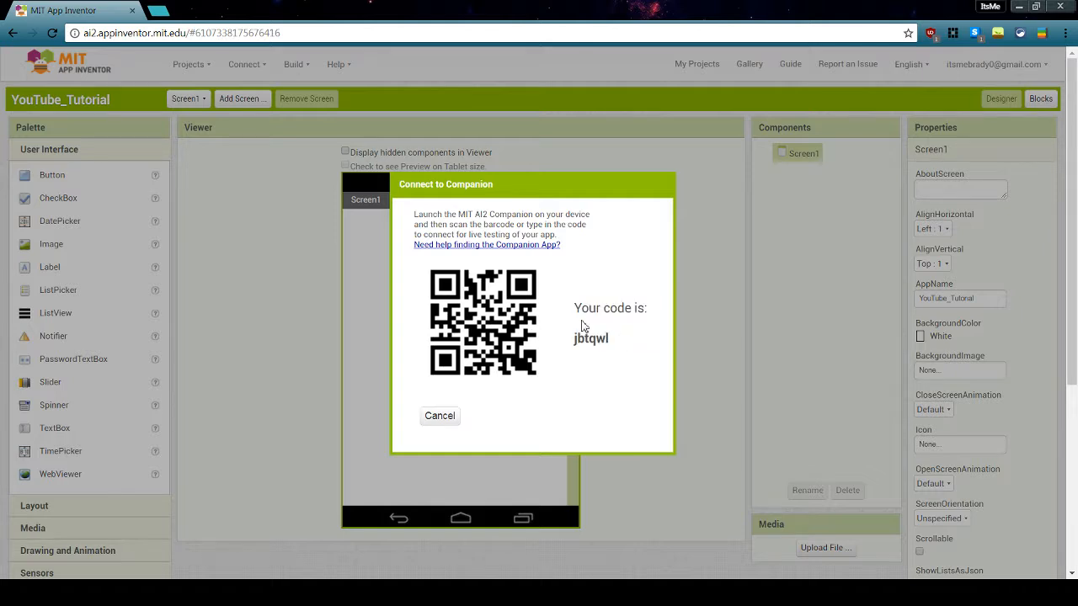
{"action": "left_click", "coordinate": [424, 416]}
{"action": "left_click", "coordinate": [245, 68]}
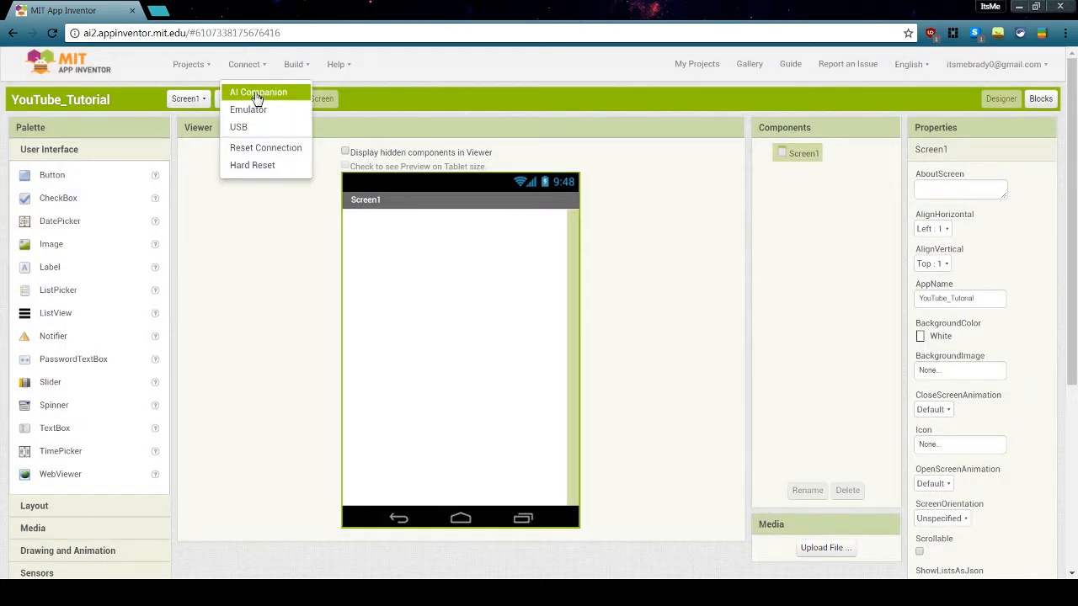
{"action": "left_click", "coordinate": [257, 94]}
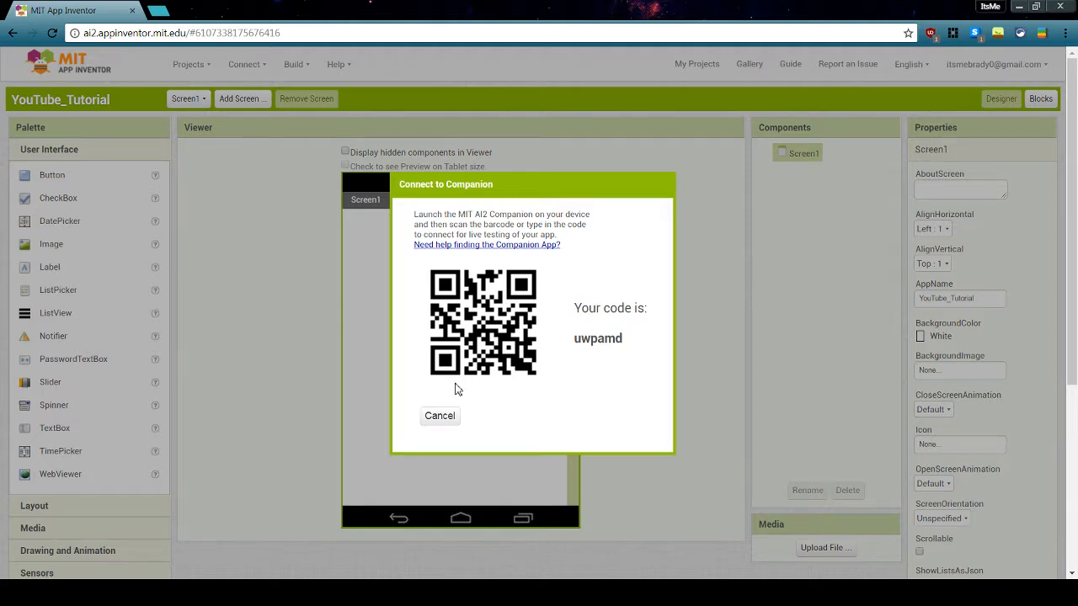
{"action": "left_click", "coordinate": [438, 417]}
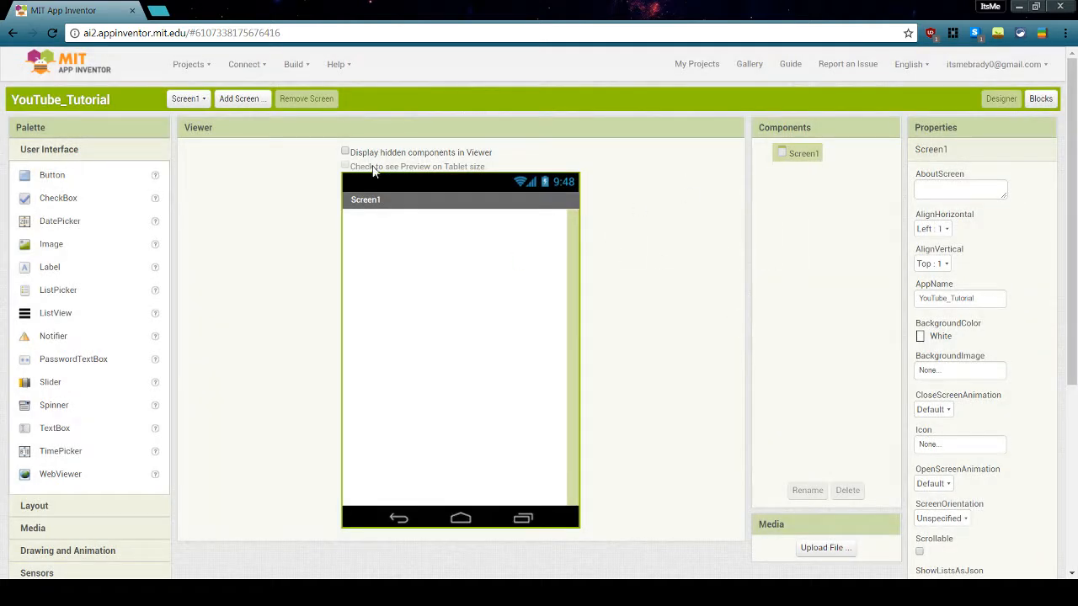
- Add a Button to the blank Screen1 and place a CheckBox beneath it
{"action": "left_click", "coordinate": [1042, 101]}
{"action": "left_click", "coordinate": [1007, 102]}
{"action": "left_click_drag", "start_coordinate": [51, 175], "coordinate": [364, 222]}
{"action": "left_click_drag", "start_coordinate": [58, 198], "coordinate": [345, 260]}
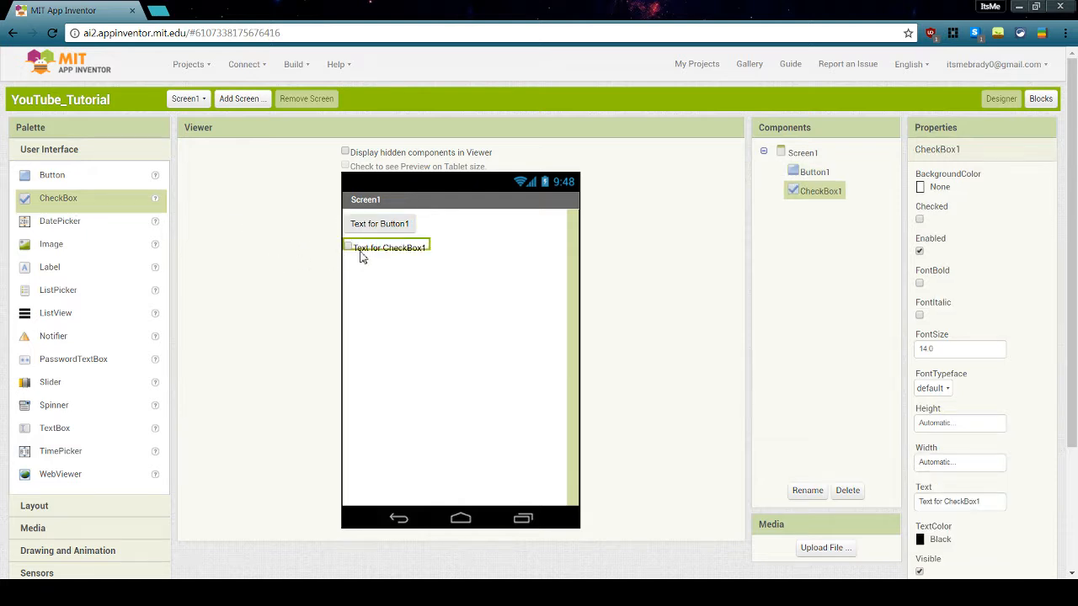
- Delete the CheckBox component from Screen1
{"action": "left_click", "coordinate": [848, 490]}
{"action": "left_click", "coordinate": [572, 336]}
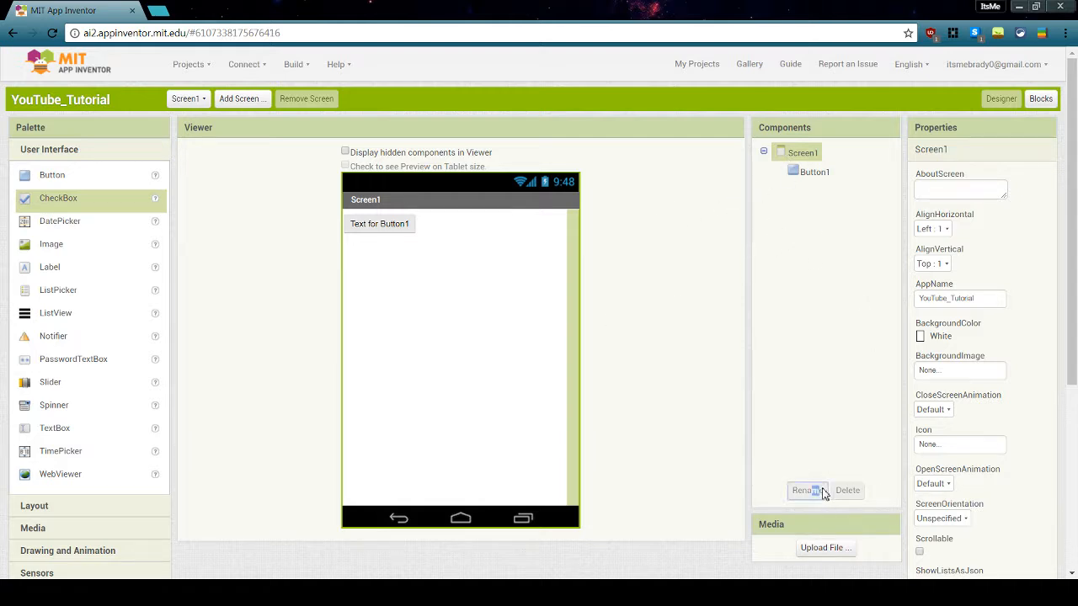
- Rename the Button1 component to justabutton
{"action": "left_click", "coordinate": [814, 172]}
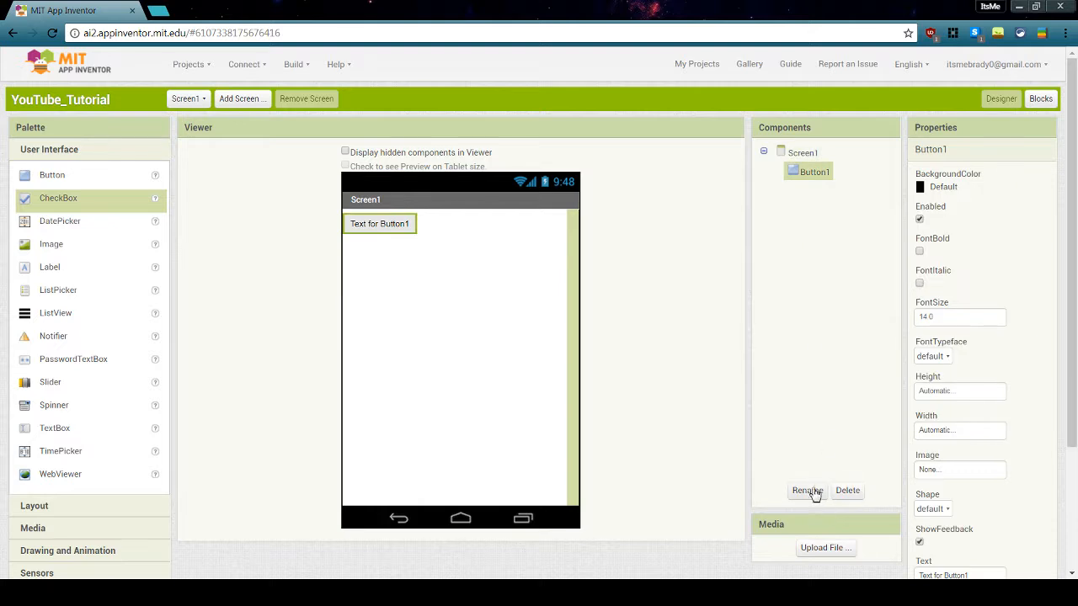
{"action": "left_click", "coordinate": [807, 490]}
{"action": "type", "text": "justabutton"}
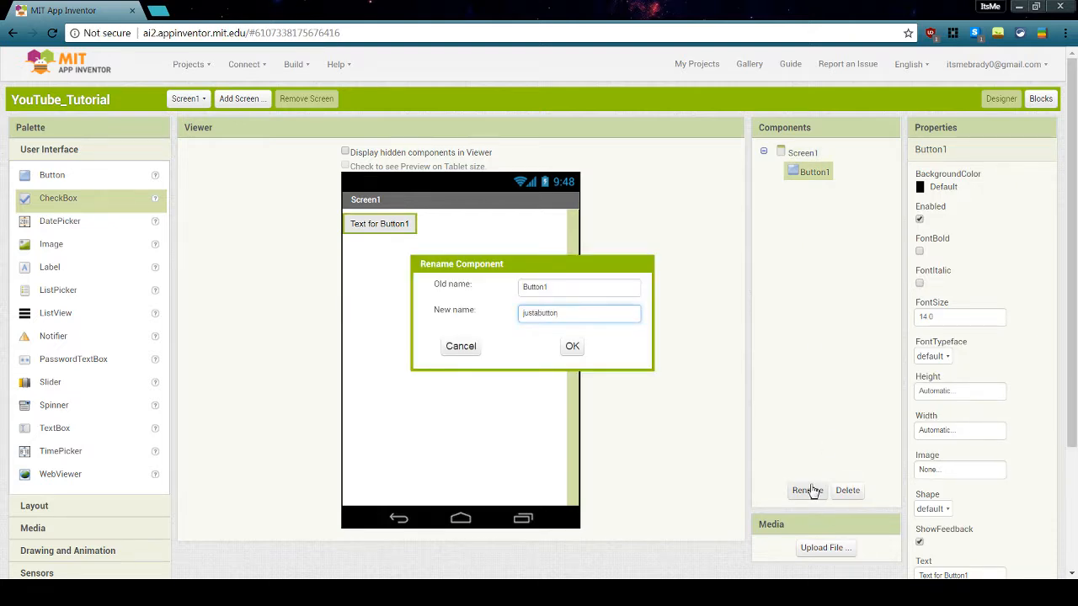
{"action": "key", "text": "Return"}
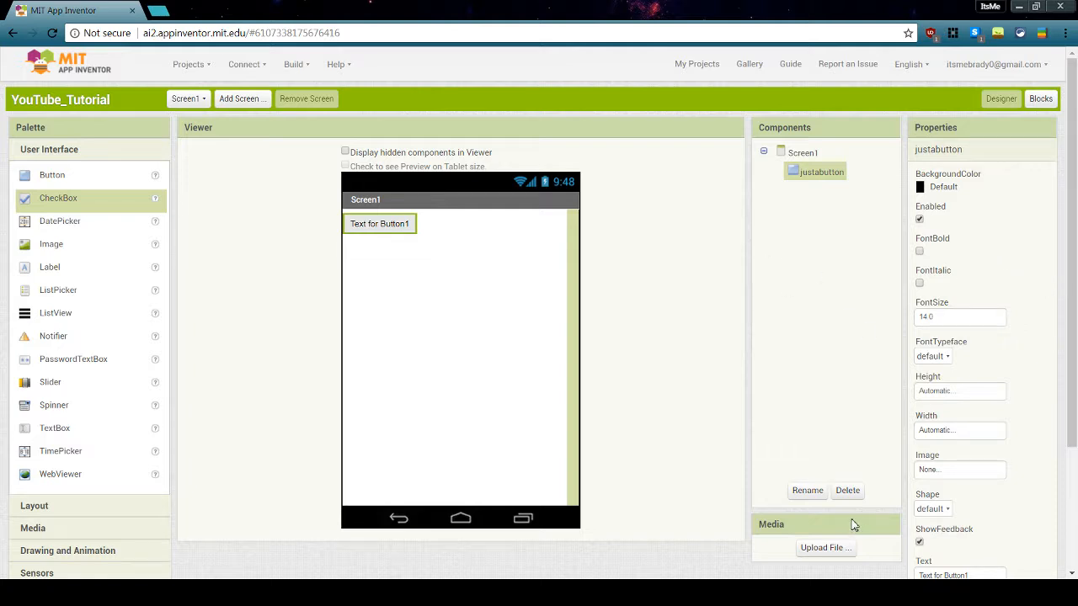
- Delete the justabutton component from Screen1
{"action": "left_click", "coordinate": [849, 496]}
{"action": "left_click", "coordinate": [847, 490]}
{"action": "left_click", "coordinate": [572, 336]}
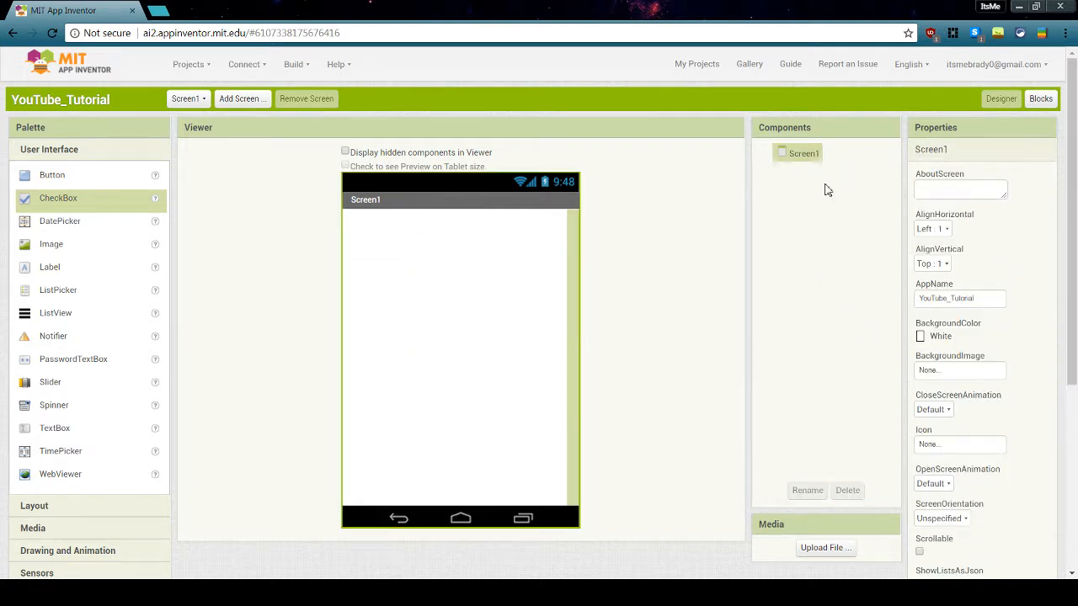
- View the media file upload dialog and cancel it without choosing a file
{"action": "scroll", "coordinate": [853, 522], "scroll_direction": "down", "scroll_amount": 3}
{"action": "left_click", "coordinate": [842, 338]}
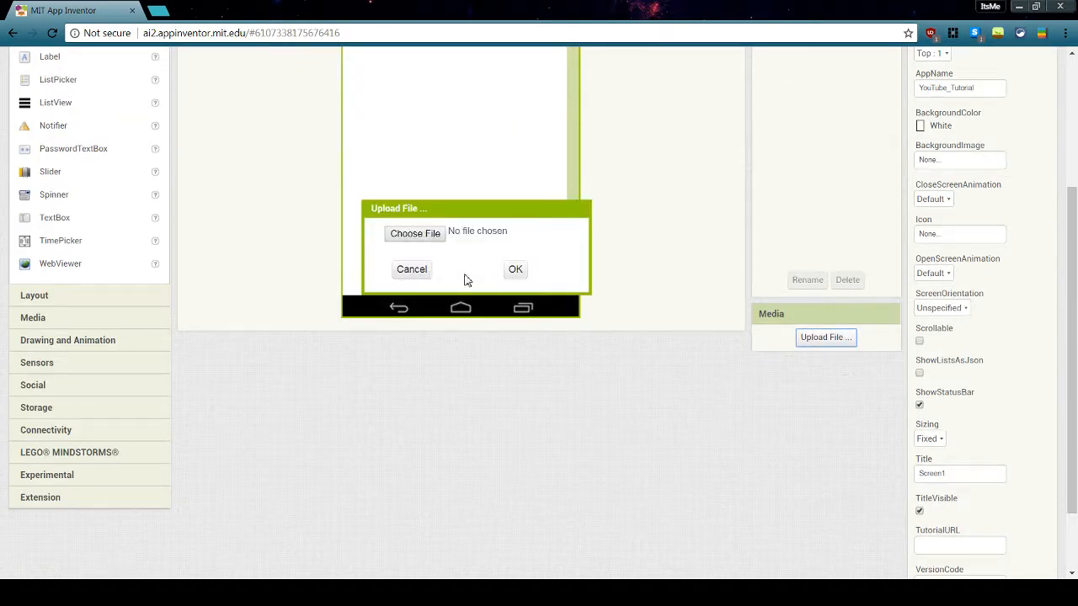
{"action": "left_click", "coordinate": [417, 272]}
{"action": "scroll", "coordinate": [618, 444], "scroll_direction": "up", "scroll_amount": 3}
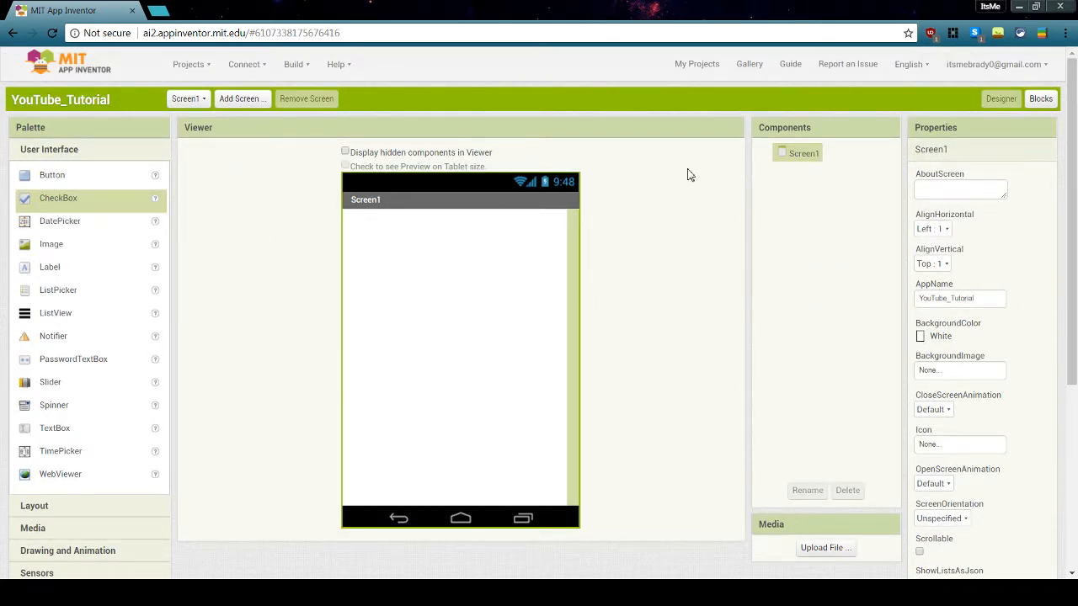
- Compare the empty Blocks workspace with the Designer layout and its Screen1 properties
{"action": "left_click", "coordinate": [1041, 99]}
{"action": "left_click", "coordinate": [1001, 99]}
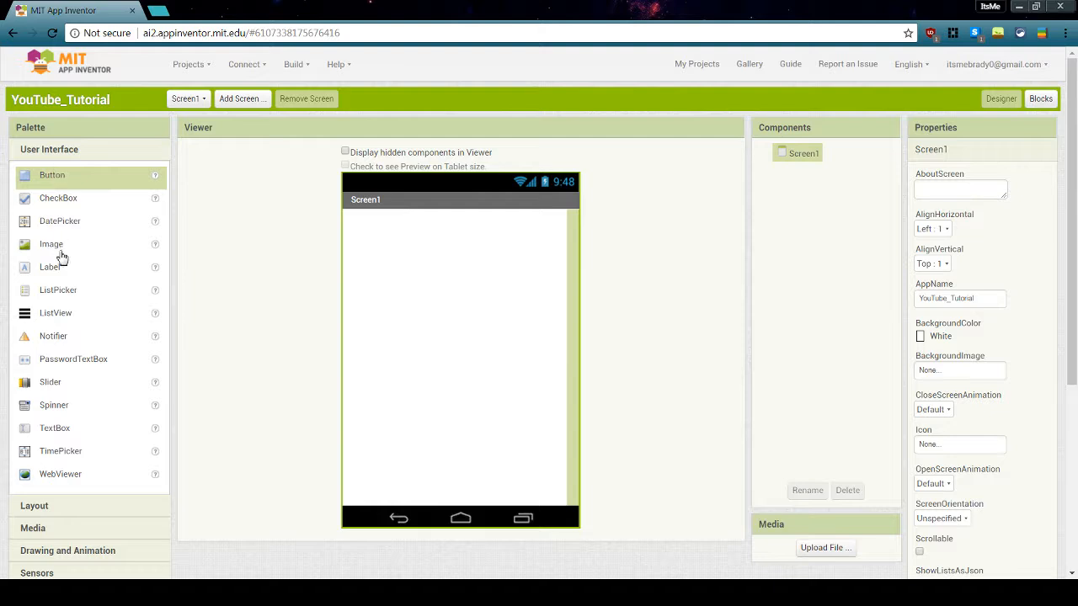
{"action": "left_click", "coordinate": [1044, 101]}
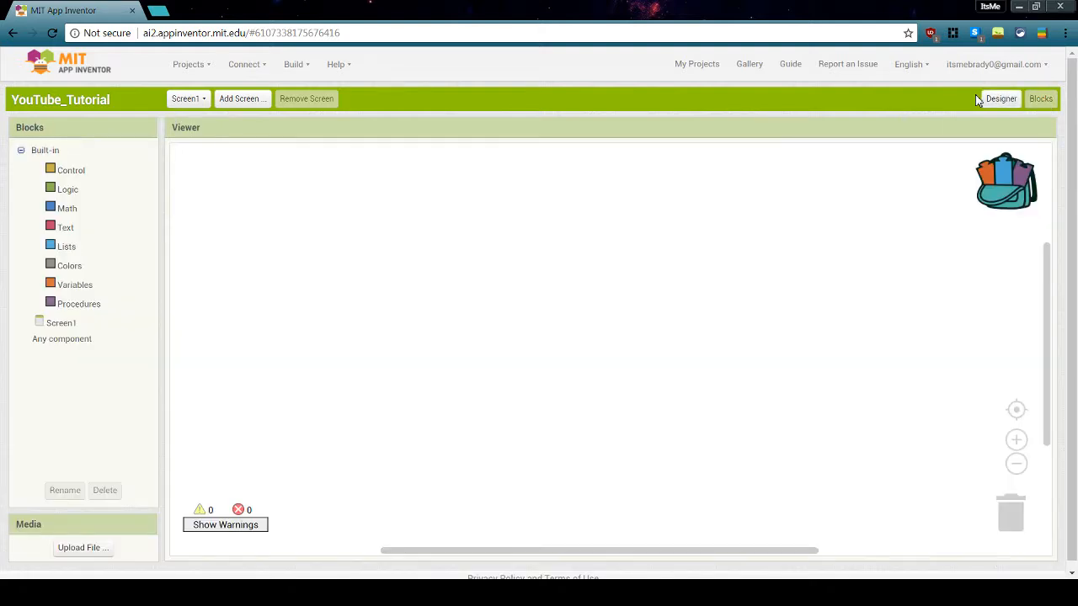
{"action": "left_click", "coordinate": [982, 100]}
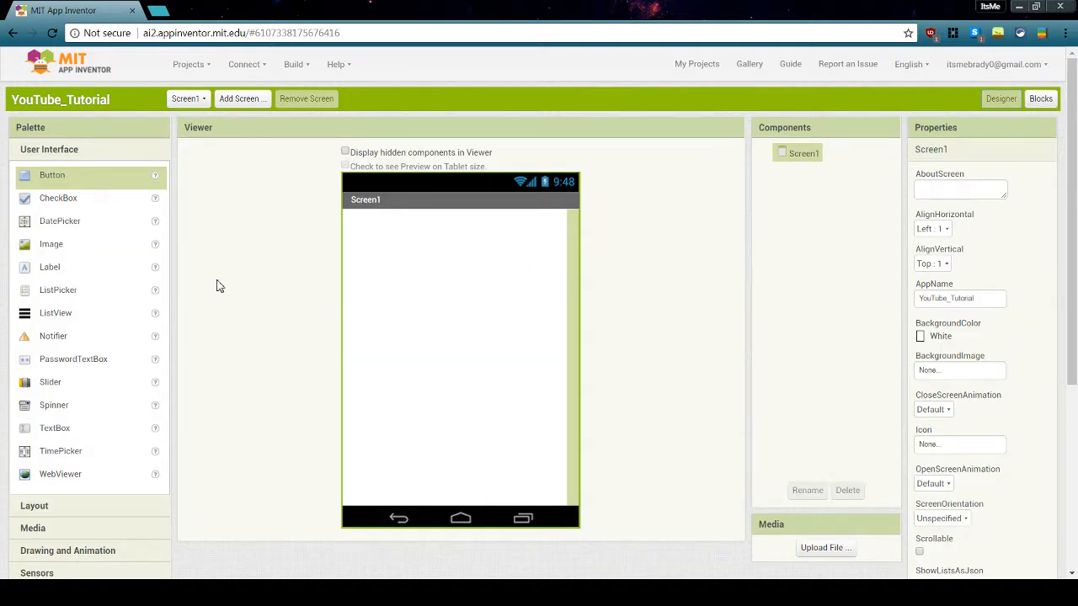
{"action": "scroll", "coordinate": [1023, 205], "scroll_direction": "down", "scroll_amount": 1}
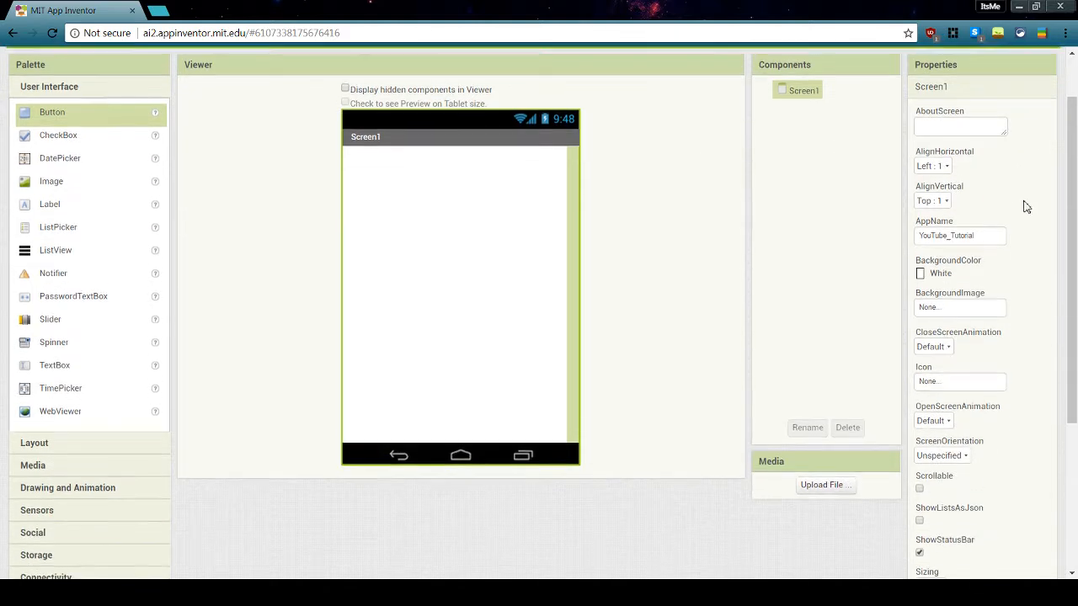
{"action": "scroll", "coordinate": [832, 195], "scroll_direction": "up", "scroll_amount": 1}
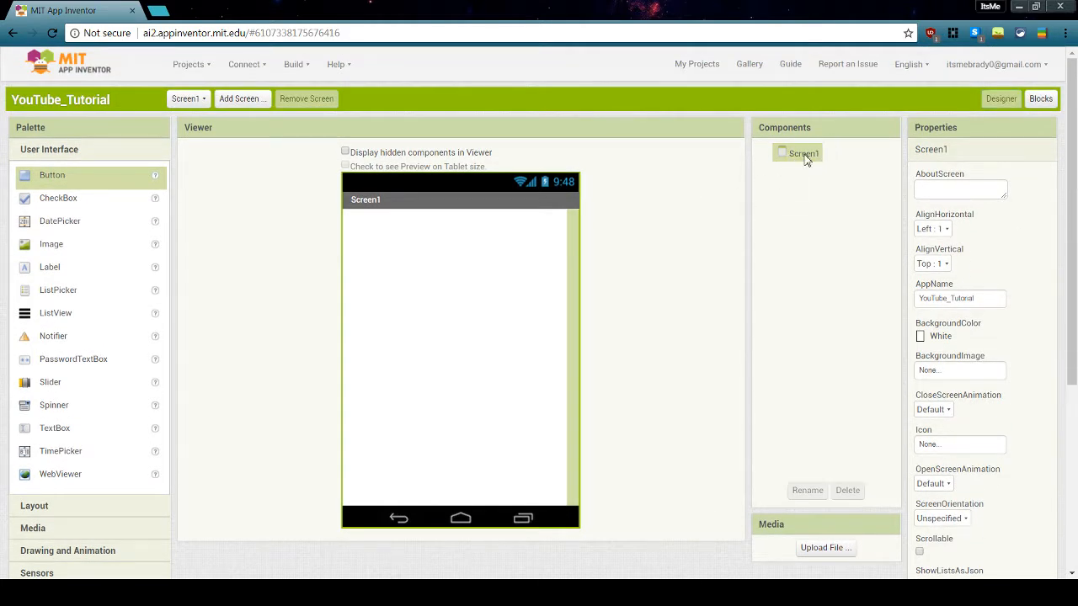
- Add a Button component to Screen1 and reselect Screen1 to edit its properties
{"action": "left_click", "coordinate": [952, 190]}
{"action": "left_click", "coordinate": [989, 227]}
{"action": "left_click", "coordinate": [944, 231]}
{"action": "left_click", "coordinate": [940, 235]}
{"action": "left_click_drag", "start_coordinate": [118, 181], "coordinate": [381, 220]}
{"action": "left_click", "coordinate": [806, 154]}
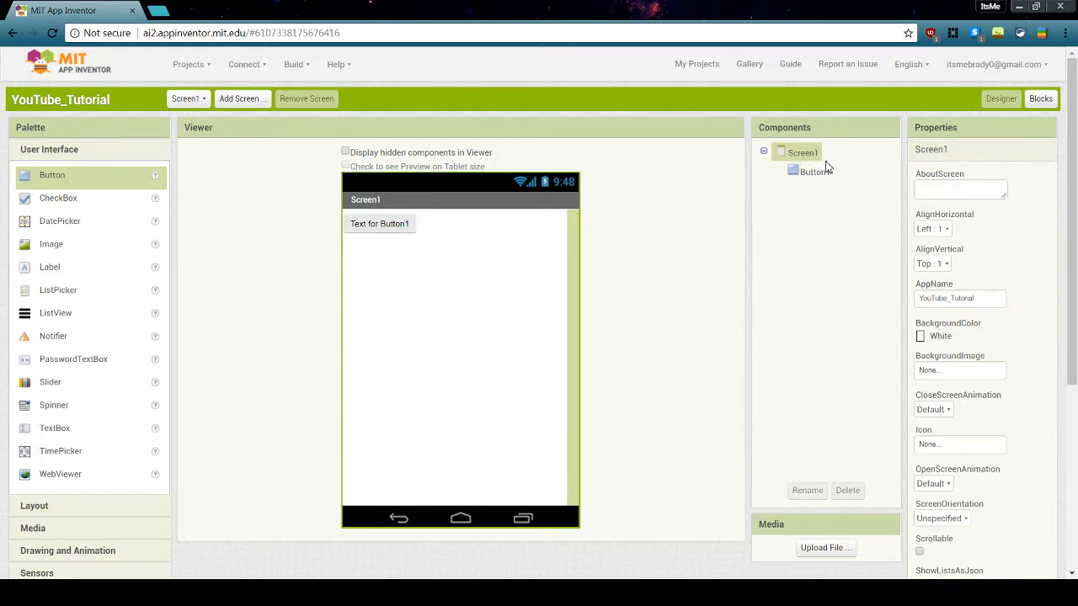
- Try Center and Right as Screen1's horizontal alignment and return it to Left
{"action": "left_click", "coordinate": [949, 232]}
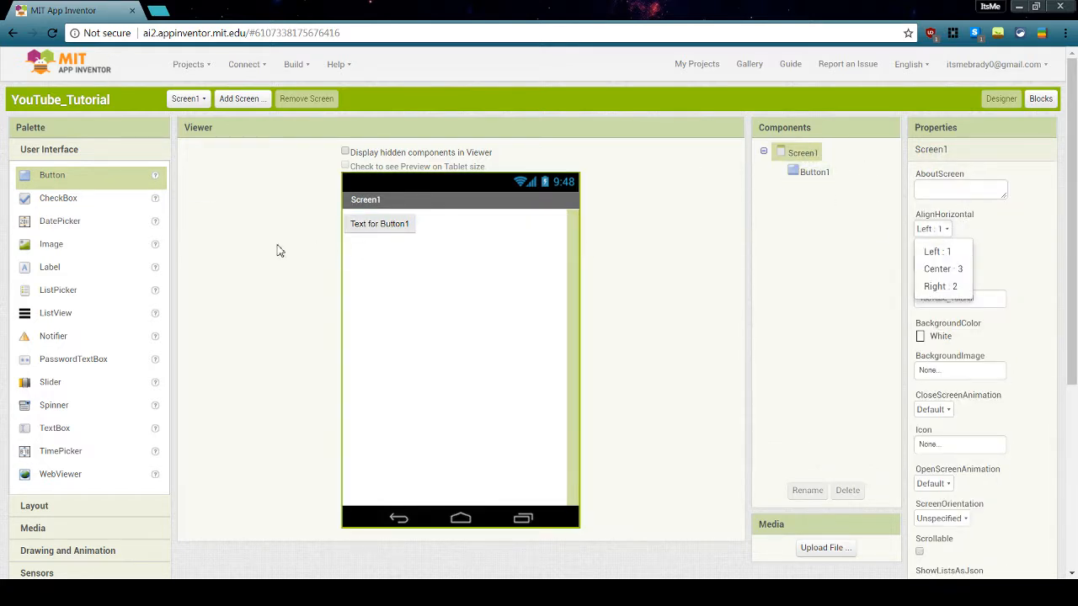
{"action": "left_click", "coordinate": [936, 251]}
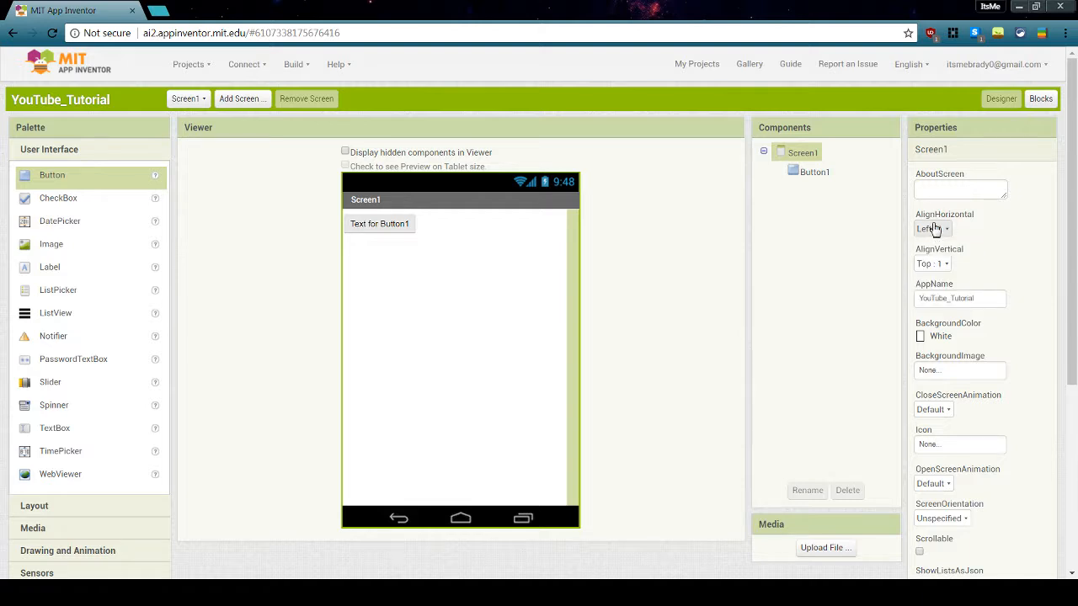
{"action": "left_click", "coordinate": [934, 230]}
{"action": "left_click", "coordinate": [938, 268]}
{"action": "left_click", "coordinate": [935, 229]}
{"action": "left_click", "coordinate": [940, 286]}
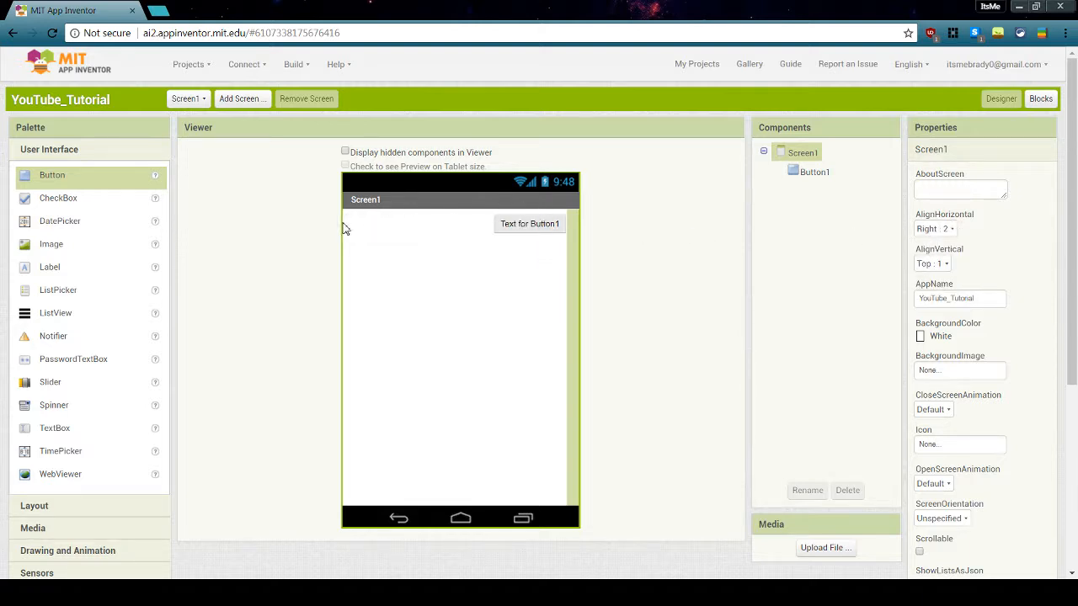
{"action": "left_click", "coordinate": [953, 230]}
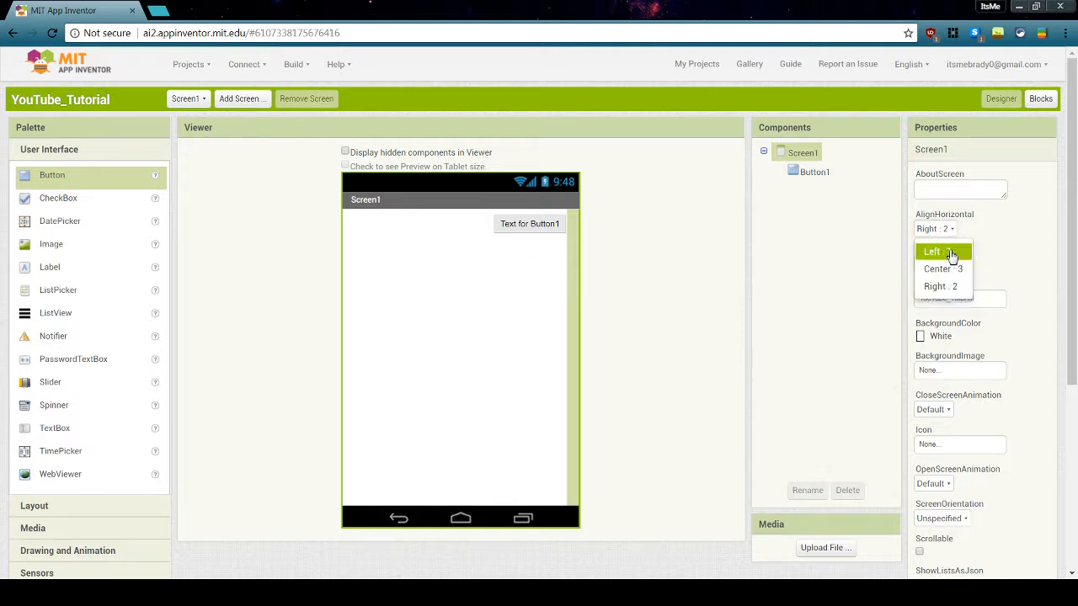
{"action": "left_click", "coordinate": [950, 247]}
- Try Center and Bottom as Screen1's vertical alignment and return it to Top
{"action": "left_click", "coordinate": [936, 264]}
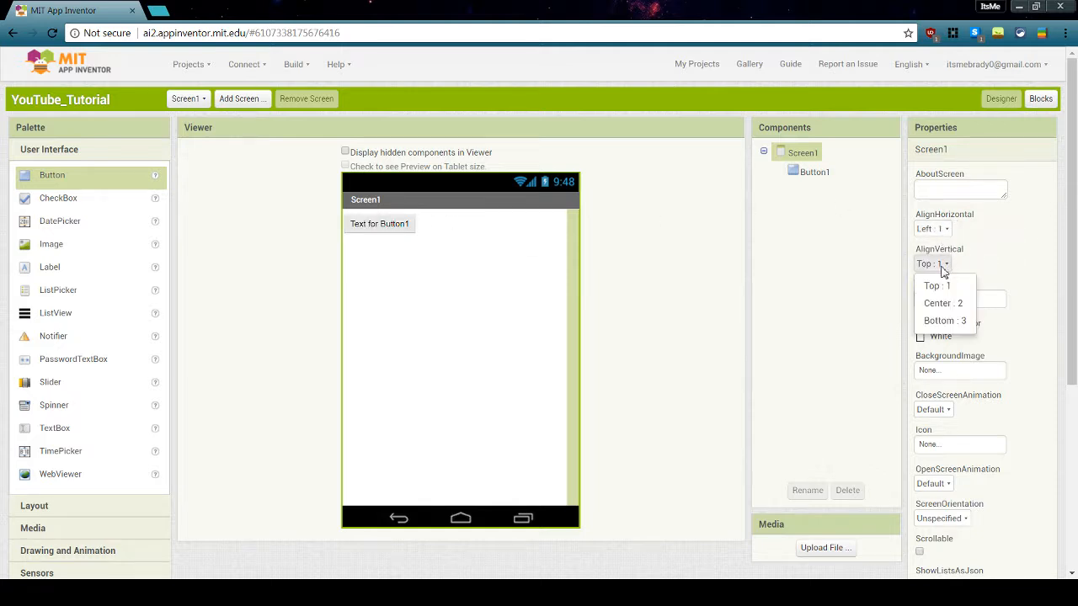
{"action": "left_click", "coordinate": [947, 301]}
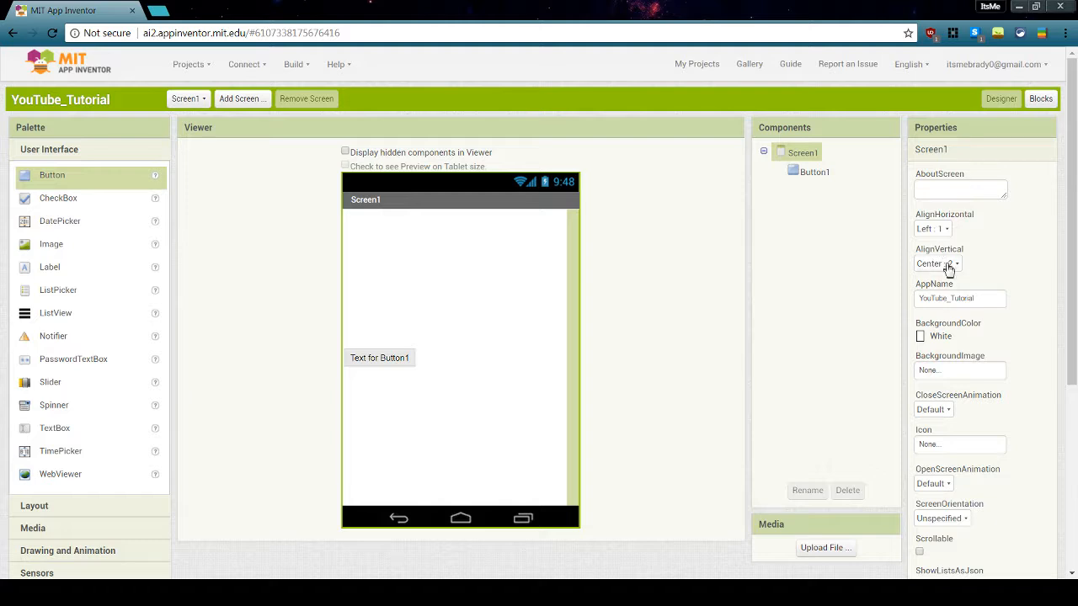
{"action": "left_click", "coordinate": [936, 264]}
{"action": "left_click", "coordinate": [968, 321]}
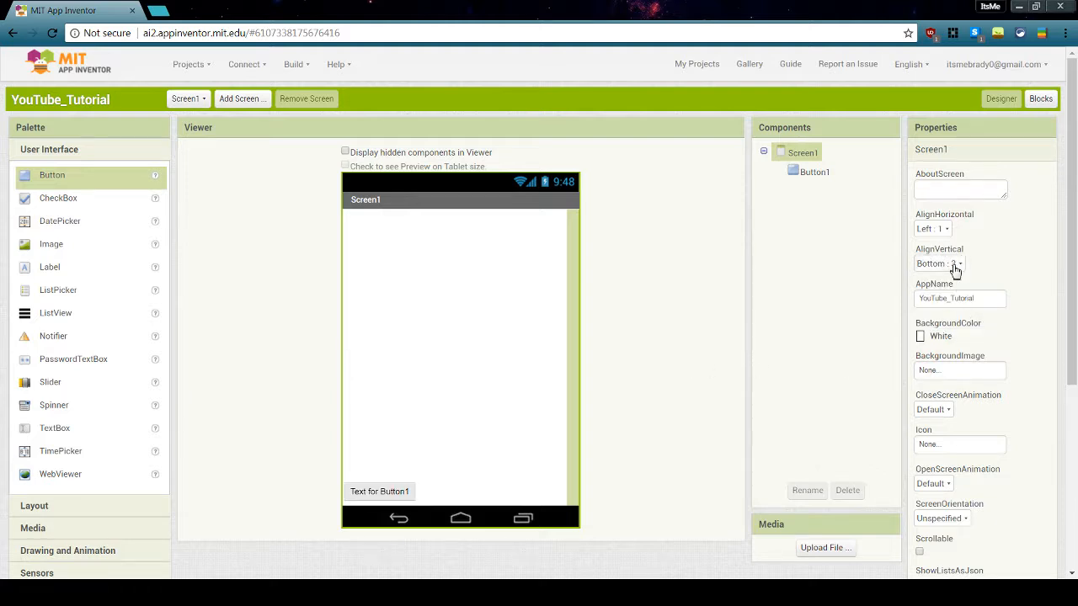
{"action": "left_click", "coordinate": [954, 266]}
{"action": "left_click", "coordinate": [942, 284]}
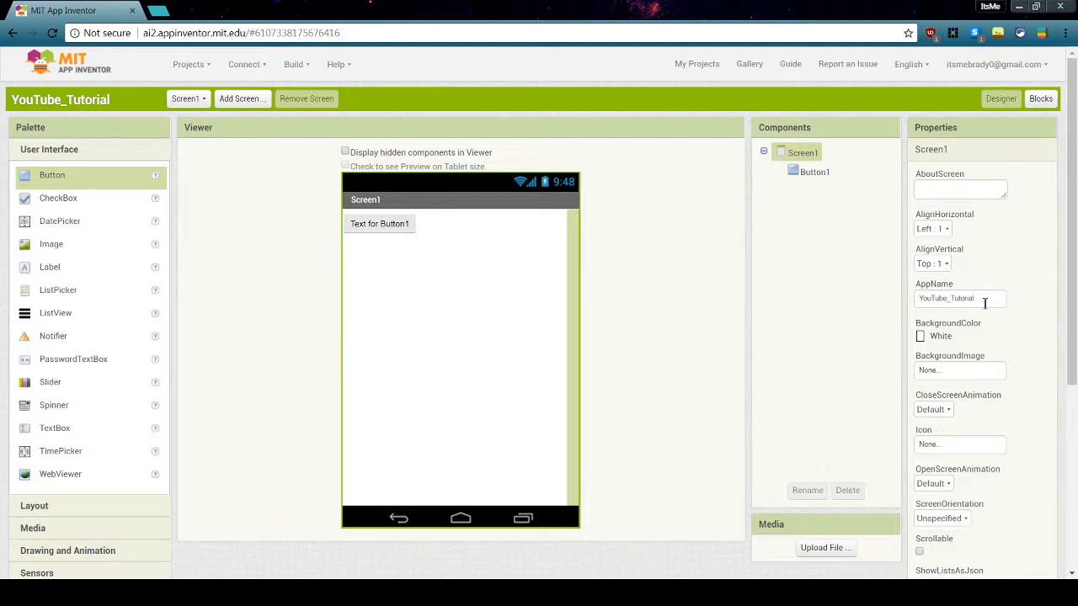
- Examine Screen1's AppName value and the available background colors without changing them
{"action": "left_click_drag", "start_coordinate": [993, 299], "coordinate": [977, 321]}
{"action": "left_click", "coordinate": [992, 339]}
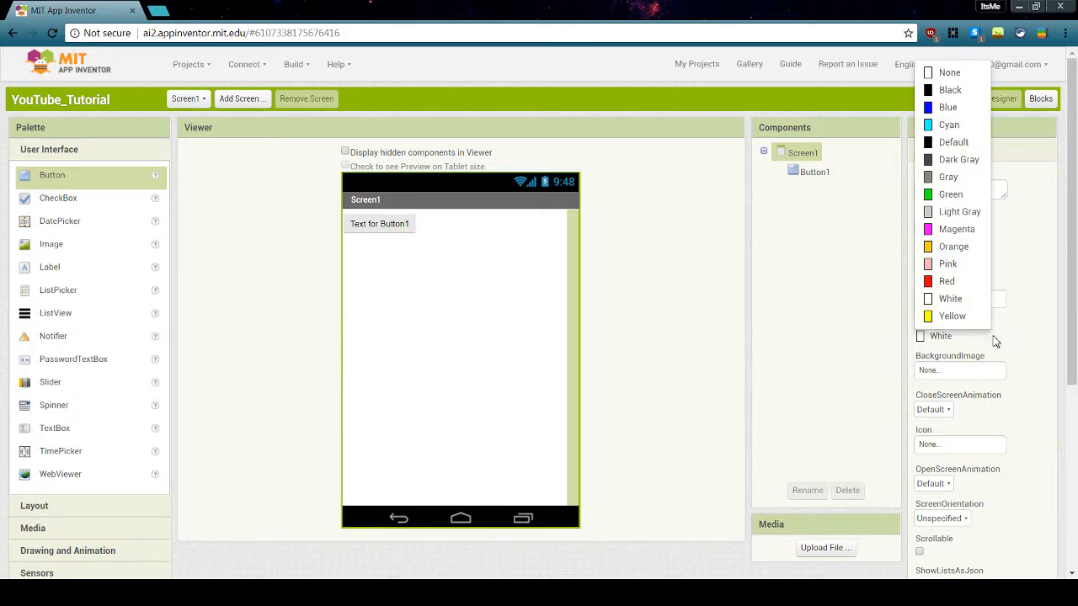
{"action": "scroll", "coordinate": [996, 340], "scroll_direction": "down", "scroll_amount": 1}
{"action": "left_click", "coordinate": [1039, 300]}
{"action": "double_click", "coordinate": [1002, 233]}
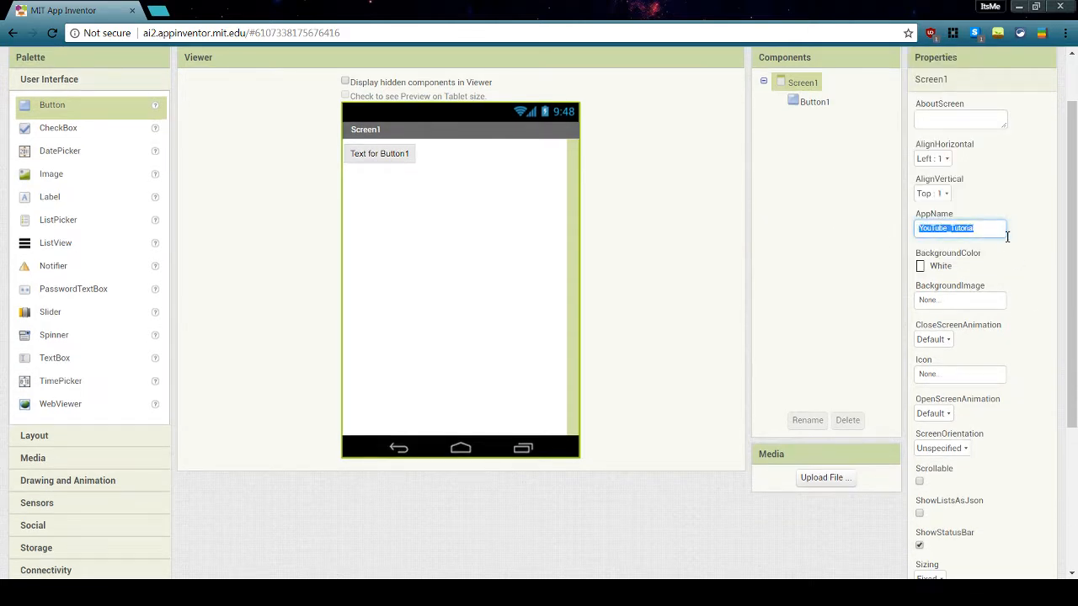
{"action": "left_click", "coordinate": [1040, 246]}
- Try Black and Default as Screen1's background color and settle on Dark Gray
{"action": "left_click", "coordinate": [942, 268]}
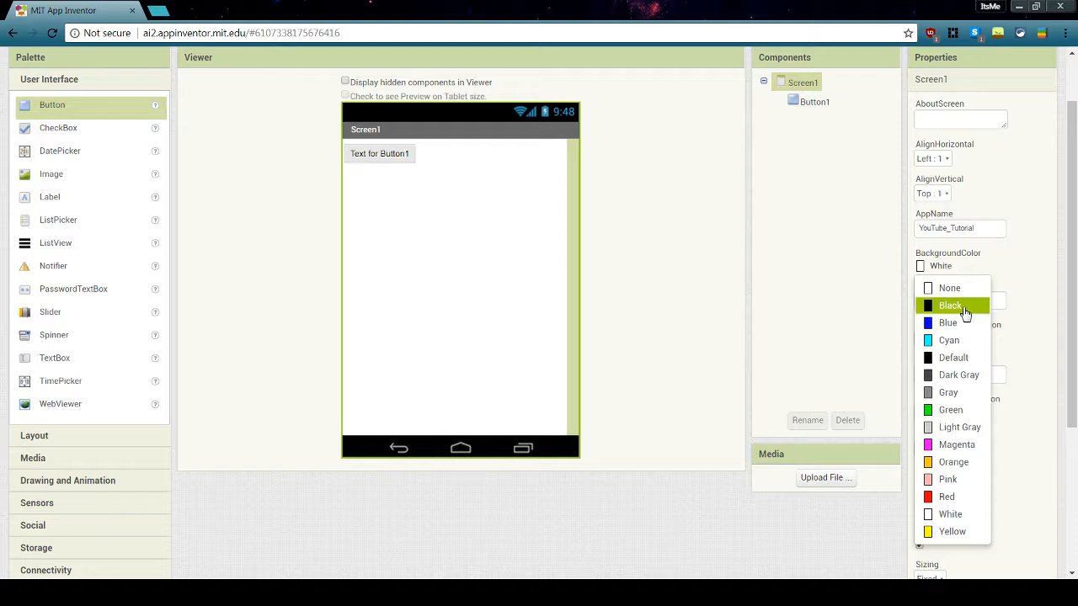
{"action": "left_click", "coordinate": [950, 304]}
{"action": "left_click", "coordinate": [945, 266]}
{"action": "left_click", "coordinate": [953, 357]}
{"action": "left_click", "coordinate": [945, 278]}
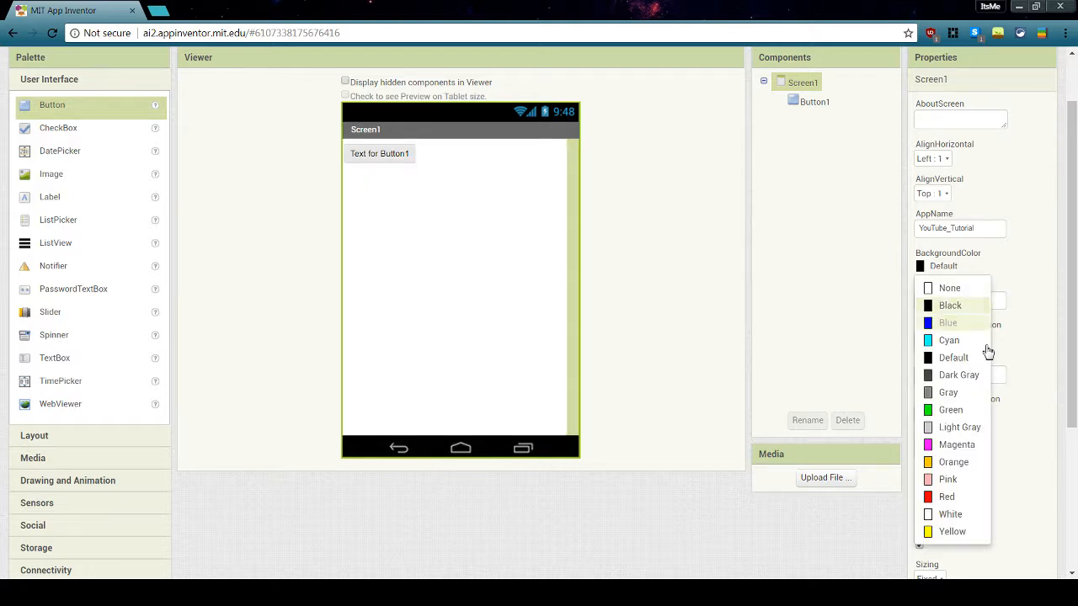
{"action": "left_click", "coordinate": [972, 373]}
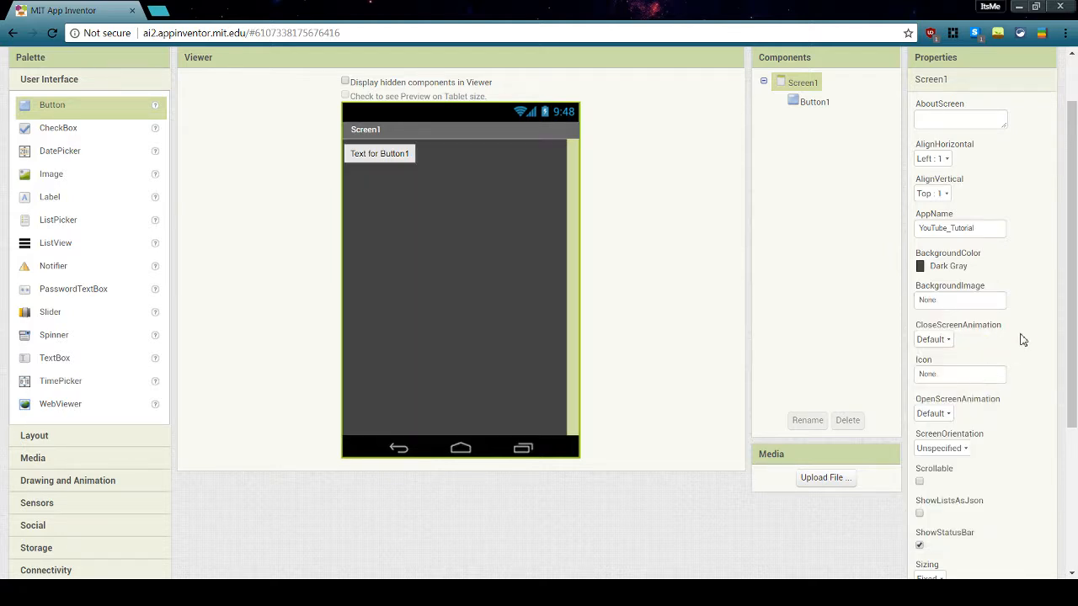
- Check Screen1's background image choices and upload epicnovasword.png to the project's media
{"action": "left_click", "coordinate": [981, 302]}
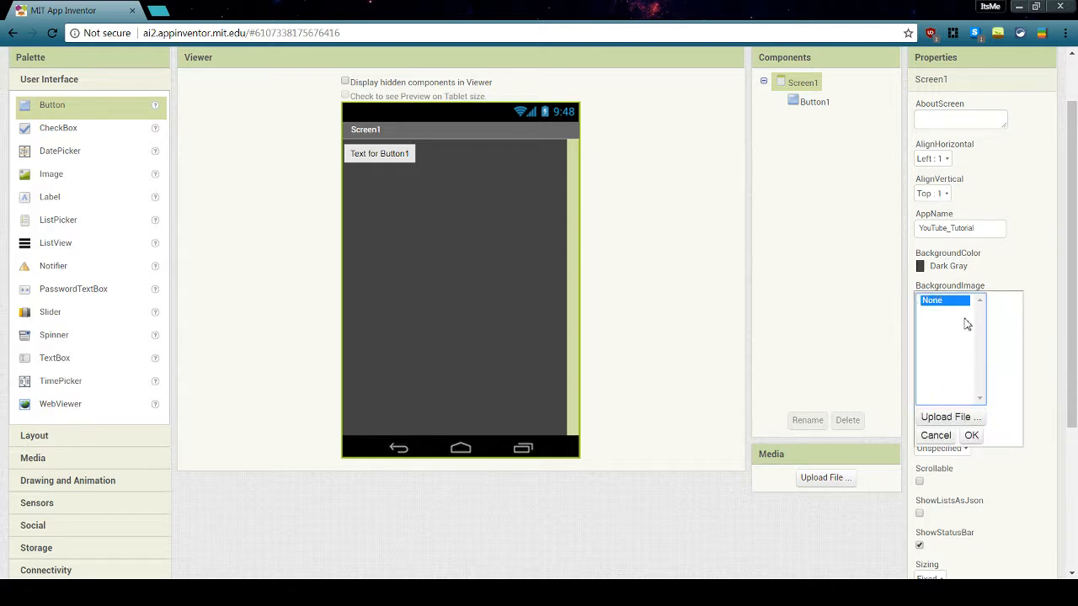
{"action": "left_click", "coordinate": [841, 517]}
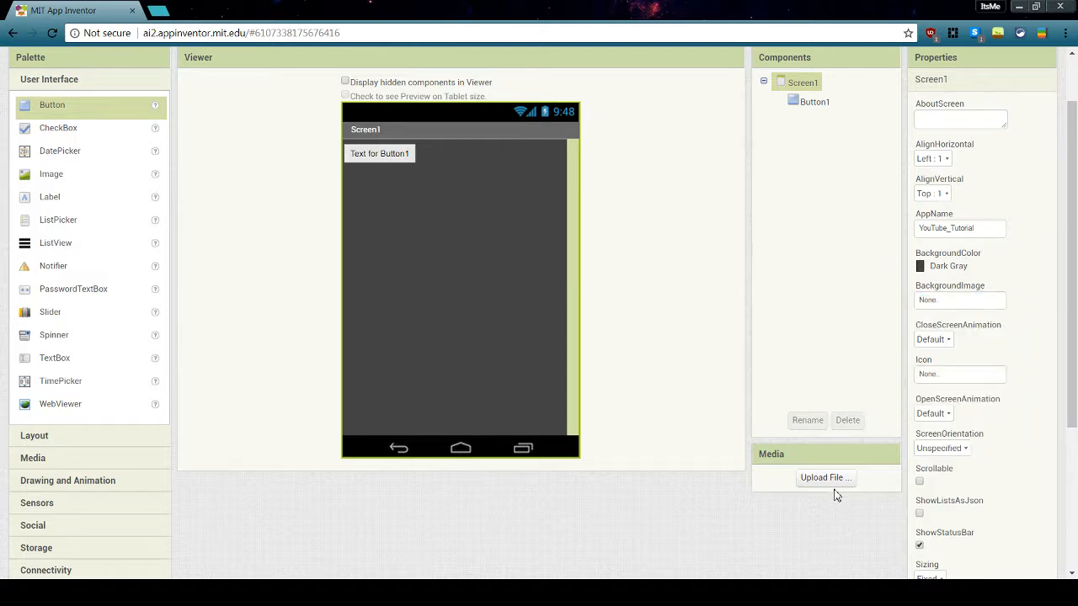
{"action": "left_click", "coordinate": [832, 479]}
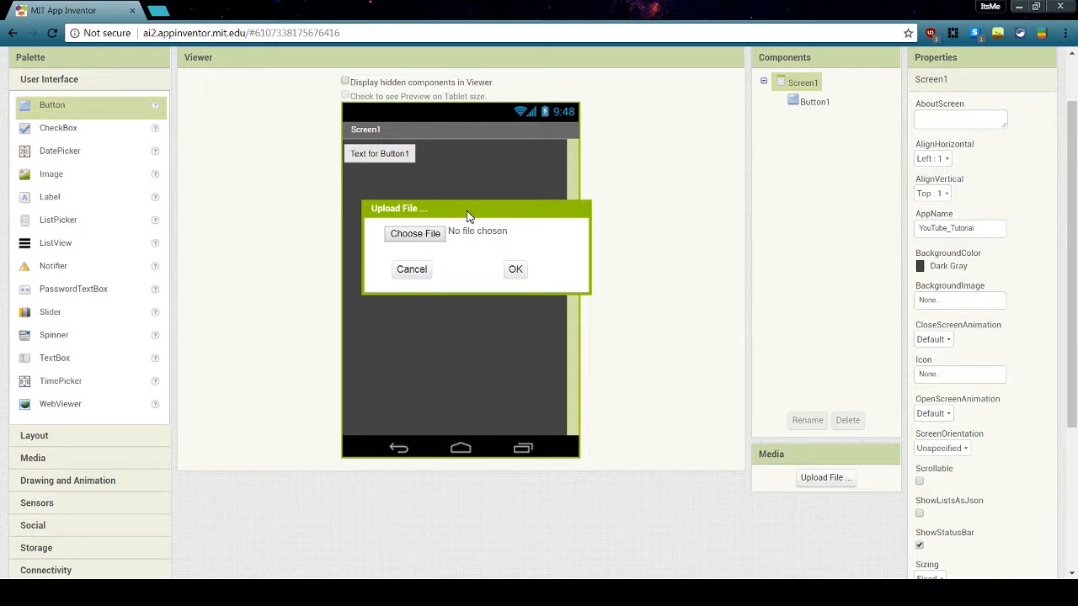
{"action": "left_click", "coordinate": [514, 269]}
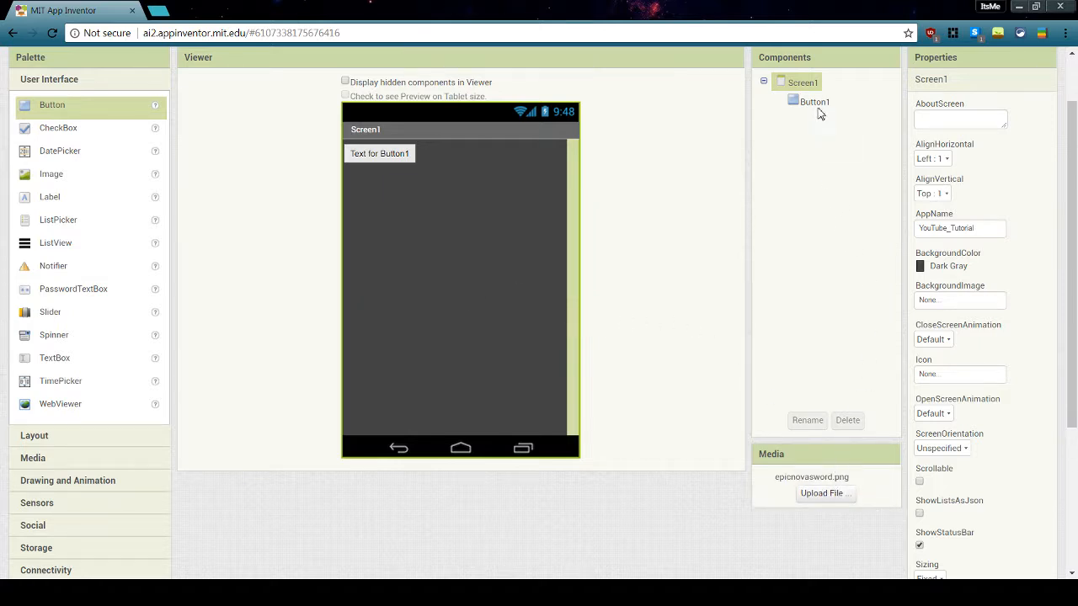
- Set Screen1's background image to epicnovasword.png
{"action": "left_click", "coordinate": [942, 301]}
{"action": "left_click", "coordinate": [946, 337]}
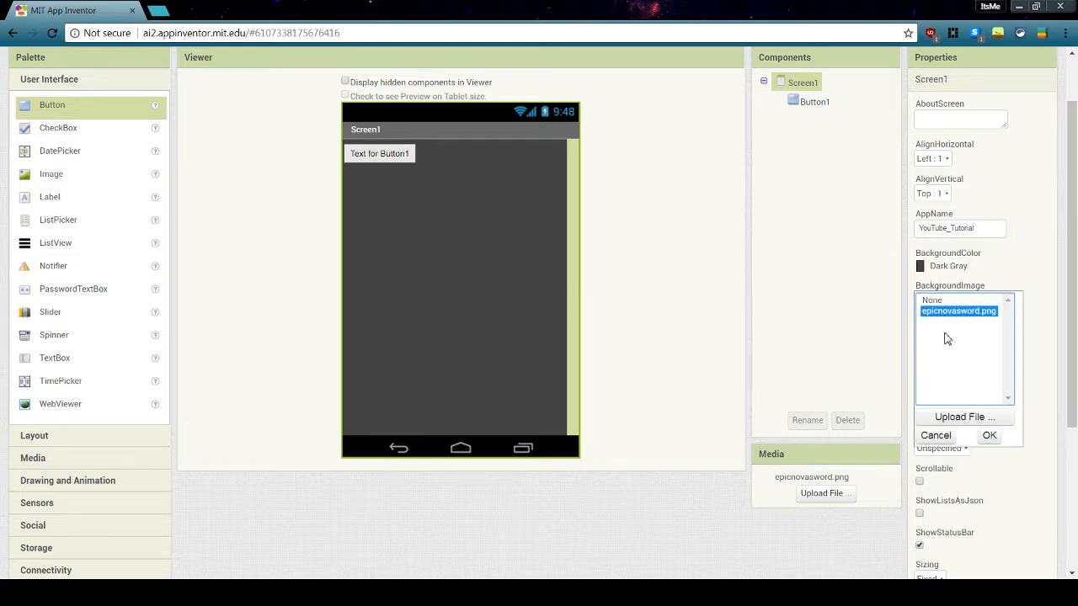
{"action": "left_click", "coordinate": [987, 439]}
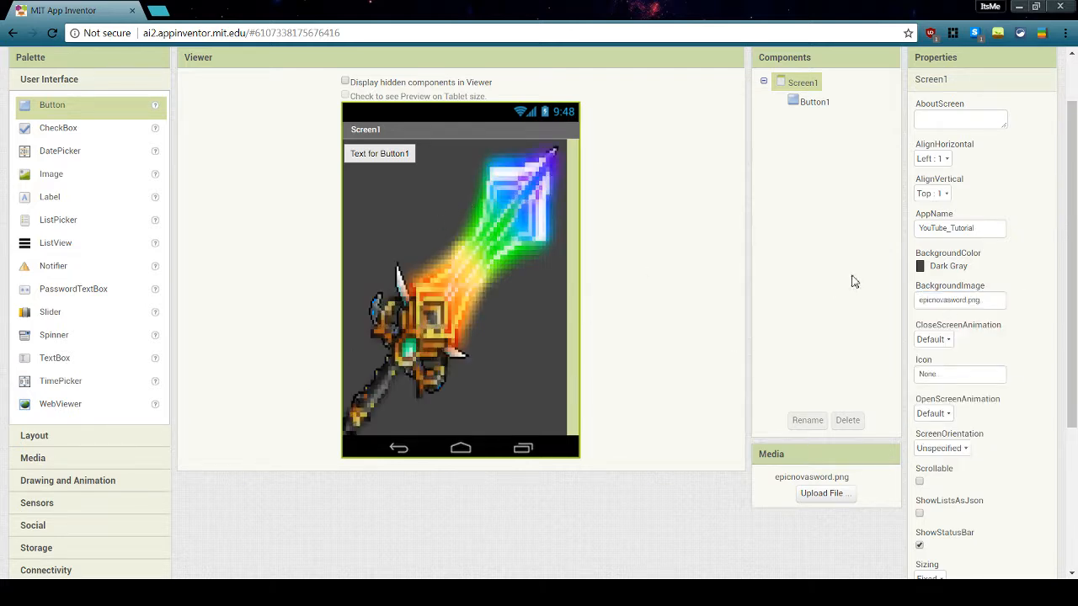
- Reset Screen1's background image to None
{"action": "left_click", "coordinate": [937, 299]}
{"action": "left_click", "coordinate": [942, 303]}
{"action": "left_click", "coordinate": [982, 435]}
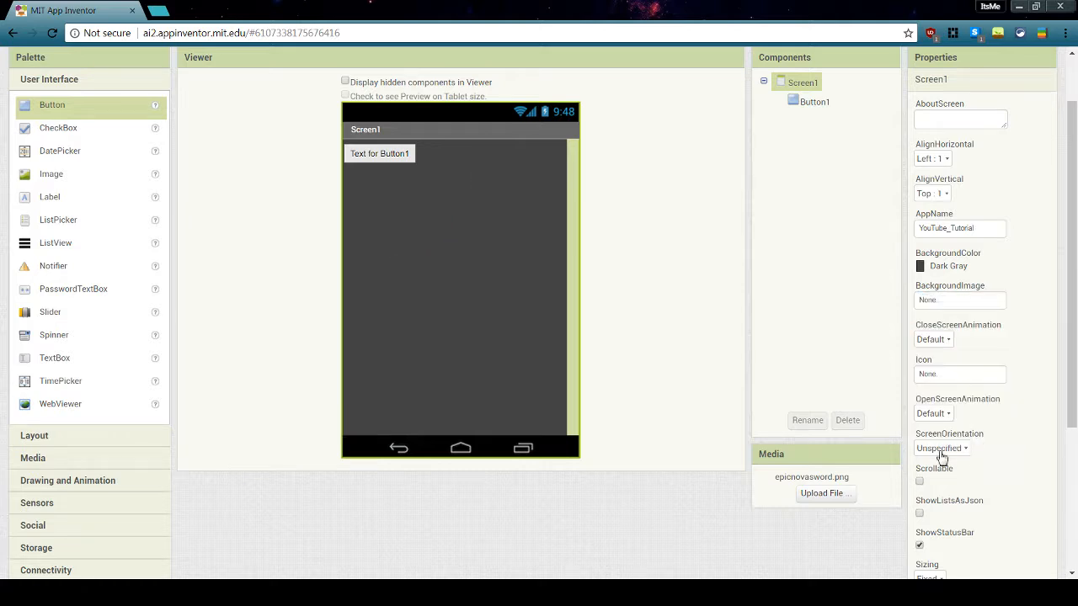
- Delete epicnovasword.png from the project's media and confirm its removal
{"action": "left_click", "coordinate": [774, 477]}
{"action": "scroll", "coordinate": [800, 484], "scroll_direction": "down", "scroll_amount": 3}
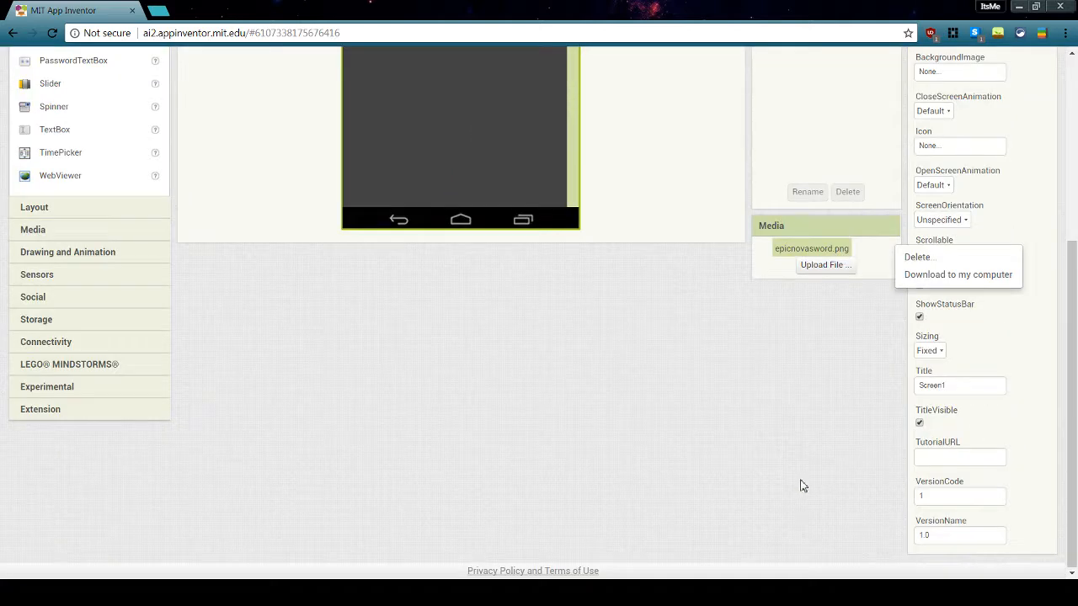
{"action": "left_click", "coordinate": [922, 257]}
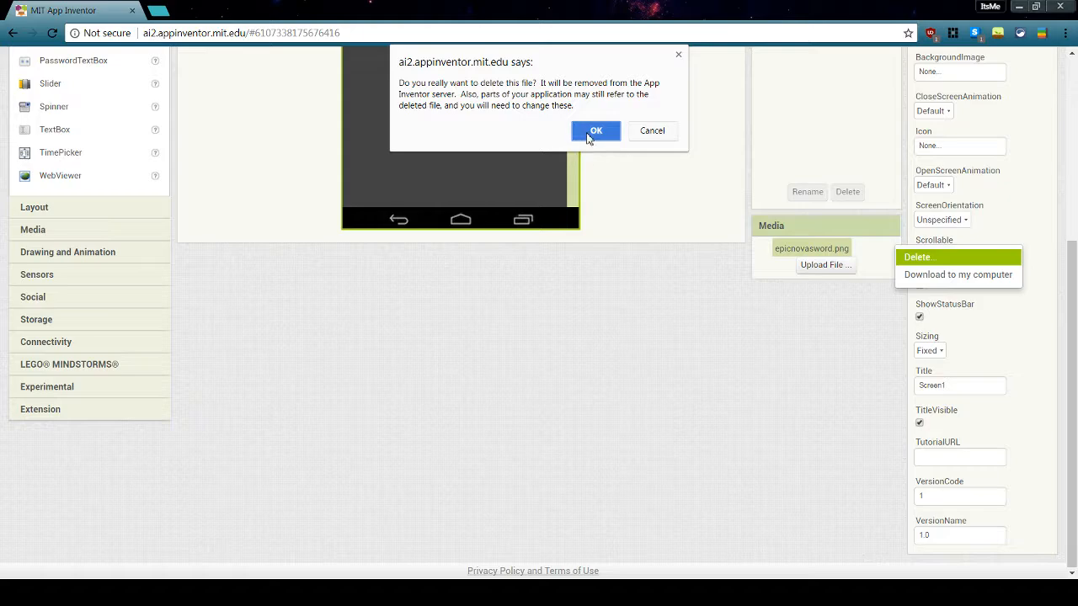
{"action": "left_click", "coordinate": [597, 130]}
- Try Fade and SlideHorizontal as Screen1's closing animation and return it to Default
{"action": "scroll", "coordinate": [804, 348], "scroll_direction": "up", "scroll_amount": 4}
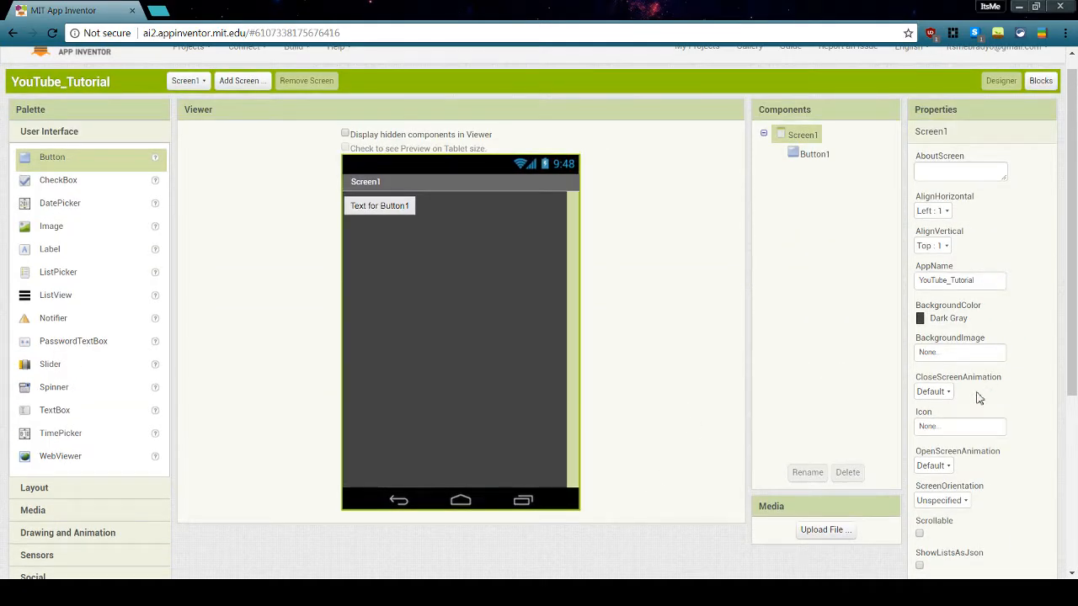
{"action": "scroll", "coordinate": [1017, 338], "scroll_direction": "down", "scroll_amount": 1}
{"action": "left_click", "coordinate": [947, 392]}
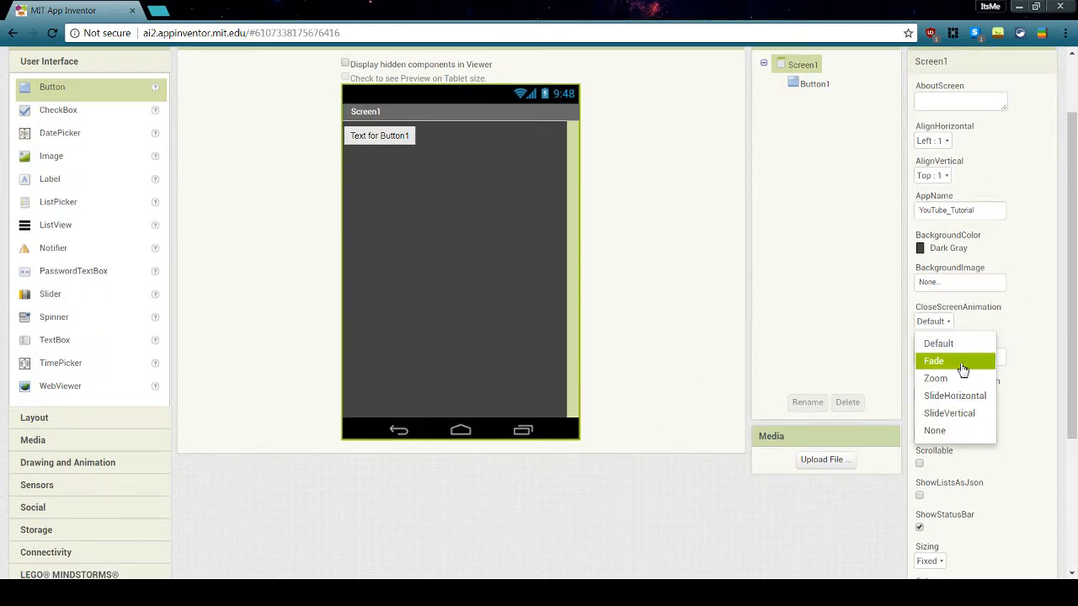
{"action": "scroll", "coordinate": [989, 361], "scroll_direction": "up", "scroll_amount": 1}
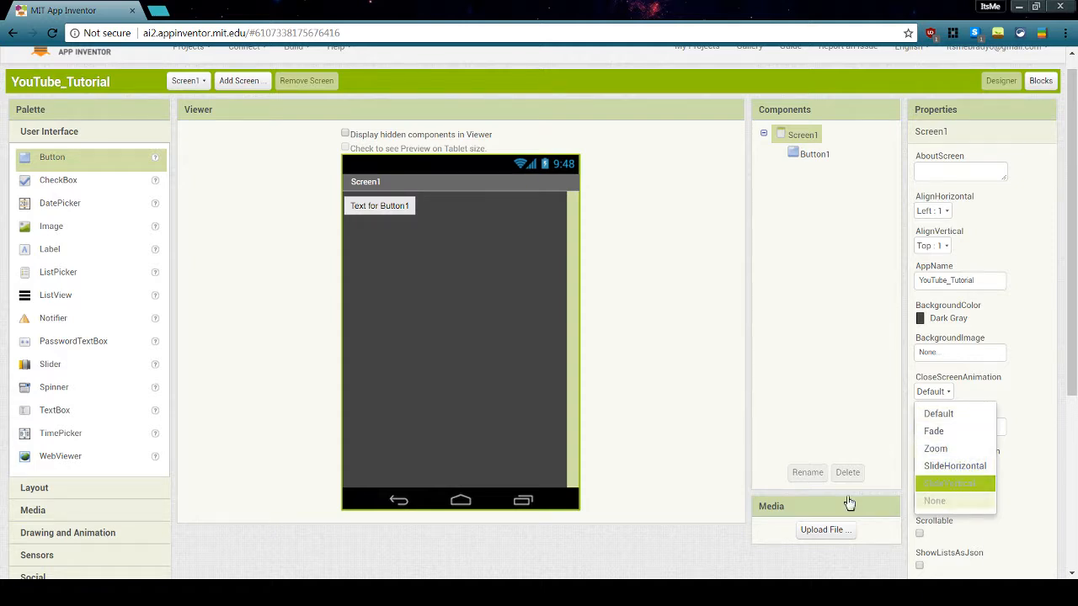
{"action": "left_click", "coordinate": [971, 433]}
{"action": "left_click", "coordinate": [934, 392]}
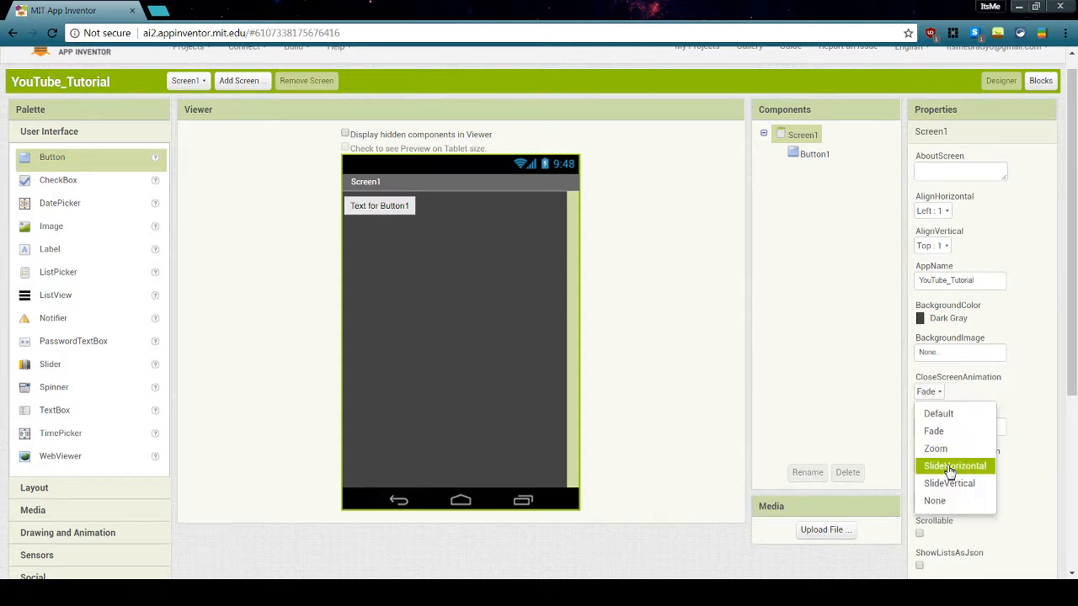
{"action": "left_click", "coordinate": [954, 466]}
{"action": "left_click", "coordinate": [937, 393]}
{"action": "left_click", "coordinate": [936, 416]}
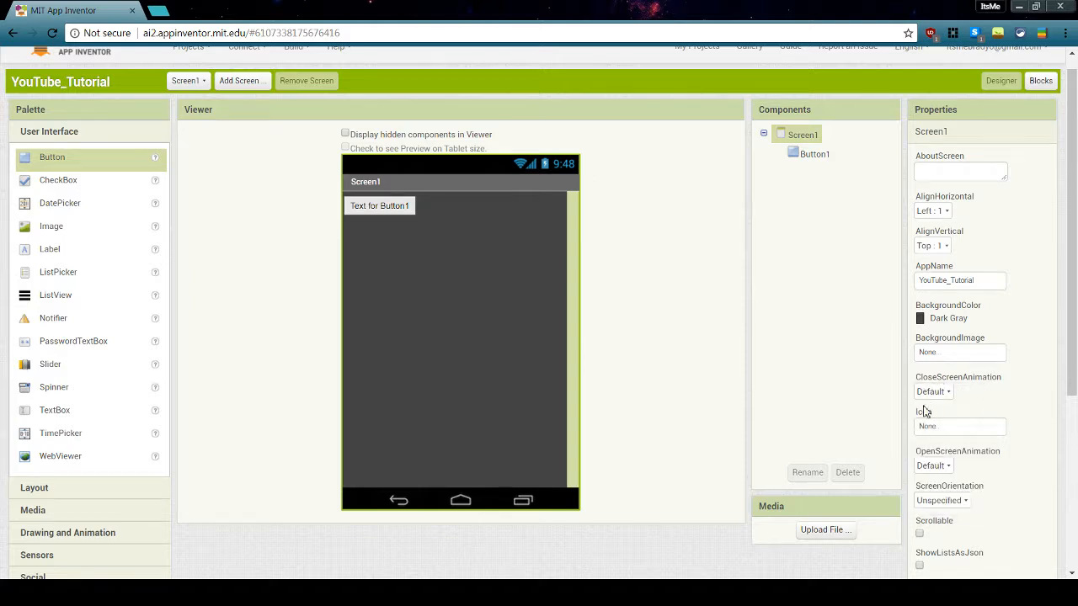
- Examine Screen1's closing animation and app icon choices without changing them
{"action": "scroll", "coordinate": [981, 370], "scroll_direction": "down", "scroll_amount": 1}
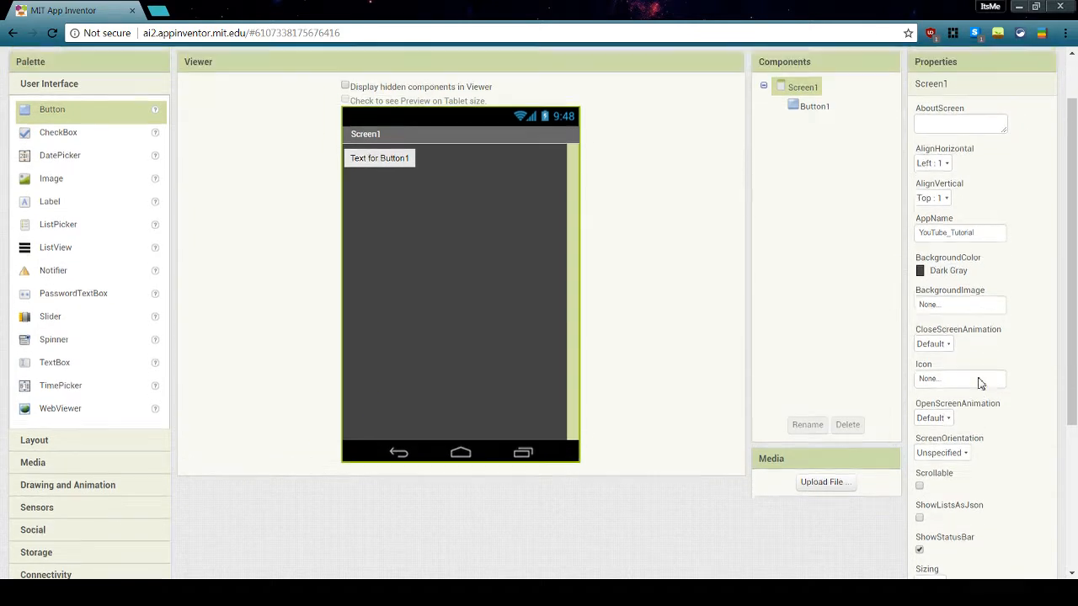
{"action": "scroll", "coordinate": [969, 387], "scroll_direction": "up", "scroll_amount": 1}
{"action": "left_click", "coordinate": [936, 392]}
{"action": "left_click", "coordinate": [936, 393]}
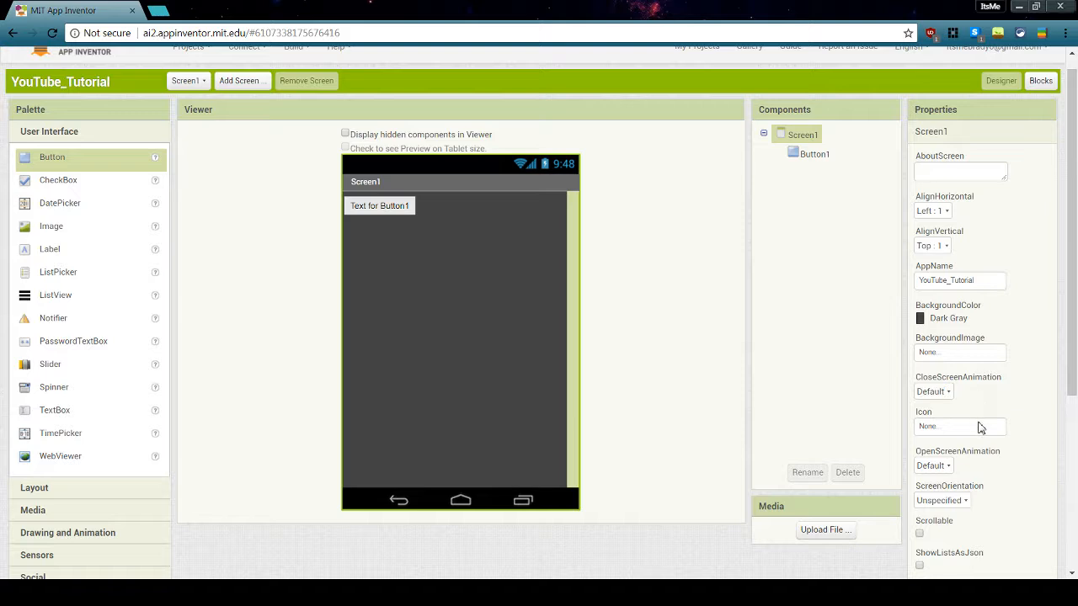
{"action": "left_click", "coordinate": [979, 426]}
{"action": "left_click", "coordinate": [993, 398]}
{"action": "left_click", "coordinate": [955, 433]}
{"action": "left_click", "coordinate": [996, 397]}
- Review the opening animation options for Screen1 and keep Default
{"action": "scroll", "coordinate": [962, 413], "scroll_direction": "down", "scroll_amount": 1}
{"action": "left_click", "coordinate": [937, 396]}
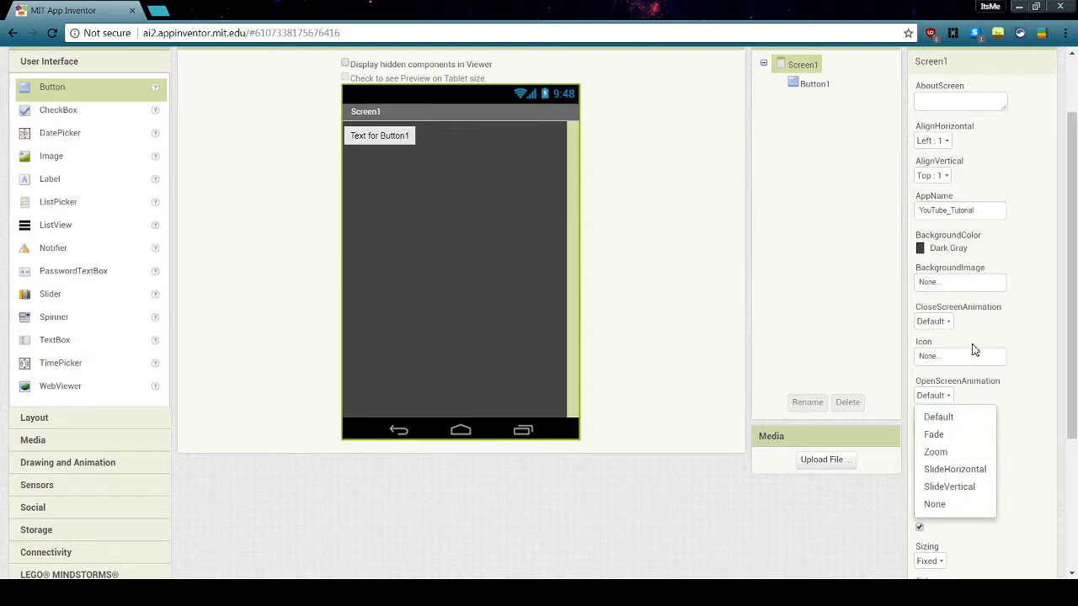
{"action": "left_click", "coordinate": [969, 417]}
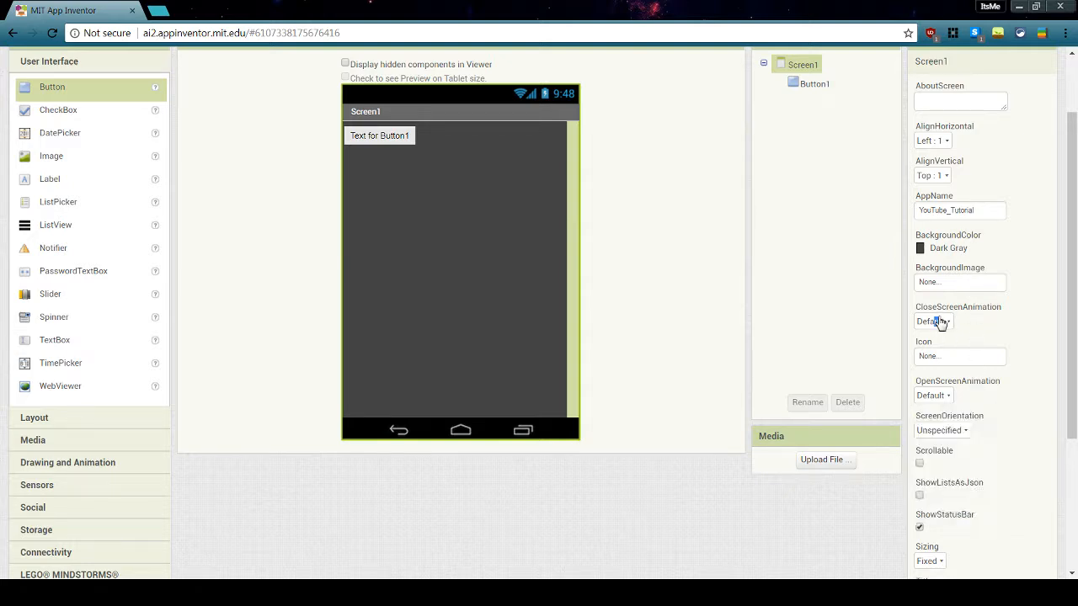
- Try Portrait as Screen1's screen orientation and switch it to Landscape
{"action": "left_click", "coordinate": [960, 430]}
{"action": "left_click", "coordinate": [956, 455]}
{"action": "left_click", "coordinate": [955, 431]}
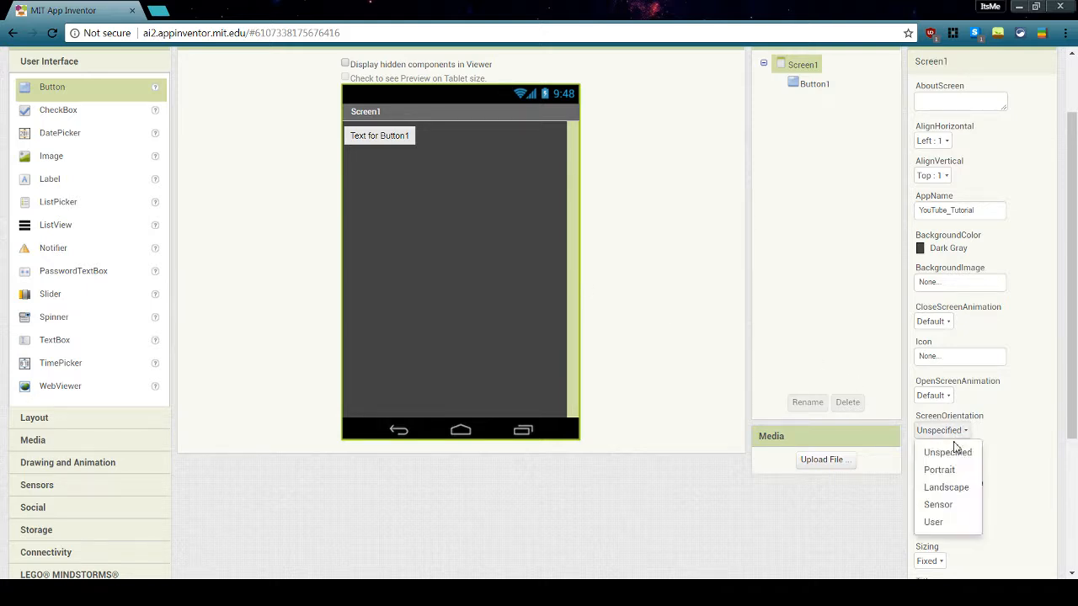
{"action": "left_click", "coordinate": [960, 473]}
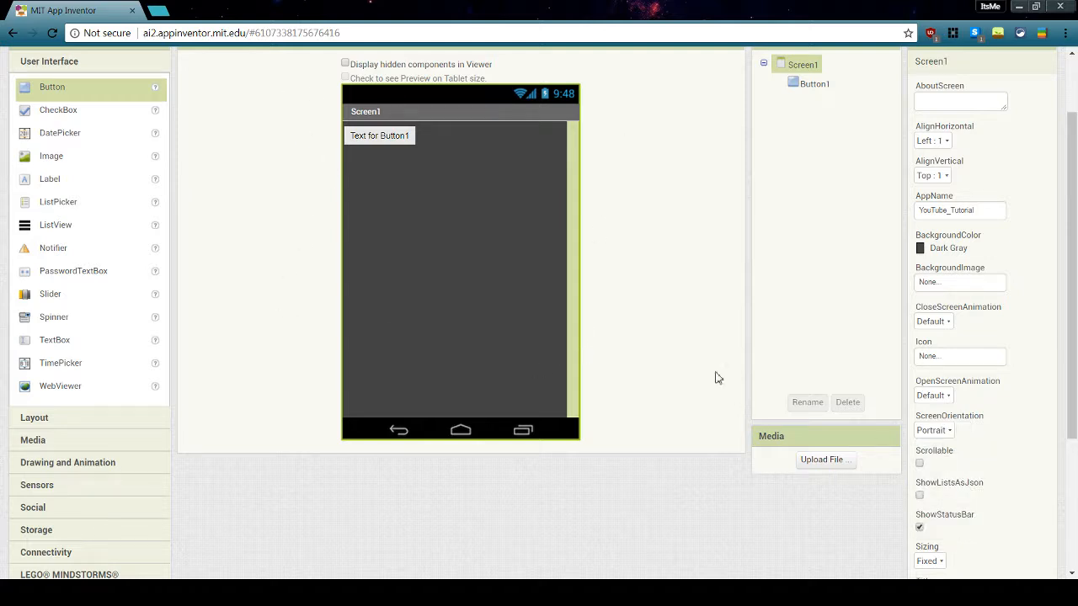
{"action": "left_click", "coordinate": [933, 431]}
{"action": "left_click", "coordinate": [947, 488]}
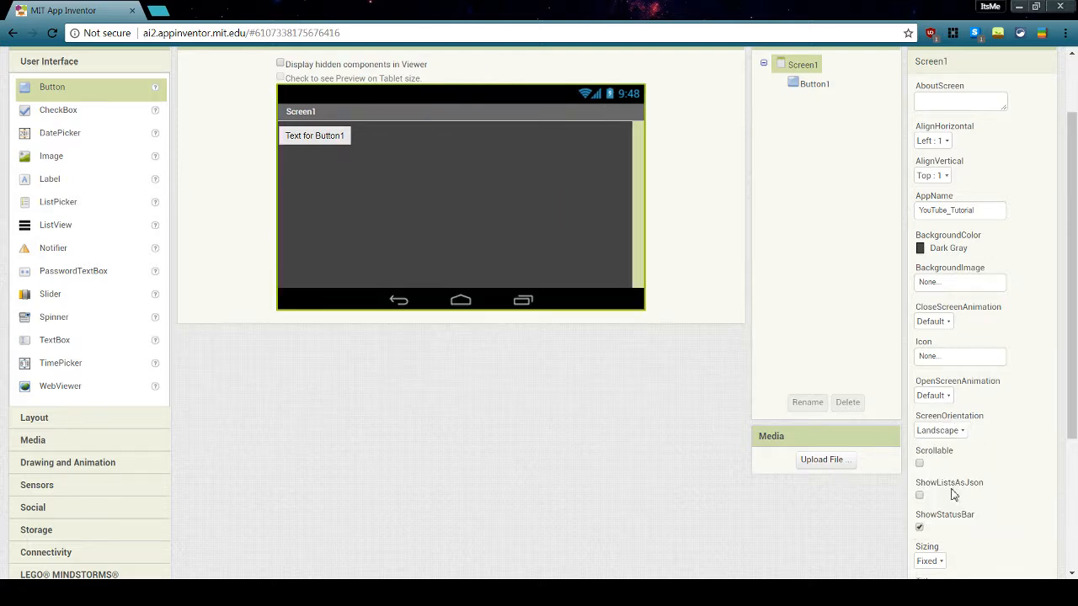
- Try Sensor and User as Screen1's screen orientation
{"action": "scroll", "coordinate": [315, 262], "scroll_direction": "up", "scroll_amount": 2}
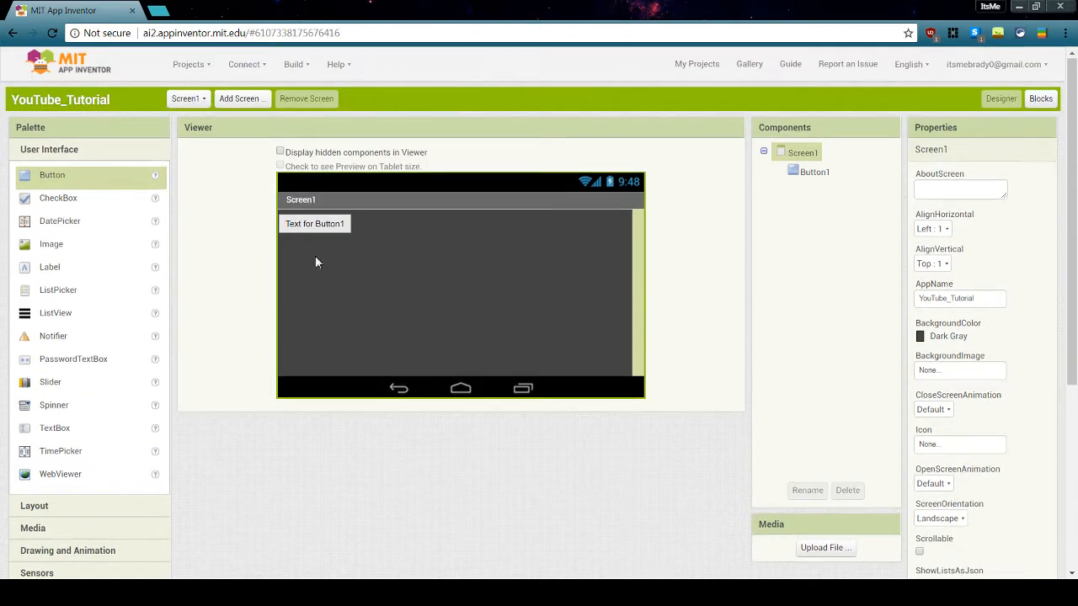
{"action": "left_click", "coordinate": [952, 523]}
{"action": "scroll", "coordinate": [979, 499], "scroll_direction": "down", "scroll_amount": 1}
{"action": "left_click", "coordinate": [988, 494]}
{"action": "left_click", "coordinate": [954, 452]}
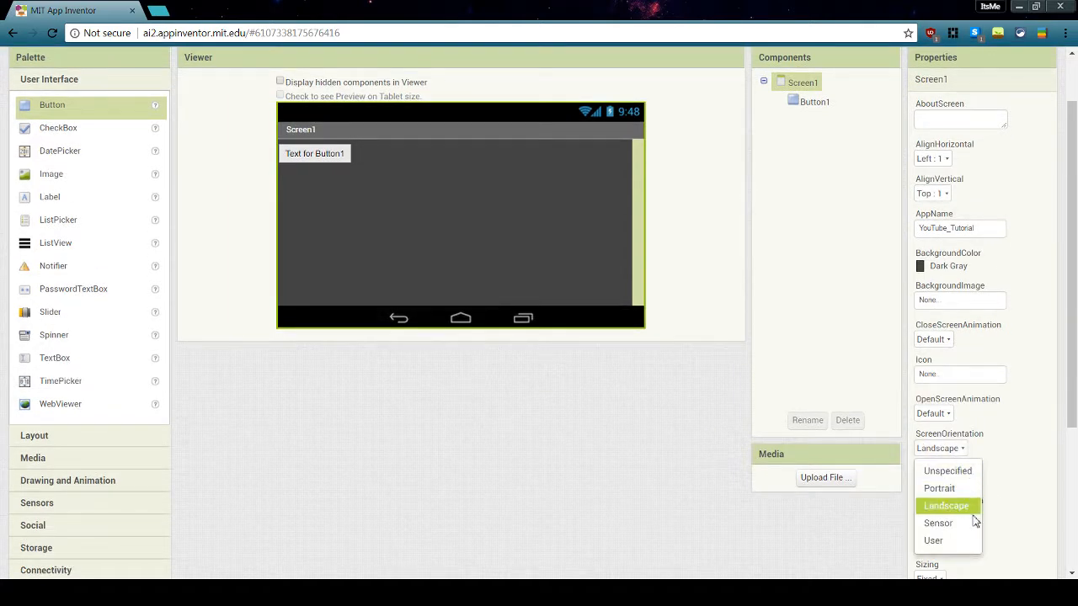
{"action": "left_click", "coordinate": [960, 523]}
{"action": "left_click", "coordinate": [946, 452]}
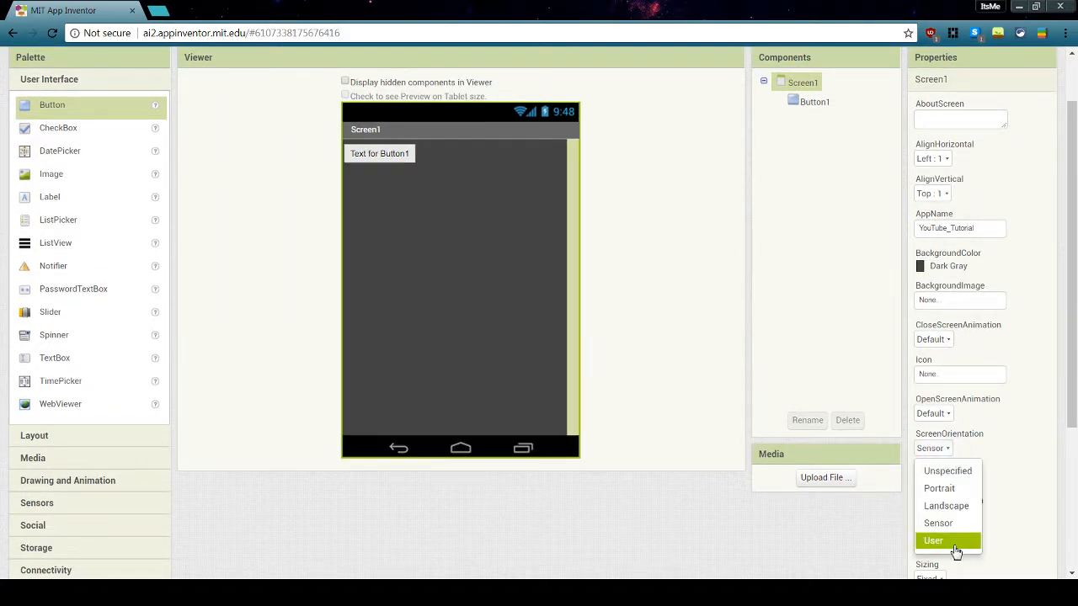
{"action": "left_click", "coordinate": [951, 546]}
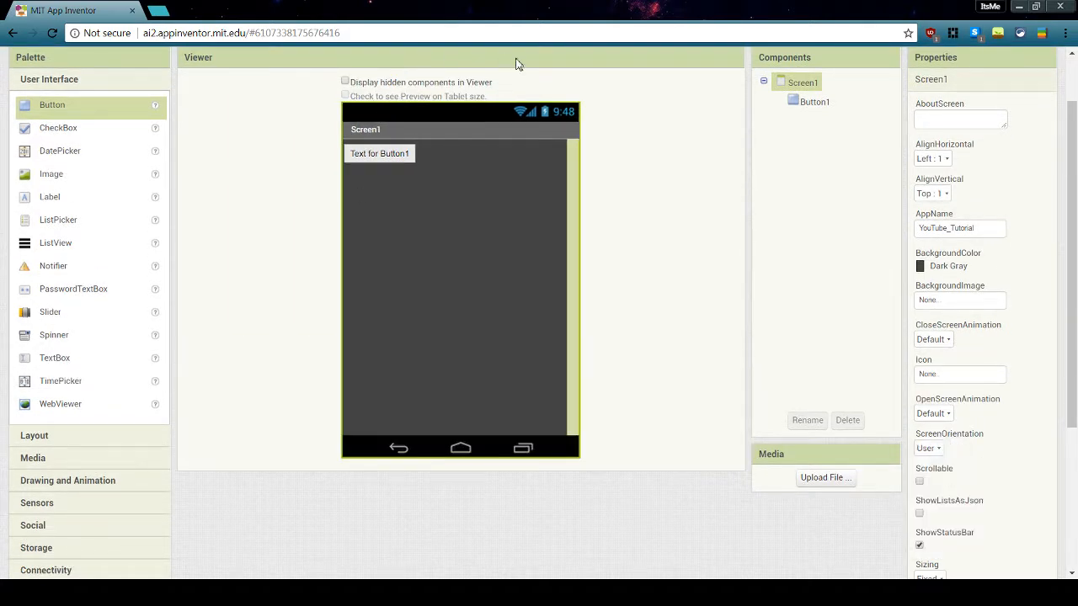
- Switch Screen1's screen orientation to Landscape, and return it to Portrait
{"action": "left_click", "coordinate": [925, 452]}
{"action": "left_click", "coordinate": [1004, 491]}
{"action": "left_click", "coordinate": [929, 448]}
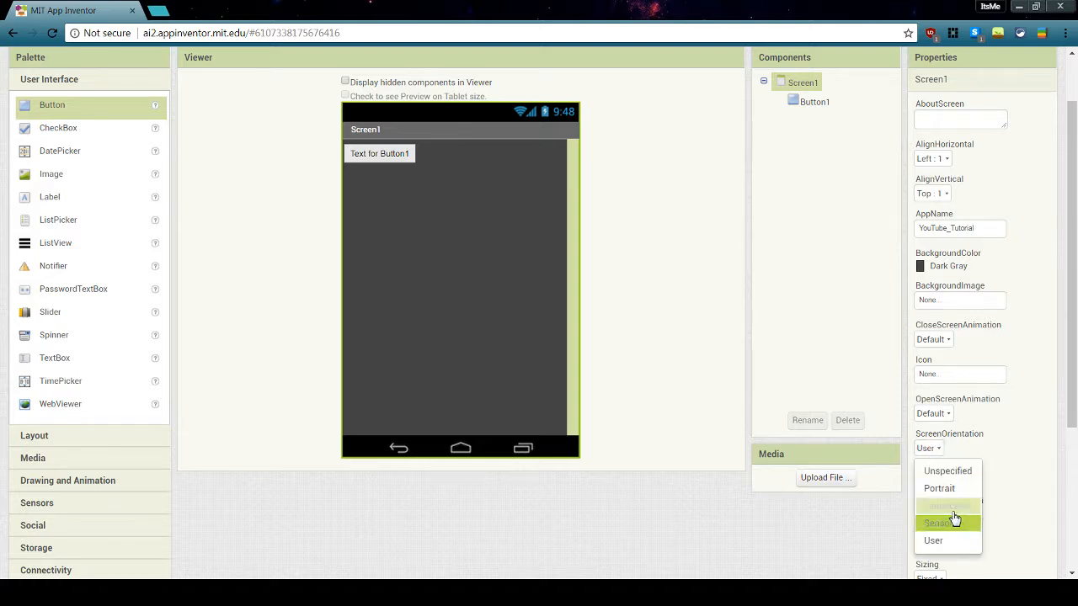
{"action": "left_click", "coordinate": [954, 514]}
{"action": "left_click", "coordinate": [950, 420]}
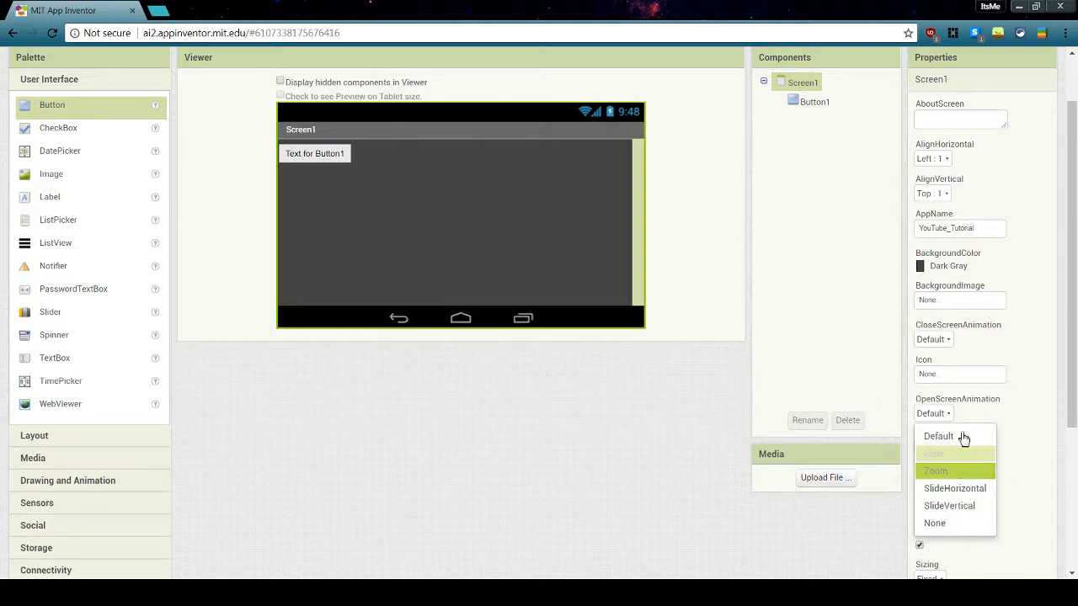
{"action": "left_click", "coordinate": [970, 417]}
{"action": "left_click", "coordinate": [956, 453]}
{"action": "left_click", "coordinate": [971, 492]}
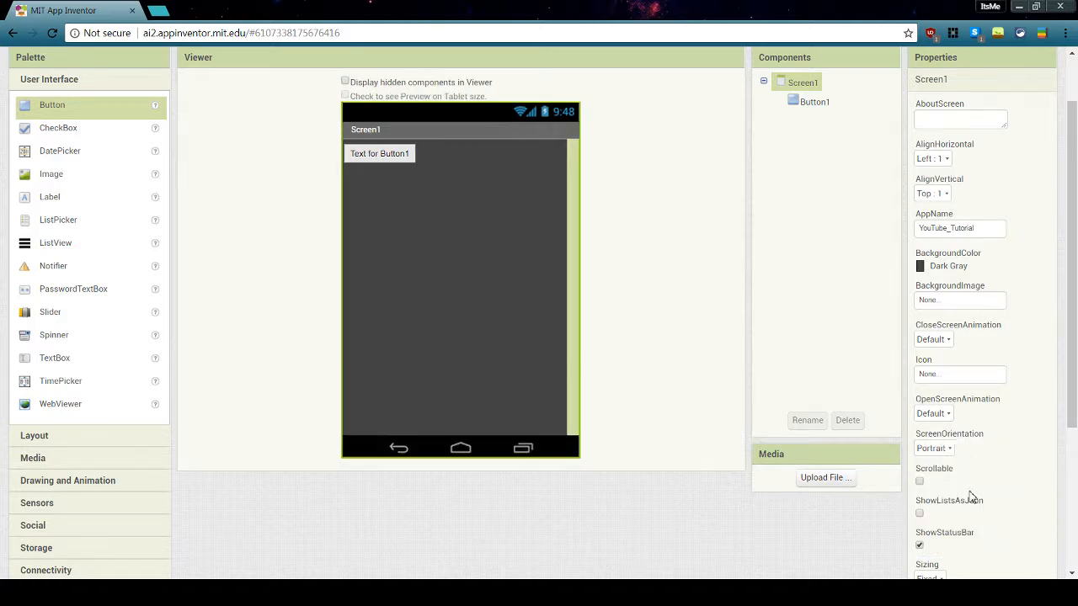
- Set Screen1's screen orientation to Unspecified
{"action": "left_click", "coordinate": [934, 449]}
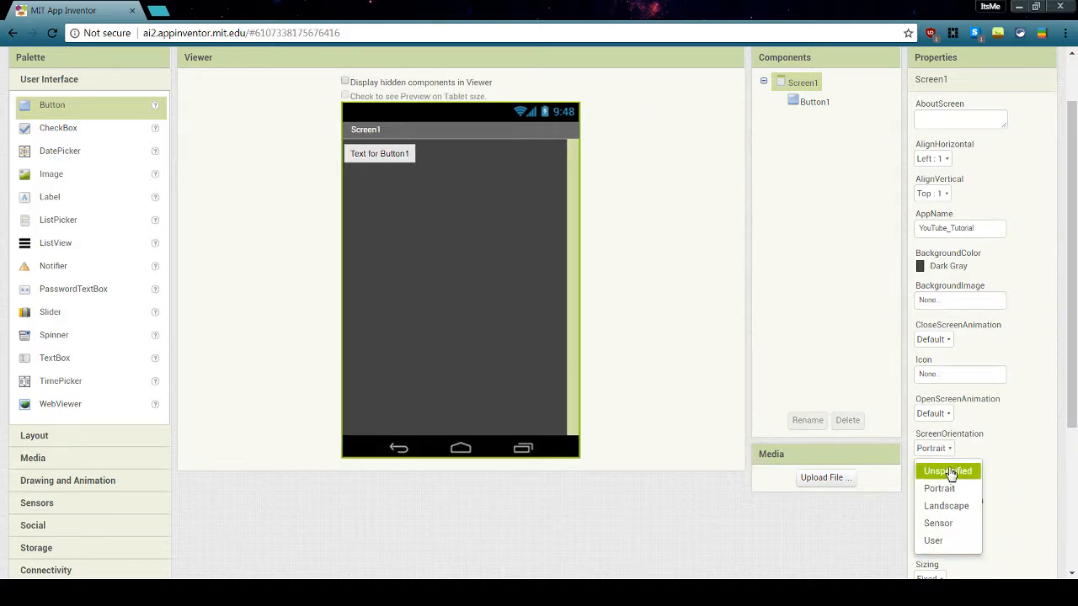
{"action": "left_click", "coordinate": [946, 471]}
{"action": "left_click", "coordinate": [969, 449]}
{"action": "scroll", "coordinate": [991, 473], "scroll_direction": "down", "scroll_amount": 1}
{"action": "left_click", "coordinate": [992, 473]}
{"action": "scroll", "coordinate": [952, 455], "scroll_direction": "up", "scroll_amount": 1}
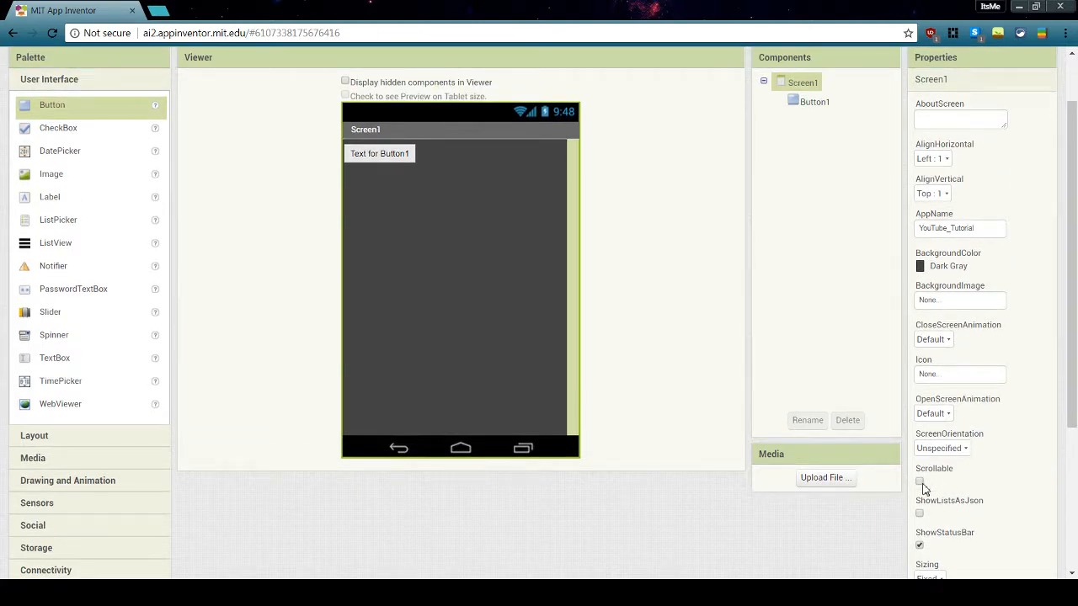
- Try Screen1's Scrollable option, turn it off again, and examine the ShowListsAsJson option
{"action": "left_click", "coordinate": [921, 482]}
{"action": "left_click", "coordinate": [919, 481]}
{"action": "double_click", "coordinate": [924, 501]}
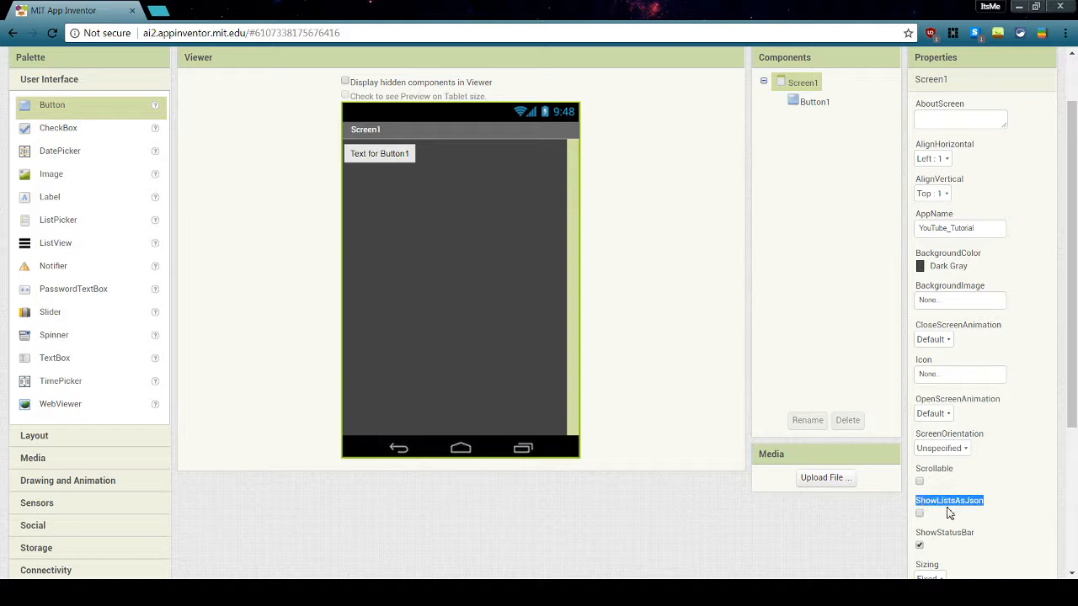
{"action": "left_click", "coordinate": [924, 527]}
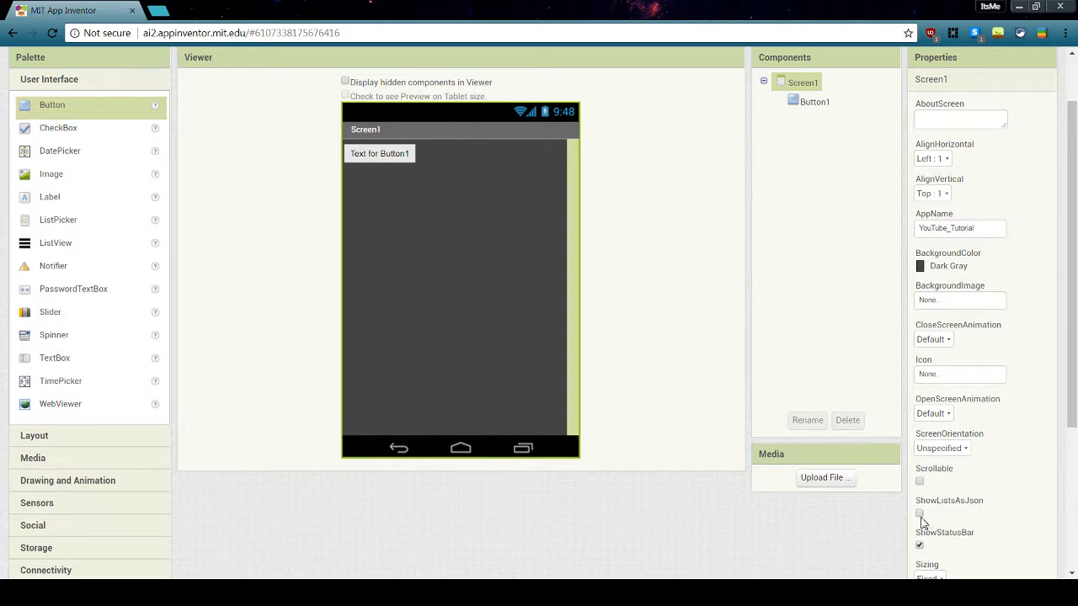
{"action": "left_click", "coordinate": [920, 516]}
{"action": "left_click_drag", "start_coordinate": [987, 505], "coordinate": [982, 501]}
- Examine Screen1's ShowStatusBar option and compare it with the status bar in the screen preview
{"action": "scroll", "coordinate": [948, 546], "scroll_direction": "down", "scroll_amount": 2}
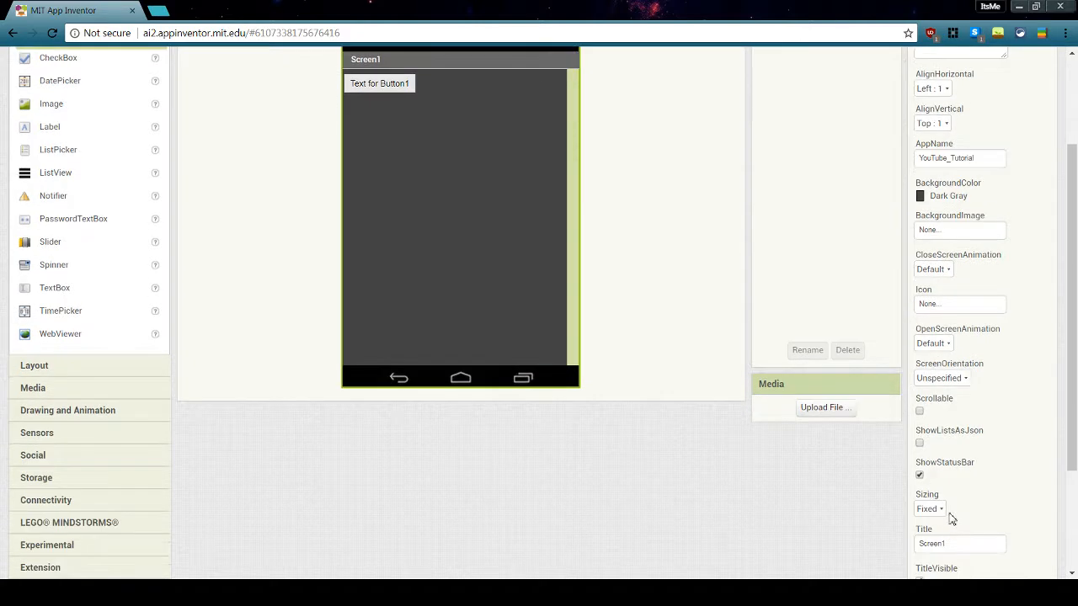
{"action": "scroll", "coordinate": [949, 513], "scroll_direction": "up", "scroll_amount": 2}
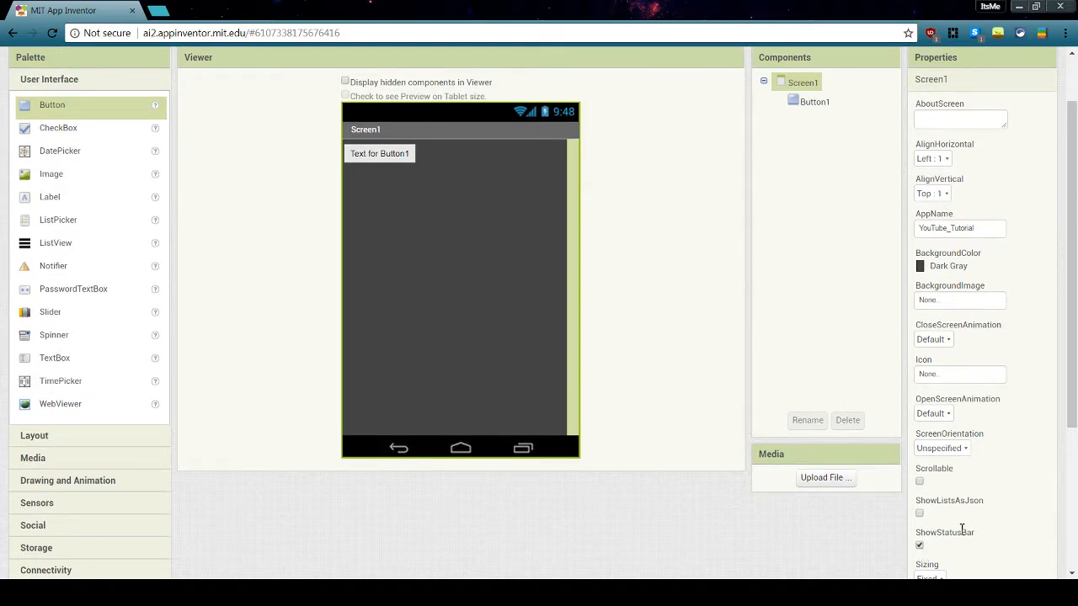
{"action": "scroll", "coordinate": [943, 481], "scroll_direction": "down", "scroll_amount": 2}
{"action": "scroll", "coordinate": [938, 510], "scroll_direction": "up", "scroll_amount": 2}
{"action": "scroll", "coordinate": [943, 543], "scroll_direction": "down", "scroll_amount": 1}
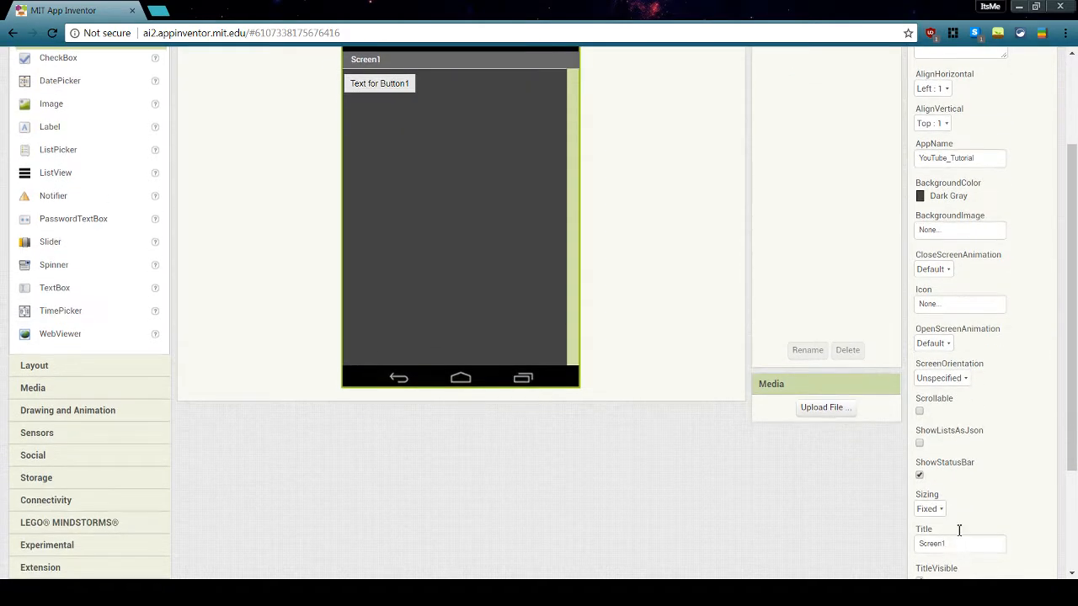
{"action": "scroll", "coordinate": [981, 509], "scroll_direction": "down", "scroll_amount": 1}
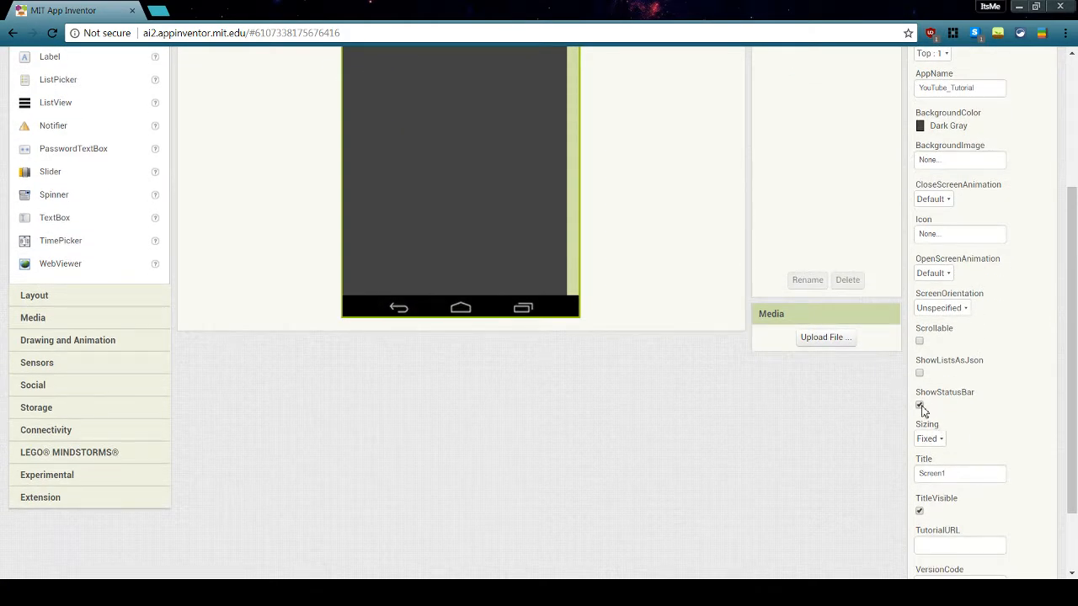
{"action": "scroll", "coordinate": [970, 460], "scroll_direction": "up", "scroll_amount": 3}
{"action": "scroll", "coordinate": [969, 459], "scroll_direction": "down", "scroll_amount": 5}
{"action": "scroll", "coordinate": [969, 460], "scroll_direction": "up", "scroll_amount": 3}
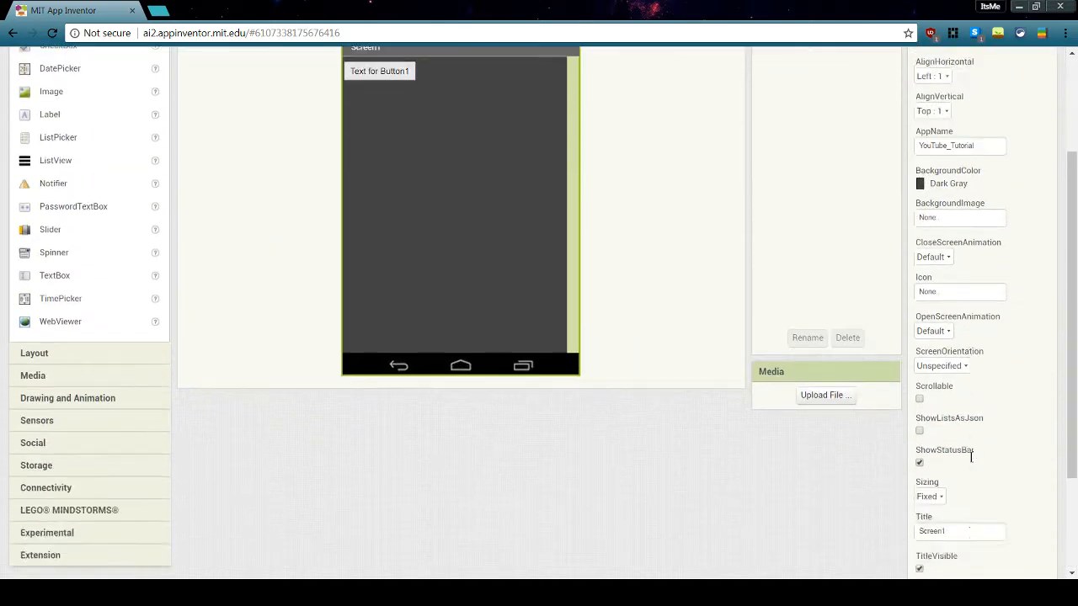
{"action": "scroll", "coordinate": [971, 457], "scroll_direction": "down", "scroll_amount": 1}
- Set Screen1's title to Hi and check it in the screen preview
{"action": "left_click_drag", "start_coordinate": [972, 458], "coordinate": [904, 457]}
{"action": "scroll", "coordinate": [867, 455], "scroll_direction": "up", "scroll_amount": 2}
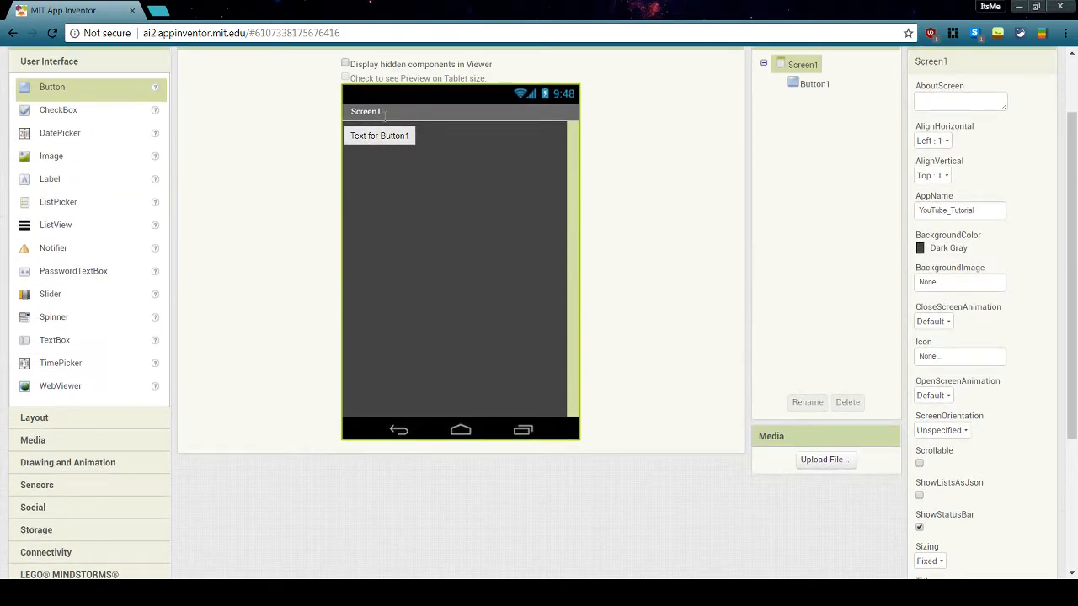
{"action": "scroll", "coordinate": [982, 507], "scroll_direction": "down", "scroll_amount": 3}
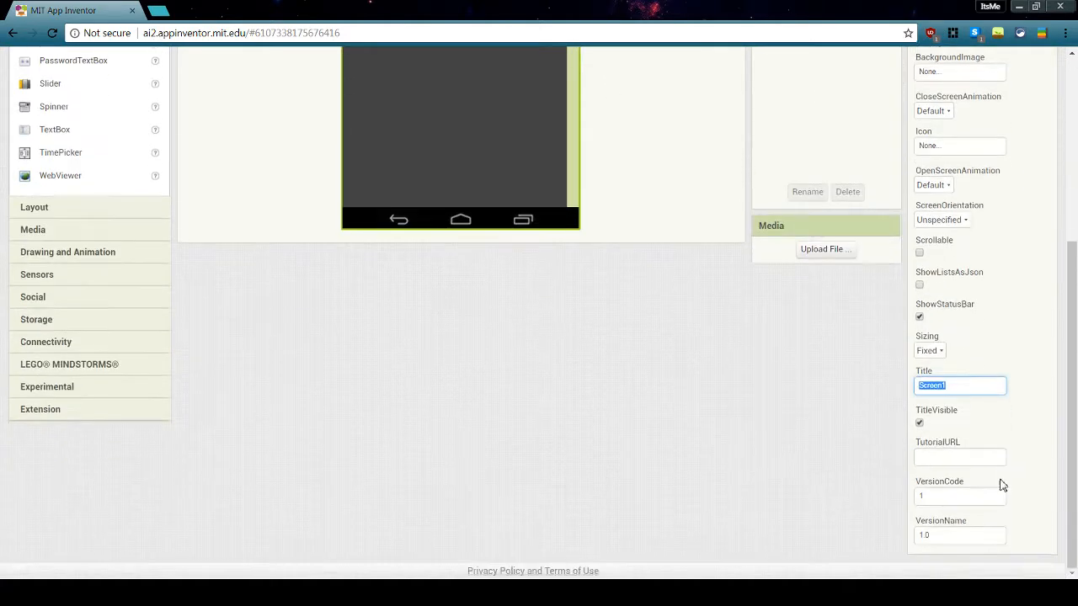
{"action": "scroll", "coordinate": [1001, 483], "scroll_direction": "up", "scroll_amount": 3}
{"action": "scroll", "coordinate": [996, 497], "scroll_direction": "down", "scroll_amount": 3}
{"action": "scroll", "coordinate": [998, 492], "scroll_direction": "up", "scroll_amount": 6}
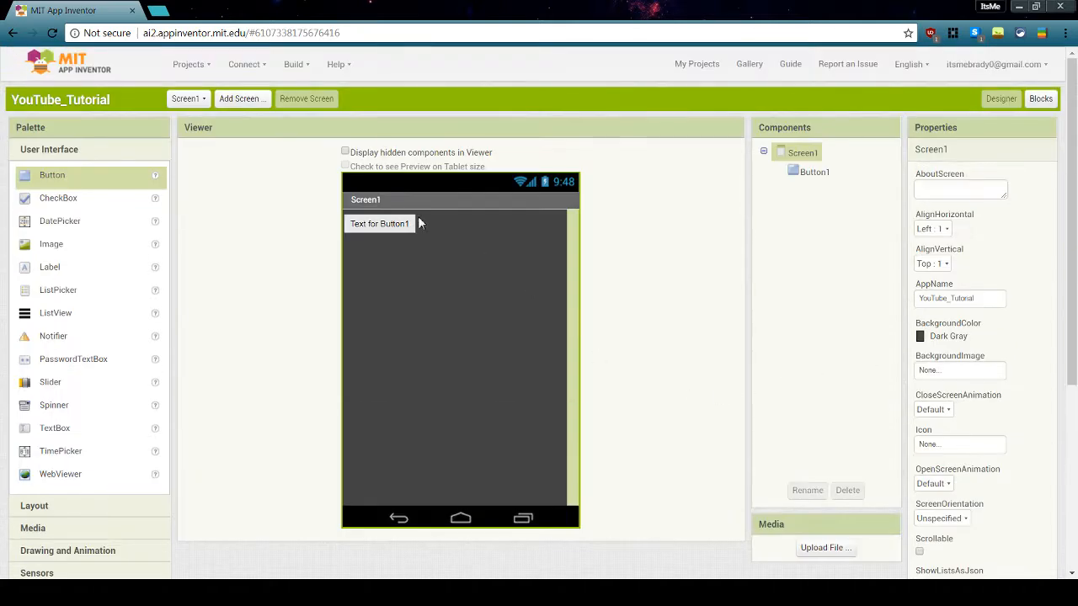
{"action": "scroll", "coordinate": [979, 481], "scroll_direction": "down", "scroll_amount": 4}
{"action": "left_click", "coordinate": [806, 484]}
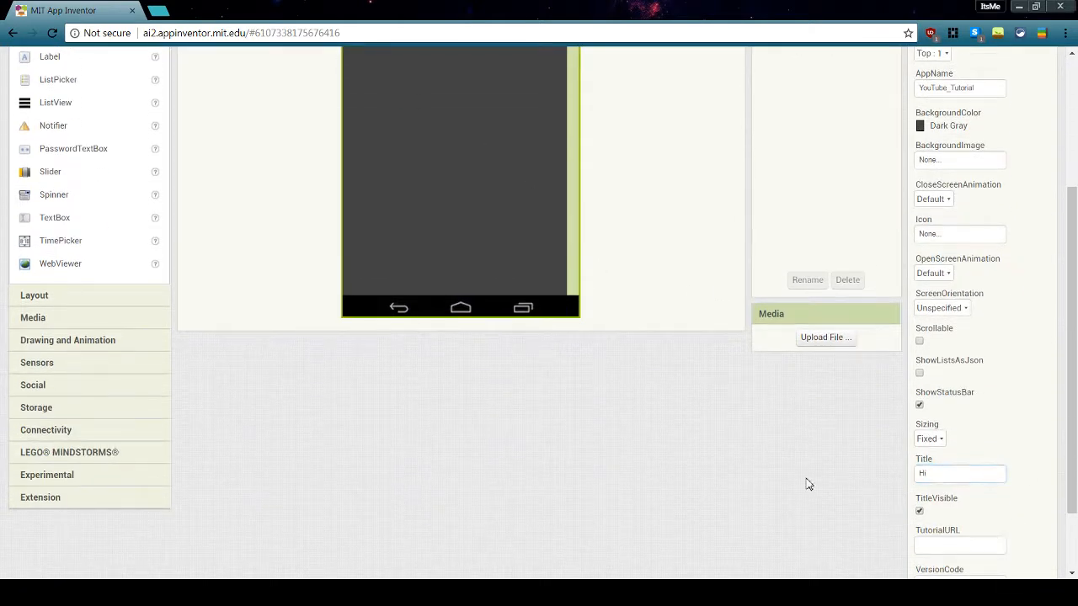
{"action": "scroll", "coordinate": [800, 483], "scroll_direction": "up", "scroll_amount": 3}
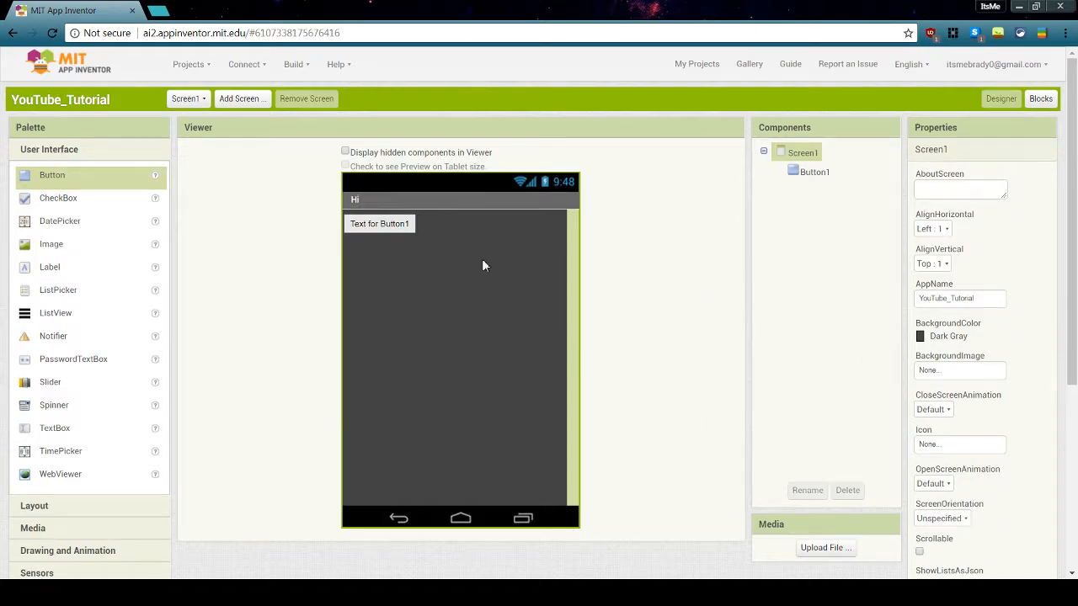
- Examine Screen1's TitleVisible option against the title bar in the preview, and review the TutorialURL field
{"action": "scroll", "coordinate": [752, 322], "scroll_direction": "down", "scroll_amount": 4}
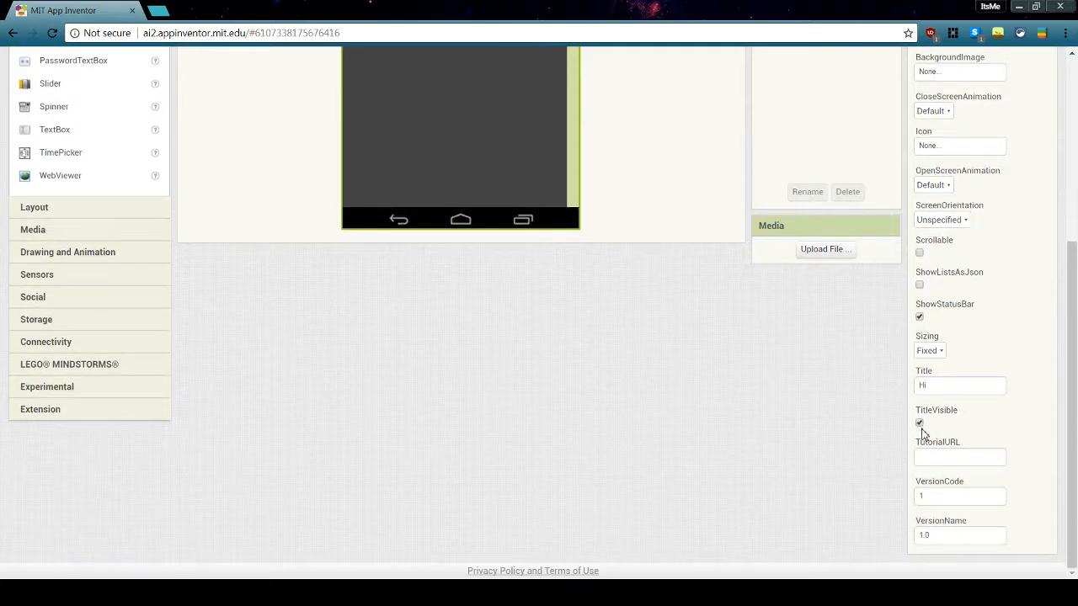
{"action": "scroll", "coordinate": [776, 456], "scroll_direction": "up", "scroll_amount": 4}
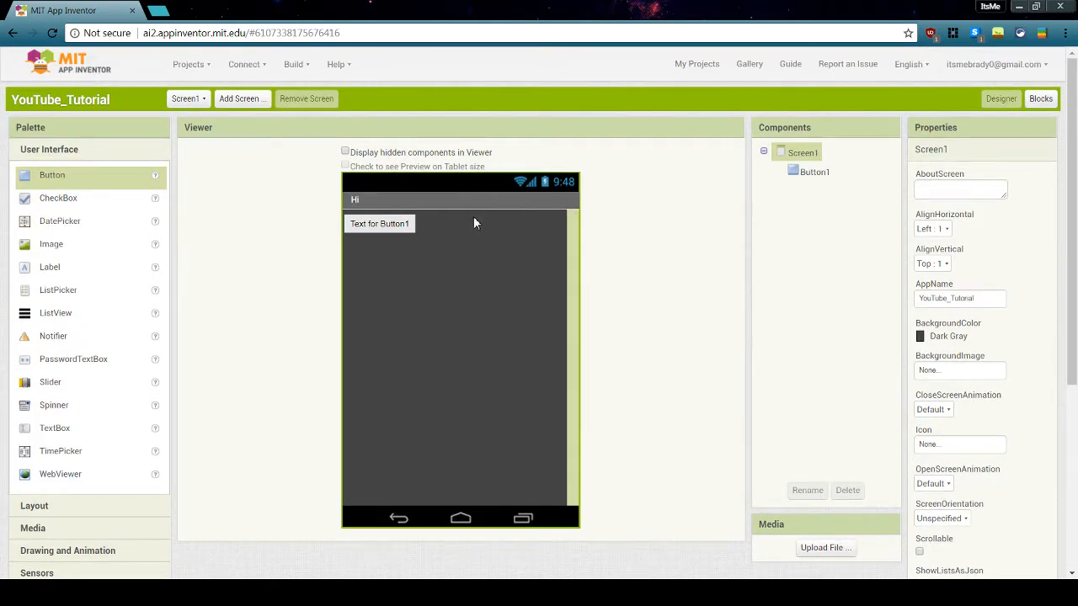
{"action": "scroll", "coordinate": [847, 345], "scroll_direction": "down", "scroll_amount": 4}
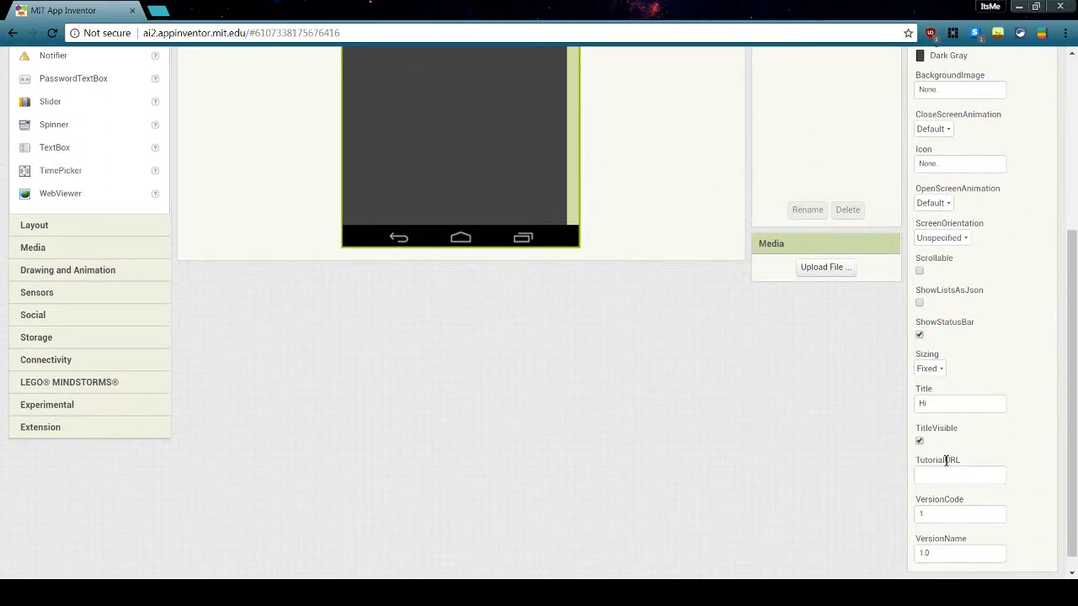
{"action": "left_click", "coordinate": [950, 475]}
{"action": "left_click", "coordinate": [1007, 451]}
{"action": "left_click", "coordinate": [987, 438]}
{"action": "left_click", "coordinate": [936, 475]}
{"action": "scroll", "coordinate": [589, 454], "scroll_direction": "up", "scroll_amount": 3}
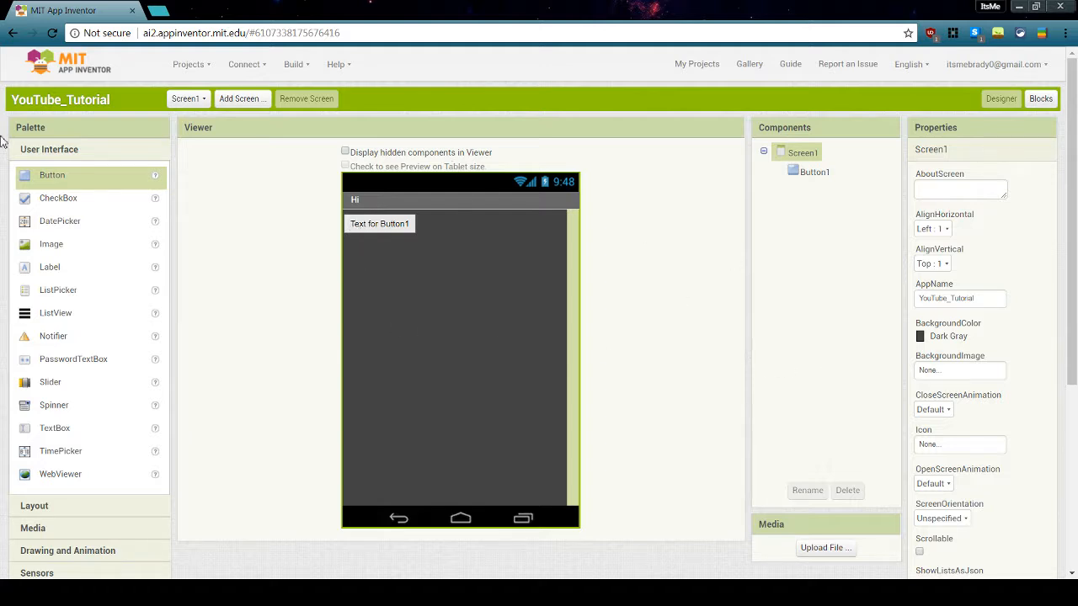
{"action": "scroll", "coordinate": [253, 233], "scroll_direction": "down", "scroll_amount": 3}
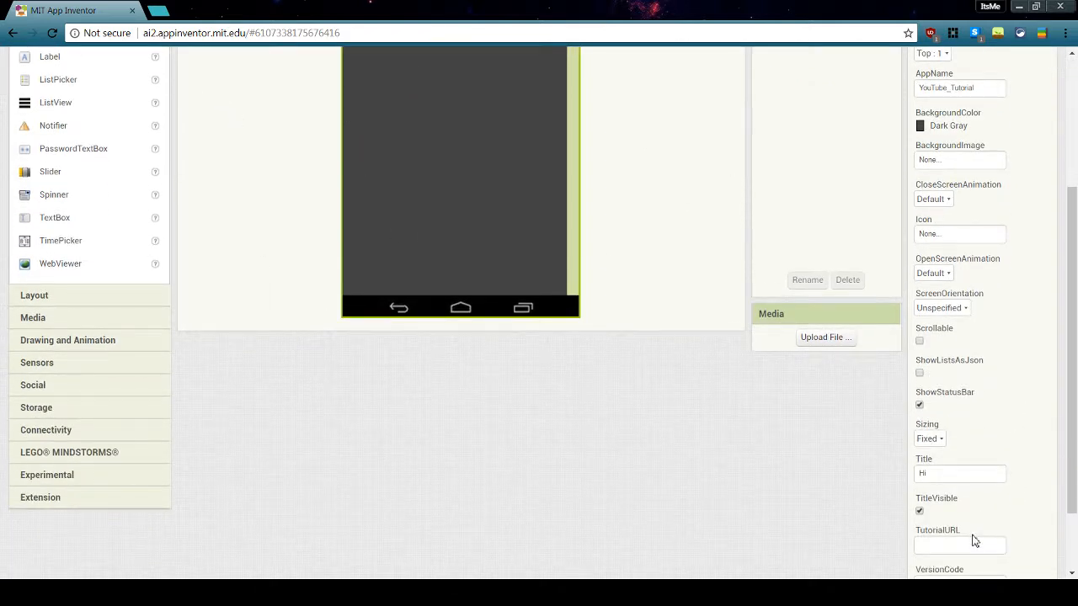
- Examine Screen1's VersionCode property
{"action": "scroll", "coordinate": [973, 561], "scroll_direction": "down", "scroll_amount": 2}
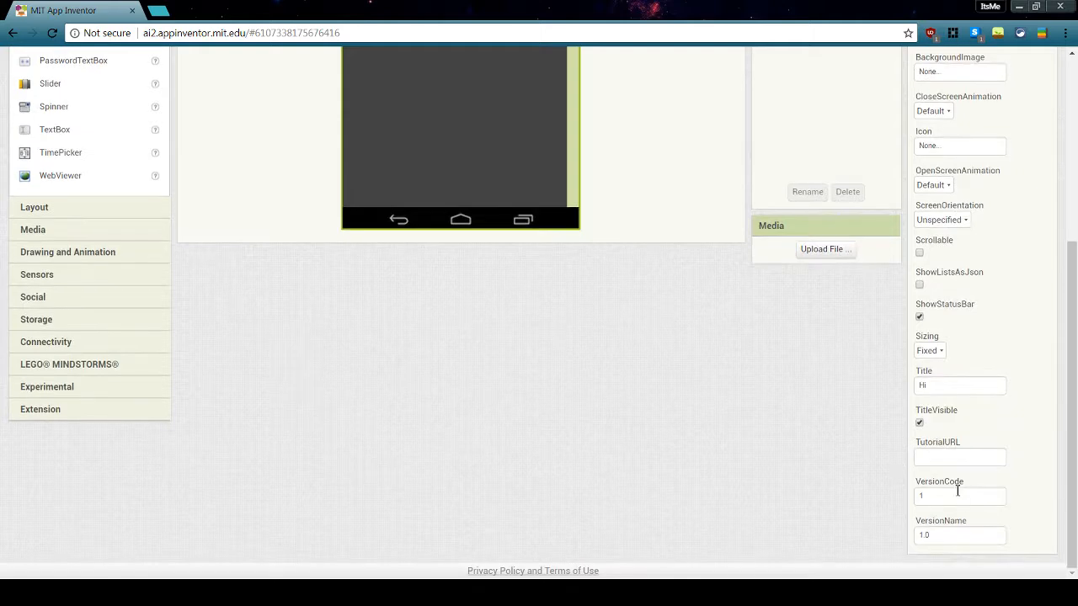
{"action": "left_click", "coordinate": [956, 496]}
{"action": "left_click", "coordinate": [854, 512]}
{"action": "left_click_drag", "start_coordinate": [950, 495], "coordinate": [887, 496]}
{"action": "left_click", "coordinate": [884, 491]}
{"action": "left_click", "coordinate": [937, 495]}
{"action": "left_click", "coordinate": [860, 490]}
{"action": "scroll", "coordinate": [864, 501], "scroll_direction": "up", "scroll_amount": 7}
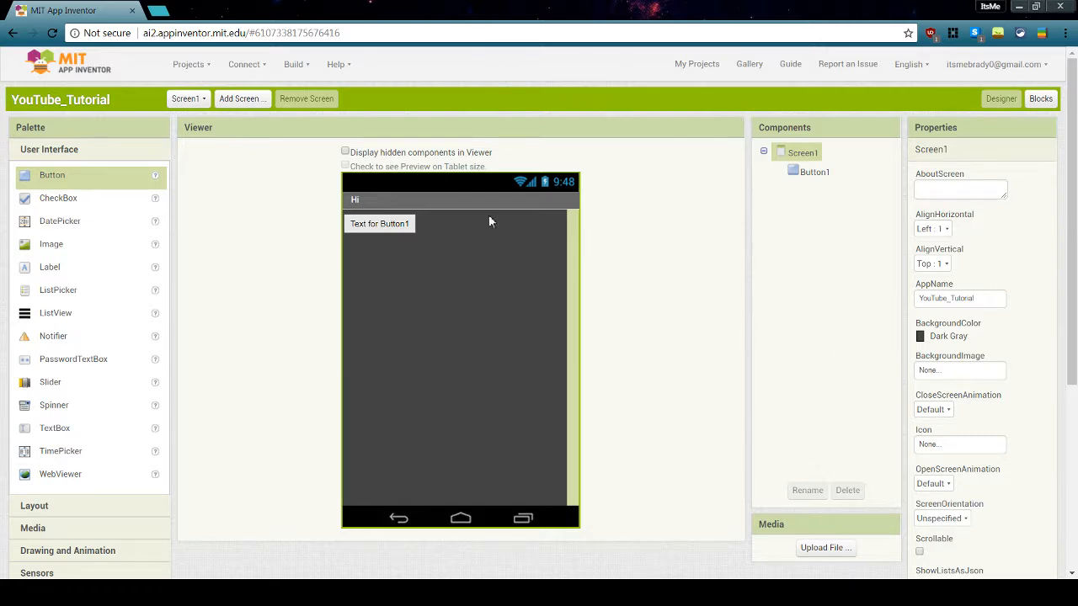
- Examine Screen1's VersionName property
{"action": "scroll", "coordinate": [550, 386], "scroll_direction": "down", "scroll_amount": 3}
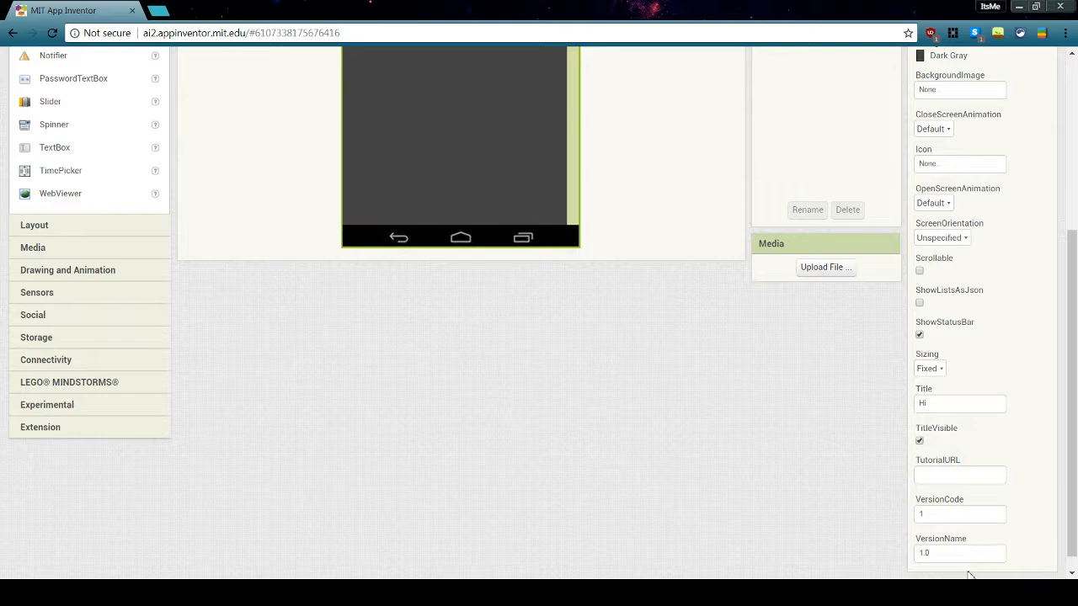
{"action": "scroll", "coordinate": [969, 575], "scroll_direction": "down", "scroll_amount": 1}
{"action": "left_click", "coordinate": [979, 534]}
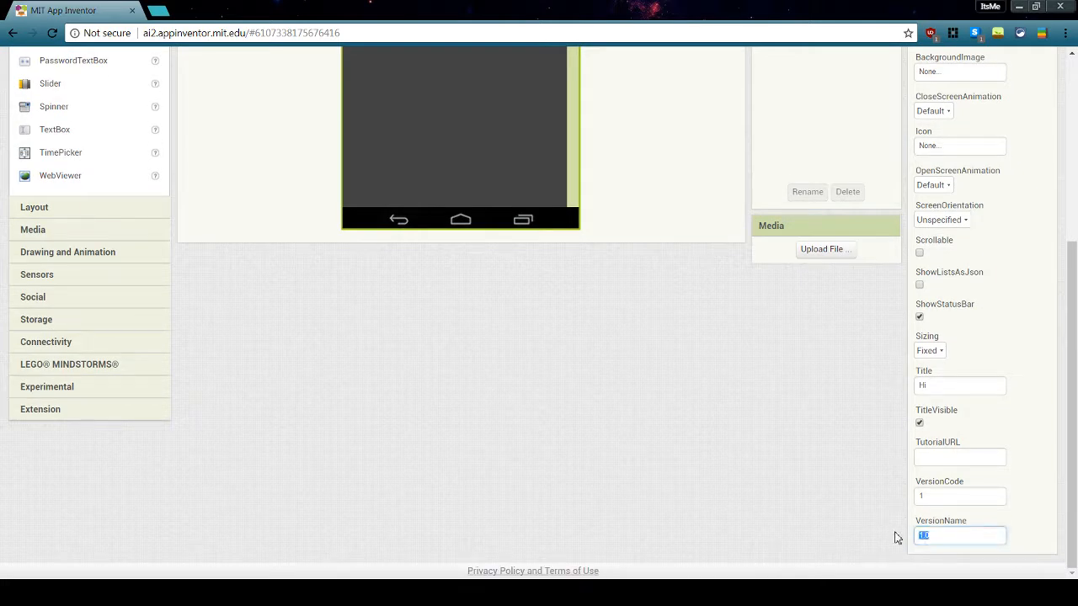
{"action": "left_click", "coordinate": [866, 527]}
{"action": "scroll", "coordinate": [768, 525], "scroll_direction": "up", "scroll_amount": 2}
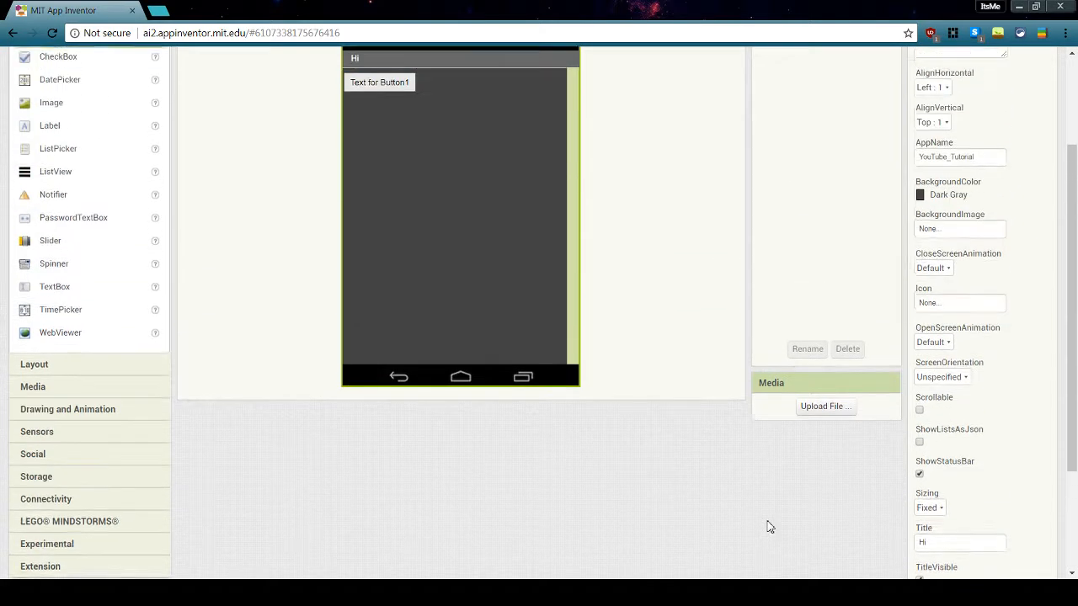
{"action": "scroll", "coordinate": [842, 525], "scroll_direction": "down", "scroll_amount": 2}
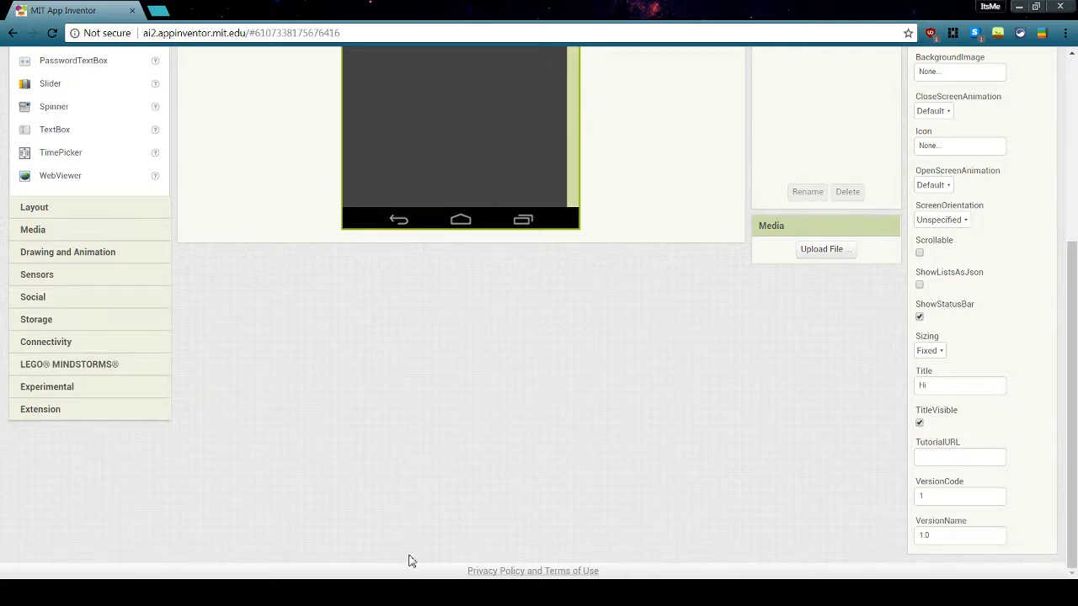
- Compare Screen1's property list with Button1's, and reselect Screen1
{"action": "scroll", "coordinate": [732, 450], "scroll_direction": "up", "scroll_amount": 4}
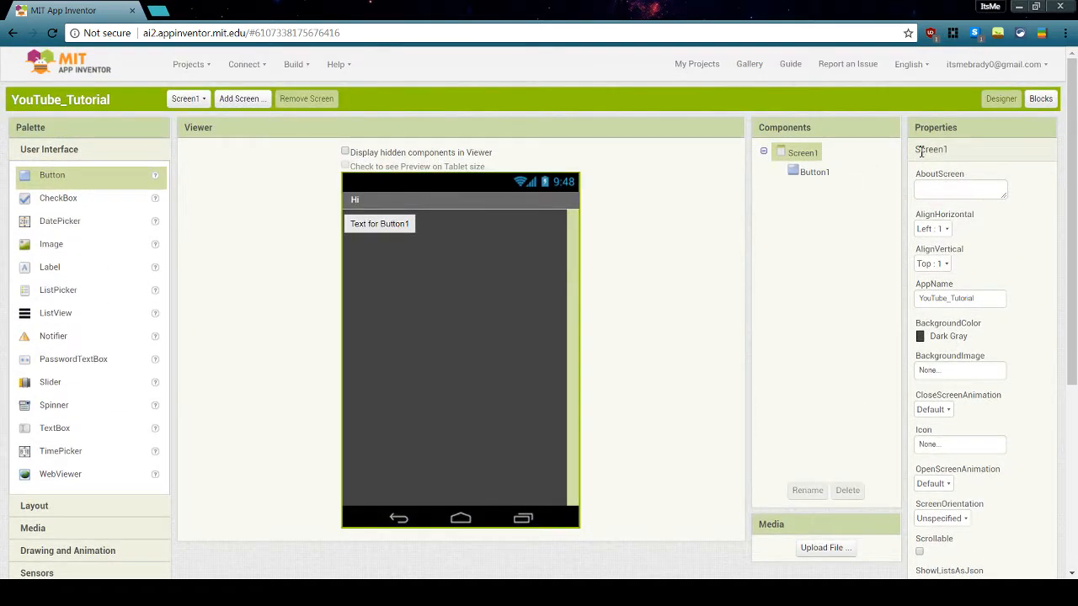
{"action": "left_click_drag", "start_coordinate": [921, 151], "coordinate": [975, 214]}
{"action": "left_click", "coordinate": [1000, 227]}
{"action": "left_click", "coordinate": [798, 174]}
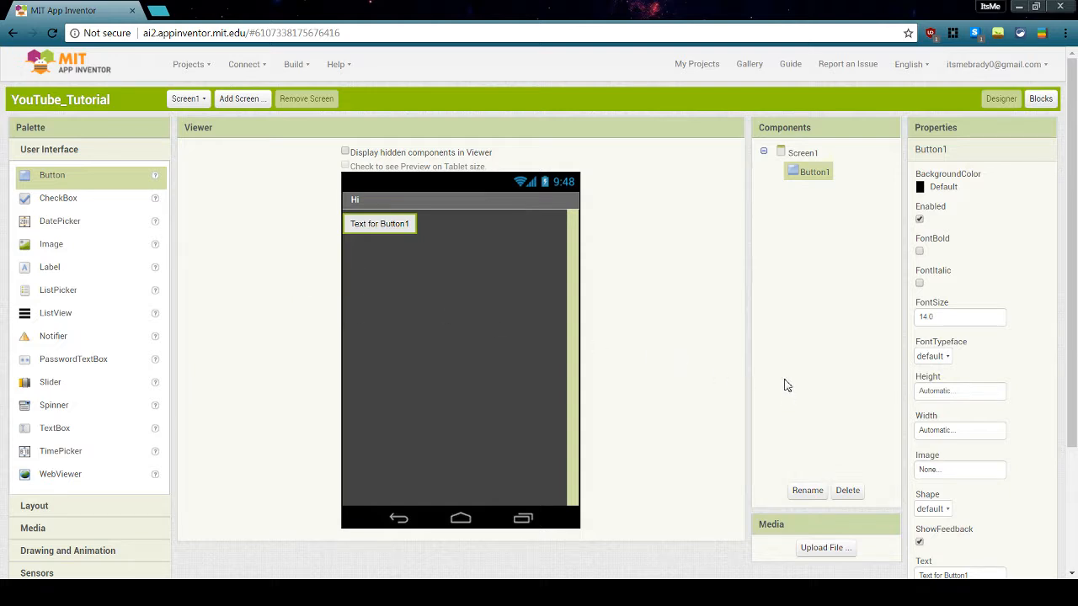
{"action": "left_click", "coordinate": [797, 154]}
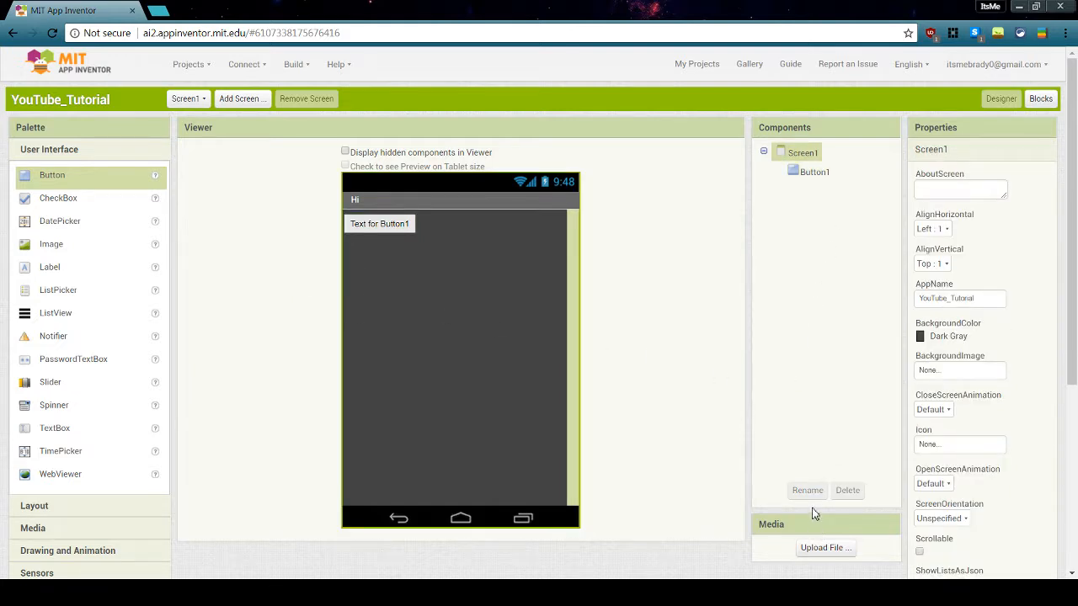
- Select Button1, try Blue as its BackgroundColor, and settle on Light Gray
{"action": "left_click", "coordinate": [814, 173]}
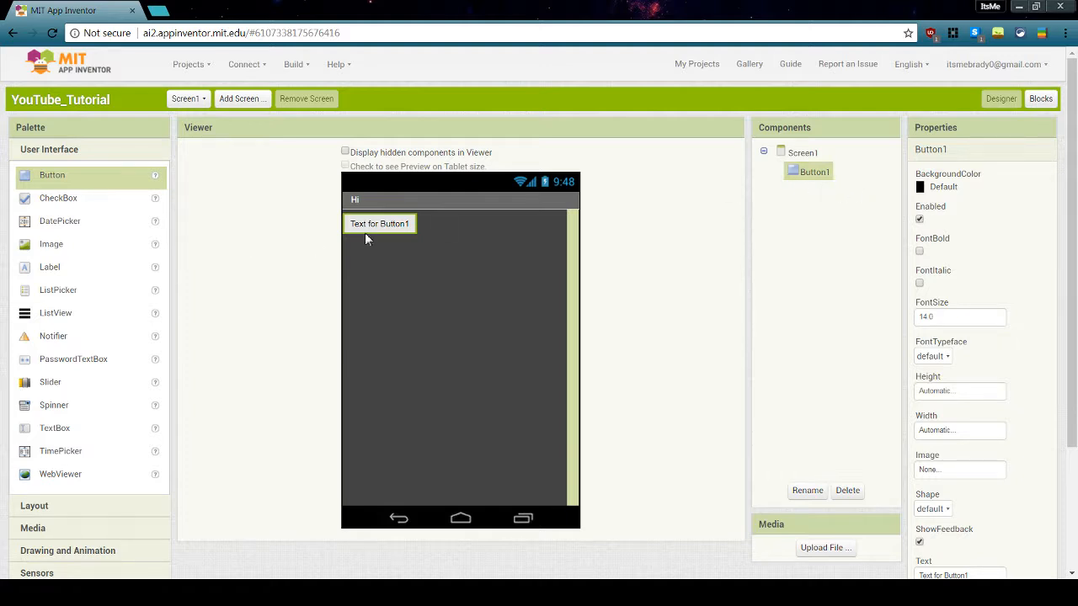
{"action": "left_click_drag", "start_coordinate": [365, 239], "coordinate": [399, 327]}
{"action": "left_click_drag", "start_coordinate": [400, 220], "coordinate": [440, 211]}
{"action": "left_click", "coordinate": [942, 187]}
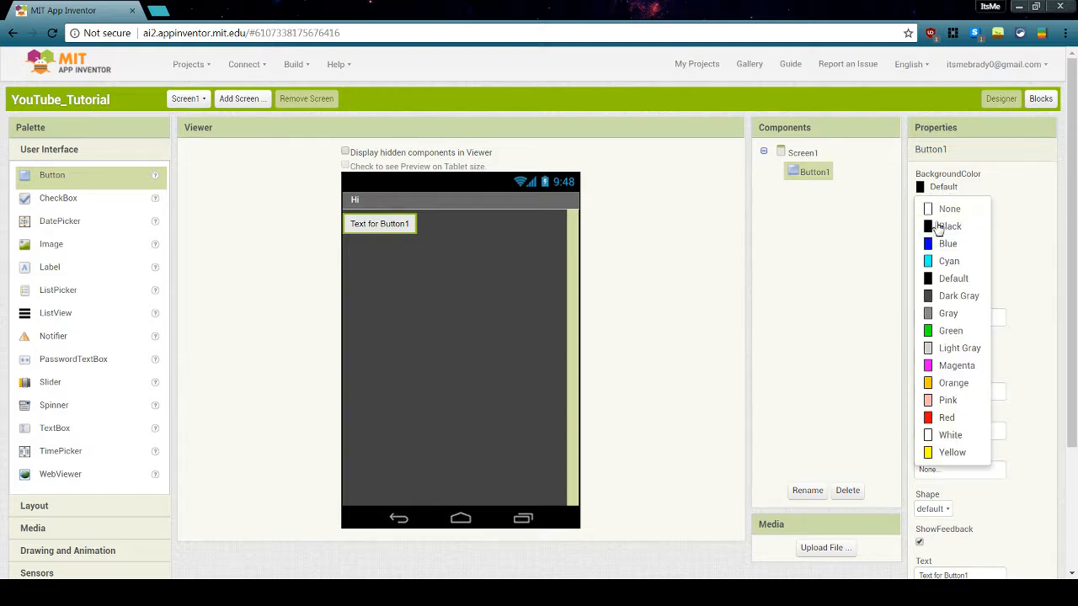
{"action": "left_click", "coordinate": [942, 243]}
{"action": "left_click", "coordinate": [938, 189]}
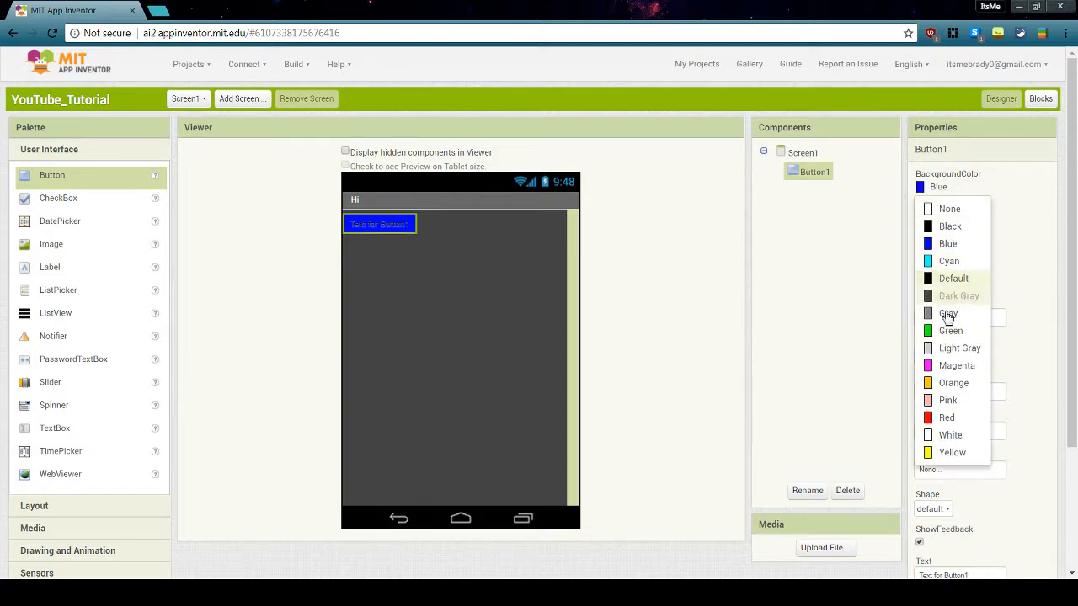
{"action": "left_click", "coordinate": [952, 348]}
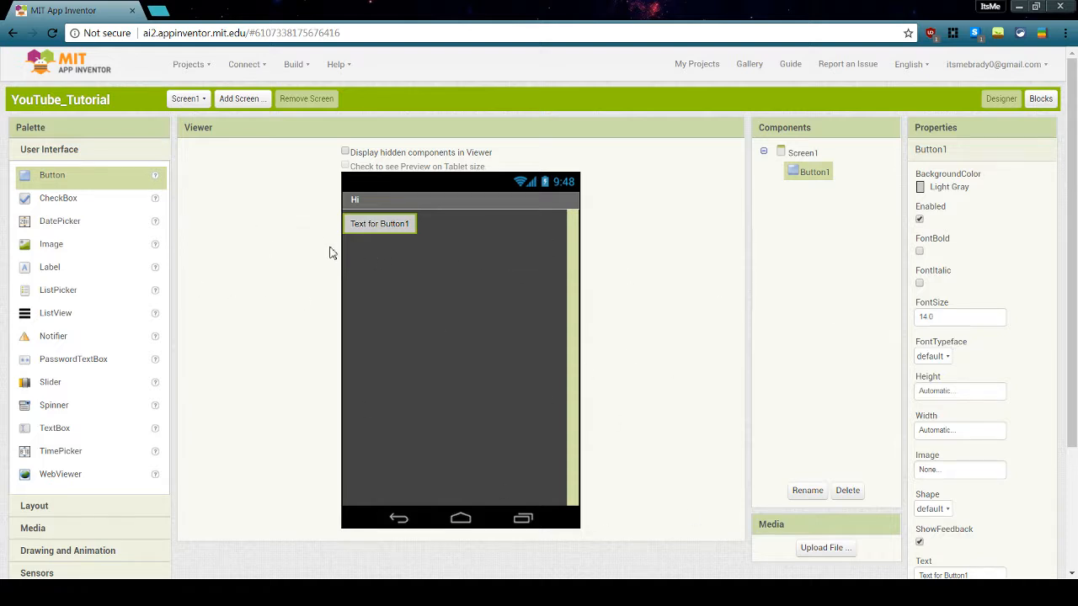
- Toggle Button1's Enabled option off and back on to compare the button in the preview
{"action": "left_click", "coordinate": [919, 220]}
{"action": "left_click", "coordinate": [919, 221]}
{"action": "left_click_drag", "start_coordinate": [952, 206], "coordinate": [896, 212]}
{"action": "left_click", "coordinate": [920, 212]}
{"action": "left_click", "coordinate": [921, 220]}
{"action": "scroll", "coordinate": [951, 270], "scroll_direction": "down", "scroll_amount": 1}
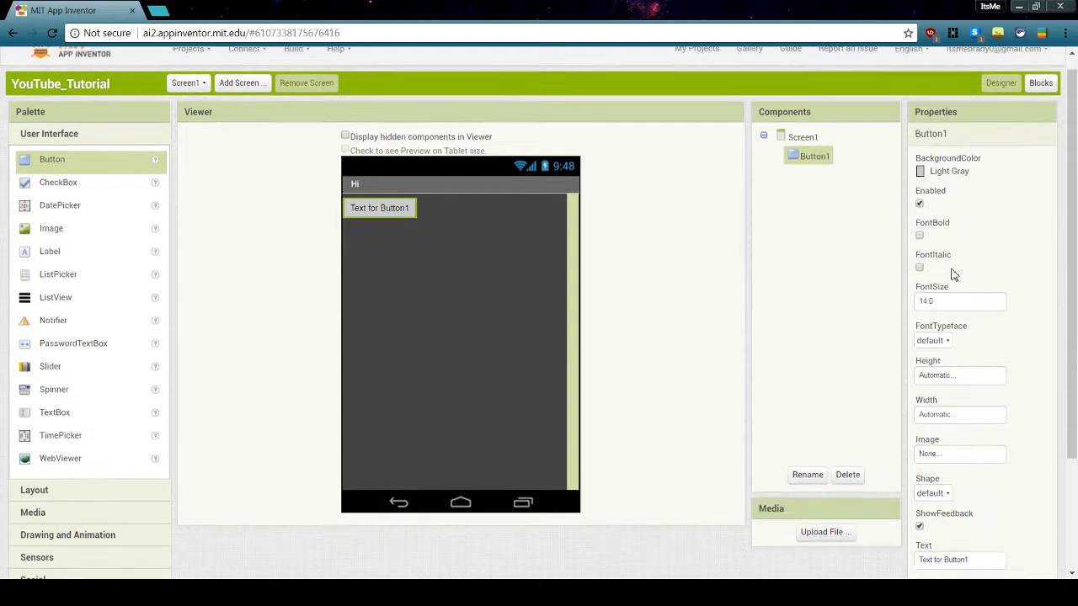
- Toggle Button1's FontBold and FontItalic options on and back off to compare the text styles
{"action": "scroll", "coordinate": [951, 274], "scroll_direction": "up", "scroll_amount": 1}
{"action": "left_click", "coordinate": [920, 251]}
{"action": "left_click", "coordinate": [920, 251]}
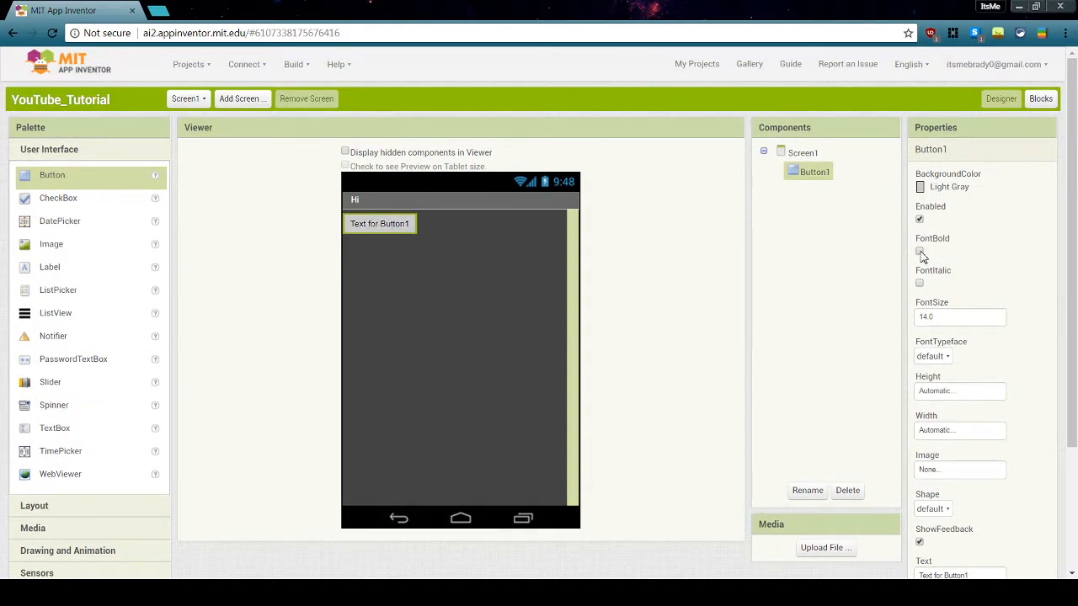
{"action": "left_click", "coordinate": [920, 251]}
{"action": "left_click", "coordinate": [920, 251]}
{"action": "left_click", "coordinate": [921, 285]}
{"action": "left_click", "coordinate": [920, 285]}
{"action": "scroll", "coordinate": [929, 272], "scroll_direction": "down", "scroll_amount": 2}
{"action": "scroll", "coordinate": [931, 272], "scroll_direction": "up", "scroll_amount": 2}
- Try a FontSize of 10 on Button1, and set it to 15
{"action": "left_click_drag", "start_coordinate": [943, 317], "coordinate": [844, 304]}
{"action": "type", "text": "10"}
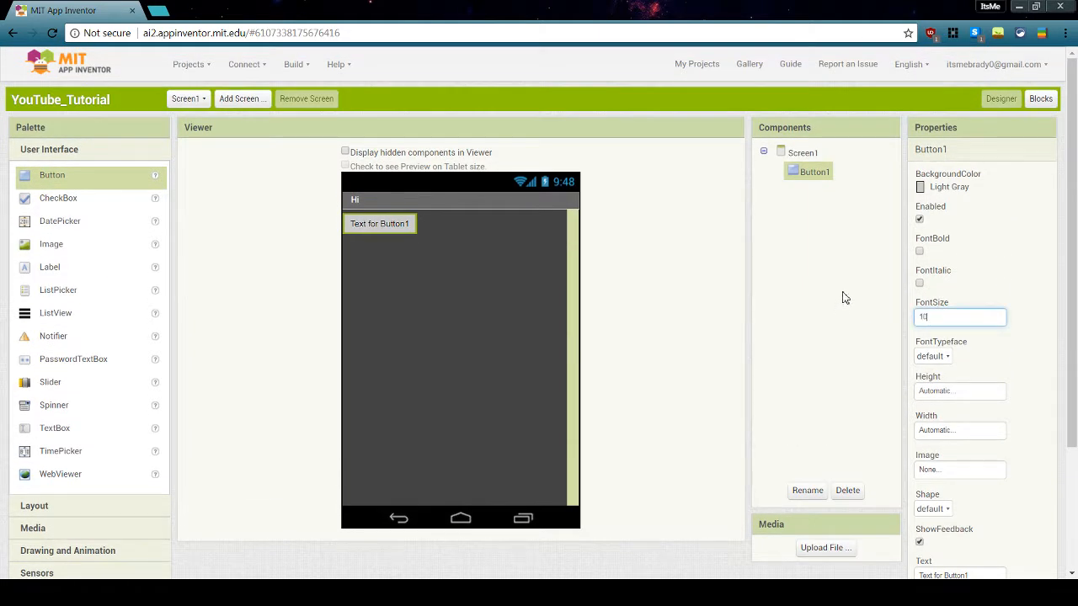
{"action": "key", "text": "Return"}
{"action": "left_click_drag", "start_coordinate": [951, 319], "coordinate": [884, 312]}
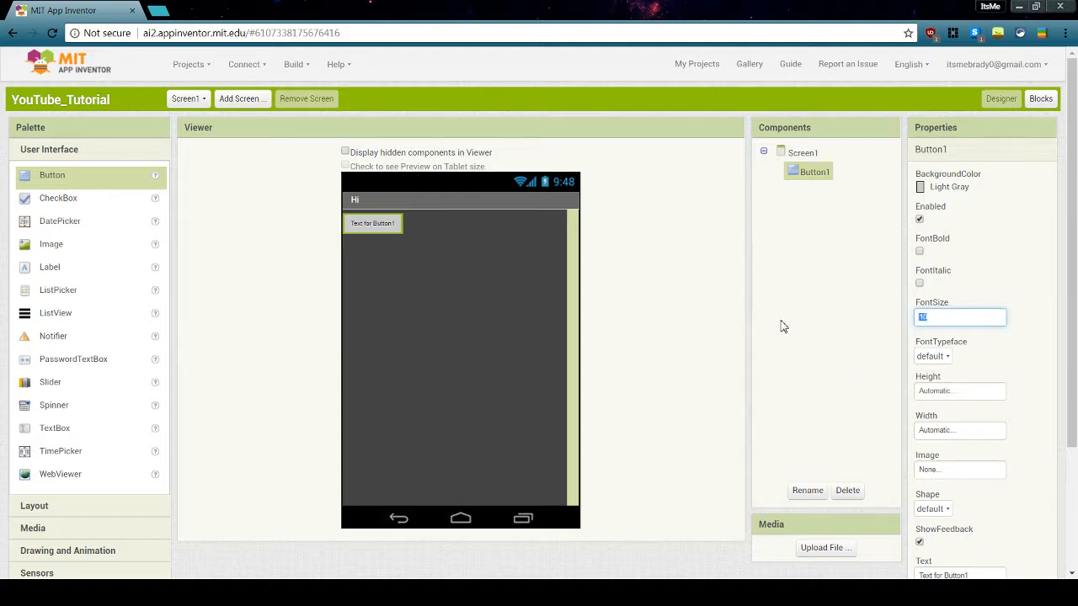
{"action": "type", "text": "15"}
{"action": "key", "text": "Return"}
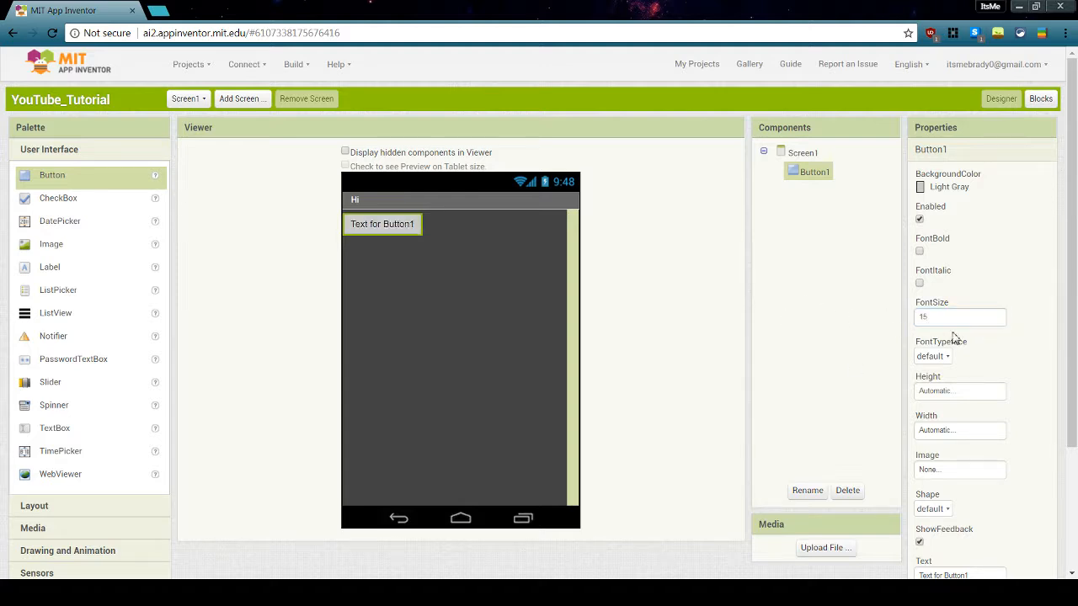
- Try the sans serif and serif typefaces on Button1, and set FontTypeface to monospace
{"action": "left_click", "coordinate": [936, 358]}
{"action": "left_click", "coordinate": [944, 396]}
{"action": "left_click", "coordinate": [946, 360]}
{"action": "left_click", "coordinate": [949, 413]}
{"action": "left_click", "coordinate": [942, 358]}
{"action": "left_click", "coordinate": [948, 432]}
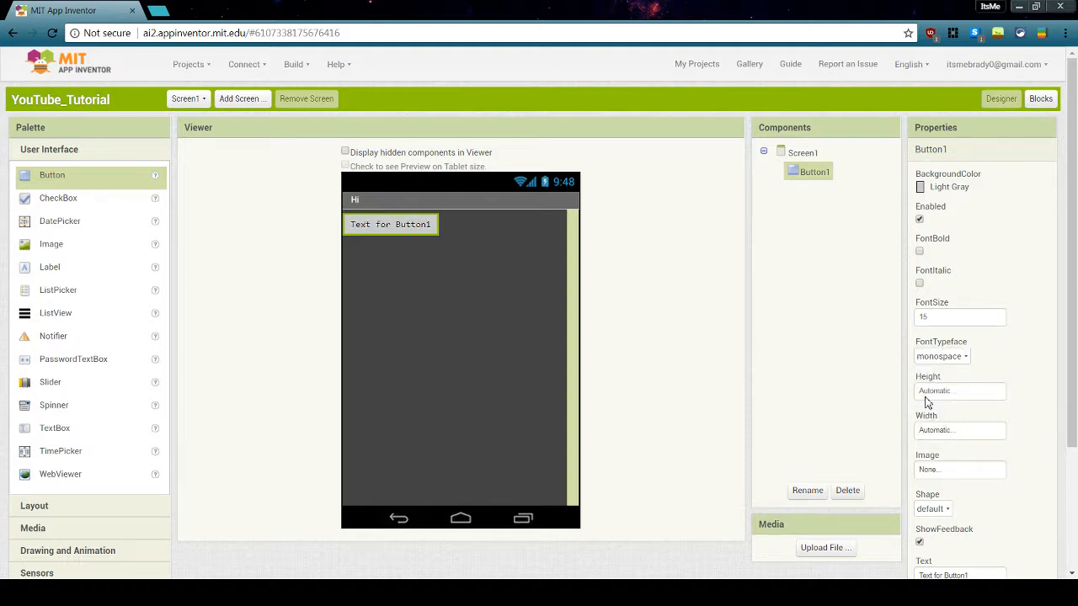
{"action": "left_click", "coordinate": [942, 357]}
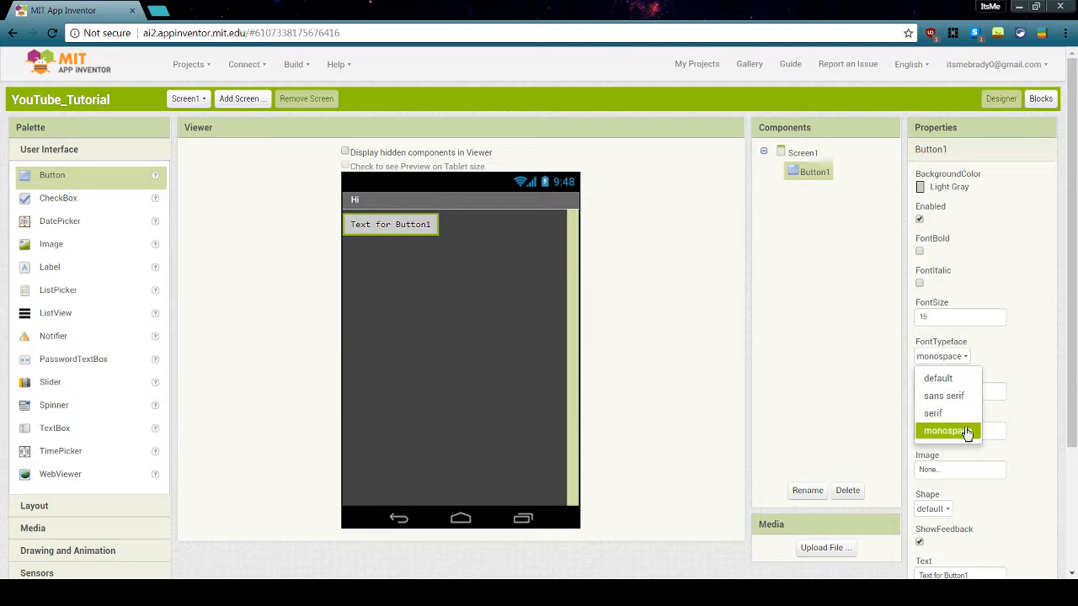
{"action": "left_click", "coordinate": [951, 431]}
- Try Button1's Height as Fill parent and as 50 pixels
{"action": "left_click", "coordinate": [961, 392]}
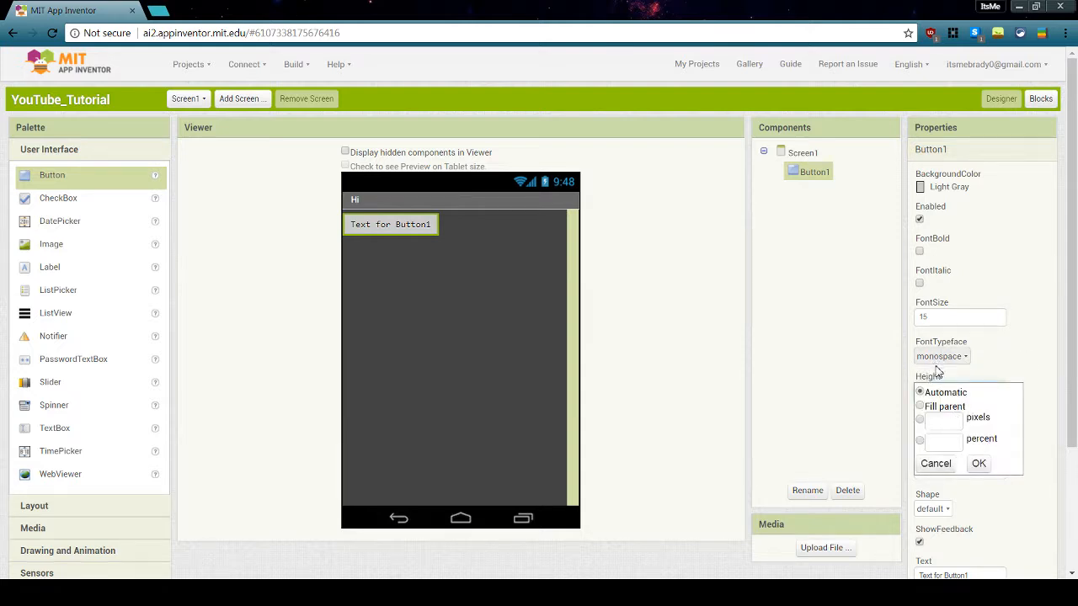
{"action": "left_click", "coordinate": [943, 407]}
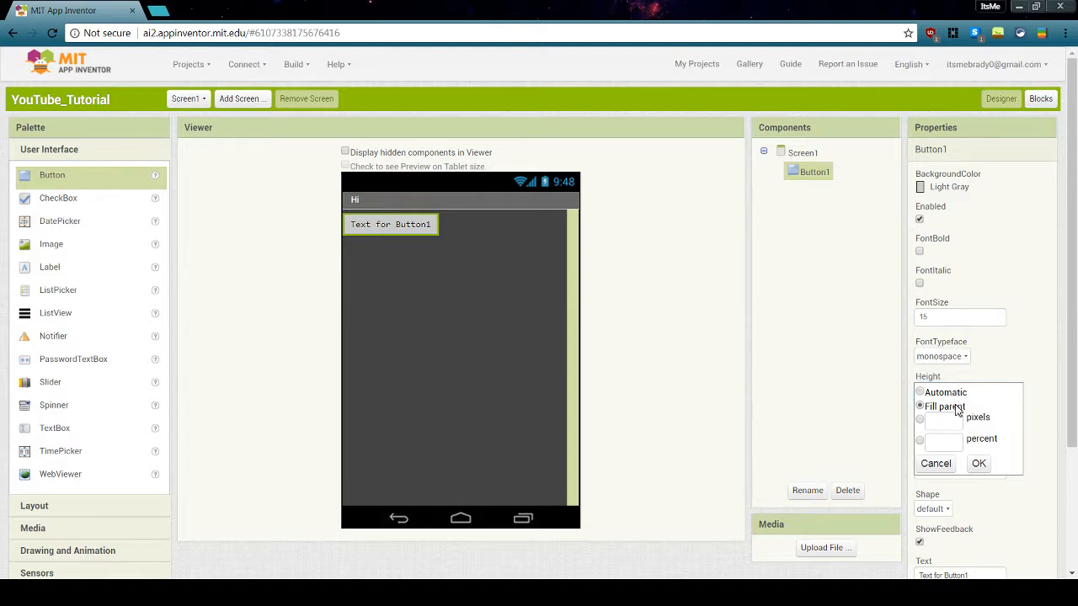
{"action": "left_click", "coordinate": [978, 464]}
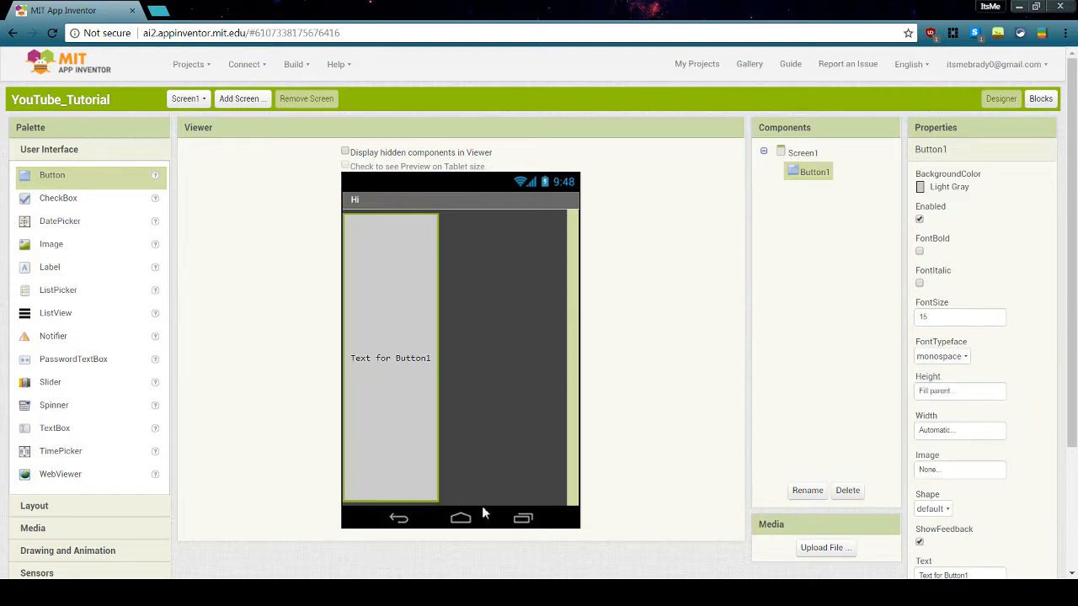
{"action": "left_click", "coordinate": [970, 392]}
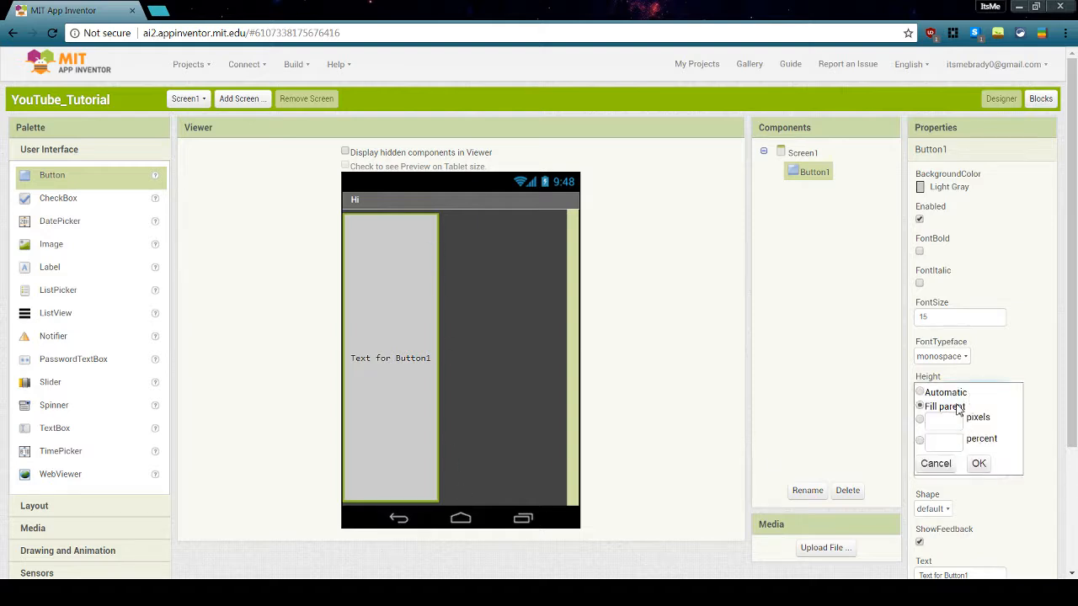
{"action": "left_click", "coordinate": [957, 416]}
{"action": "type", "text": "50"}
{"action": "left_click", "coordinate": [979, 463]}
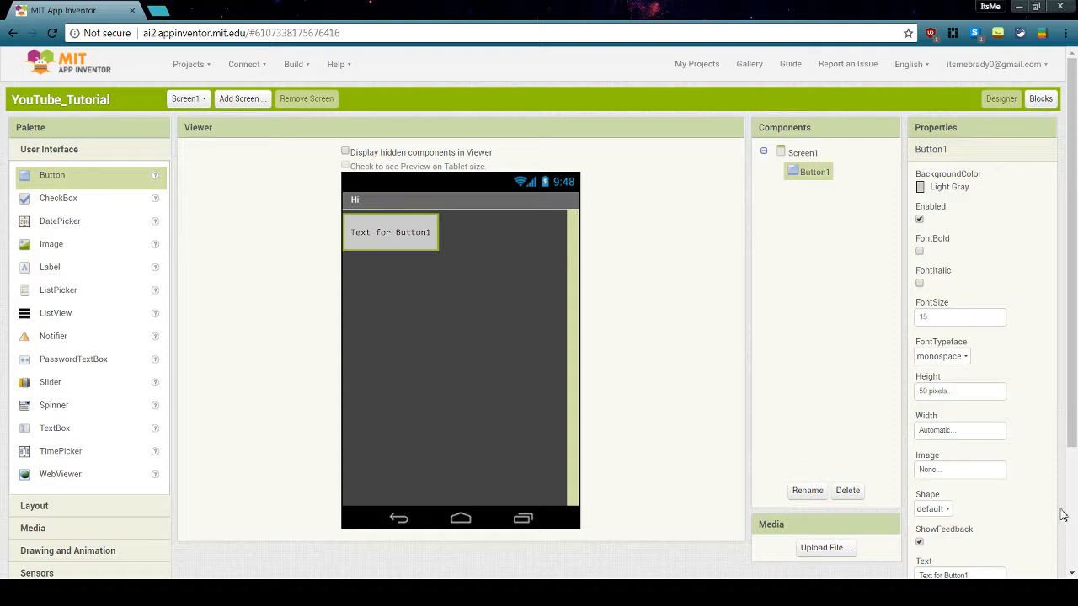
- Try a Height of 50 percent on Button1, and return the Height to Automatic
{"action": "left_click", "coordinate": [961, 393]}
{"action": "left_click", "coordinate": [947, 448]}
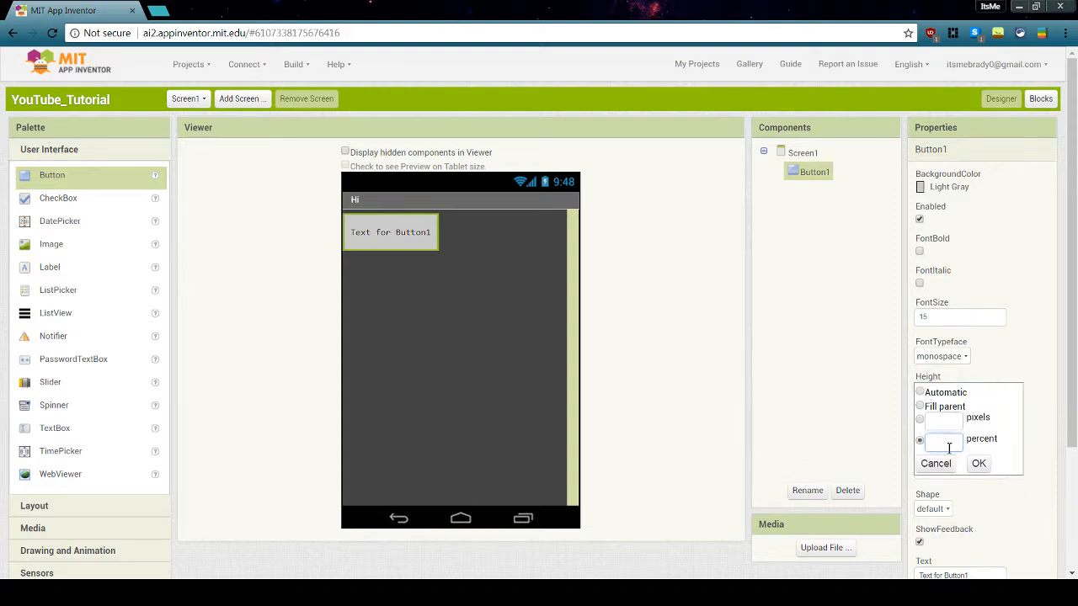
{"action": "type", "text": "50"}
{"action": "left_click", "coordinate": [978, 463]}
{"action": "left_click", "coordinate": [943, 390]}
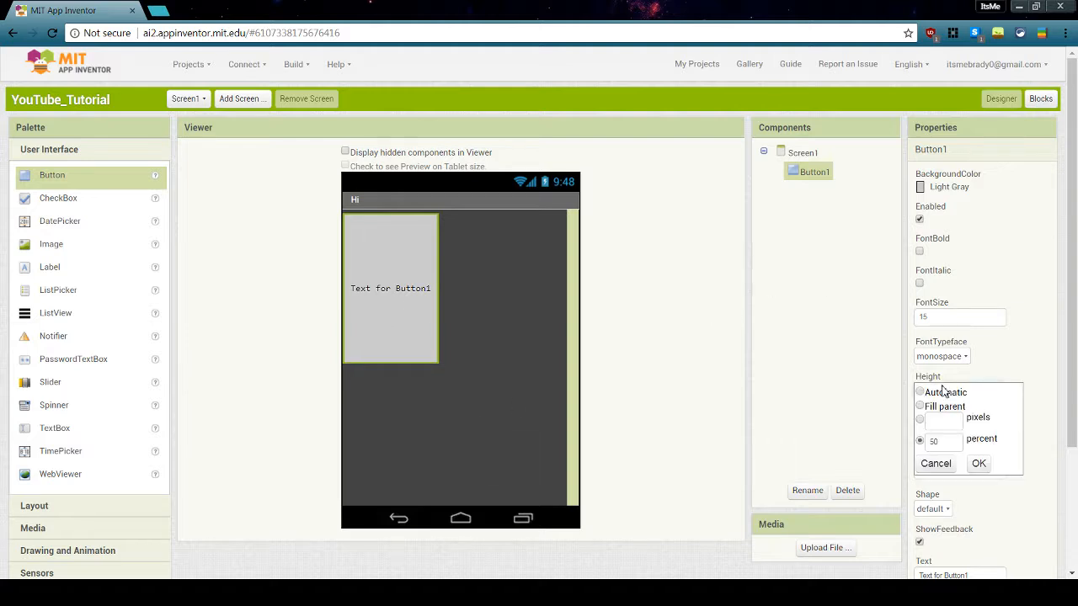
{"action": "left_click", "coordinate": [941, 393]}
{"action": "left_click", "coordinate": [978, 463]}
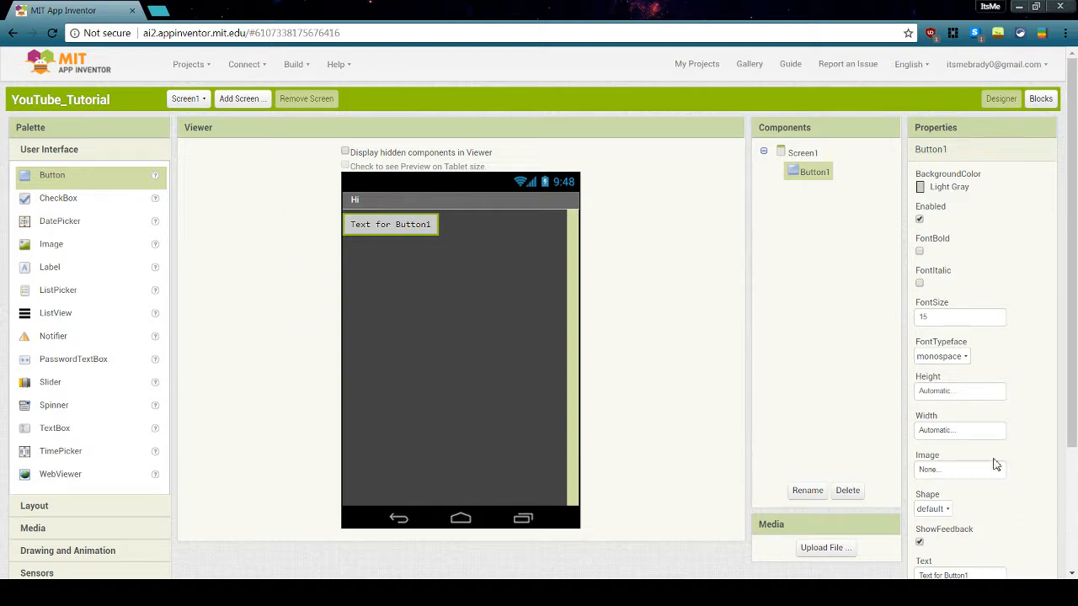
- Try Button1's Width as Fill parent, 69 pixels and 46 pixels
{"action": "left_click", "coordinate": [960, 431]}
{"action": "left_click", "coordinate": [956, 447]}
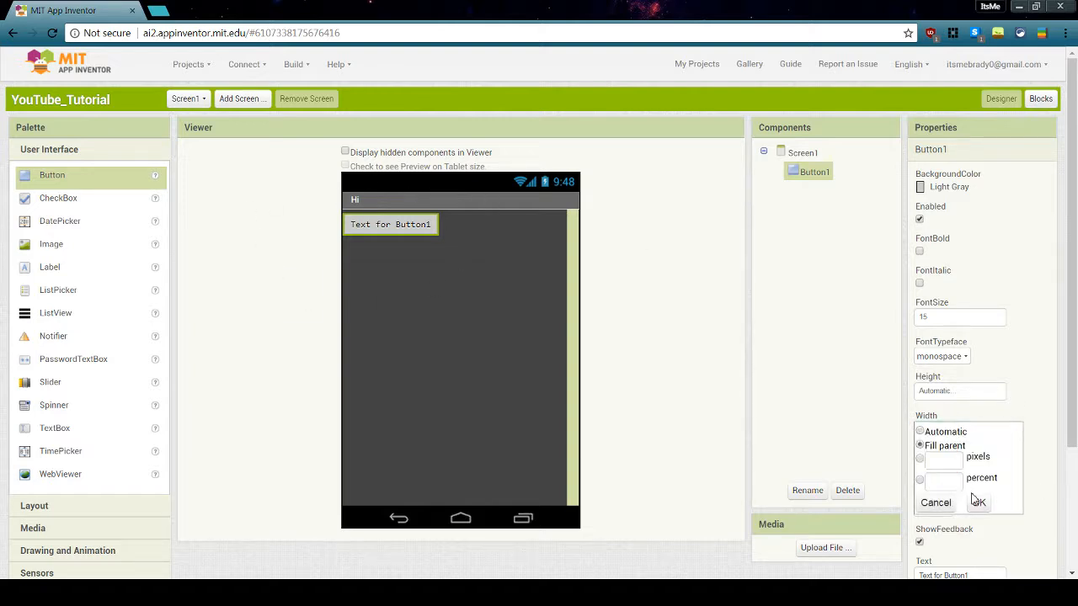
{"action": "left_click", "coordinate": [977, 503]}
{"action": "left_click", "coordinate": [955, 434]}
{"action": "left_click", "coordinate": [954, 461]}
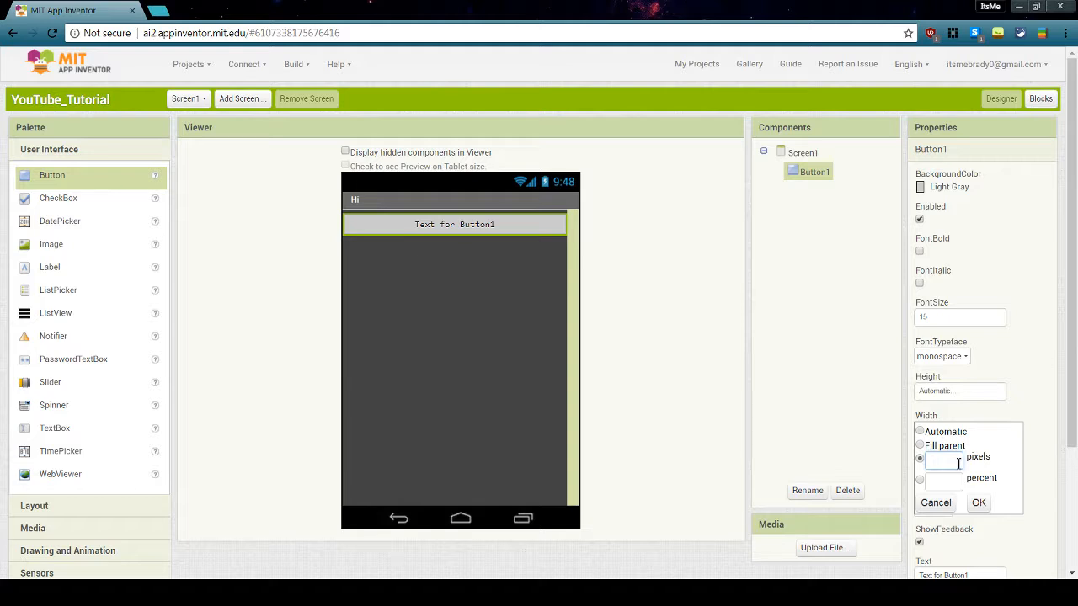
{"action": "type", "text": "69"}
{"action": "left_click", "coordinate": [978, 502]}
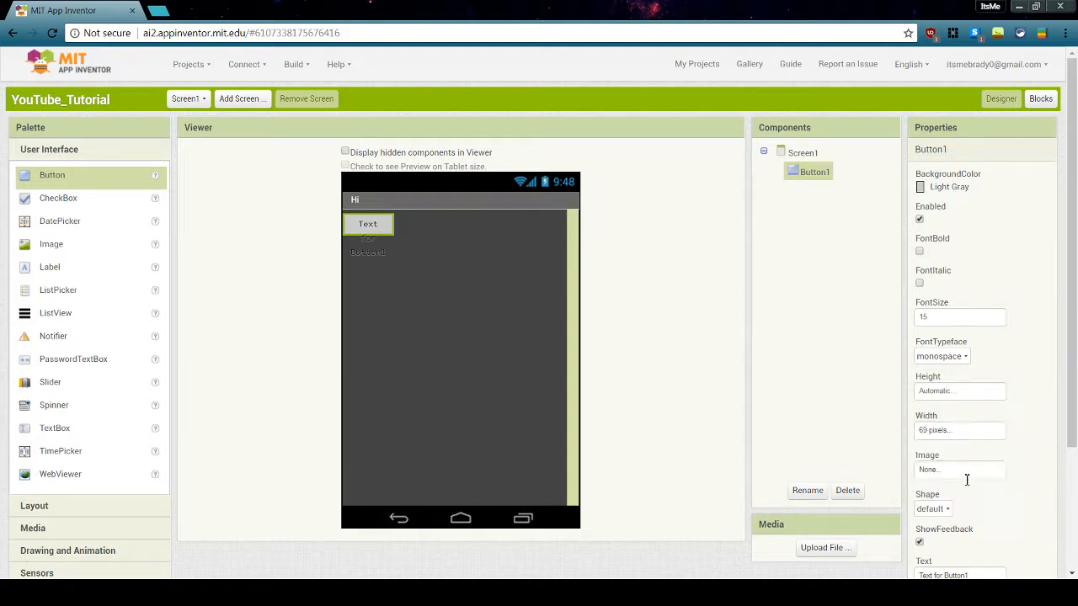
{"action": "left_click", "coordinate": [966, 435]}
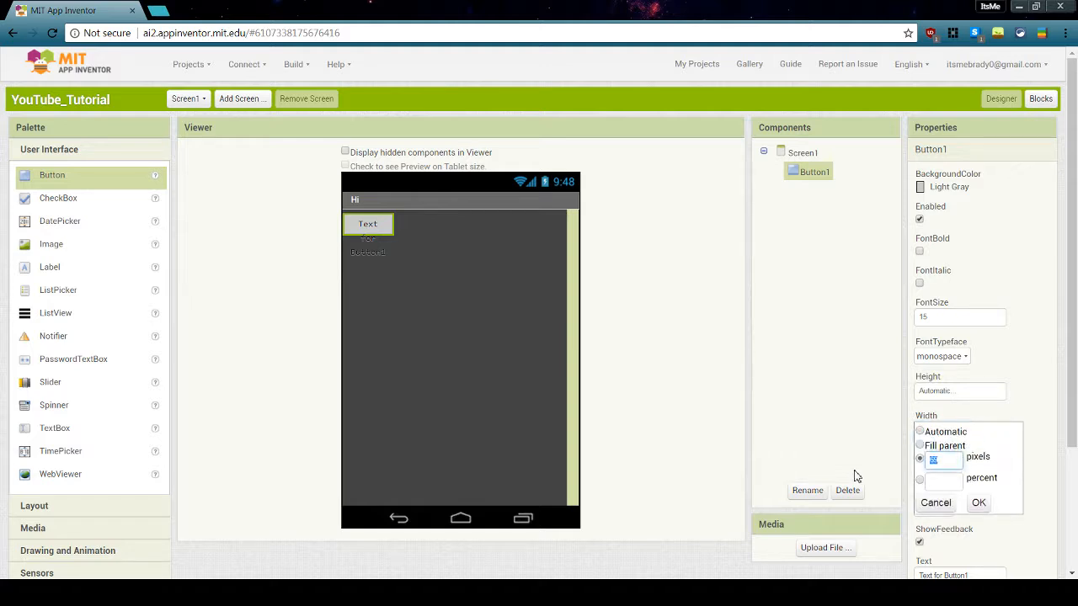
{"action": "type", "text": "46"}
{"action": "left_click", "coordinate": [975, 503]}
- Try a Width of 46 percent on Button1, and return the Width to Automatic
{"action": "left_click", "coordinate": [945, 433]}
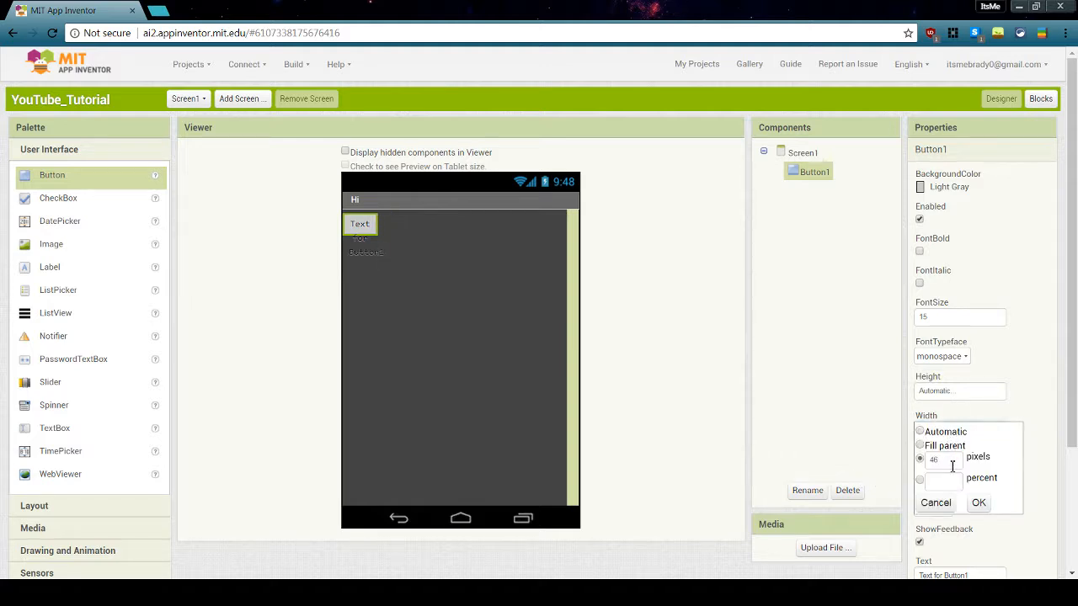
{"action": "left_click", "coordinate": [956, 481]}
{"action": "type", "text": "46"}
{"action": "left_click", "coordinate": [978, 502]}
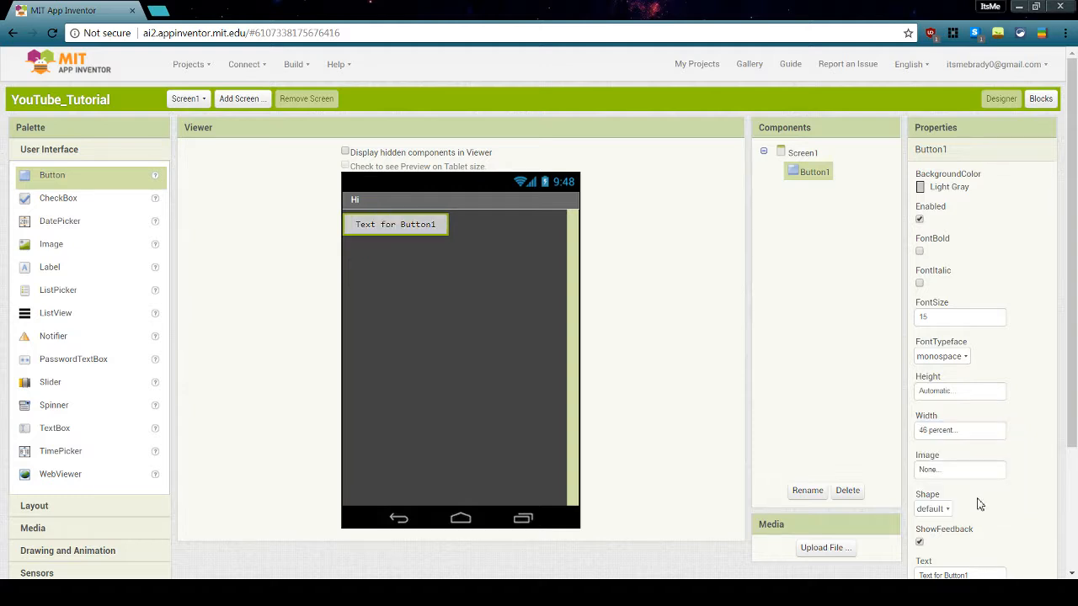
{"action": "left_click", "coordinate": [977, 433]}
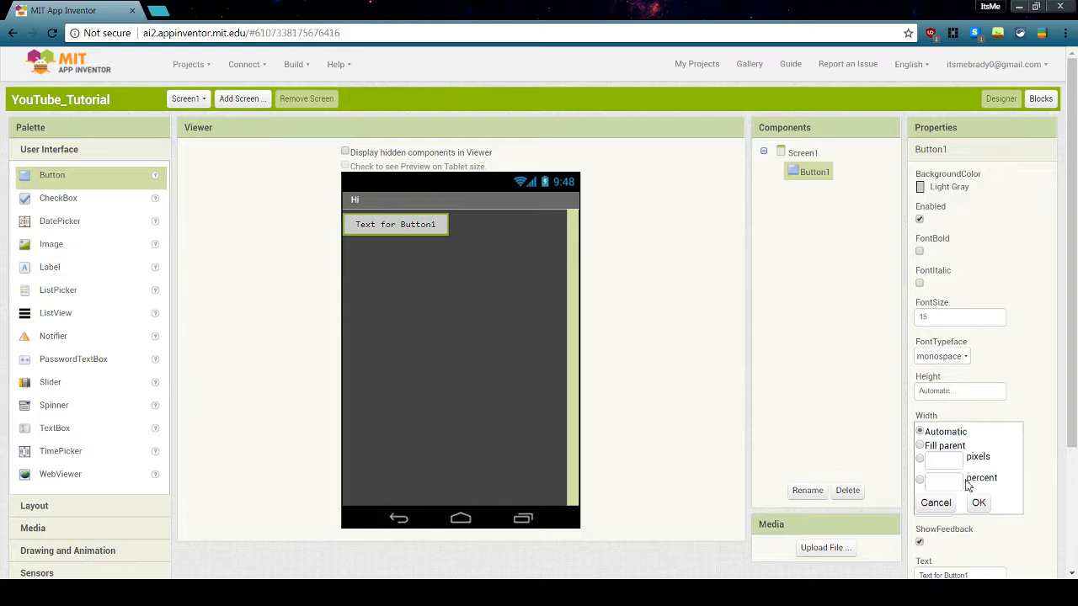
{"action": "left_click", "coordinate": [978, 502]}
- Check Button1's available images, and upload beleiverthumbnail.JPG to the project's media
{"action": "left_click", "coordinate": [974, 474]}
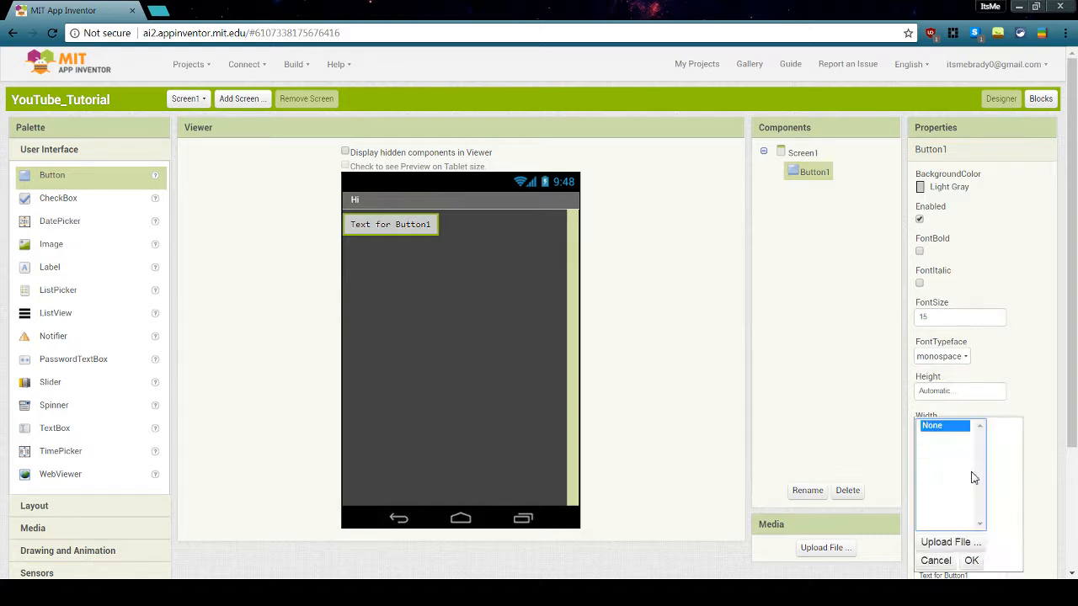
{"action": "left_click", "coordinate": [965, 561]}
{"action": "scroll", "coordinate": [862, 458], "scroll_direction": "down", "scroll_amount": 1}
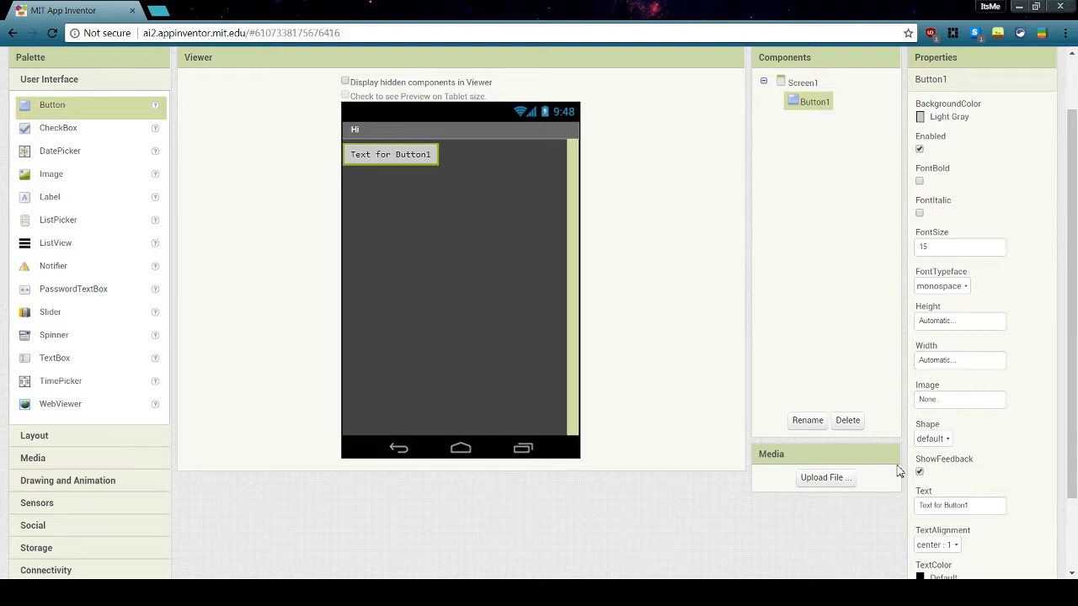
{"action": "left_click", "coordinate": [821, 477]}
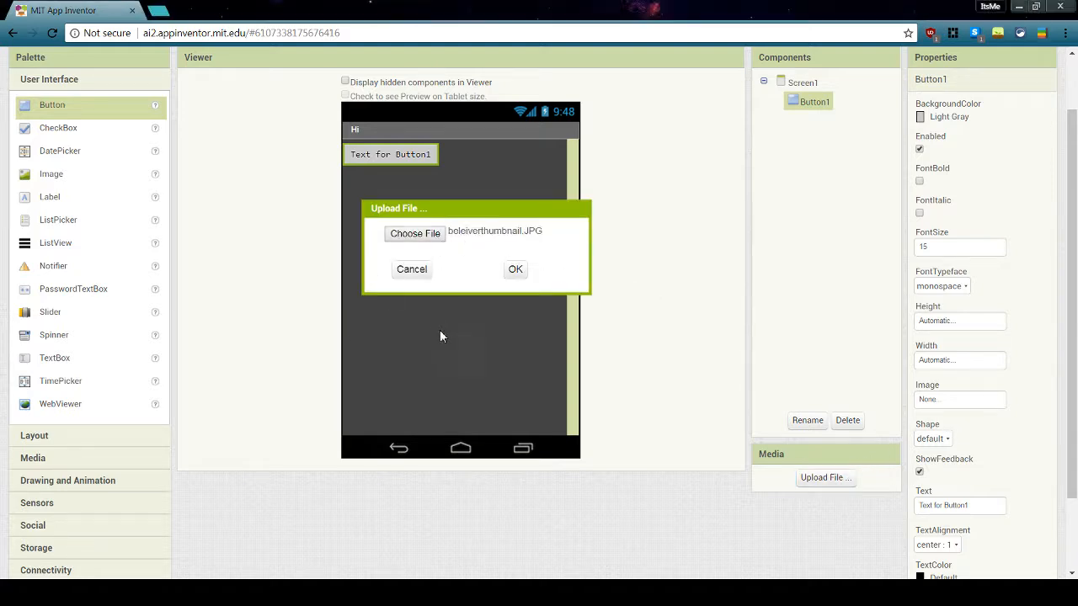
{"action": "left_click", "coordinate": [515, 269]}
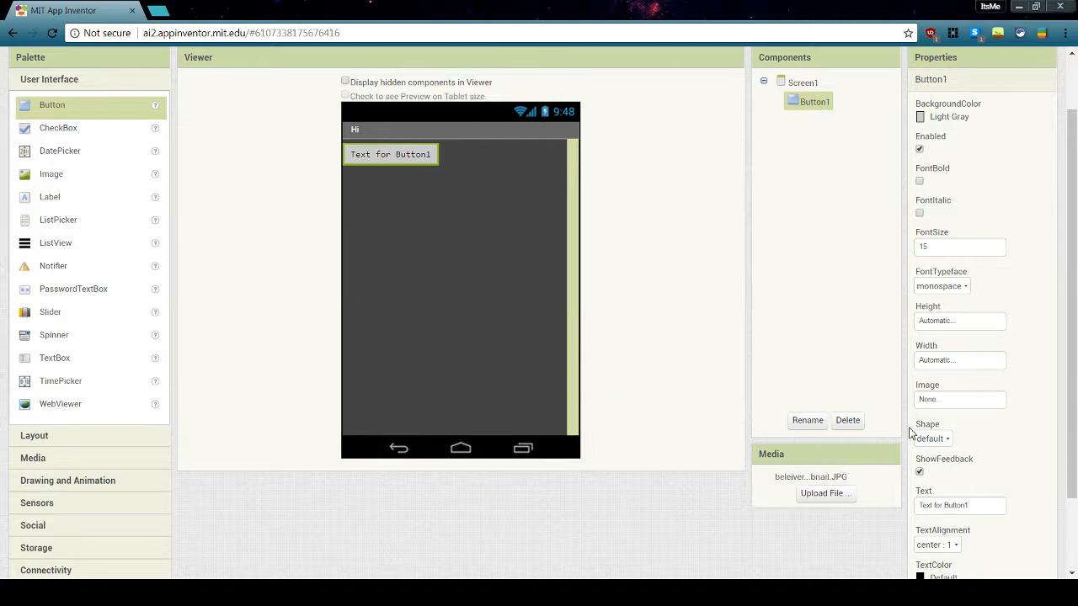
- Try beleiverthumbnail.JPG as Button1's Image, and reset the Image to None
{"action": "left_click", "coordinate": [949, 400]}
{"action": "left_click", "coordinate": [945, 411]}
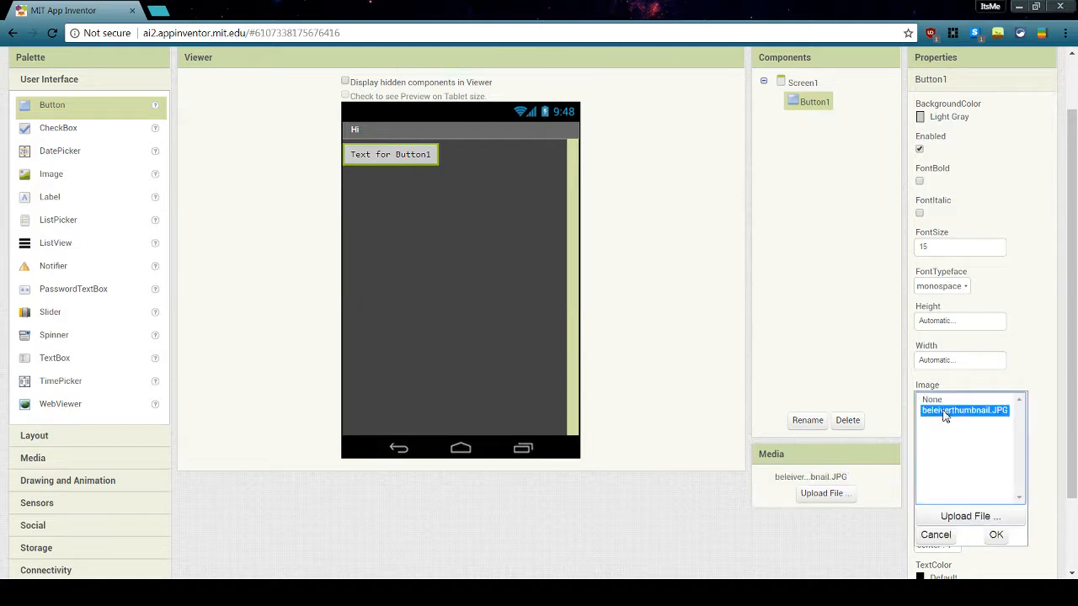
{"action": "left_click", "coordinate": [995, 534]}
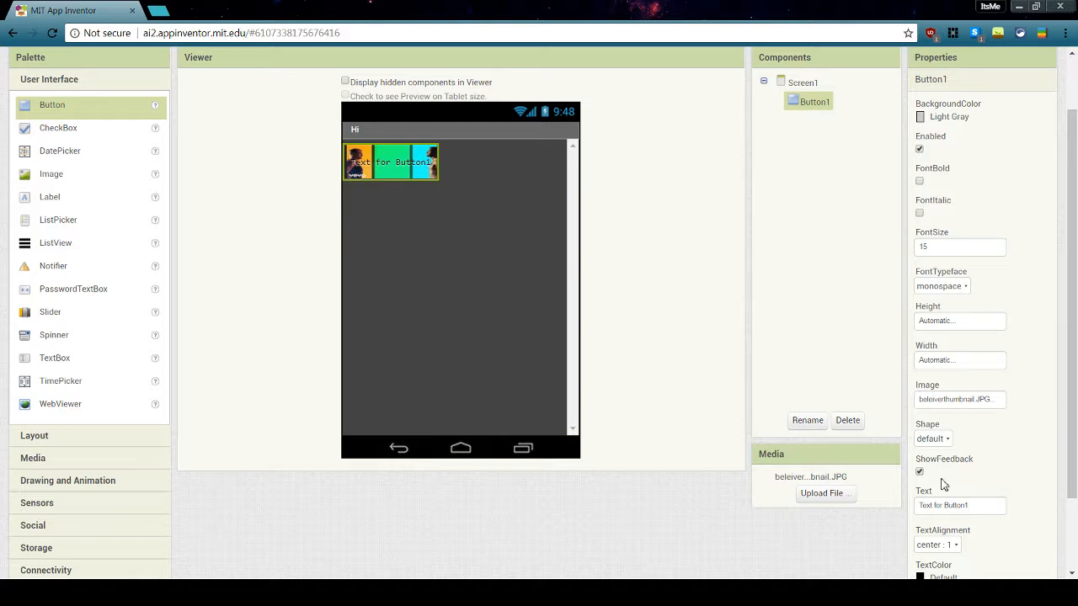
{"action": "left_click", "coordinate": [961, 399]}
{"action": "left_click", "coordinate": [961, 402]}
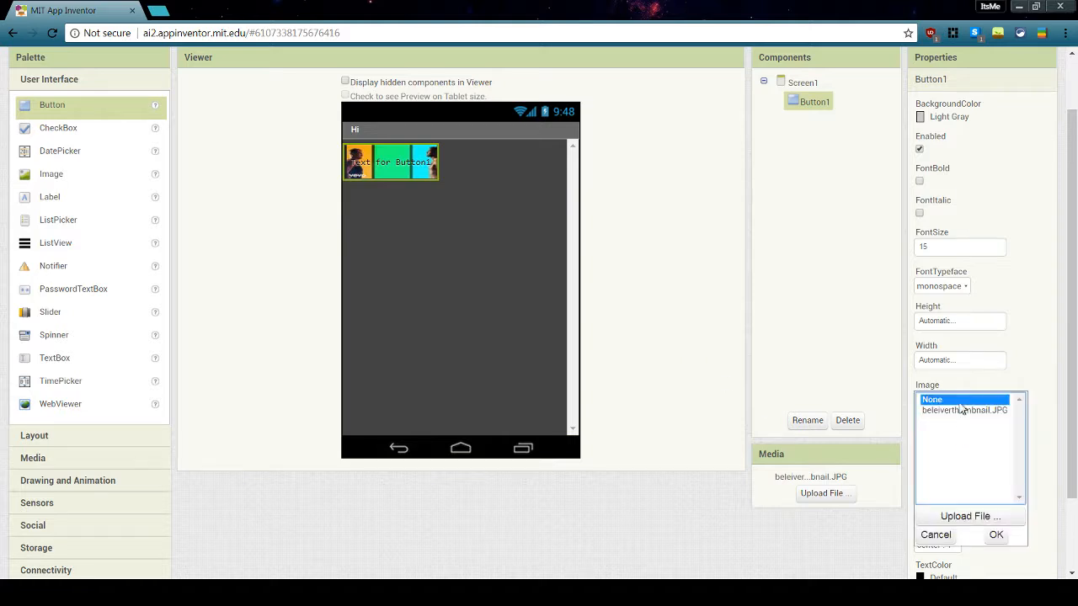
{"action": "left_click", "coordinate": [998, 536]}
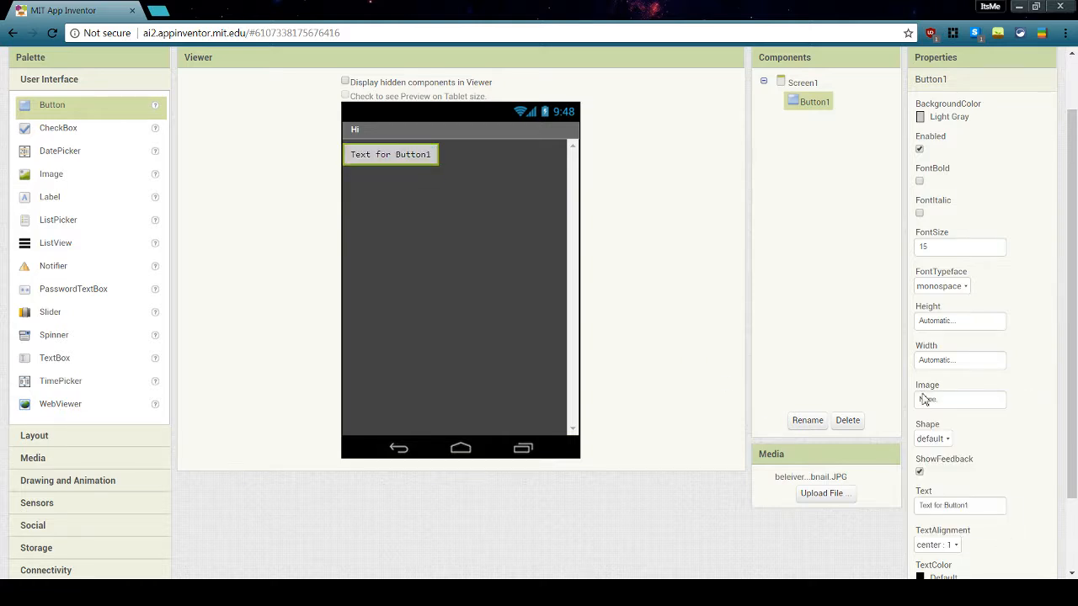
- Try other Shape options on Button1, and set its Shape to oval
{"action": "left_click", "coordinate": [931, 438]}
{"action": "left_click", "coordinate": [941, 479]}
{"action": "left_click", "coordinate": [947, 441]}
{"action": "left_click", "coordinate": [960, 494]}
{"action": "left_click", "coordinate": [944, 440]}
{"action": "left_click", "coordinate": [958, 512]}
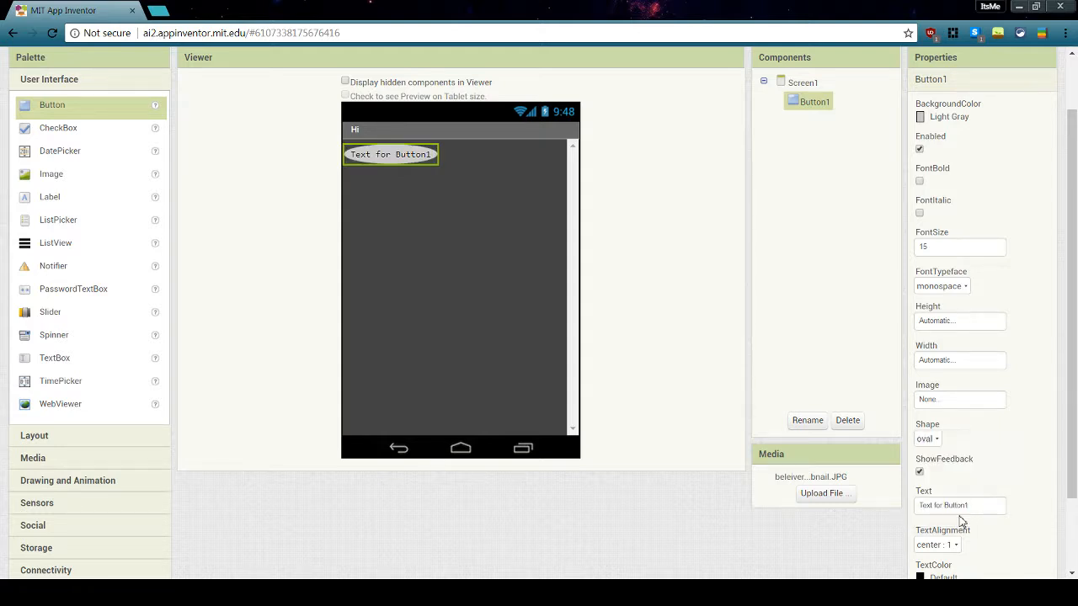
- Try the default Shape on Button1, and set its Shape to rounded
{"action": "left_click", "coordinate": [928, 439]}
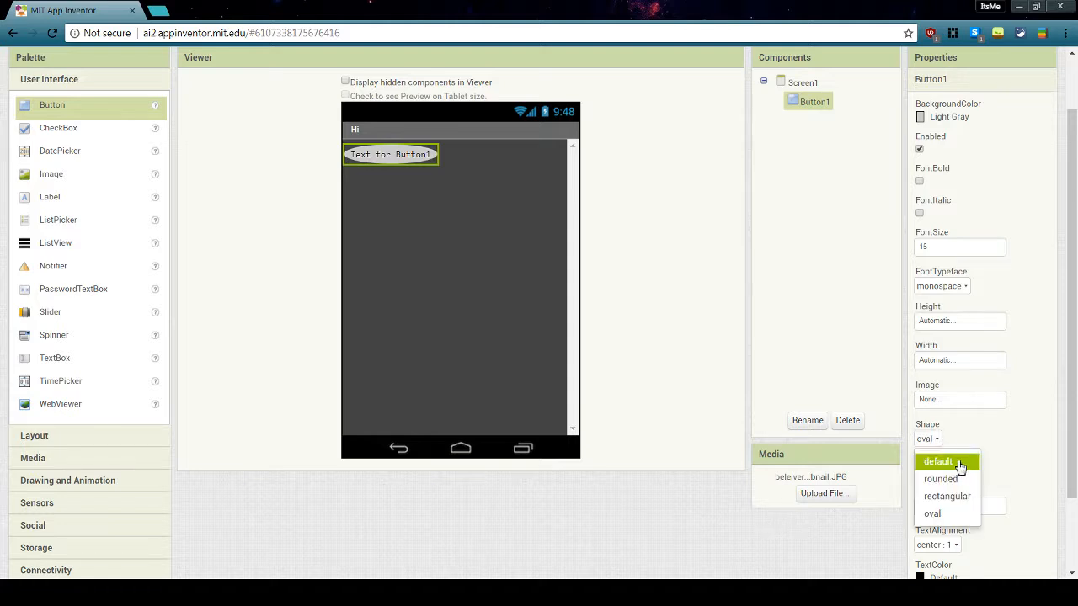
{"action": "left_click", "coordinate": [950, 461]}
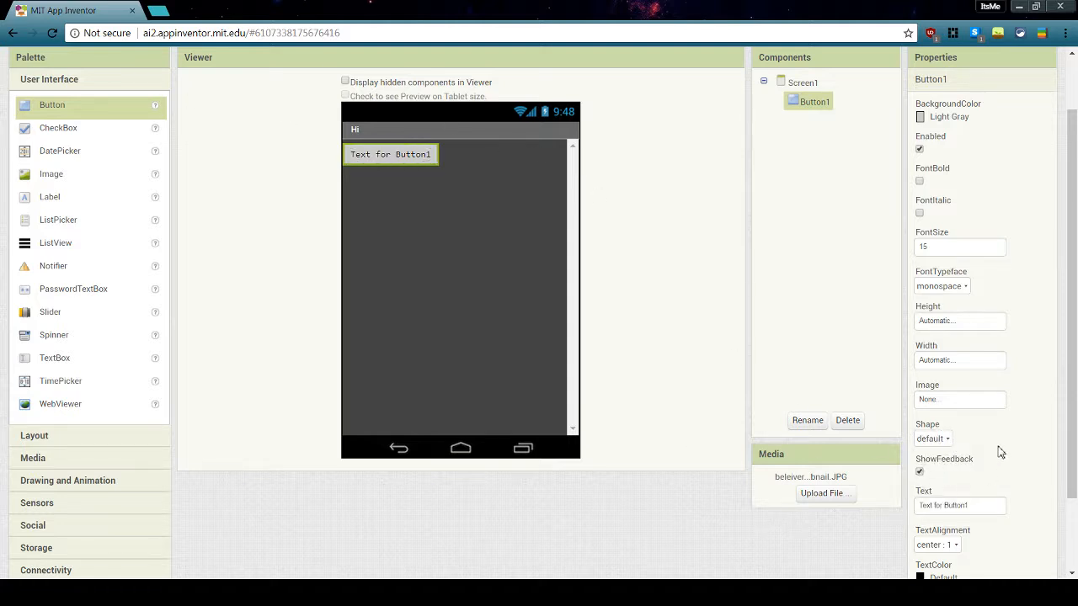
{"action": "scroll", "coordinate": [1001, 453], "scroll_direction": "down", "scroll_amount": 1}
{"action": "left_click", "coordinate": [926, 368]}
{"action": "left_click", "coordinate": [950, 409]}
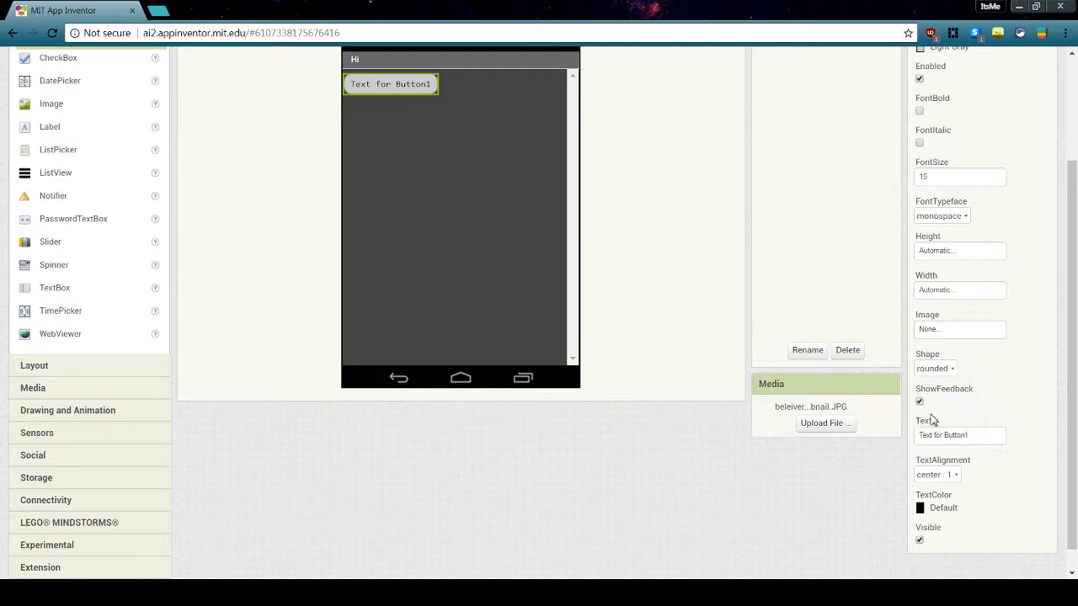
{"action": "scroll", "coordinate": [931, 419], "scroll_direction": "up", "scroll_amount": 1}
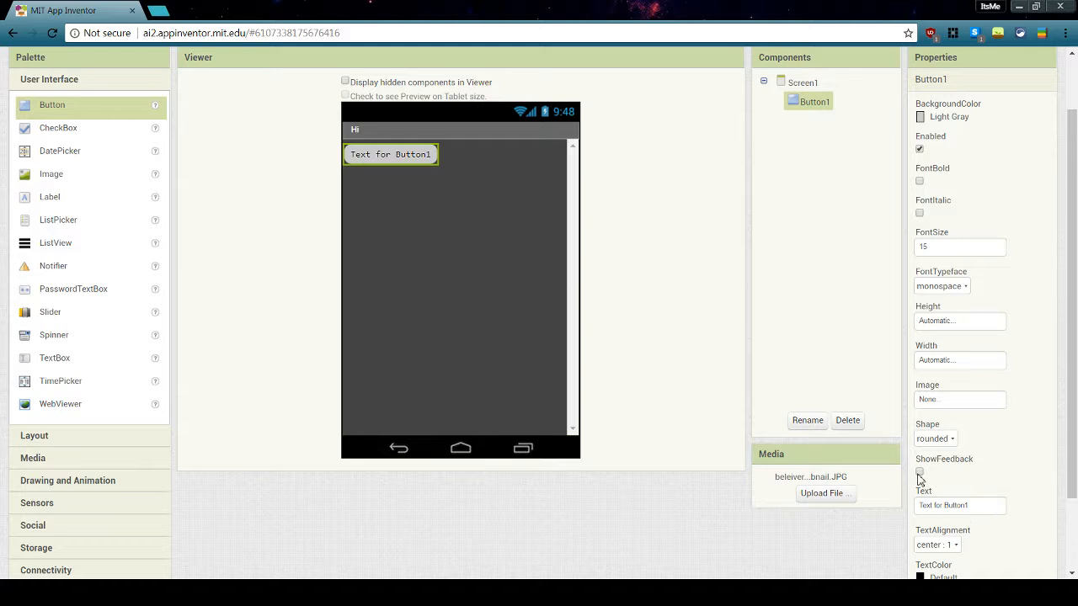
- Replace Button1's Text with "zsndgjns"
{"action": "left_click", "coordinate": [981, 509]}
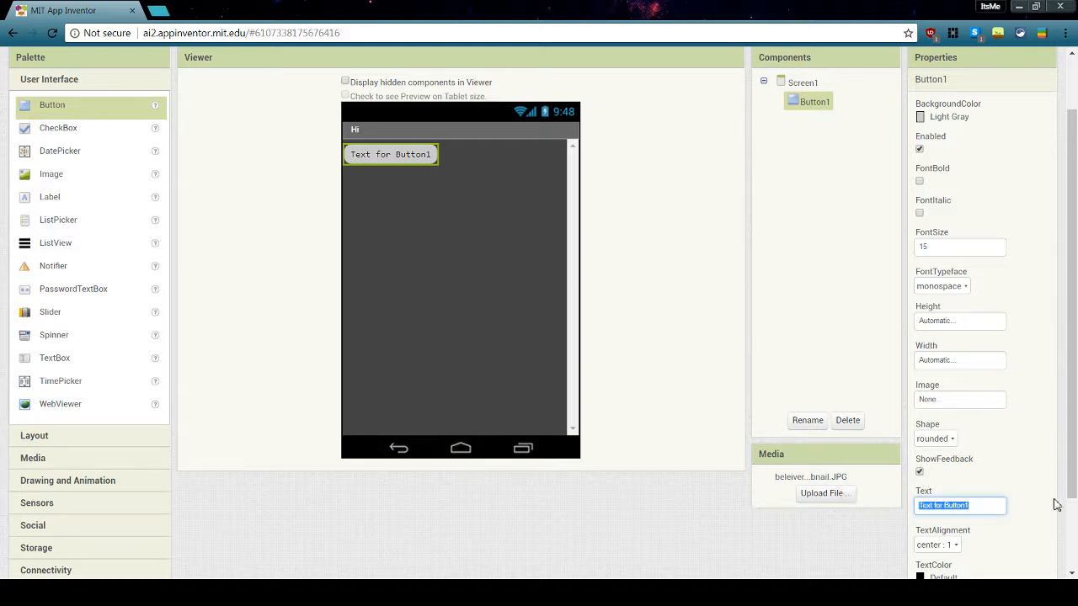
{"action": "key", "text": "BackSpace"}
{"action": "key", "text": "Return"}
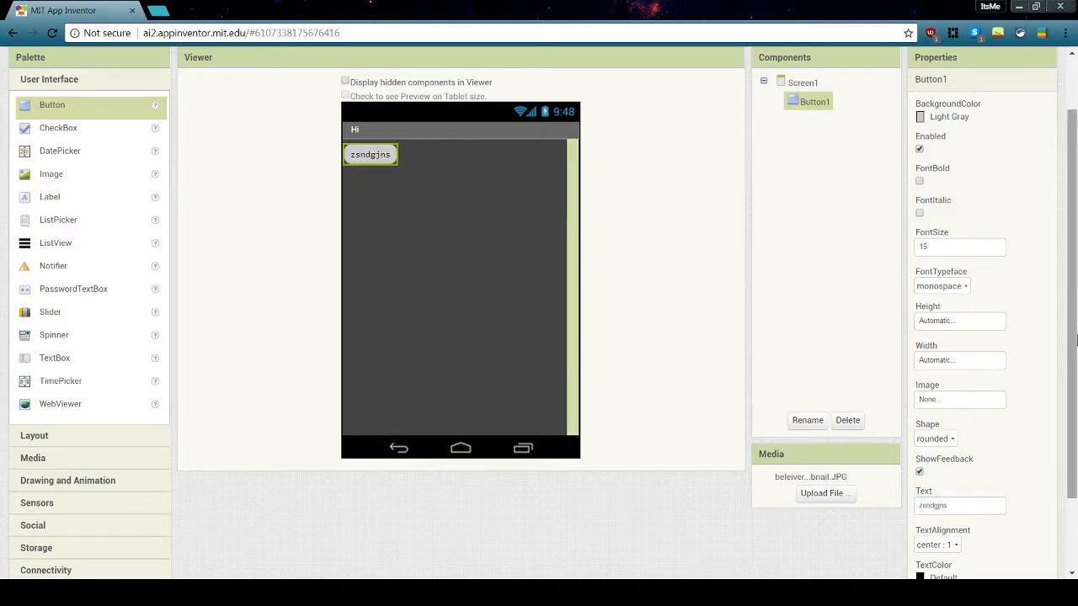
- Set Button1's Width to Fill parent
{"action": "scroll", "coordinate": [994, 537], "scroll_direction": "down", "scroll_amount": 2}
{"action": "scroll", "coordinate": [950, 480], "scroll_direction": "up", "scroll_amount": 2}
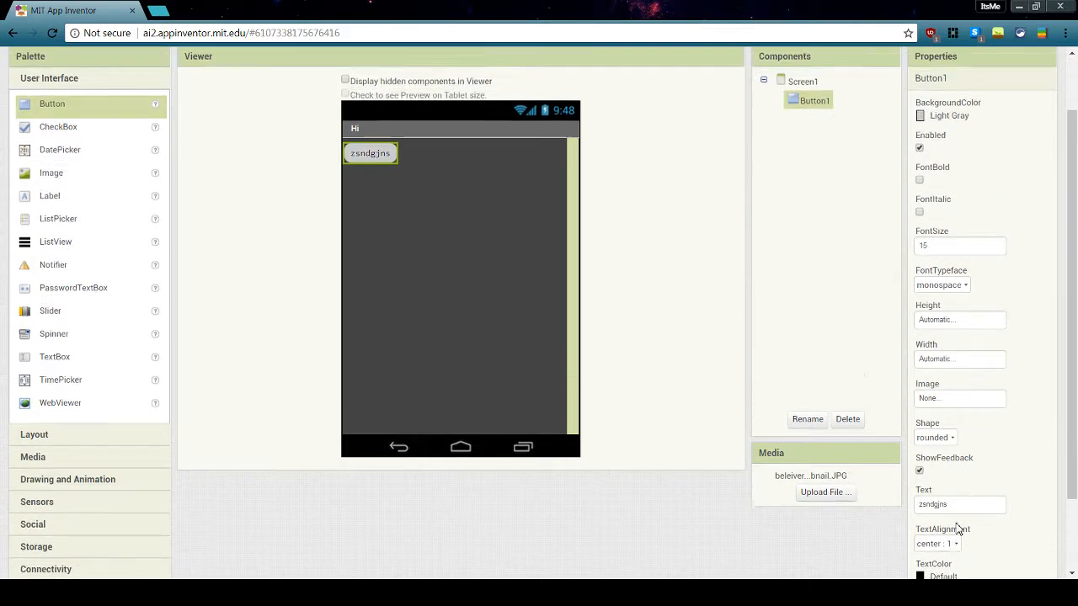
{"action": "left_click", "coordinate": [950, 360]}
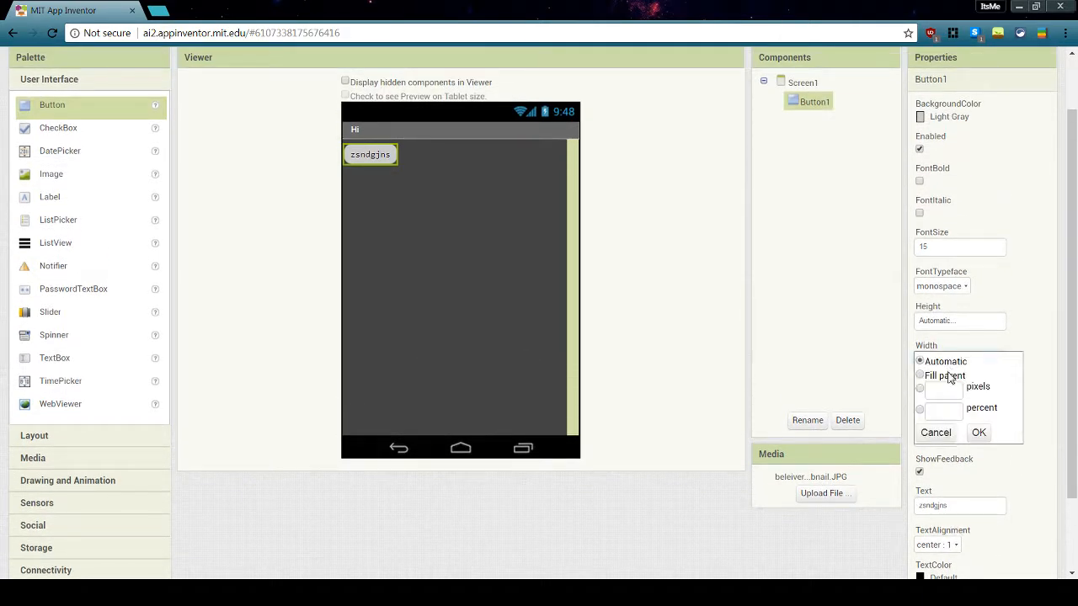
{"action": "left_click", "coordinate": [952, 378]}
{"action": "left_click", "coordinate": [975, 435]}
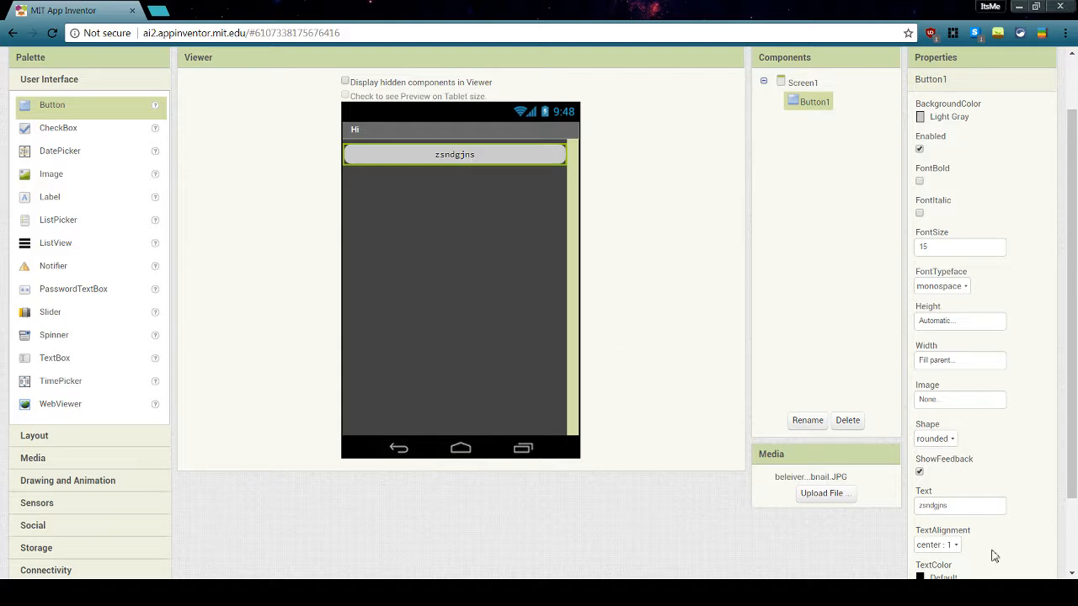
- Try the left : 0 TextAlignment on Button1, and set its TextAlignment to right : 2
{"action": "scroll", "coordinate": [969, 539], "scroll_direction": "down", "scroll_amount": 2}
{"action": "left_click", "coordinate": [947, 483]}
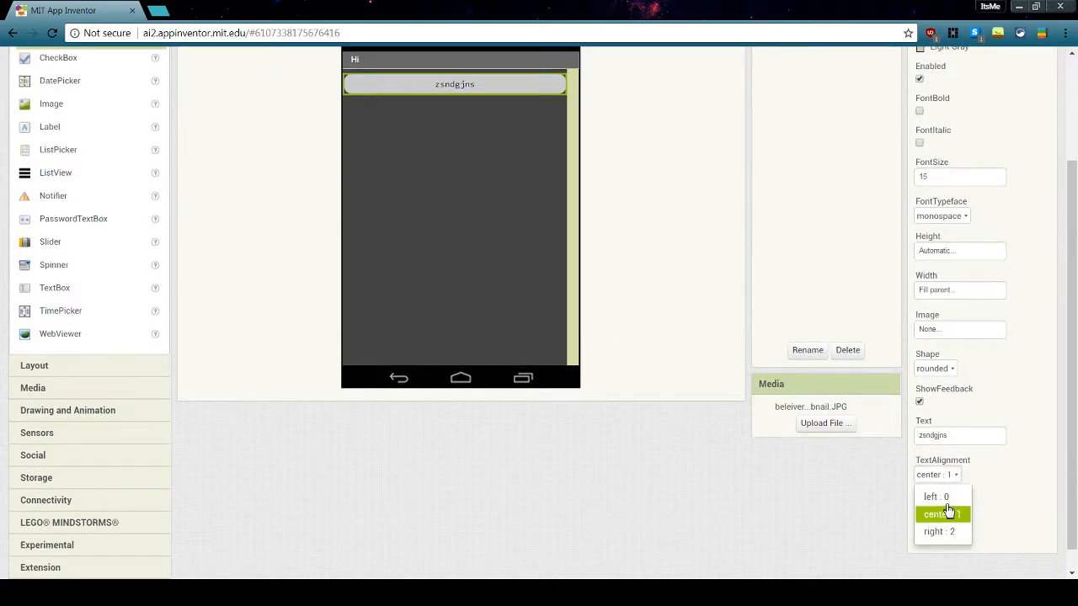
{"action": "left_click", "coordinate": [936, 497]}
{"action": "scroll", "coordinate": [956, 486], "scroll_direction": "up", "scroll_amount": 2}
{"action": "scroll", "coordinate": [958, 485], "scroll_direction": "down", "scroll_amount": 2}
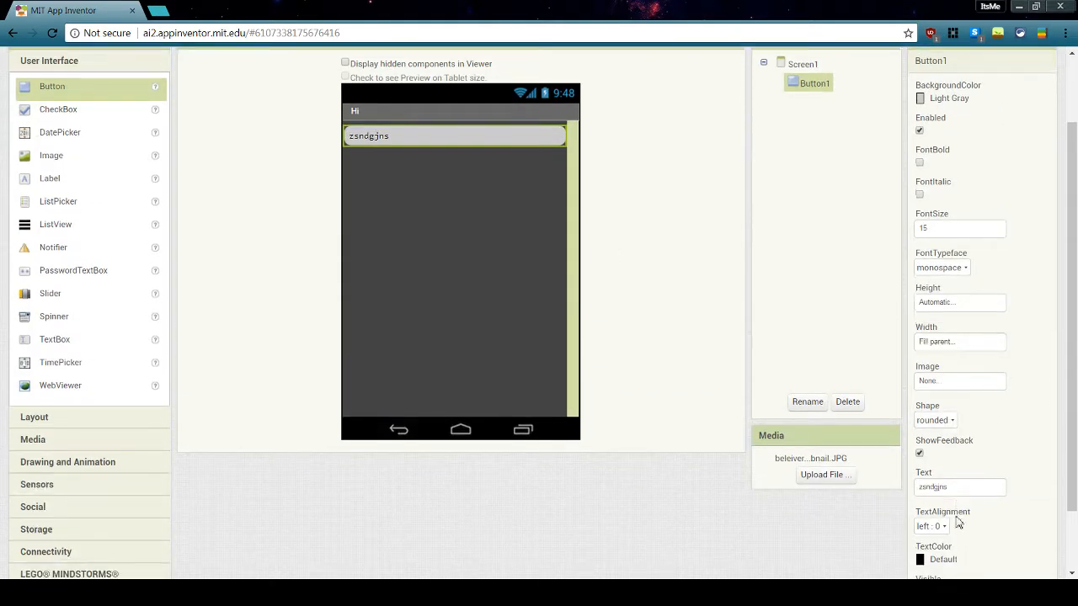
{"action": "left_click", "coordinate": [942, 475]}
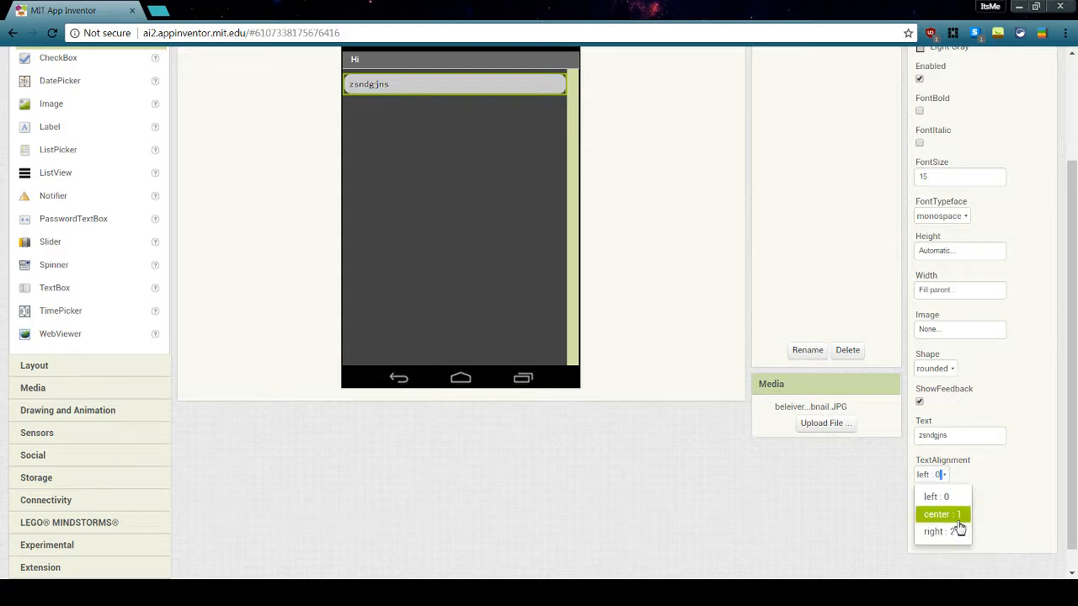
{"action": "left_click", "coordinate": [956, 530]}
{"action": "scroll", "coordinate": [977, 531], "scroll_direction": "up", "scroll_amount": 2}
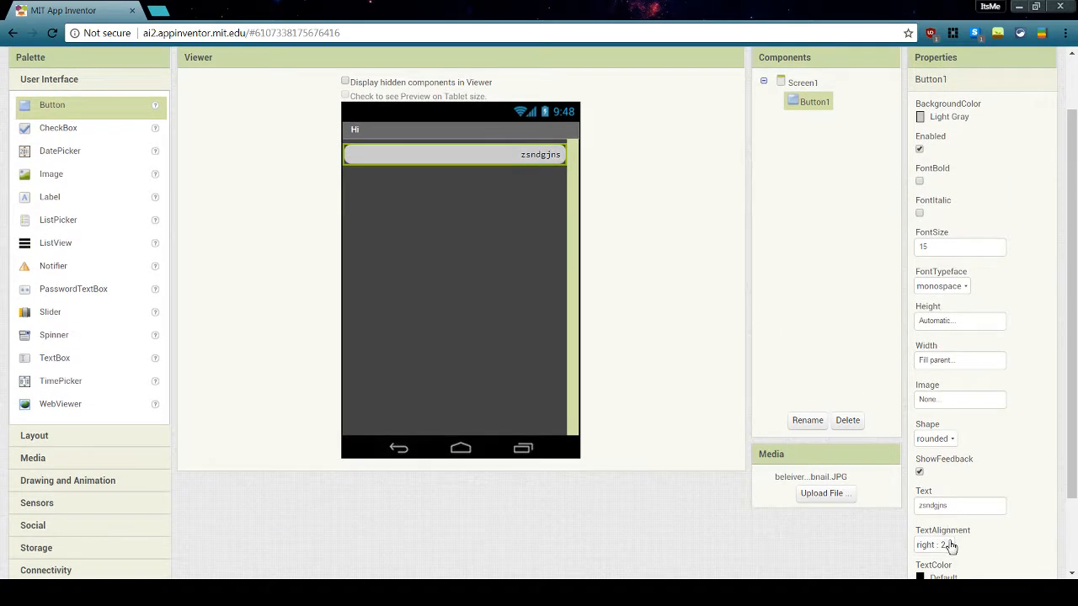
- Try Cyan as Button1's TextColor, and set the TextColor to Blue
{"action": "scroll", "coordinate": [948, 549], "scroll_direction": "down", "scroll_amount": 2}
{"action": "scroll", "coordinate": [949, 556], "scroll_direction": "up", "scroll_amount": 1}
{"action": "left_click", "coordinate": [944, 553]}
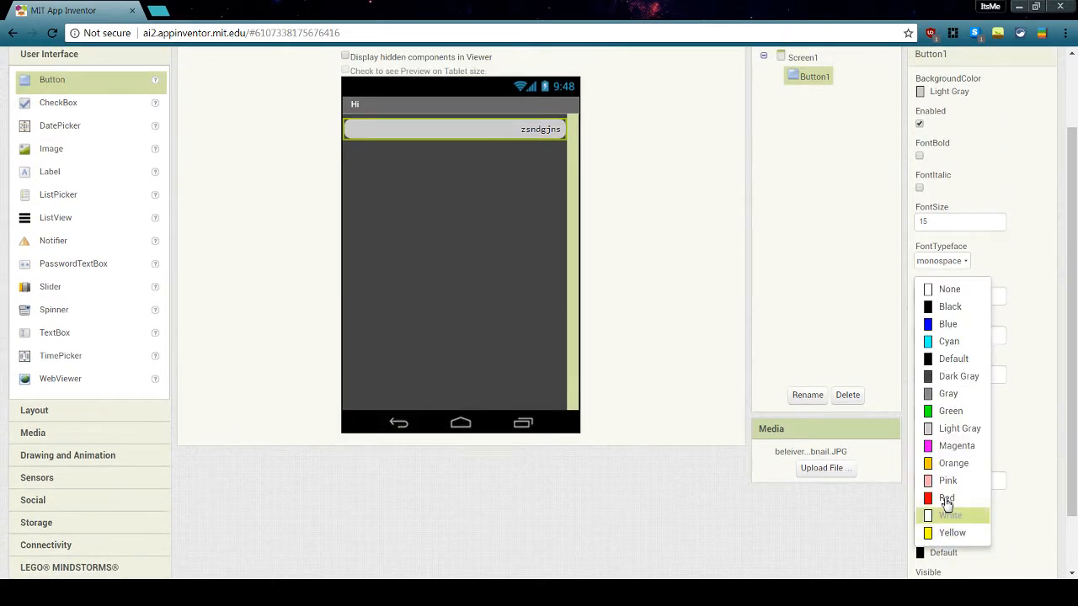
{"action": "left_click", "coordinate": [952, 342]}
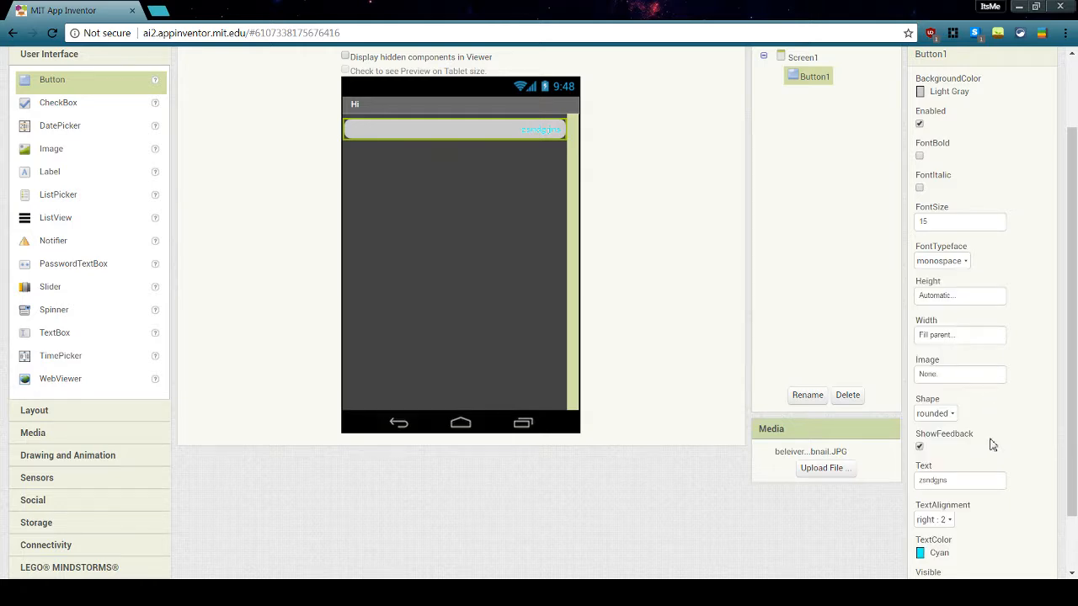
{"action": "left_click", "coordinate": [939, 555]}
{"action": "left_click", "coordinate": [943, 323]}
- Try hiding Button1 twice with its Visible property, turning Visible back on each time
{"action": "scroll", "coordinate": [1003, 511], "scroll_direction": "down", "scroll_amount": 1}
{"action": "scroll", "coordinate": [1002, 510], "scroll_direction": "down", "scroll_amount": 1}
{"action": "scroll", "coordinate": [979, 511], "scroll_direction": "up", "scroll_amount": 2}
{"action": "scroll", "coordinate": [928, 572], "scroll_direction": "down", "scroll_amount": 1}
{"action": "left_click", "coordinate": [919, 519]}
{"action": "scroll", "coordinate": [920, 524], "scroll_direction": "up", "scroll_amount": 1}
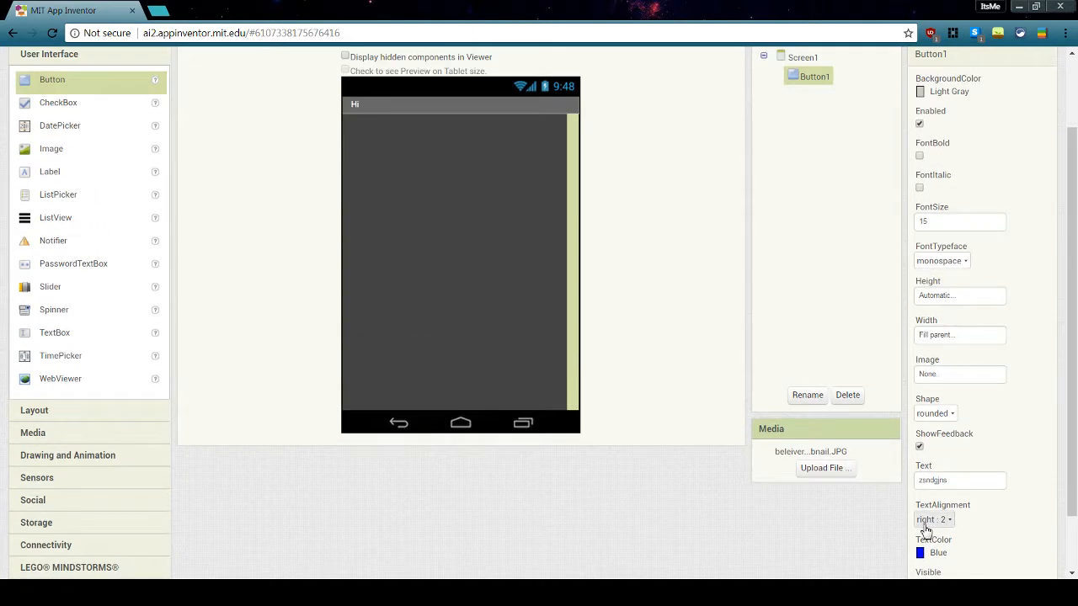
{"action": "scroll", "coordinate": [926, 533], "scroll_direction": "down", "scroll_amount": 1}
{"action": "left_click", "coordinate": [919, 517]}
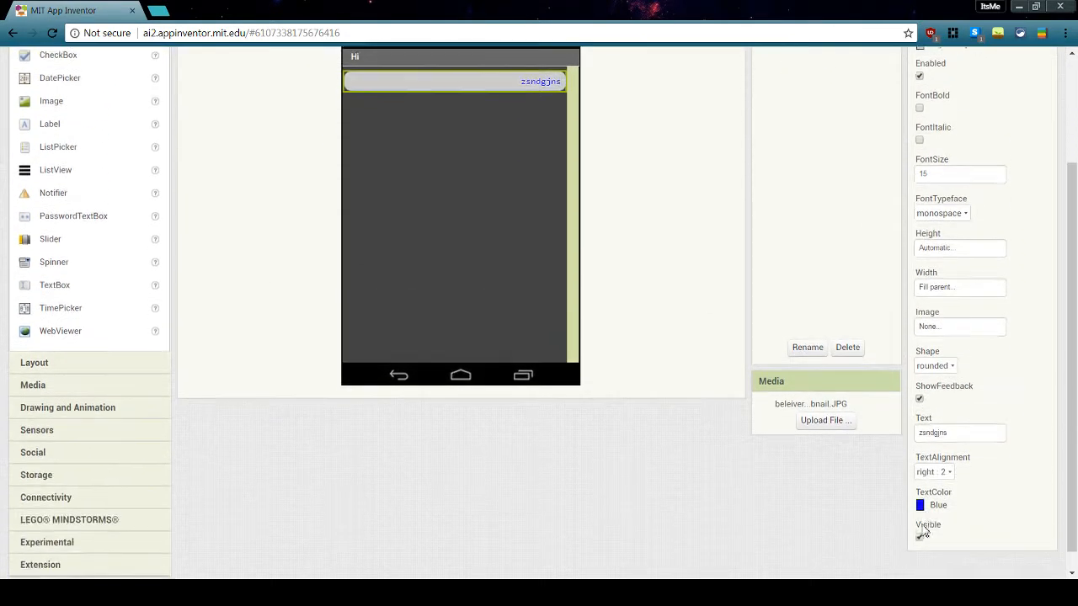
{"action": "scroll", "coordinate": [920, 527], "scroll_direction": "up", "scroll_amount": 1}
{"action": "scroll", "coordinate": [922, 529], "scroll_direction": "down", "scroll_amount": 1}
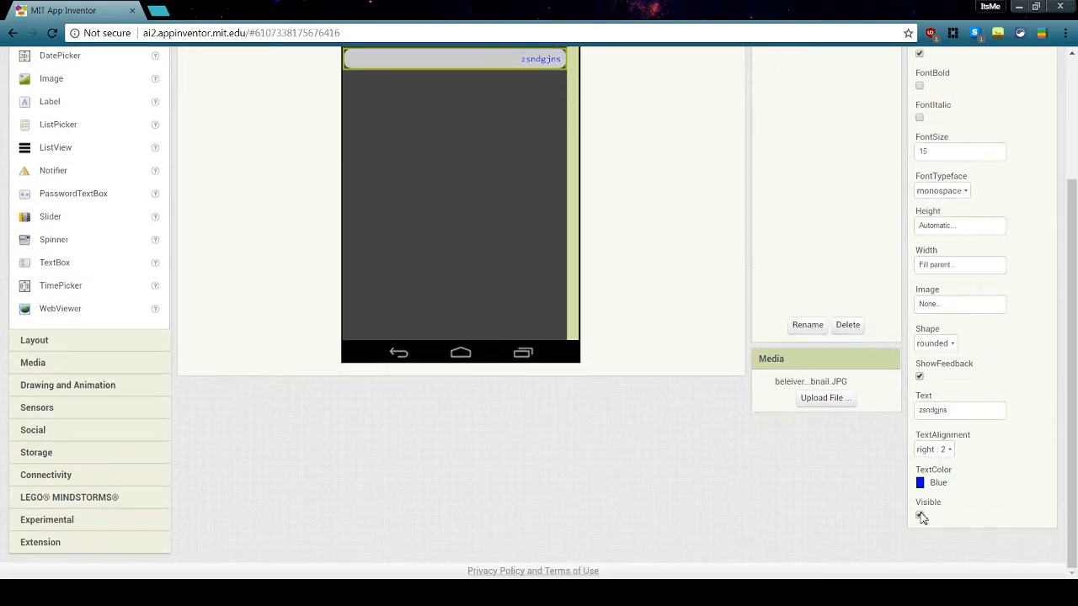
{"action": "left_click", "coordinate": [920, 516]}
{"action": "left_click", "coordinate": [919, 516]}
- Try switching Button1's Enabled property, and turn its Visible property off and on once more
{"action": "scroll", "coordinate": [922, 522], "scroll_direction": "up", "scroll_amount": 2}
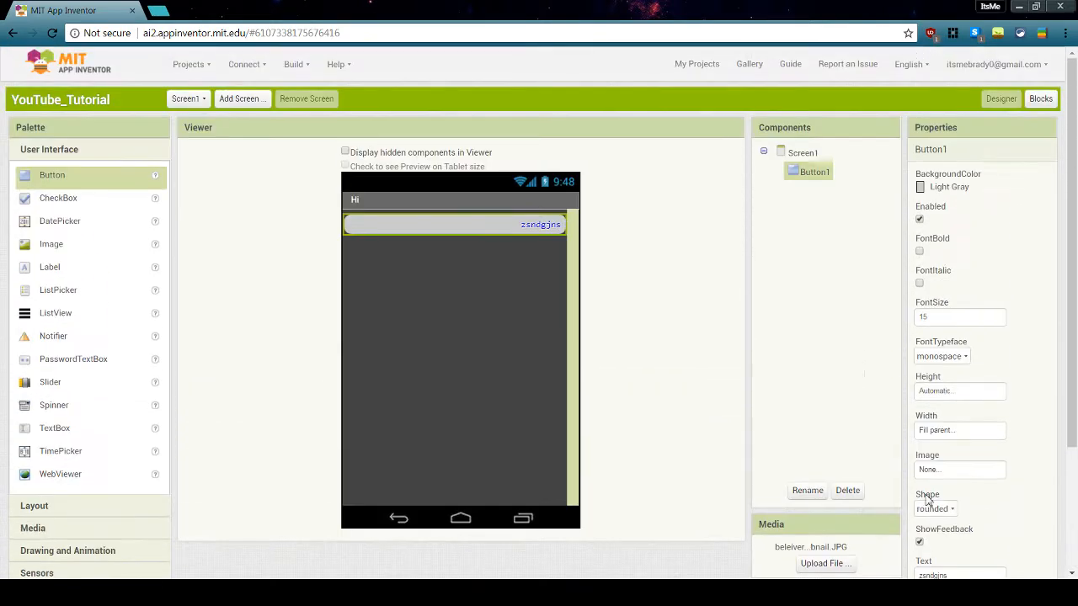
{"action": "left_click", "coordinate": [919, 219]}
{"action": "scroll", "coordinate": [962, 233], "scroll_direction": "down", "scroll_amount": 3}
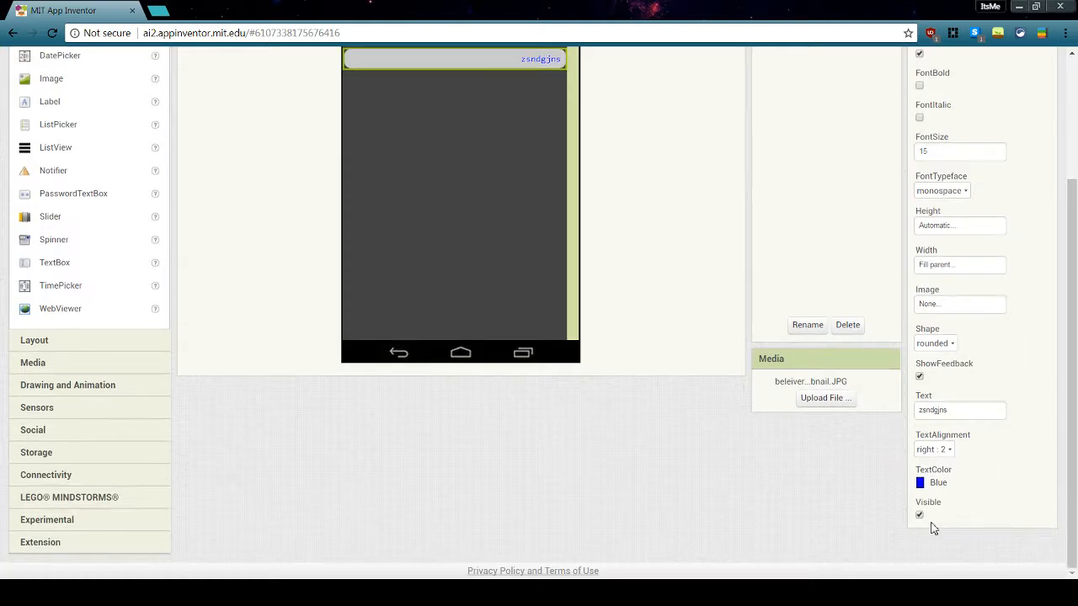
{"action": "scroll", "coordinate": [931, 531], "scroll_direction": "up", "scroll_amount": 3}
{"action": "scroll", "coordinate": [930, 556], "scroll_direction": "down", "scroll_amount": 1}
{"action": "scroll", "coordinate": [926, 547], "scroll_direction": "down", "scroll_amount": 1}
{"action": "left_click", "coordinate": [920, 517]}
{"action": "scroll", "coordinate": [920, 526], "scroll_direction": "up", "scroll_amount": 1}
{"action": "scroll", "coordinate": [921, 526], "scroll_direction": "down", "scroll_amount": 1}
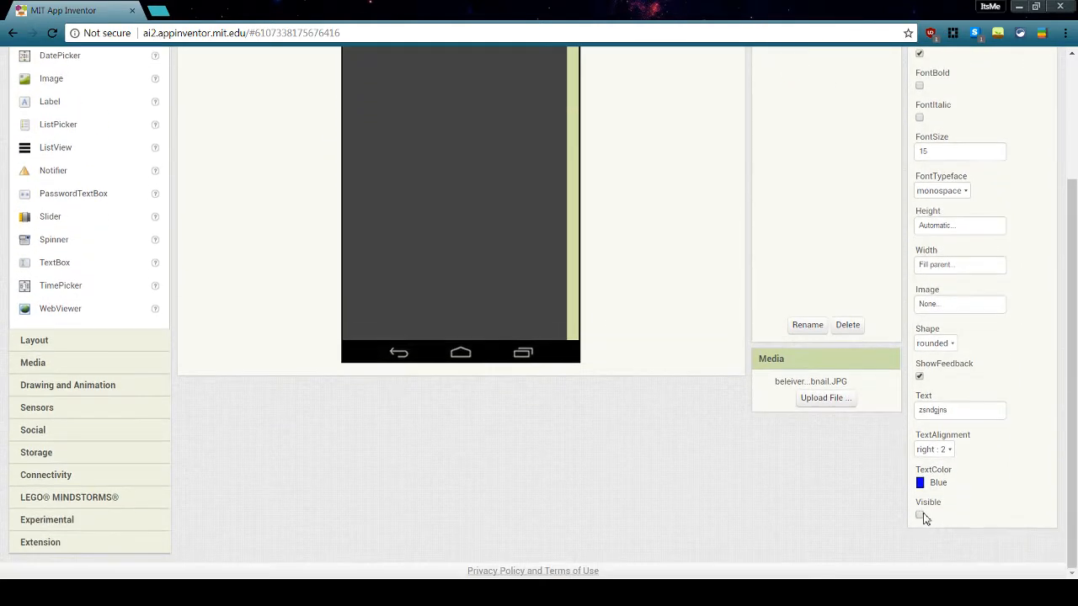
{"action": "left_click", "coordinate": [920, 517]}
{"action": "scroll", "coordinate": [440, 395], "scroll_direction": "up", "scroll_amount": 3}
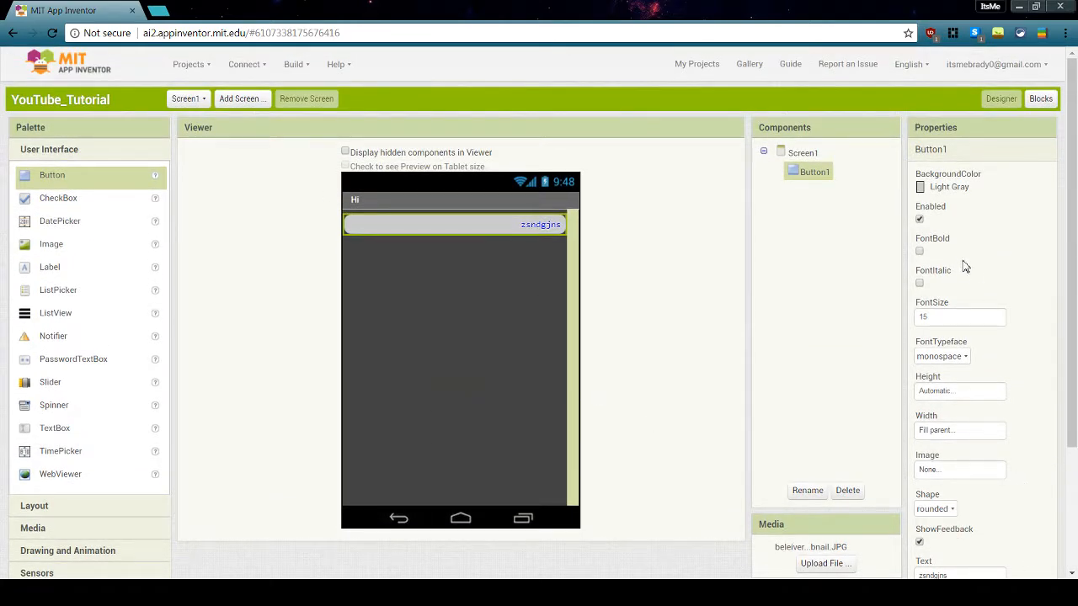
- Rename the Button1 component to testButton
{"action": "scroll", "coordinate": [962, 253], "scroll_direction": "down", "scroll_amount": 3}
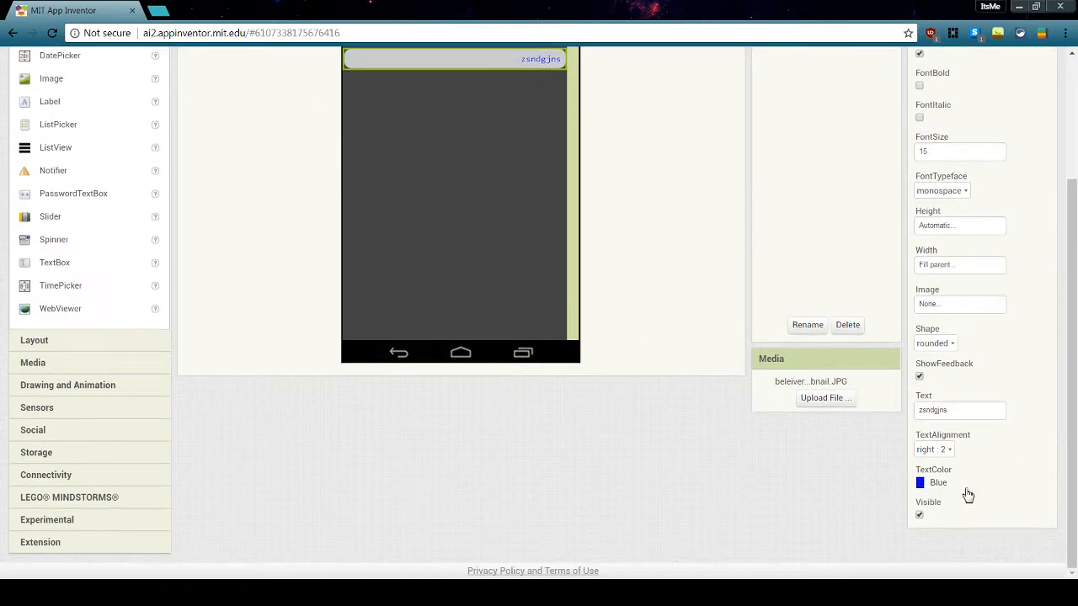
{"action": "scroll", "coordinate": [861, 510], "scroll_direction": "up", "scroll_amount": 3}
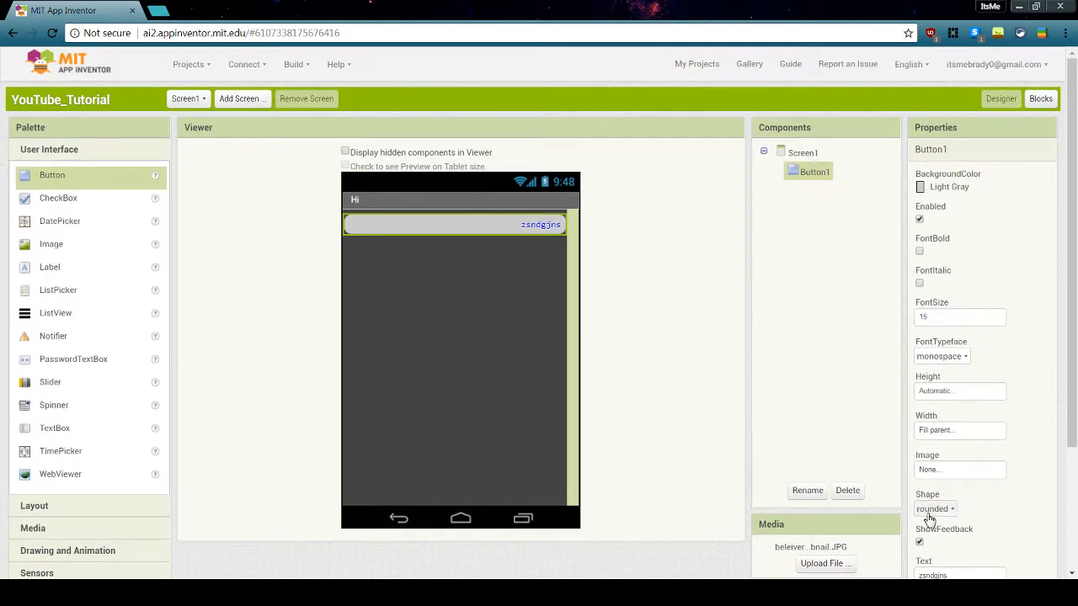
{"action": "left_click", "coordinate": [808, 494]}
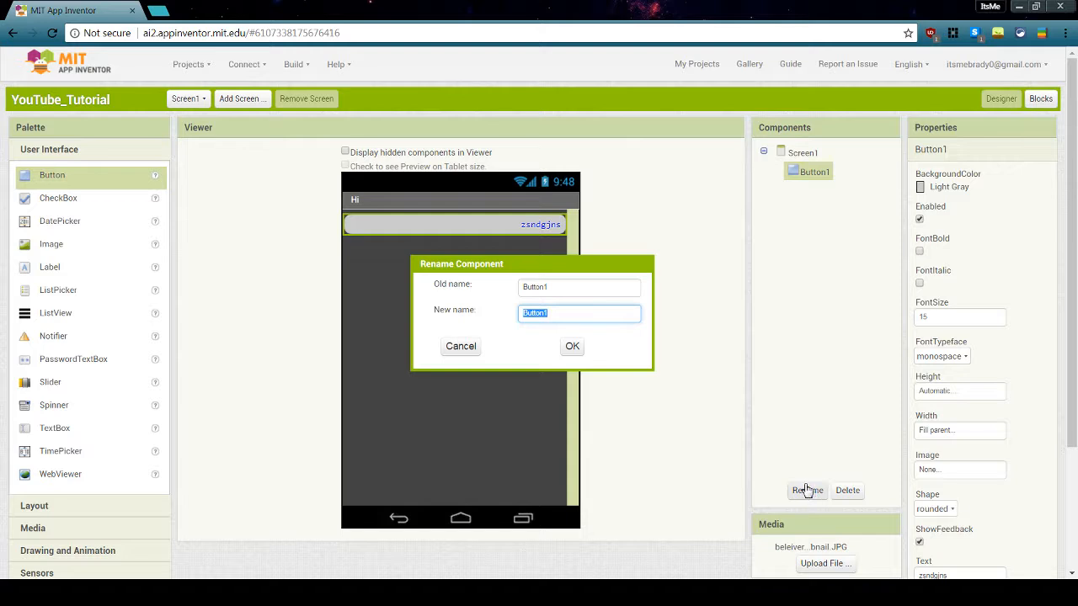
{"action": "type", "text": "test"}
{"action": "key", "text": "Return"}
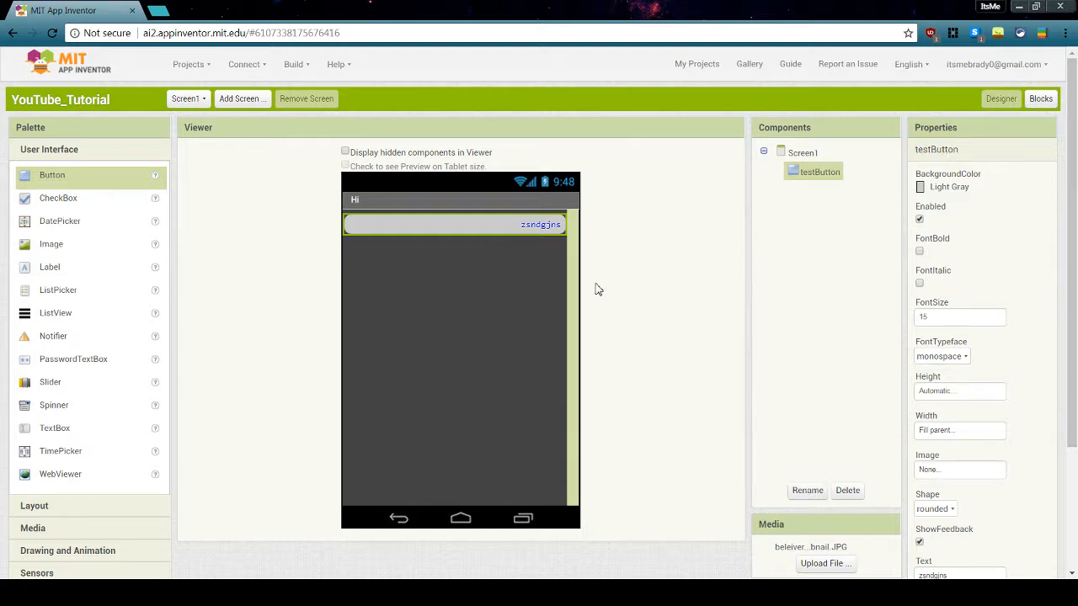
- Examine testButton's properties and the palette's component categories, from User Interface through Layout and Sensors to Extension
{"action": "scroll", "coordinate": [997, 243], "scroll_direction": "down", "scroll_amount": 2}
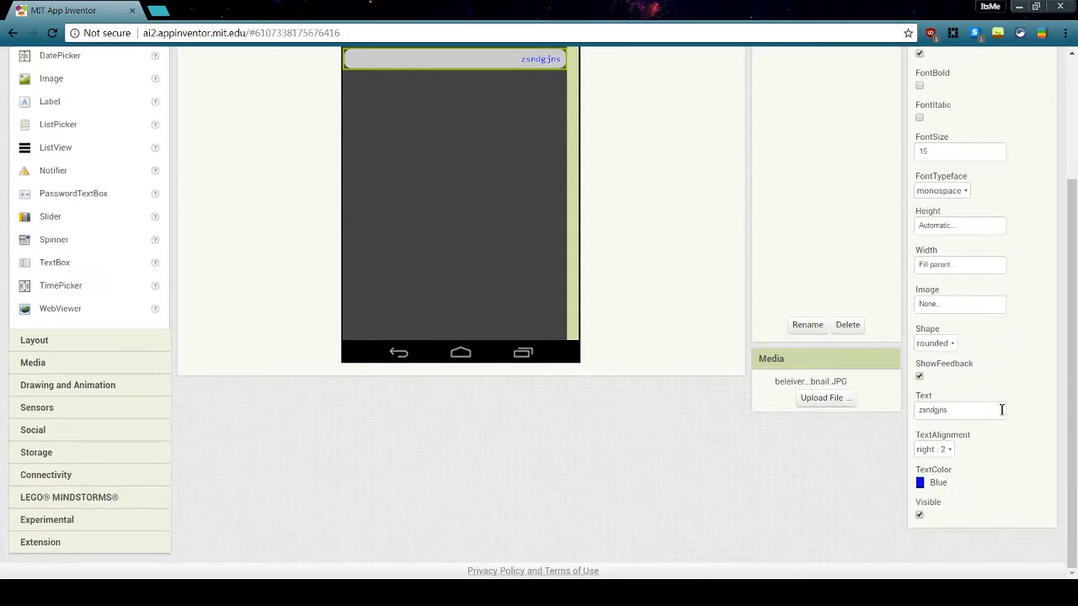
{"action": "scroll", "coordinate": [1001, 409], "scroll_direction": "up", "scroll_amount": 2}
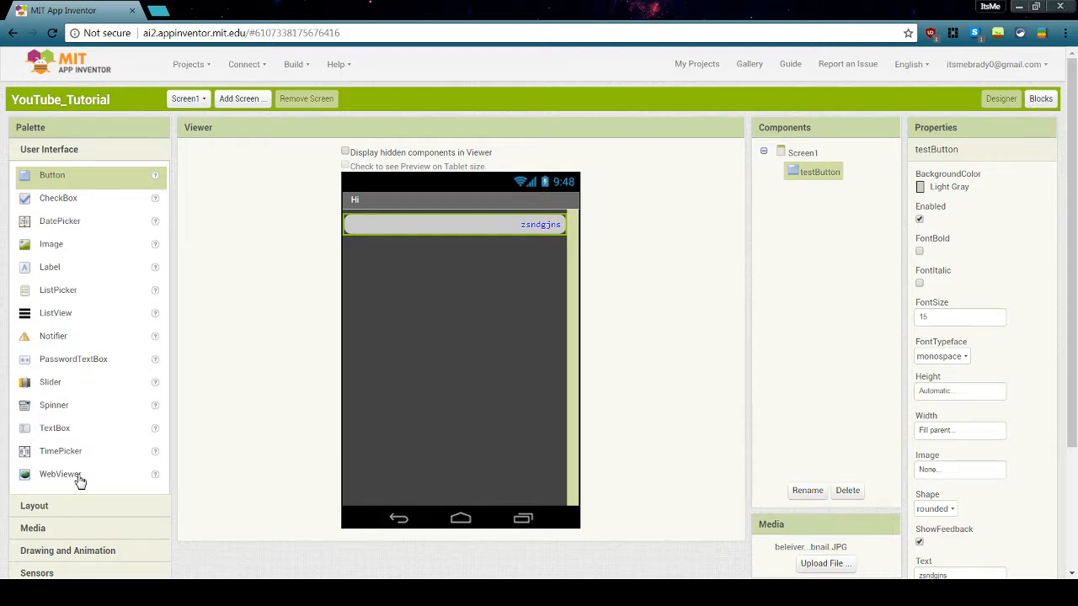
{"action": "scroll", "coordinate": [101, 253], "scroll_direction": "down", "scroll_amount": 2}
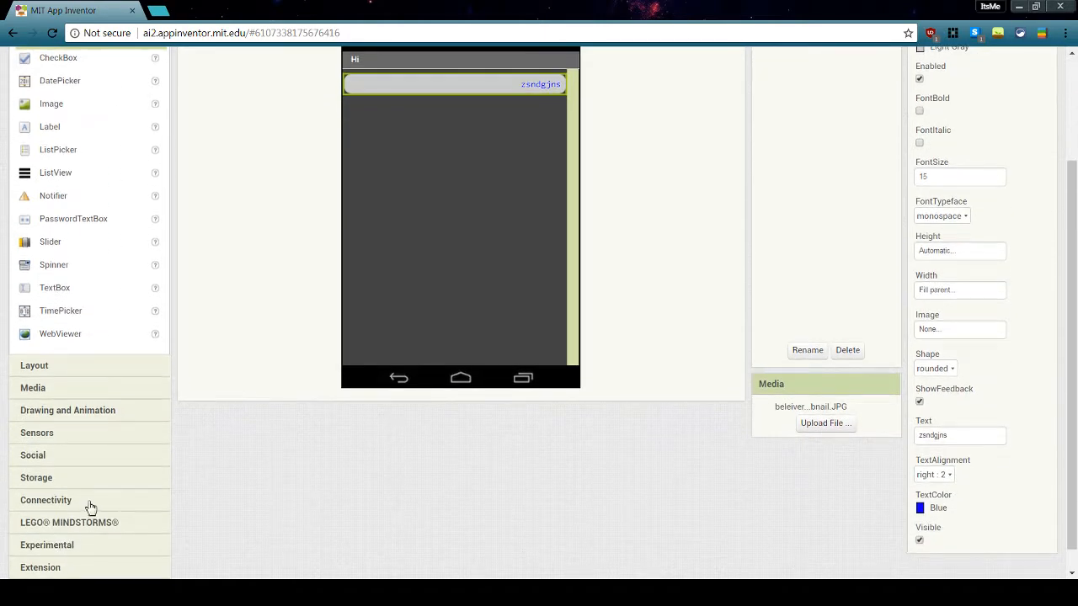
{"action": "scroll", "coordinate": [94, 530], "scroll_direction": "down", "scroll_amount": 1}
{"action": "scroll", "coordinate": [133, 281], "scroll_direction": "up", "scroll_amount": 3}
{"action": "scroll", "coordinate": [109, 566], "scroll_direction": "down", "scroll_amount": 2}
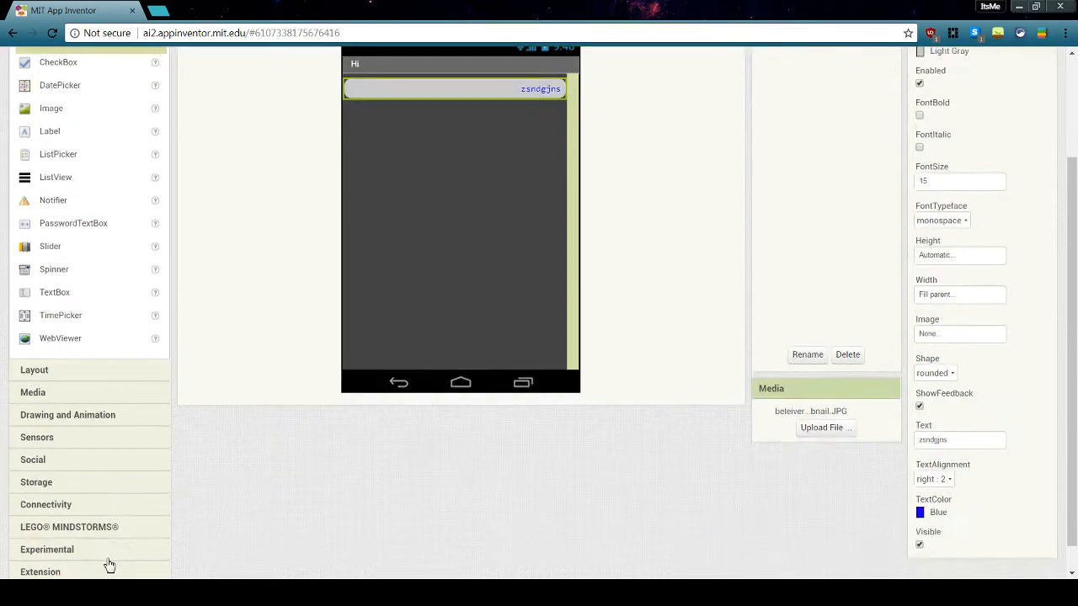
{"action": "scroll", "coordinate": [110, 566], "scroll_direction": "up", "scroll_amount": 2}
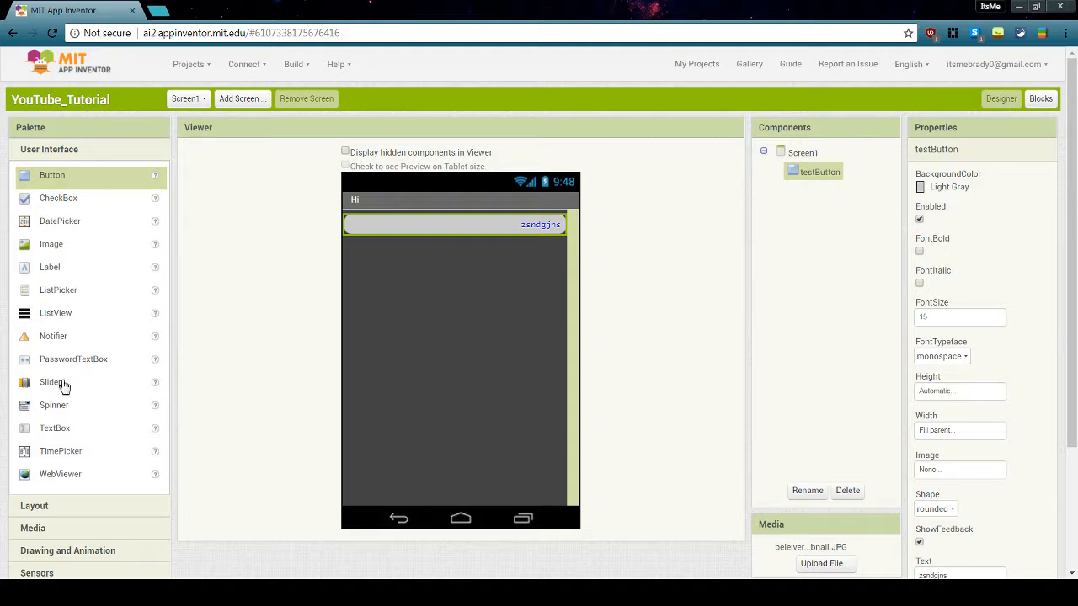
{"action": "scroll", "coordinate": [65, 386], "scroll_direction": "down", "scroll_amount": 2}
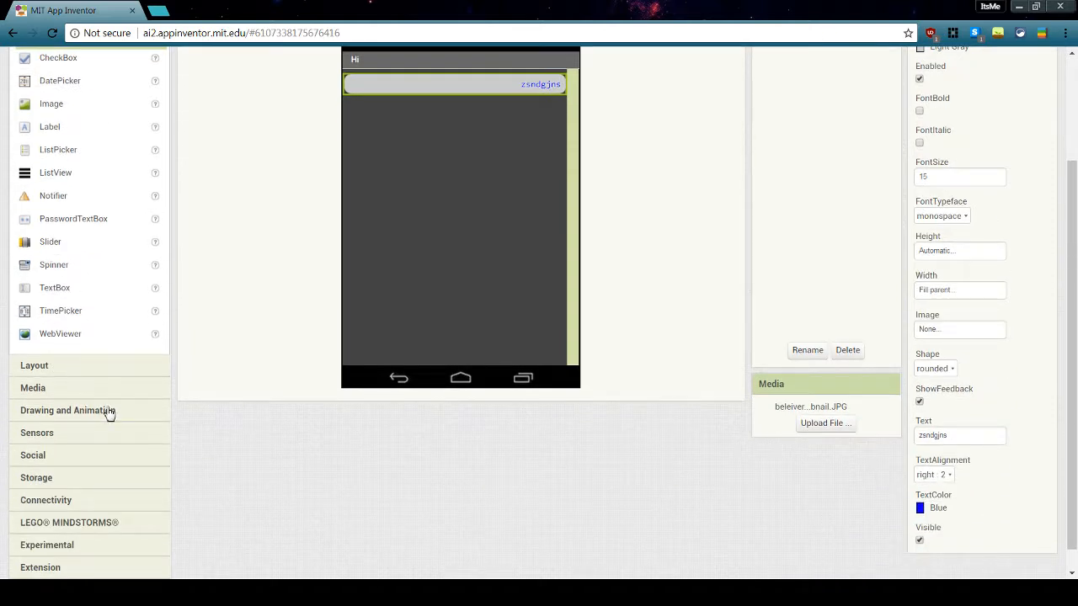
{"action": "scroll", "coordinate": [176, 315], "scroll_direction": "up", "scroll_amount": 1}
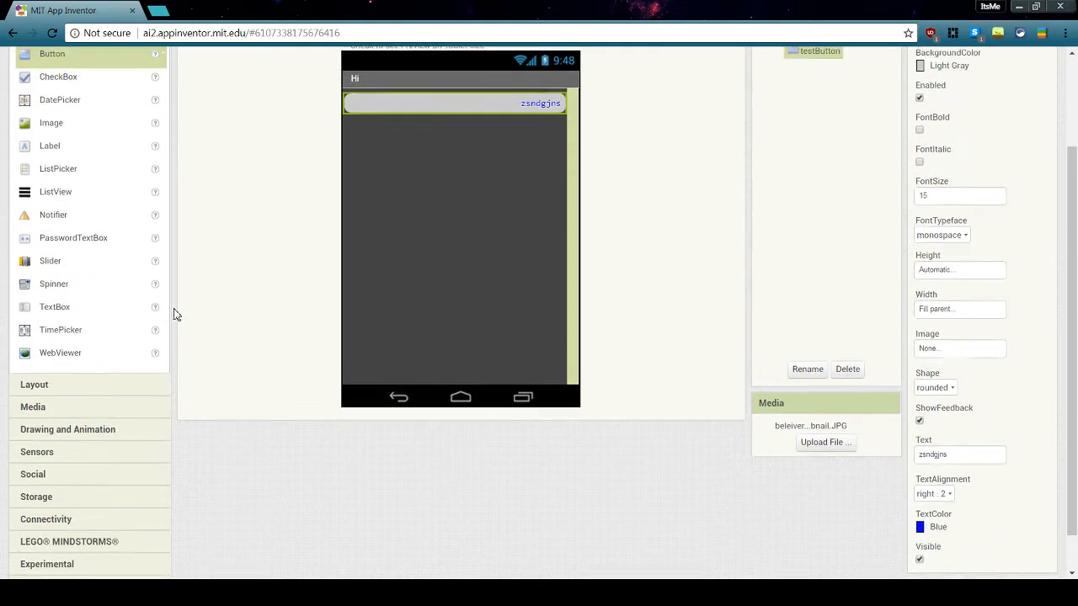
{"action": "scroll", "coordinate": [103, 520], "scroll_direction": "down", "scroll_amount": 1}
{"action": "scroll", "coordinate": [598, 216], "scroll_direction": "up", "scroll_amount": 3}
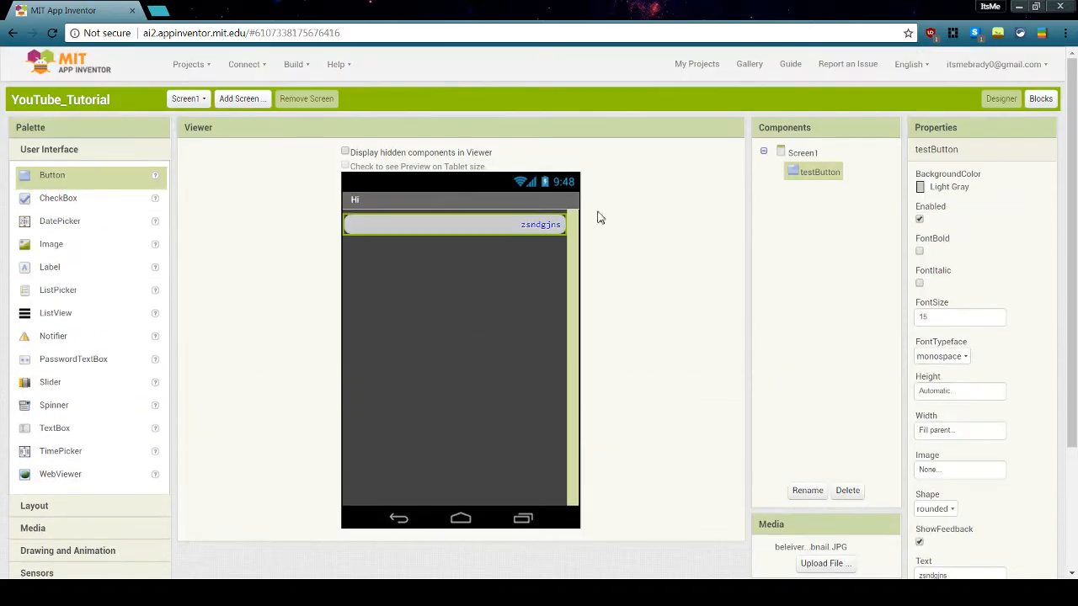
- Look into the Blocks editor, return to the Designer, and add a CheckBox below testButton on Screen1
{"action": "left_click", "coordinate": [1040, 101]}
{"action": "left_click", "coordinate": [1006, 100]}
{"action": "scroll", "coordinate": [969, 308], "scroll_direction": "down", "scroll_amount": 3}
{"action": "scroll", "coordinate": [562, 215], "scroll_direction": "up", "scroll_amount": 3}
{"action": "left_click_drag", "start_coordinate": [72, 200], "coordinate": [367, 268]}
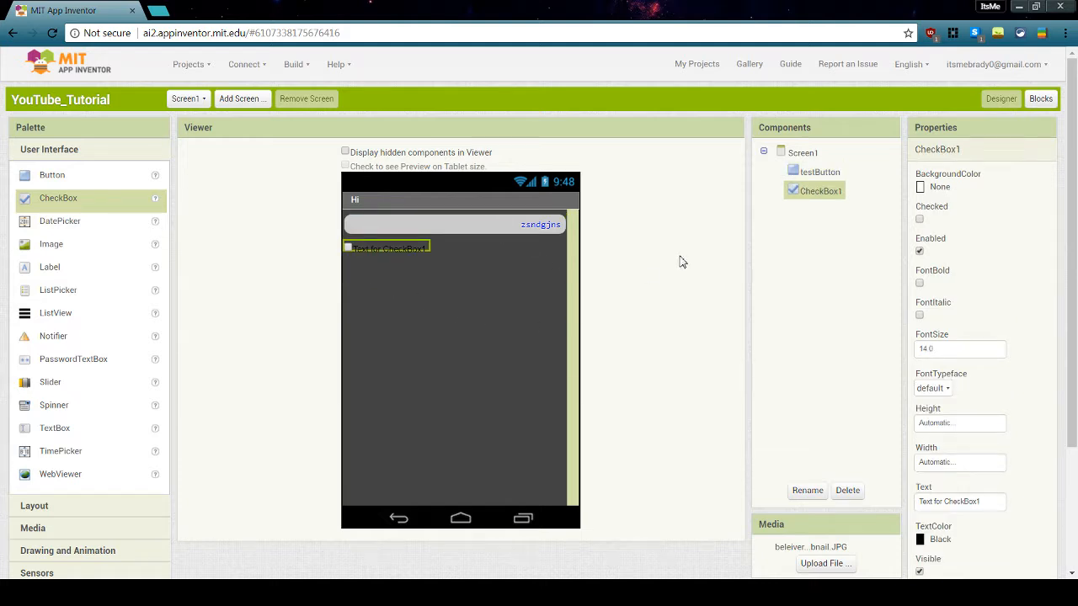
- Try Blue and Default as CheckBox1's background color, ending on Blue
{"action": "left_click", "coordinate": [939, 187]}
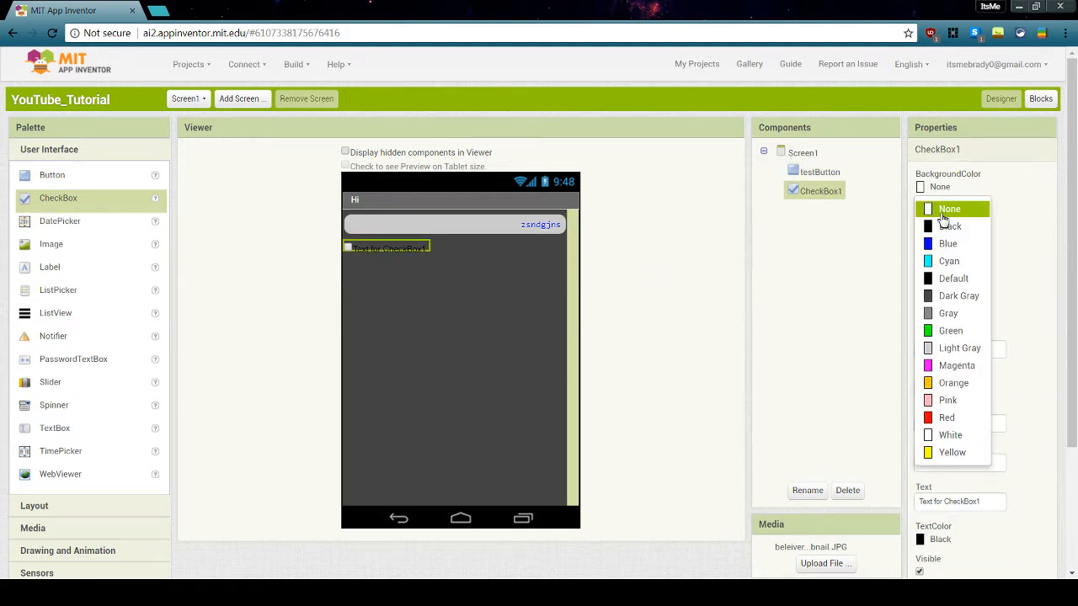
{"action": "left_click", "coordinate": [940, 244]}
{"action": "left_click", "coordinate": [940, 187]}
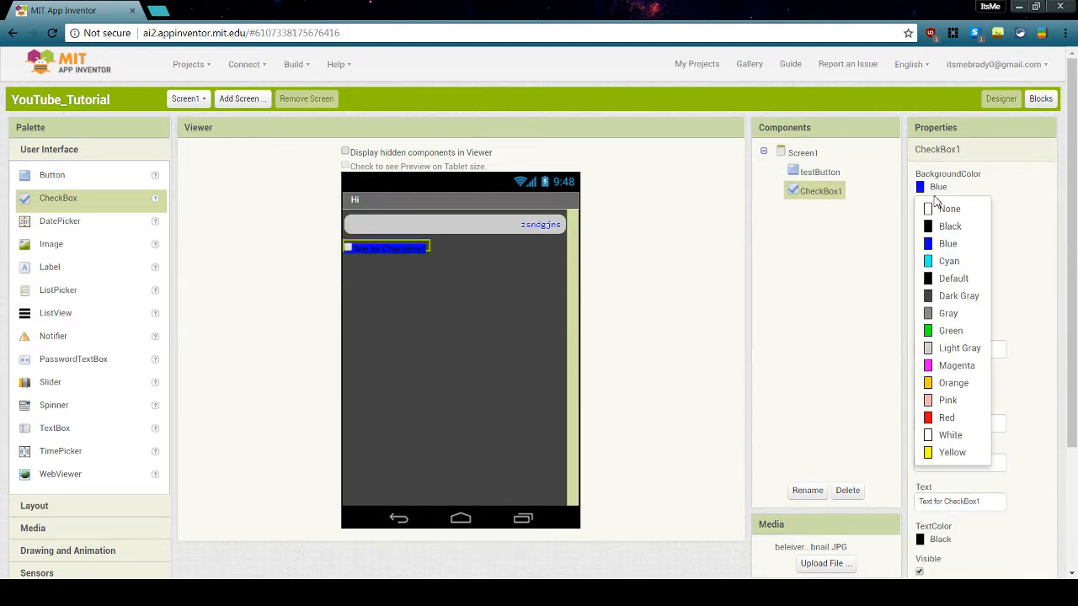
{"action": "left_click", "coordinate": [943, 278]}
{"action": "left_click", "coordinate": [941, 193]}
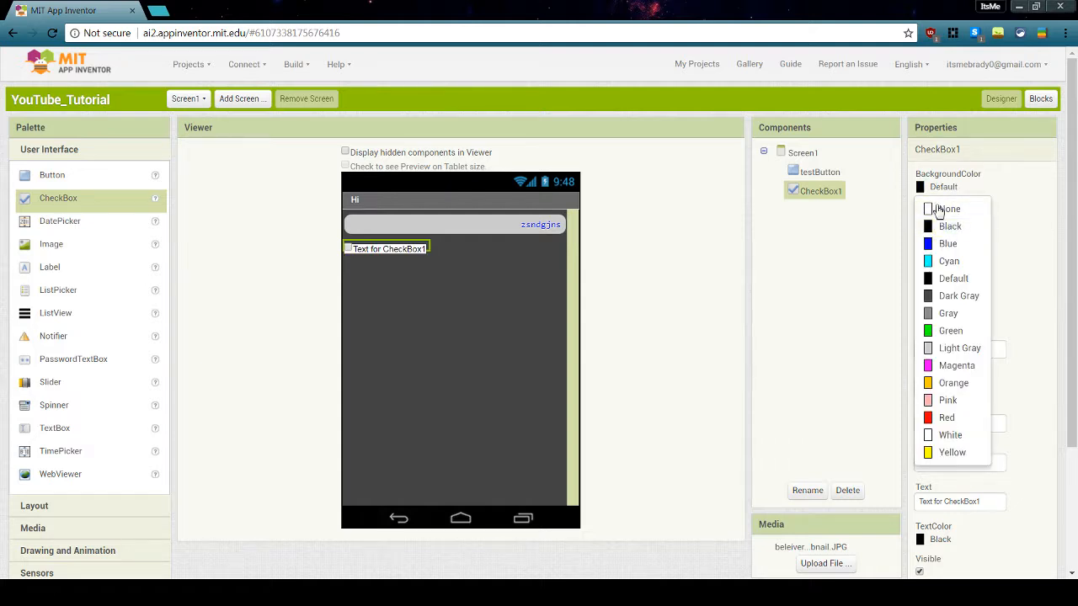
{"action": "left_click", "coordinate": [935, 247]}
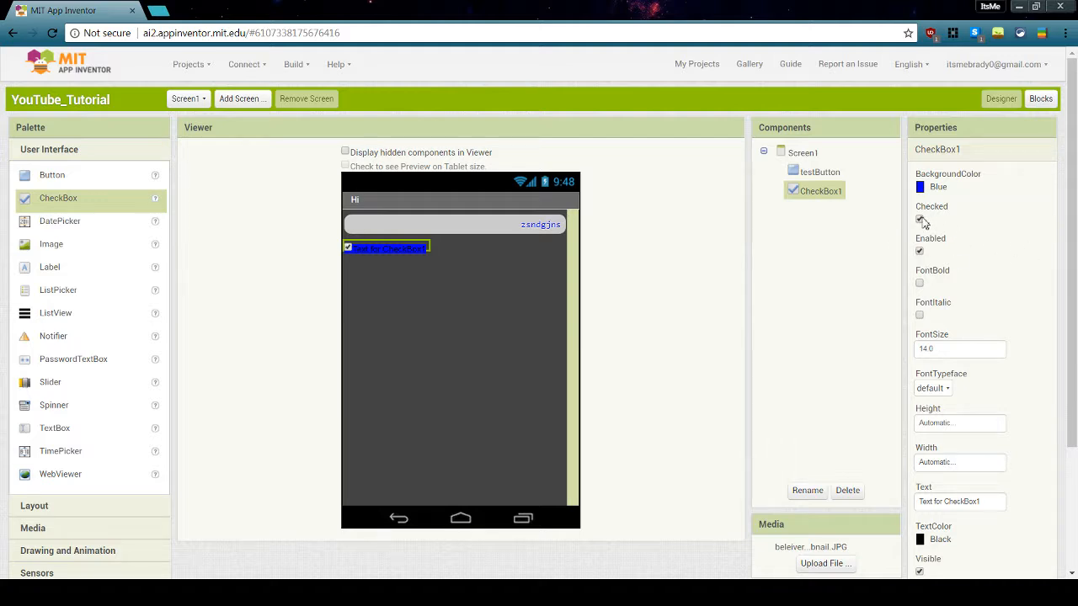
- Clear CheckBox1's Checked property, try FontBold on and off, and look at its font size and typeface options
{"action": "left_click", "coordinate": [919, 220]}
{"action": "left_click", "coordinate": [920, 284]}
{"action": "left_click", "coordinate": [920, 284]}
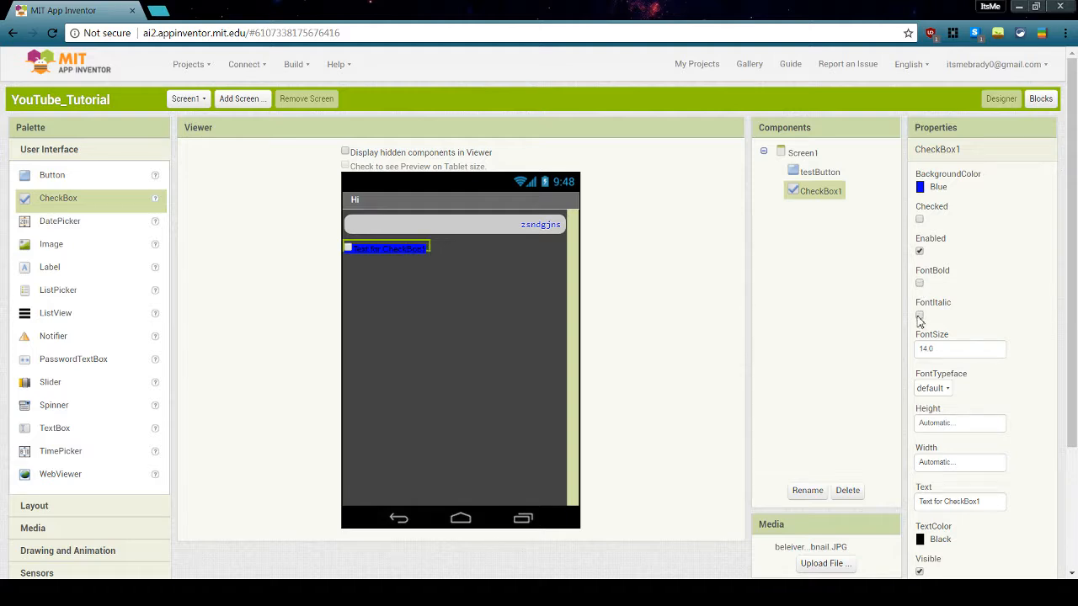
{"action": "left_click", "coordinate": [937, 352]}
{"action": "scroll", "coordinate": [952, 348], "scroll_direction": "down", "scroll_amount": 1}
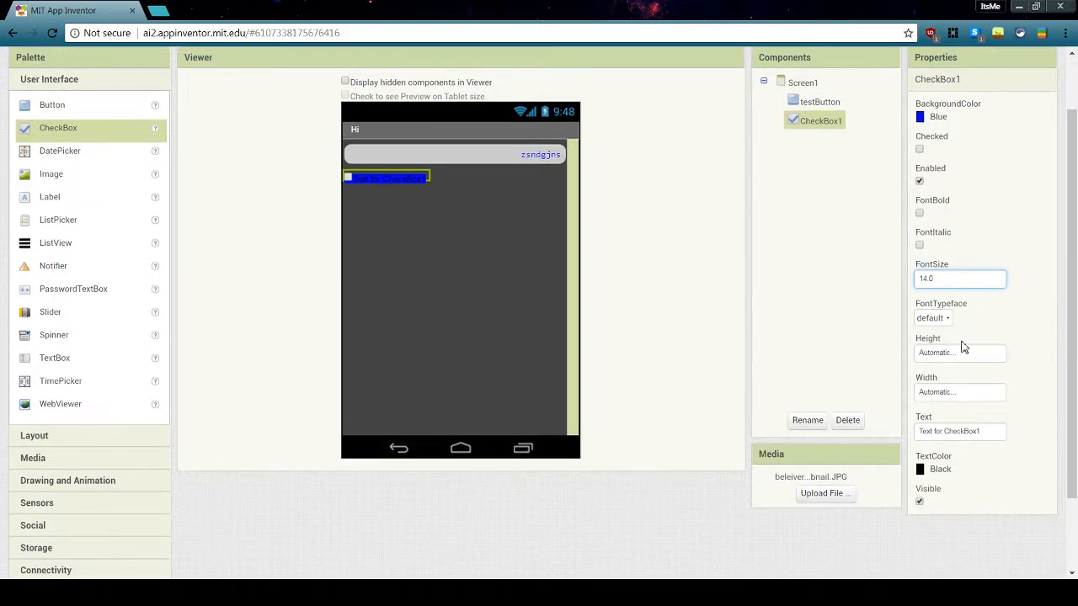
{"action": "left_click", "coordinate": [940, 320]}
{"action": "left_click", "coordinate": [993, 324]}
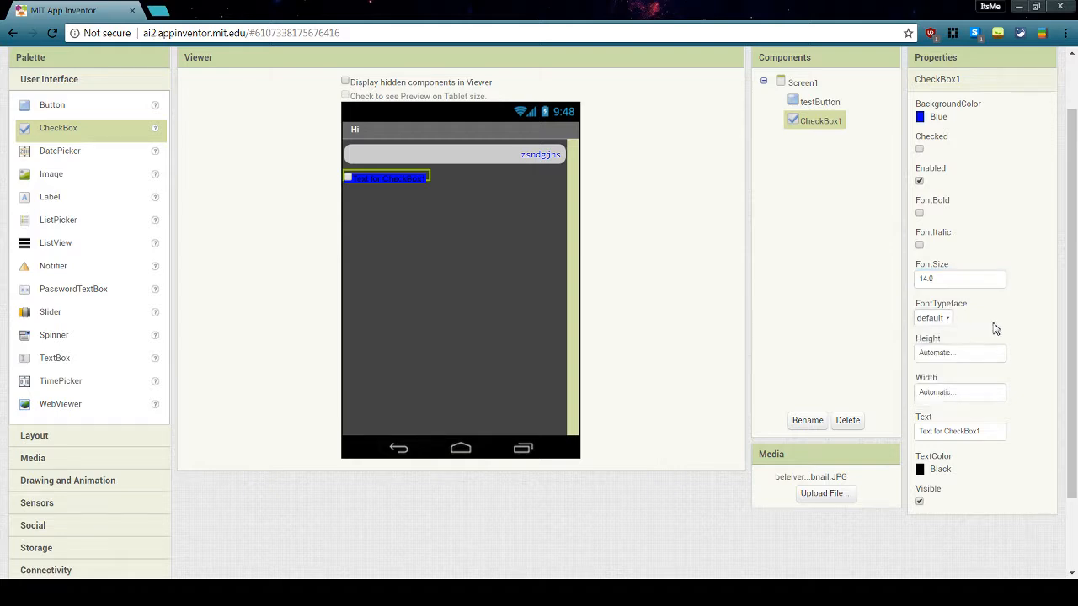
- Try CheckBox1's height at 56 pixels and at Fill parent, and return it to Automatic
{"action": "left_click", "coordinate": [961, 357]}
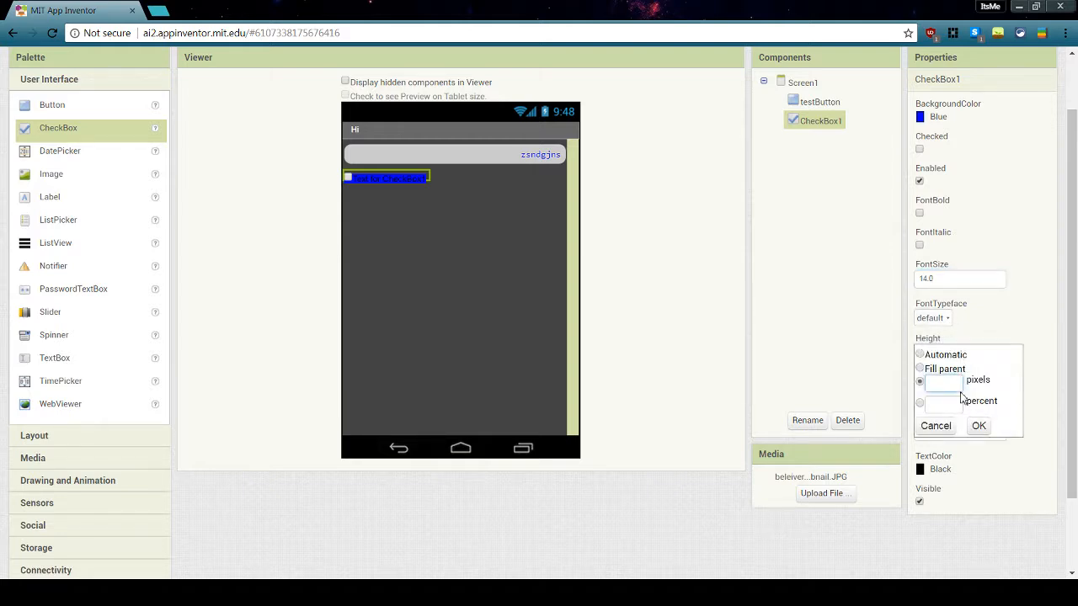
{"action": "left_click", "coordinate": [978, 425]}
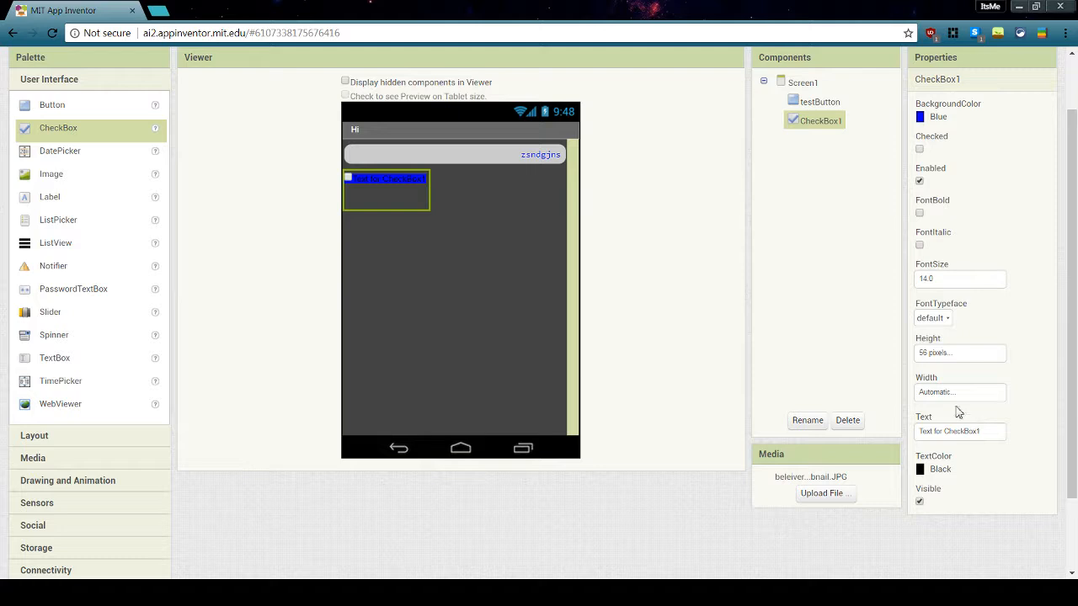
{"action": "left_click", "coordinate": [992, 362]}
{"action": "left_click", "coordinate": [947, 369]}
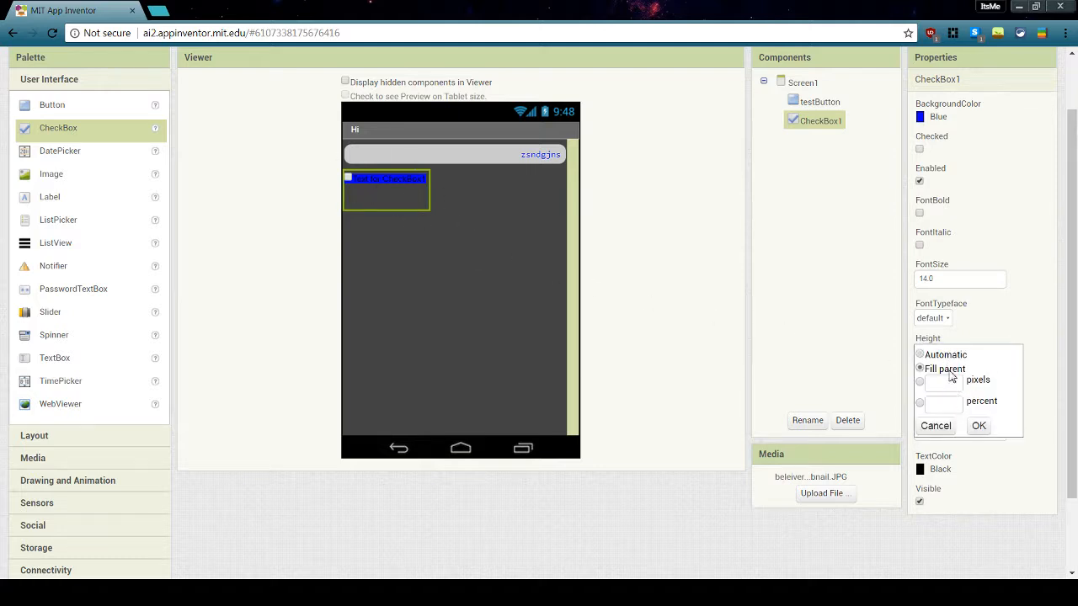
{"action": "left_click", "coordinate": [979, 425]}
{"action": "left_click", "coordinate": [966, 357]}
{"action": "left_click", "coordinate": [960, 357]}
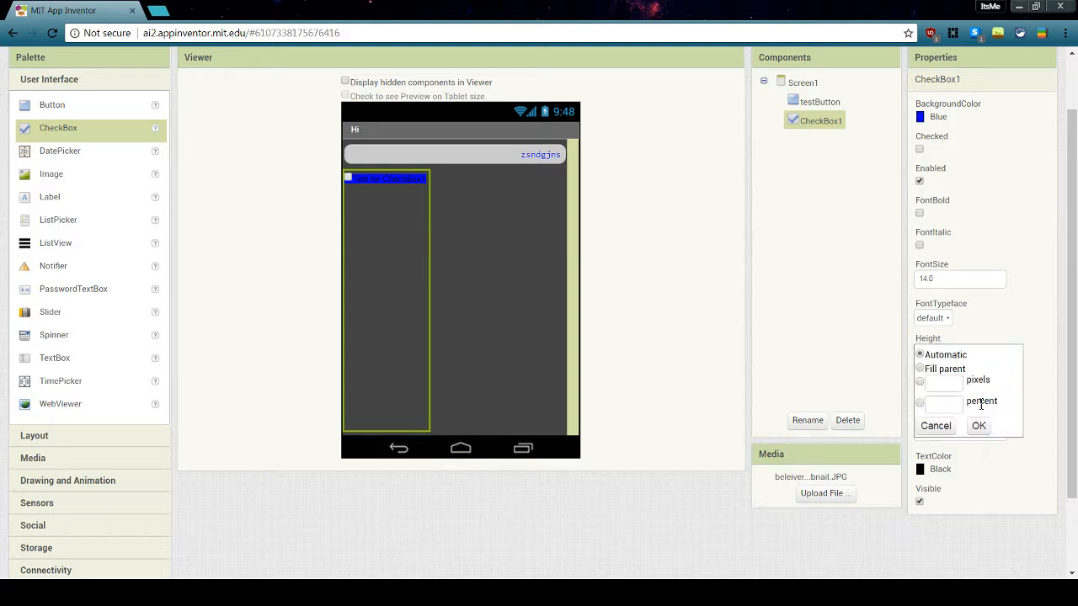
{"action": "left_click", "coordinate": [979, 426]}
- Try a width of 346 pixels for CheckBox1 and return it to Automatic
{"action": "left_click", "coordinate": [968, 395]}
{"action": "left_click", "coordinate": [950, 422]}
{"action": "type", "text": "340"}
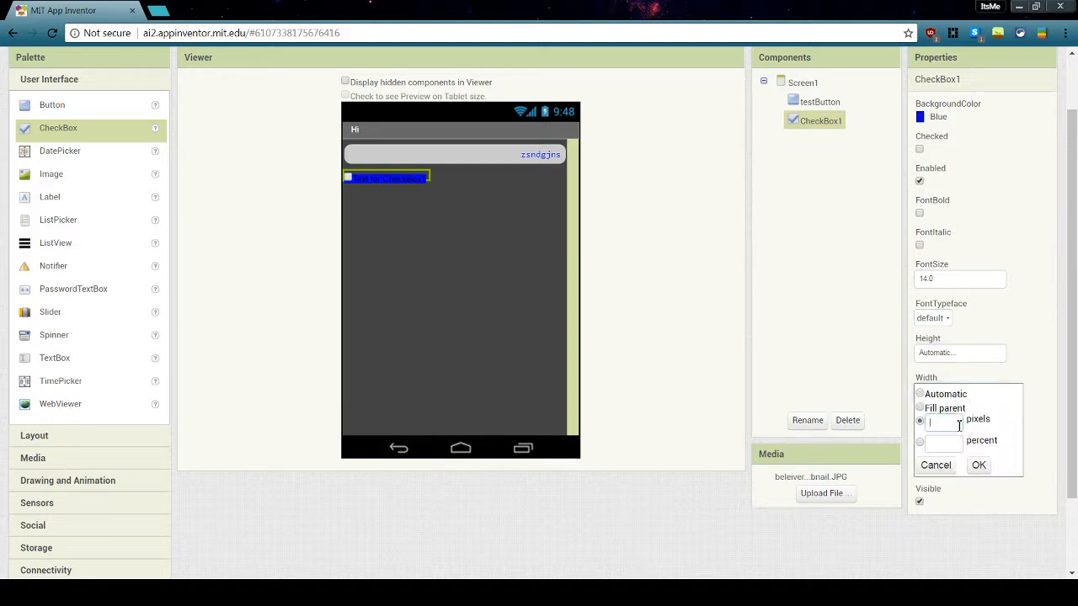
{"action": "left_click", "coordinate": [977, 466]}
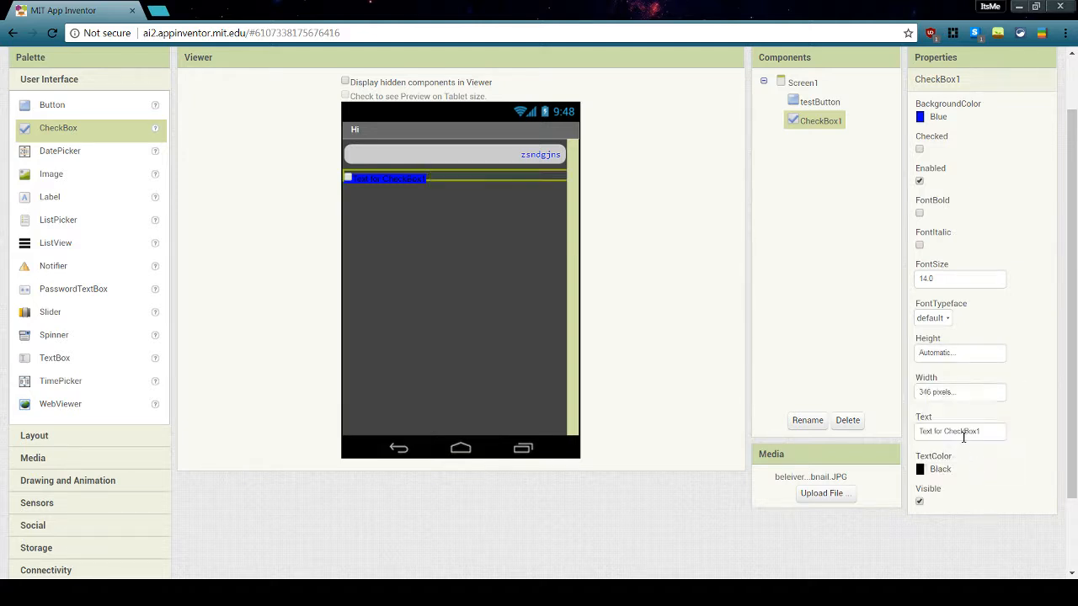
{"action": "left_click", "coordinate": [956, 395]}
{"action": "left_click", "coordinate": [955, 393]}
{"action": "left_click", "coordinate": [979, 466]}
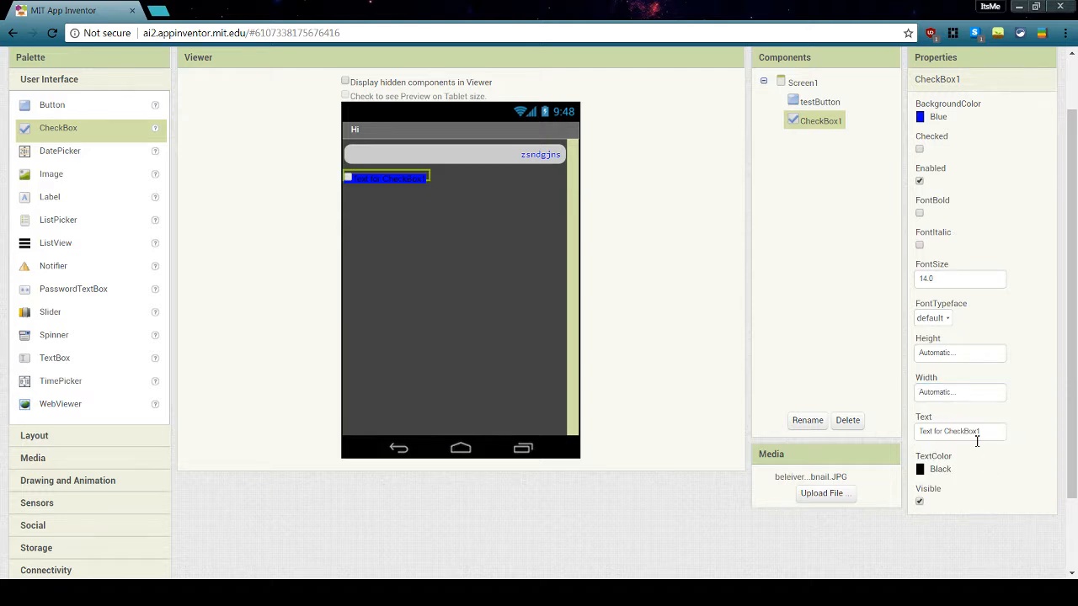
- Set CheckBox1's text to "Check Me!" and its text color to Red
{"action": "left_click", "coordinate": [997, 431]}
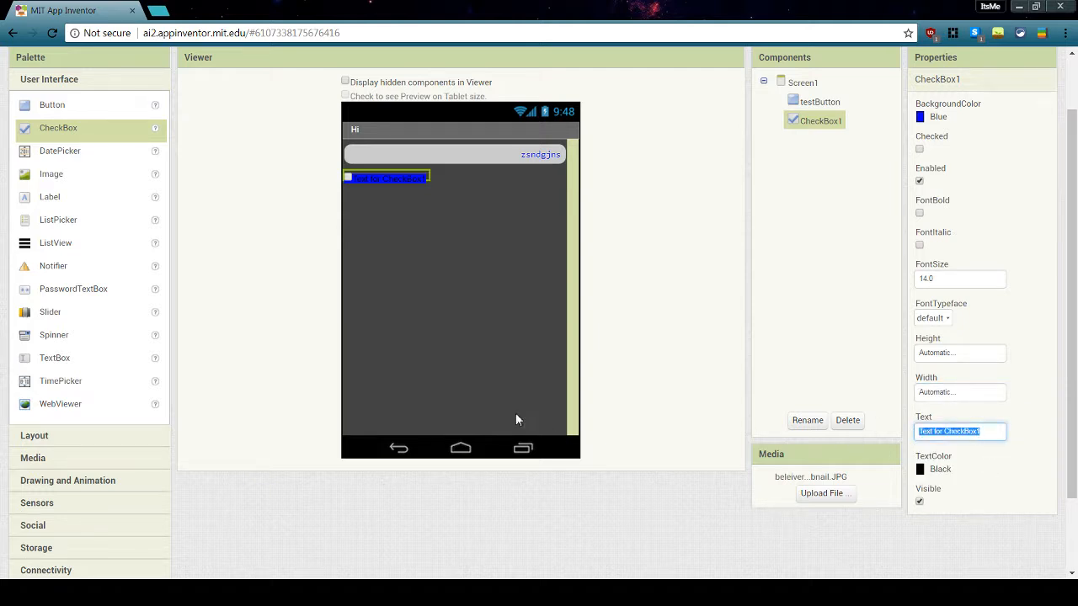
{"action": "type", "text": "Check Me!"}
{"action": "key", "text": "Return"}
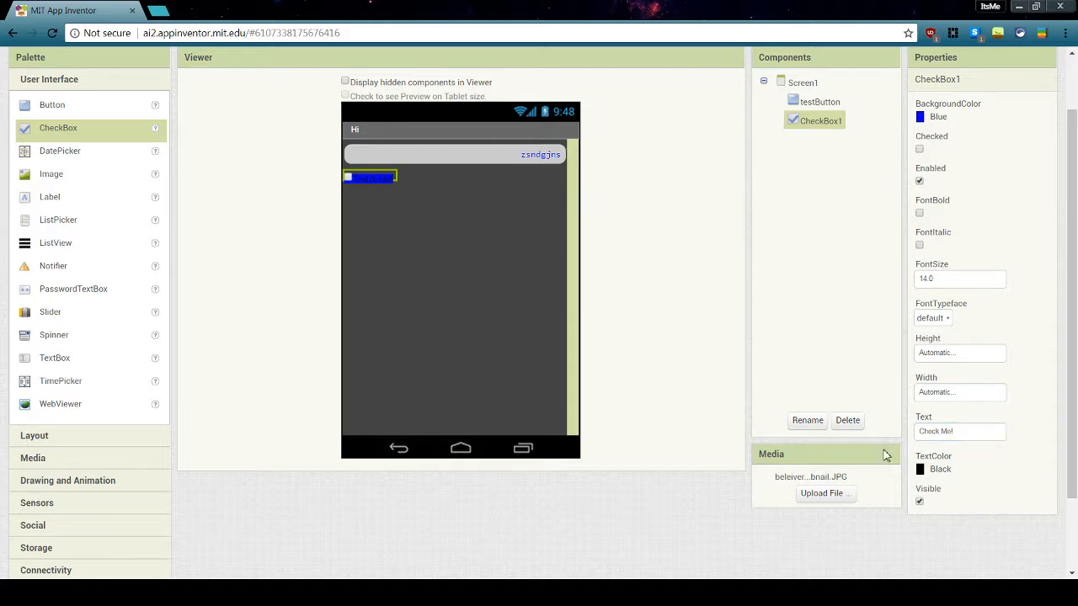
{"action": "left_click", "coordinate": [938, 470]}
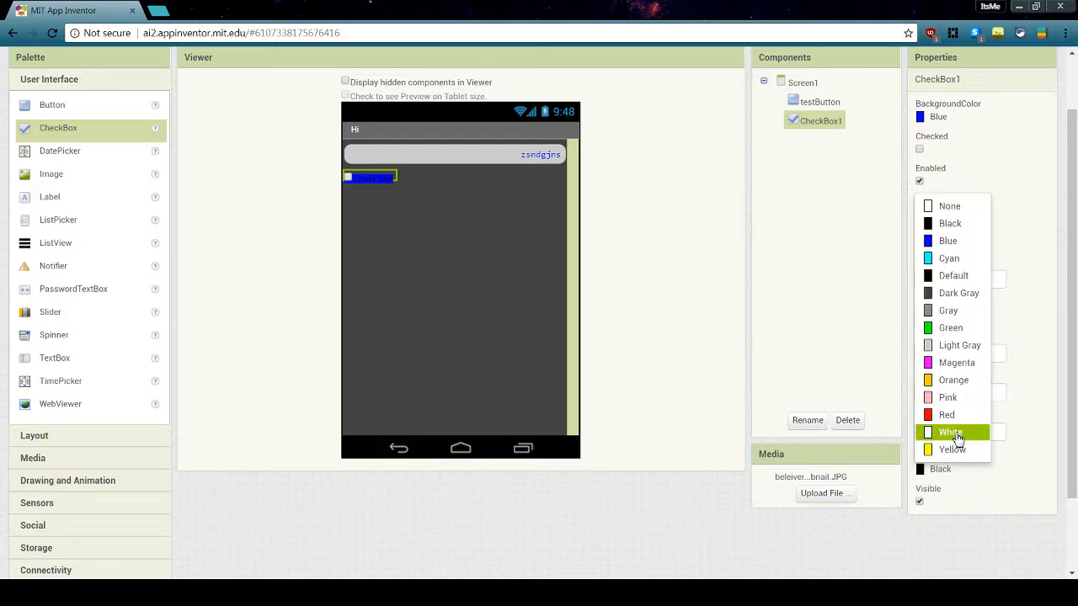
{"action": "left_click", "coordinate": [947, 415]}
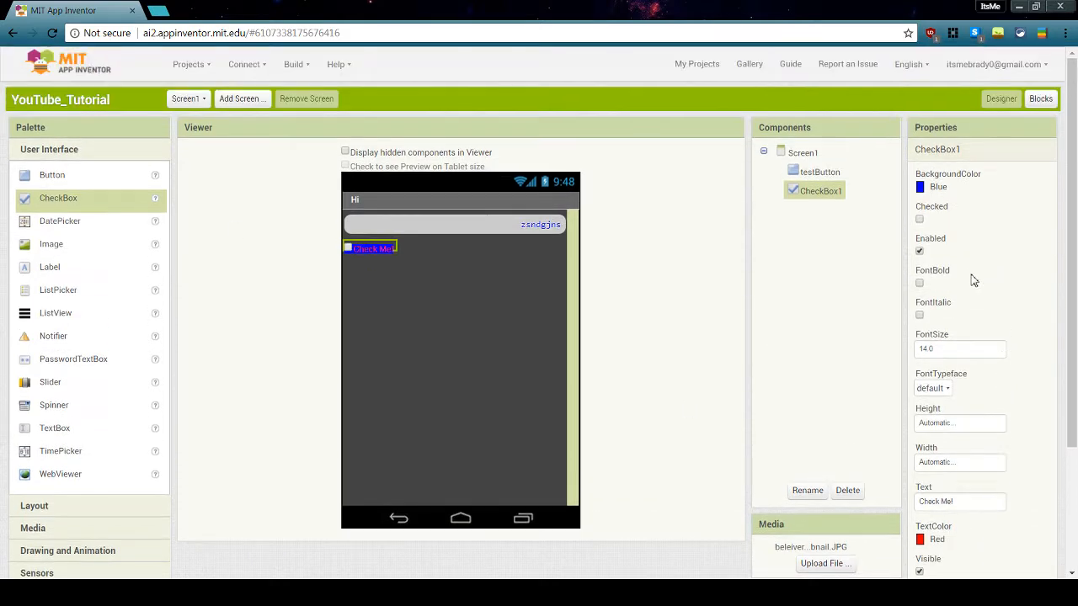
- Set CheckBox1's background color to None
{"action": "scroll", "coordinate": [977, 341], "scroll_direction": "up", "scroll_amount": 1}
{"action": "left_click", "coordinate": [939, 187]}
{"action": "left_click", "coordinate": [949, 209]}
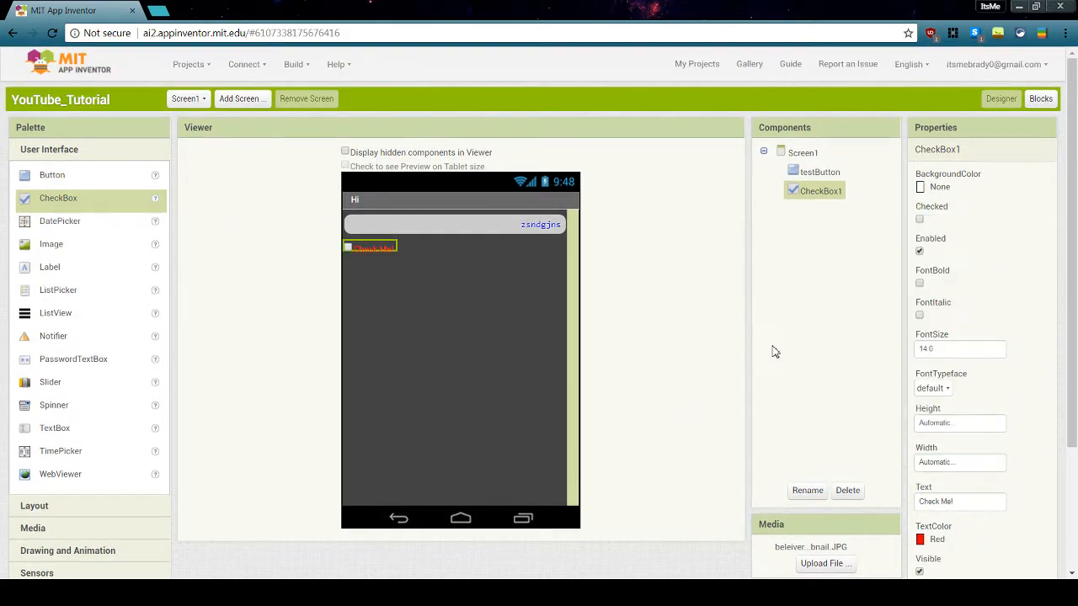
{"action": "left_click", "coordinate": [945, 193]}
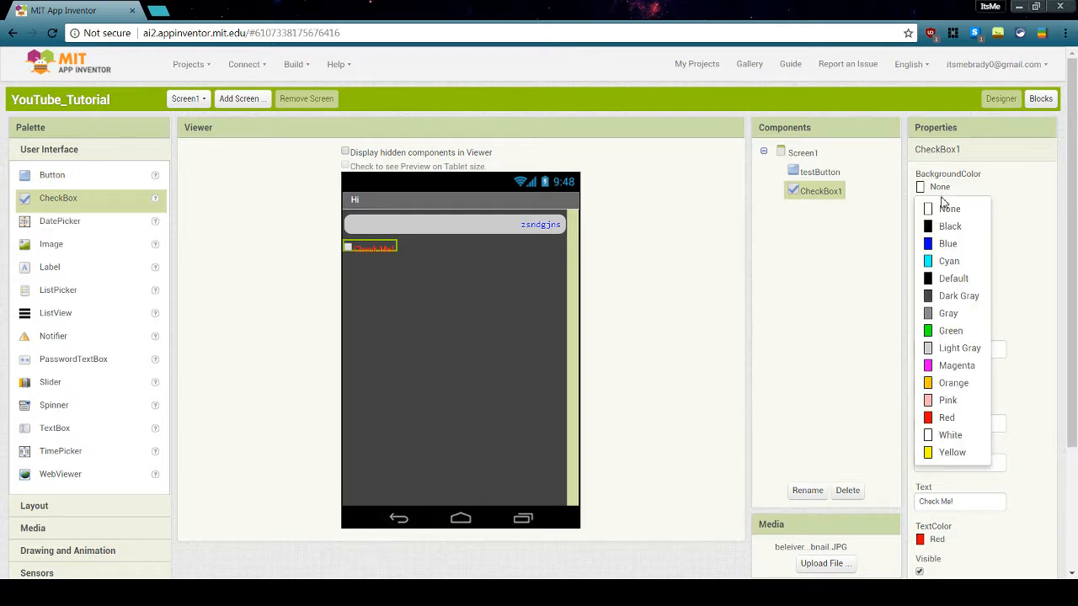
{"action": "left_click", "coordinate": [972, 206]}
- Turn CheckBox1's Visible property off and back on
{"action": "scroll", "coordinate": [926, 439], "scroll_direction": "down", "scroll_amount": 2}
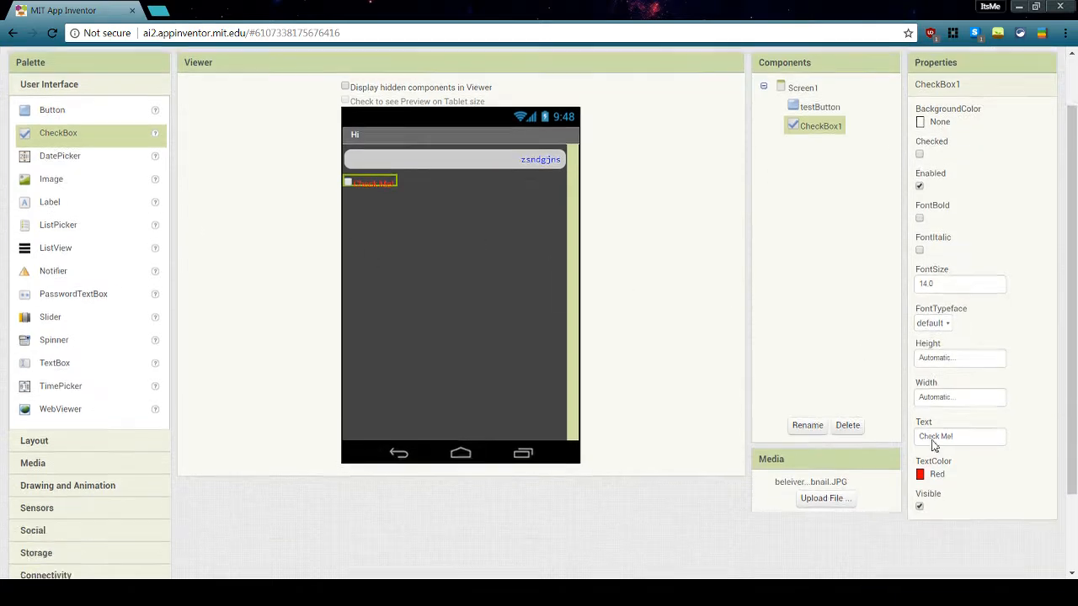
{"action": "scroll", "coordinate": [856, 451], "scroll_direction": "up", "scroll_amount": 2}
{"action": "scroll", "coordinate": [855, 450], "scroll_direction": "down", "scroll_amount": 1}
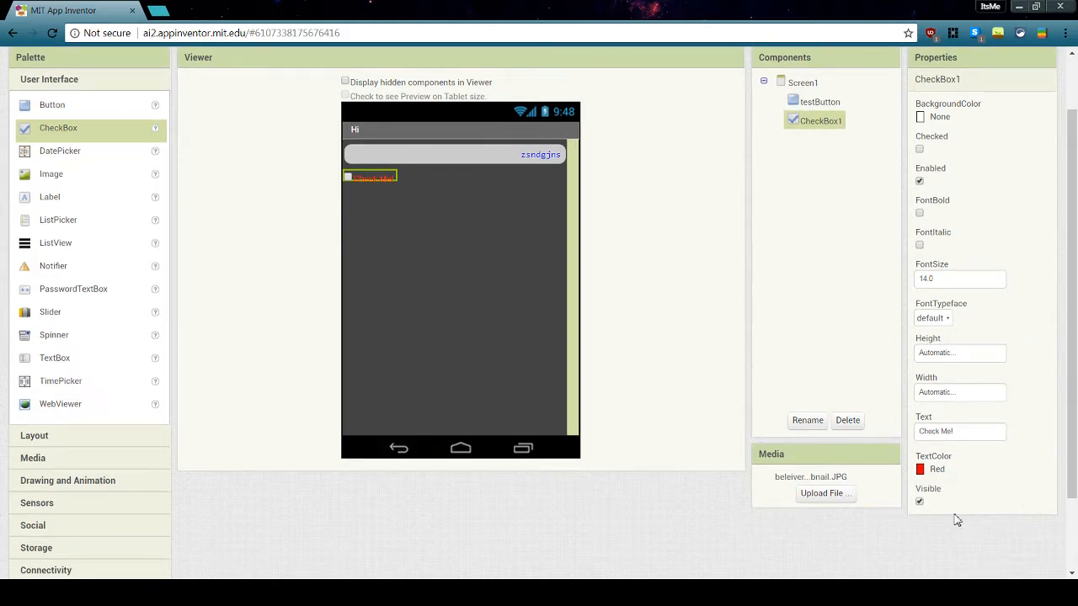
{"action": "left_click", "coordinate": [919, 503]}
{"action": "left_click", "coordinate": [919, 502]}
{"action": "scroll", "coordinate": [283, 325], "scroll_direction": "up", "scroll_amount": 1}
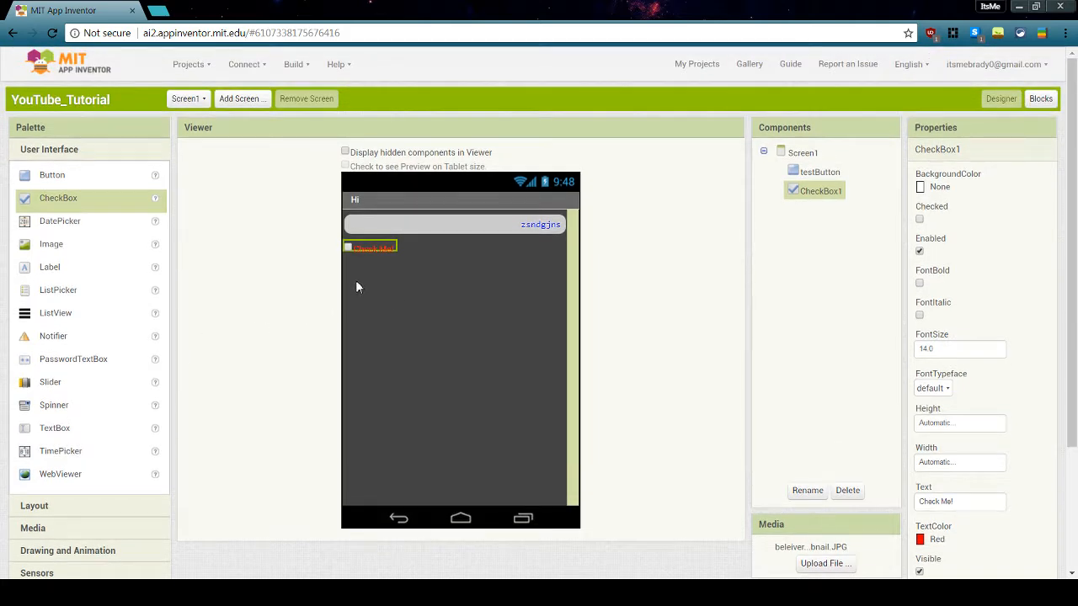
- Add a DatePicker below CheckBox1 on Screen1
{"action": "left_click_drag", "start_coordinate": [70, 223], "coordinate": [482, 313]}
{"action": "left_click_drag", "start_coordinate": [392, 268], "coordinate": [428, 291]}
- Look over the arrangement components in the palette's Layout category and return to the User Interface components
{"action": "left_click", "coordinate": [44, 510]}
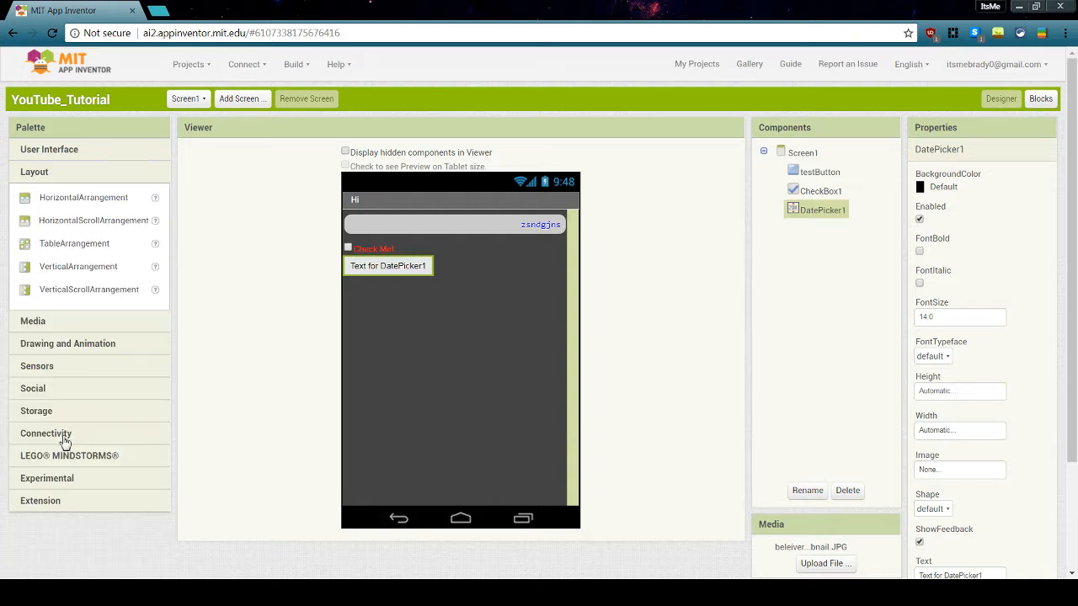
{"action": "left_click", "coordinate": [118, 150]}
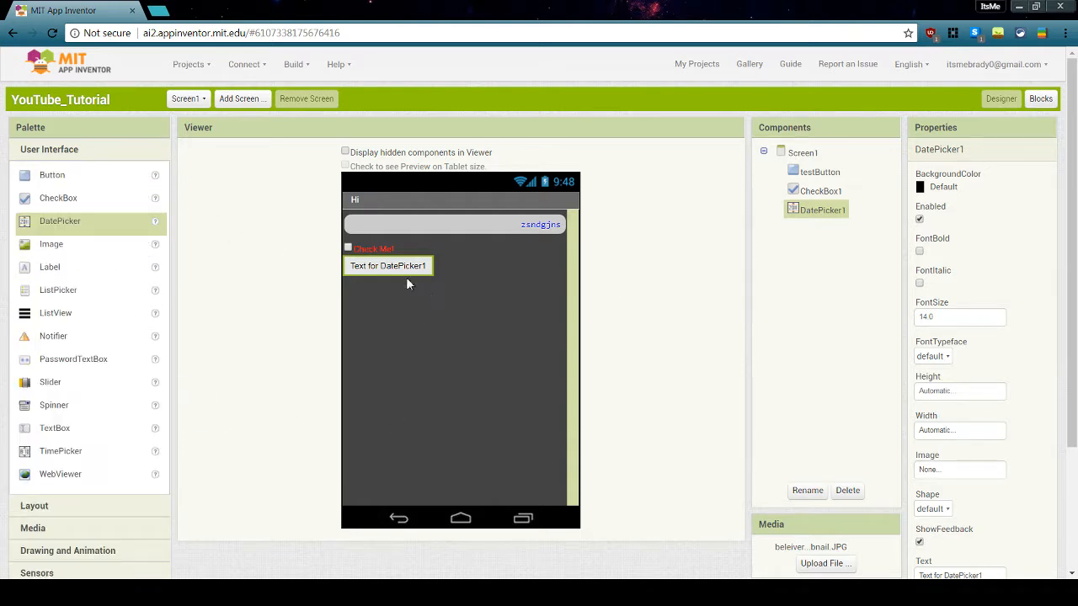
{"action": "mouse_move", "coordinate": [406, 271]}
{"action": "left_mouse_down"}
{"action": "mouse_move", "coordinate": [421, 333]}
{"action": "mouse_move", "coordinate": [487, 252]}
{"action": "mouse_move", "coordinate": [409, 261]}
{"action": "left_mouse_up"}
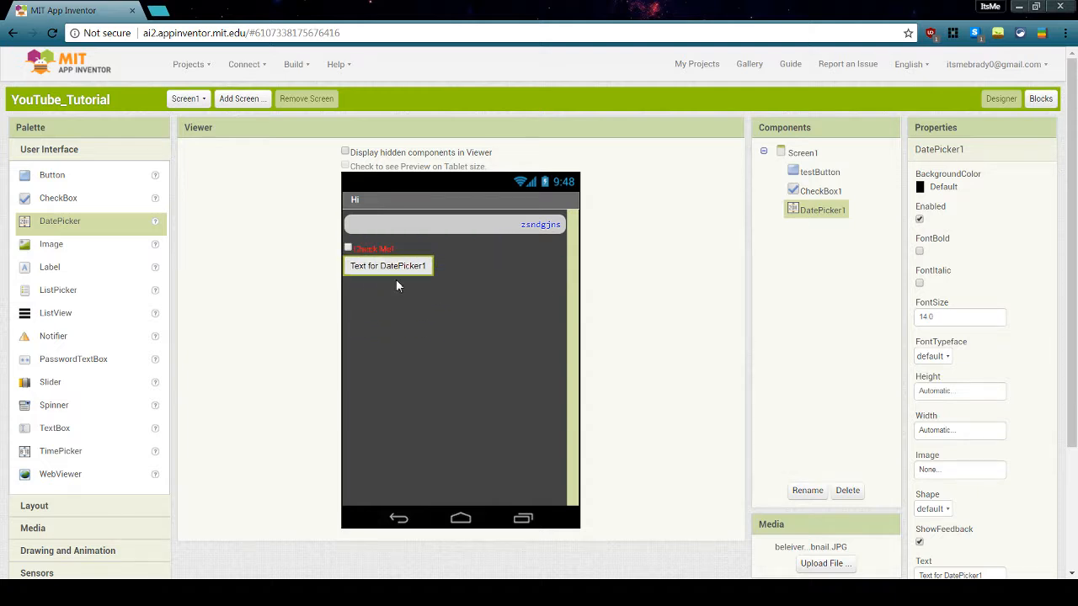
{"action": "left_click", "coordinate": [71, 508]}
{"action": "left_click_drag", "start_coordinate": [75, 201], "coordinate": [87, 156]}
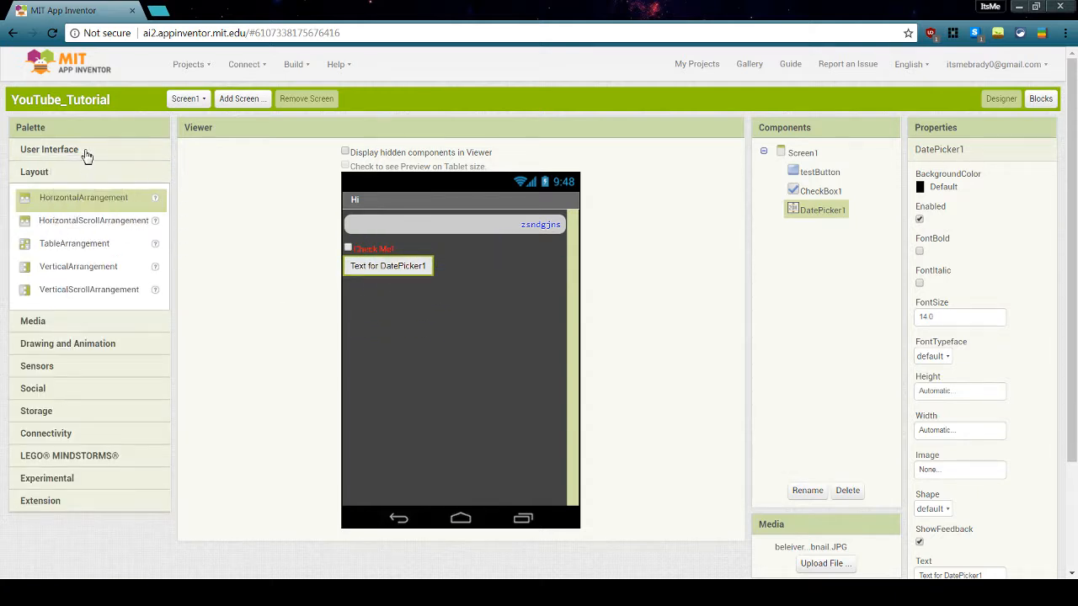
{"action": "left_click", "coordinate": [86, 151]}
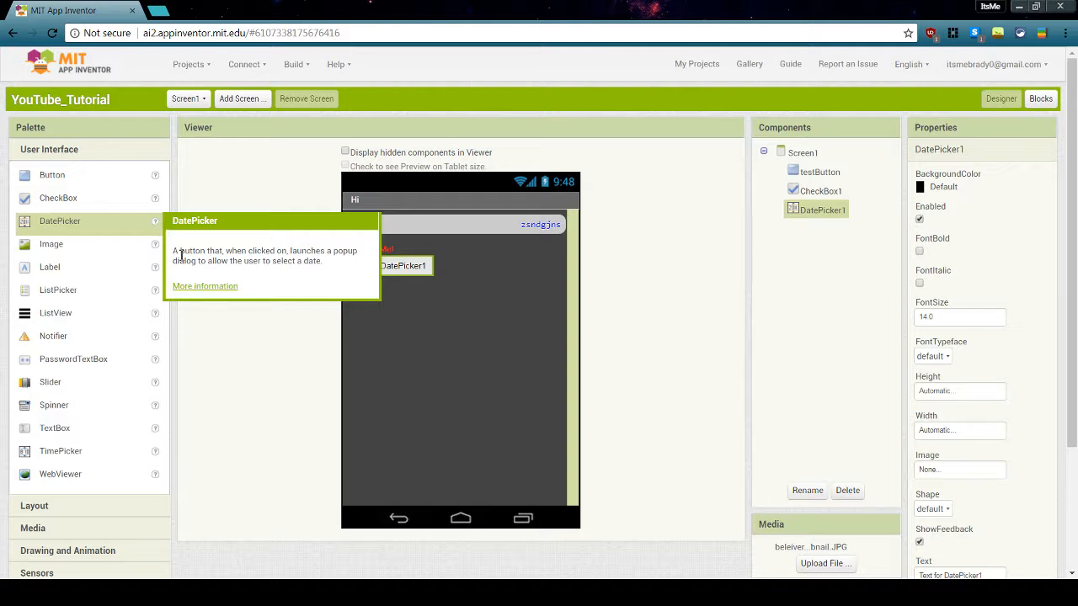
- Read the palette's help descriptions for components such as DatePicker, CheckBox, Button and Image
{"action": "left_click_drag", "start_coordinate": [174, 256], "coordinate": [335, 273]}
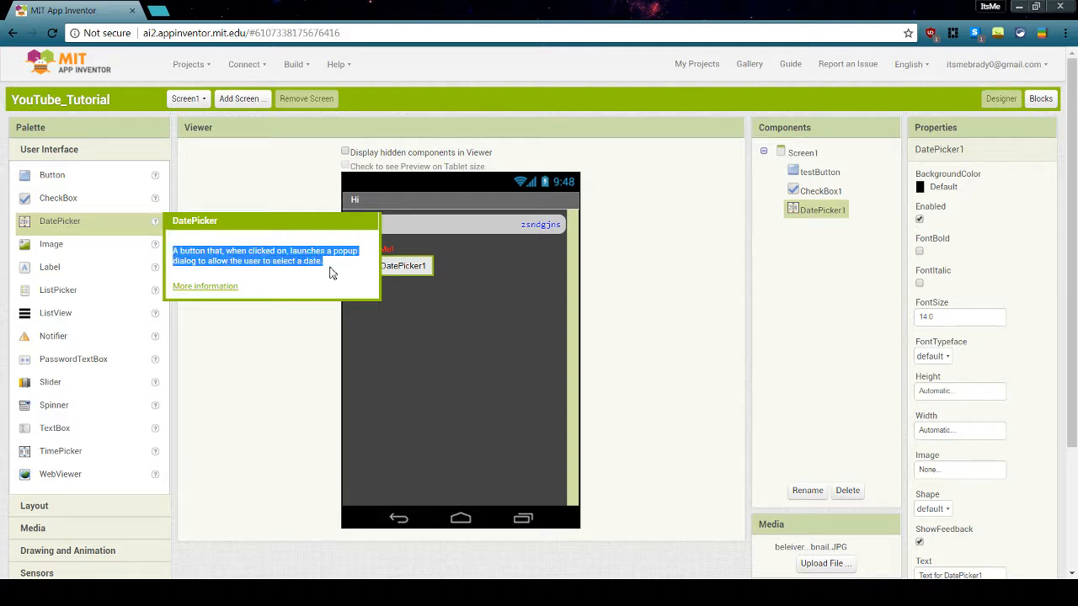
{"action": "left_click", "coordinate": [327, 267]}
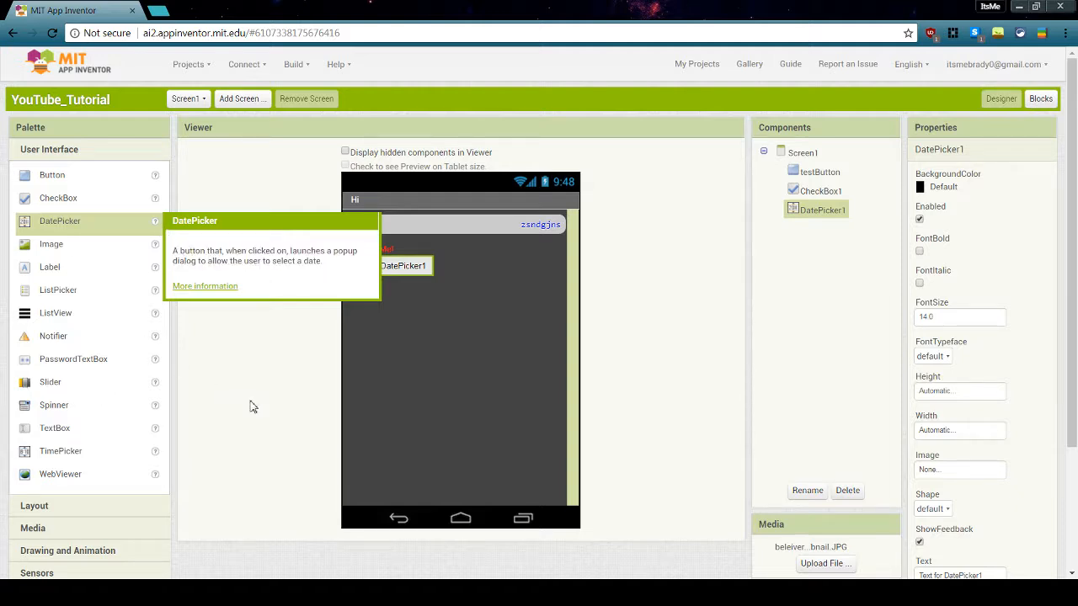
{"action": "left_click", "coordinate": [299, 356]}
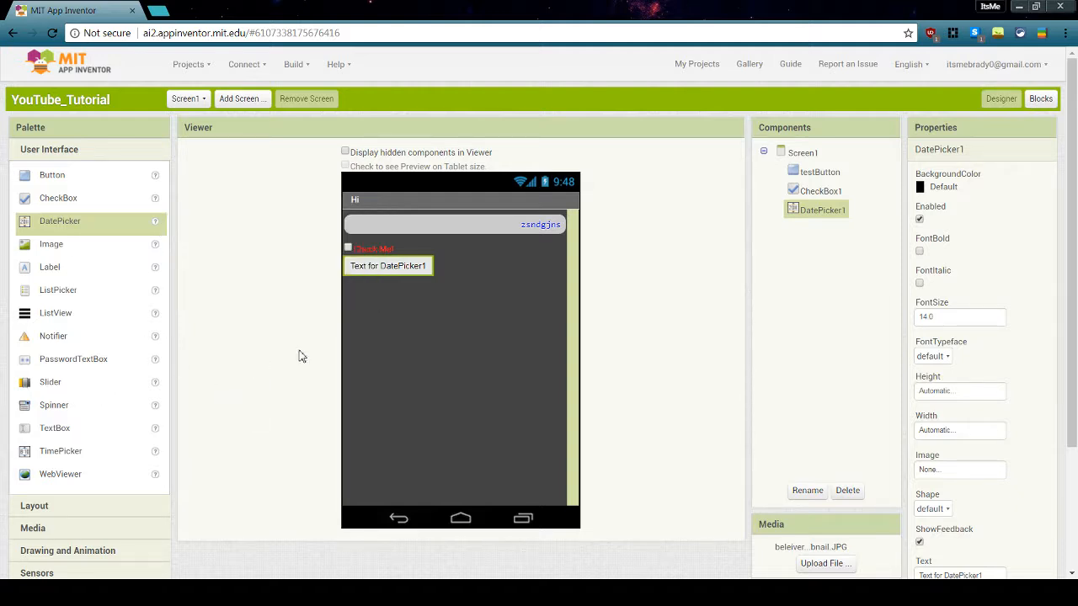
{"action": "left_click", "coordinate": [155, 202]}
{"action": "left_click", "coordinate": [157, 204]}
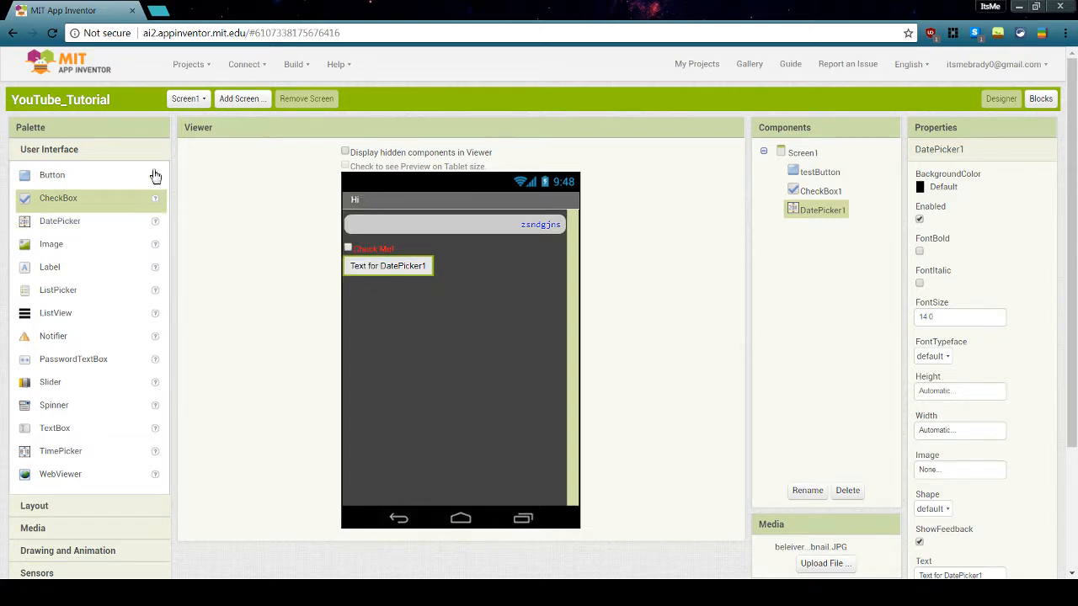
{"action": "left_click", "coordinate": [155, 176]}
{"action": "left_click", "coordinate": [156, 206]}
{"action": "left_click", "coordinate": [157, 246]}
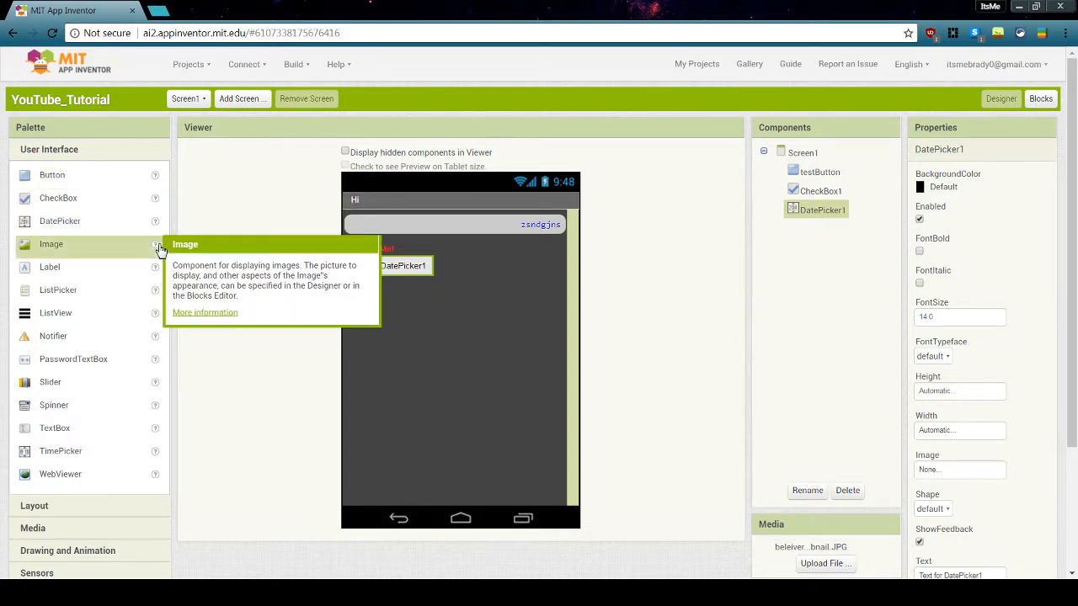
{"action": "left_click", "coordinate": [160, 246]}
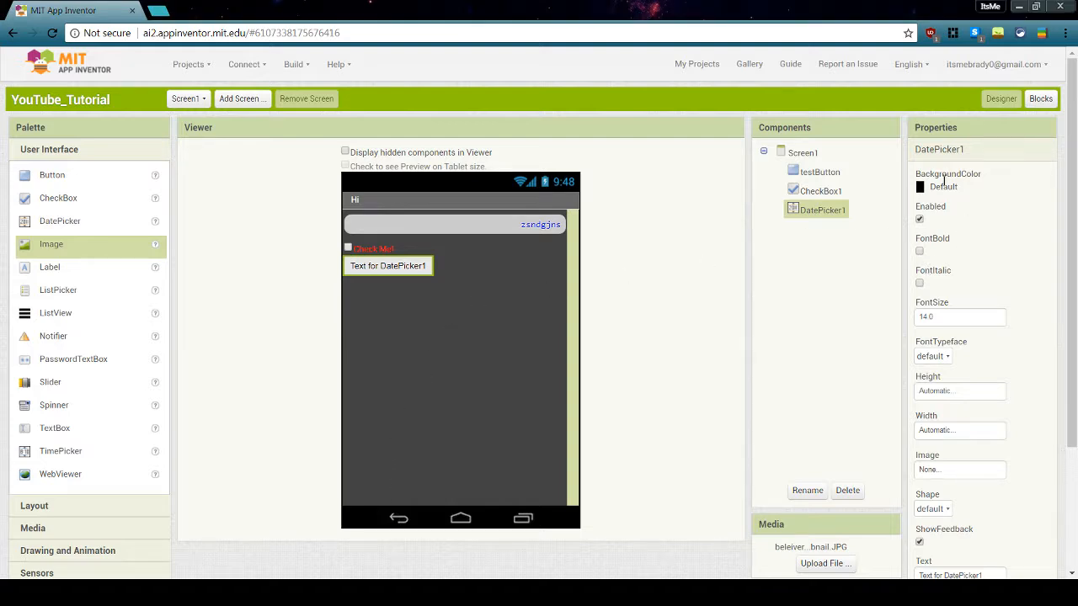
- Set DatePicker1's background color to Light Gray
{"action": "left_click", "coordinate": [940, 187]}
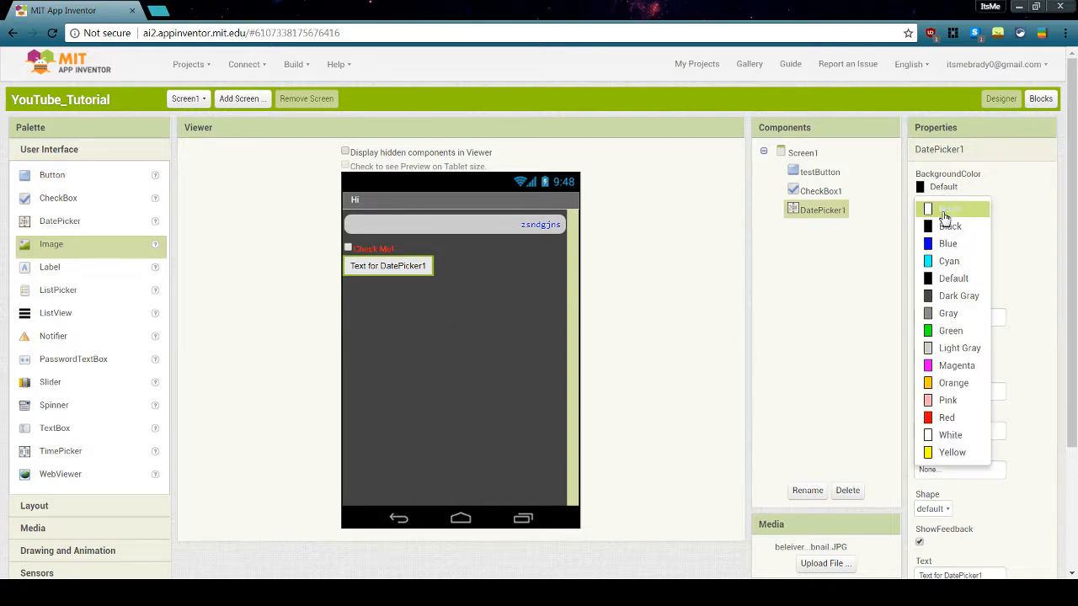
{"action": "left_click", "coordinate": [967, 348]}
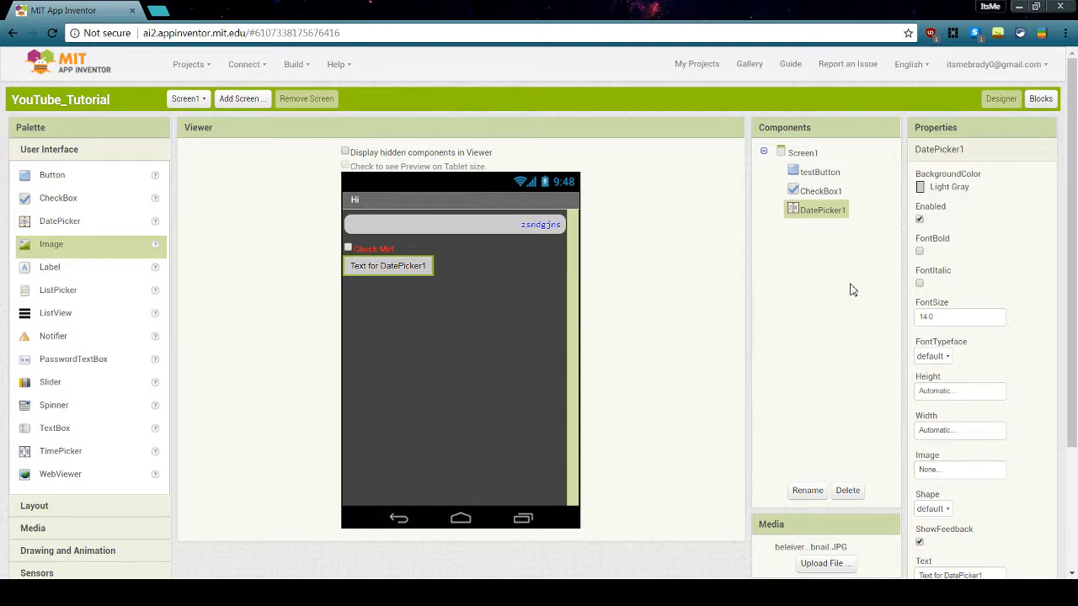
- Turn DatePicker1's FontBold on and off again, and check its Height options without changing them
{"action": "left_click", "coordinate": [919, 252]}
{"action": "left_click", "coordinate": [920, 252]}
{"action": "left_click", "coordinate": [958, 389]}
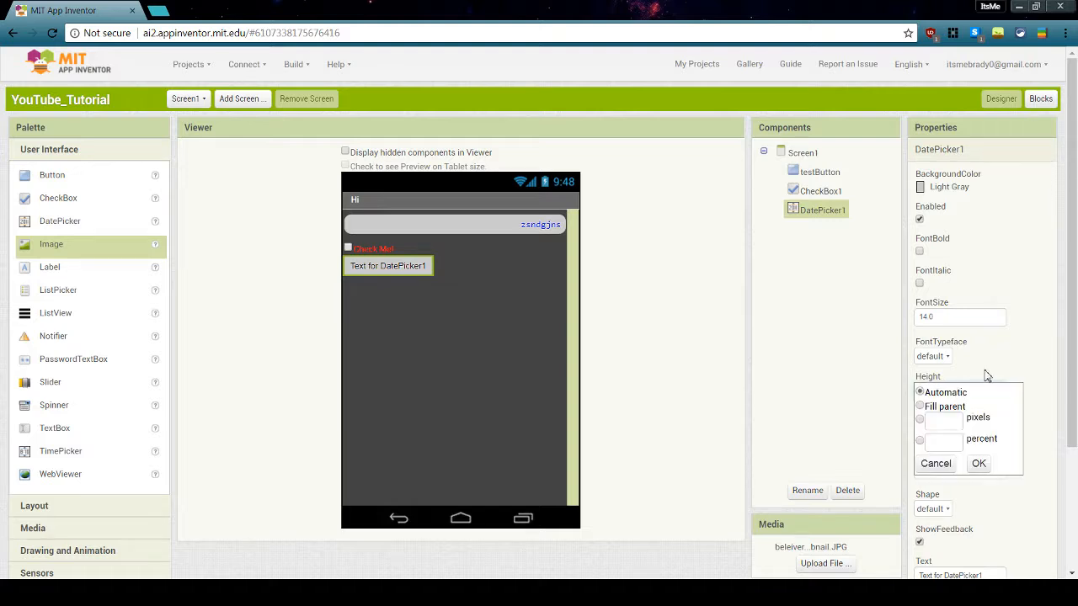
{"action": "left_click", "coordinate": [987, 376]}
- Set DatePicker1's Image property to beleiverthumbnail.JPG
{"action": "scroll", "coordinate": [1004, 421], "scroll_direction": "down", "scroll_amount": 1}
{"action": "left_click", "coordinate": [968, 410]}
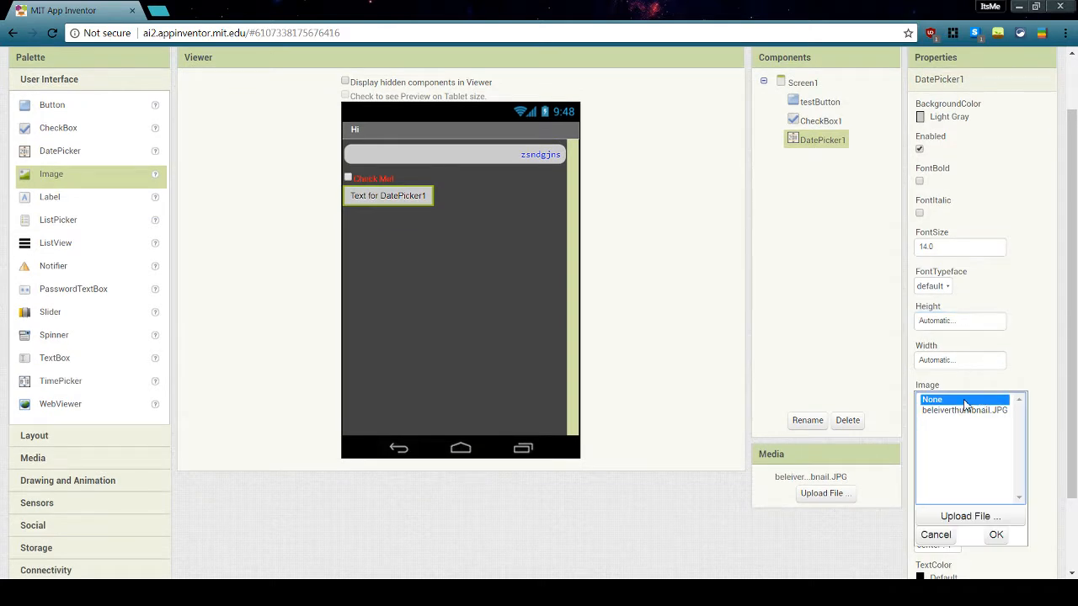
{"action": "left_click", "coordinate": [969, 420]}
{"action": "left_click", "coordinate": [987, 534]}
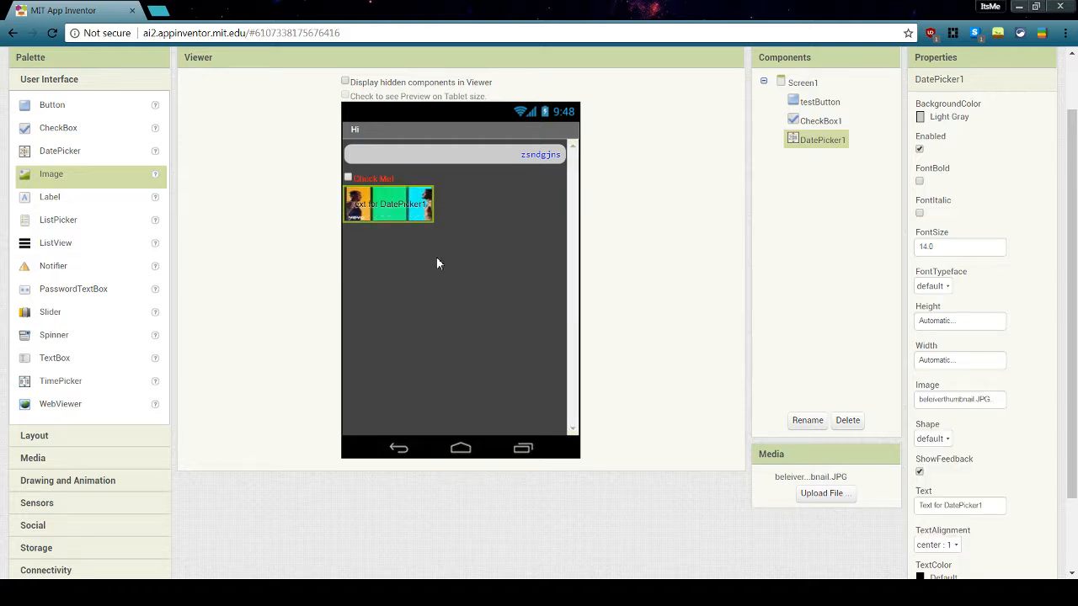
{"action": "left_click", "coordinate": [968, 402]}
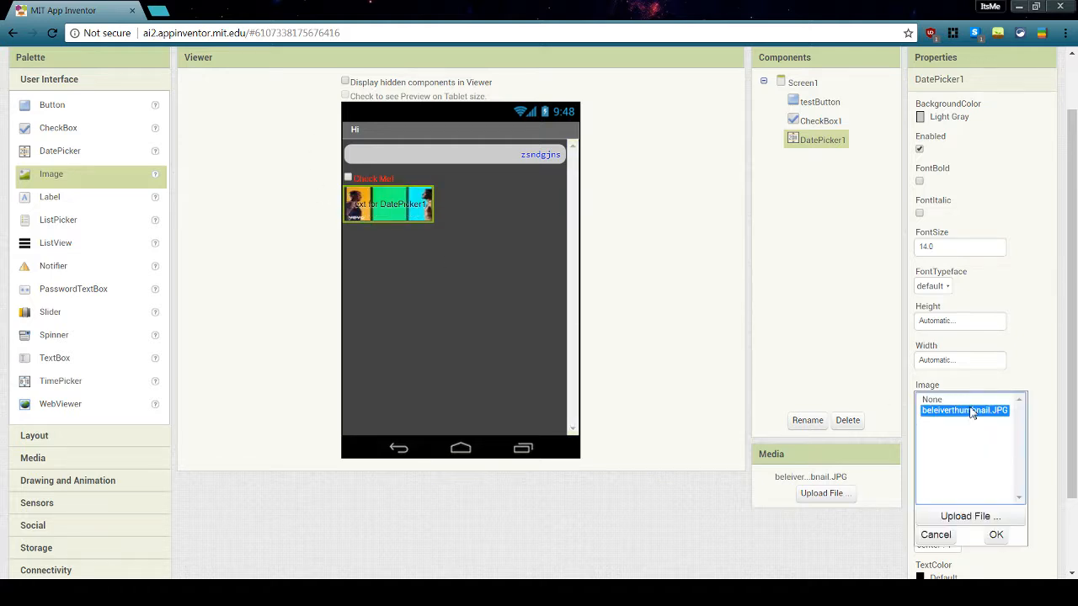
{"action": "left_click", "coordinate": [995, 539]}
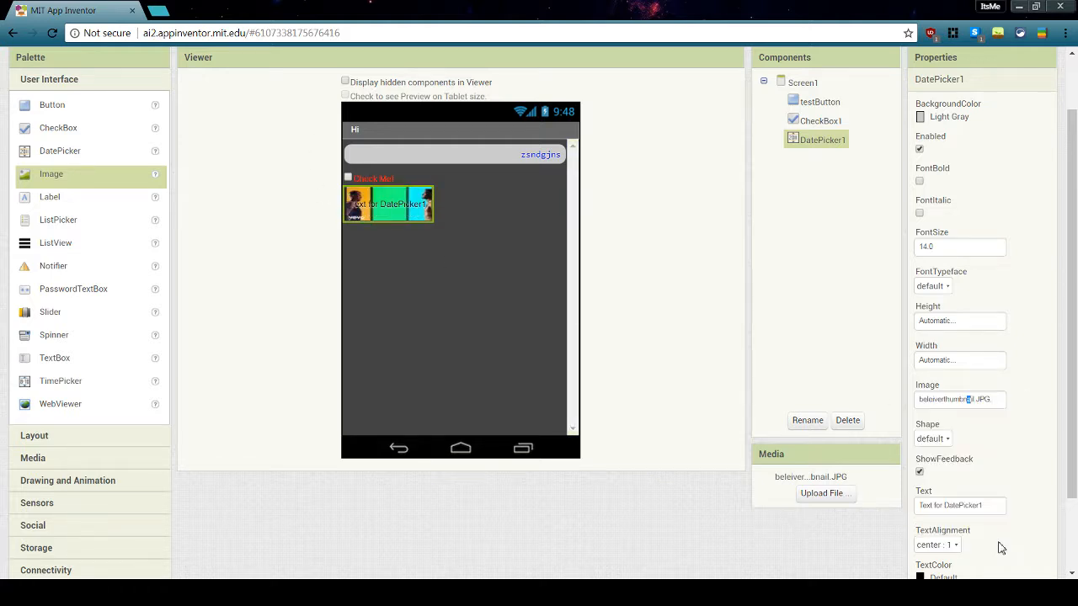
- Try the rounded and rectangular shapes on DatePicker1 with its image, and return the shape to default
{"action": "left_click", "coordinate": [947, 442]}
{"action": "left_click", "coordinate": [943, 478]}
{"action": "left_click", "coordinate": [948, 441]}
{"action": "left_click", "coordinate": [948, 496]}
{"action": "left_click", "coordinate": [947, 440]}
{"action": "left_click", "coordinate": [937, 461]}
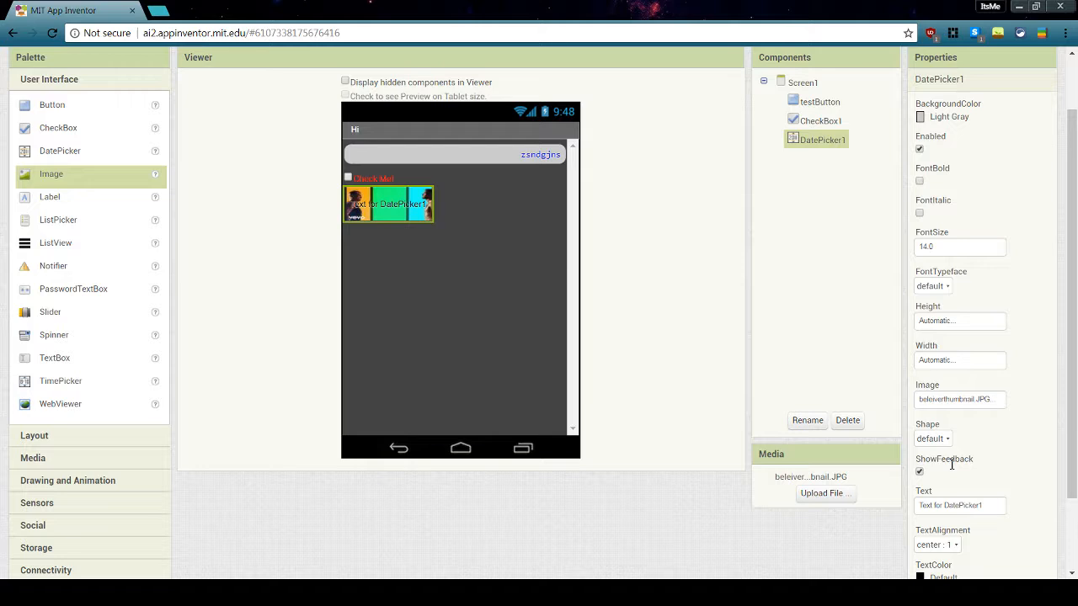
- Remove the picture from DatePicker1 by setting its Image property to None
{"action": "left_click", "coordinate": [982, 401]}
{"action": "left_click", "coordinate": [982, 401]}
{"action": "left_click", "coordinate": [996, 536]}
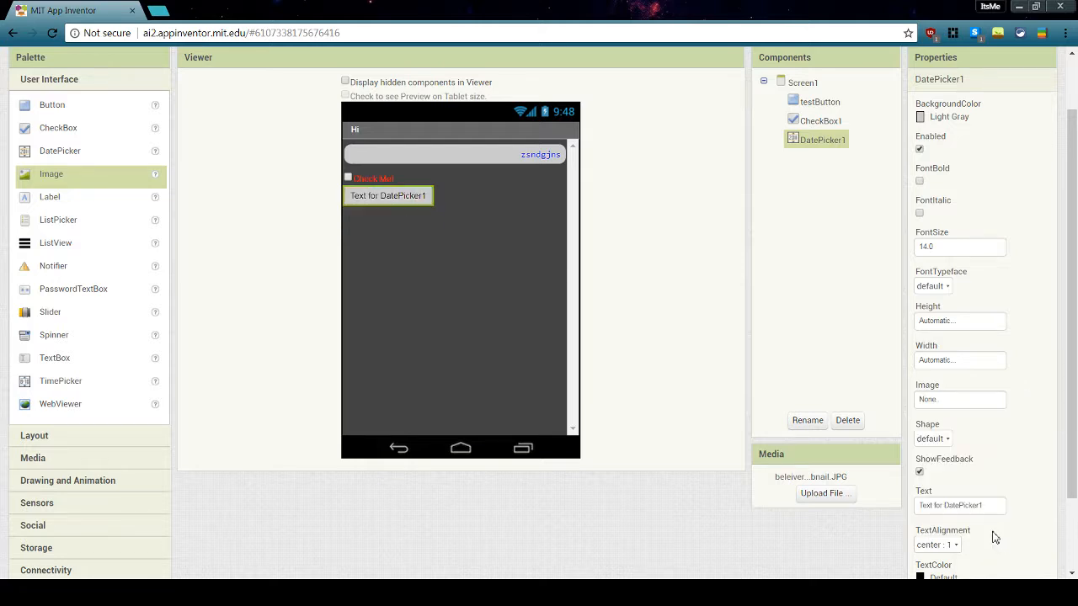
- Set DatePicker1's shape to rounded, keeping ShowFeedback enabled
{"action": "left_click", "coordinate": [935, 439]}
{"action": "left_click", "coordinate": [941, 479]}
{"action": "left_click", "coordinate": [936, 439]}
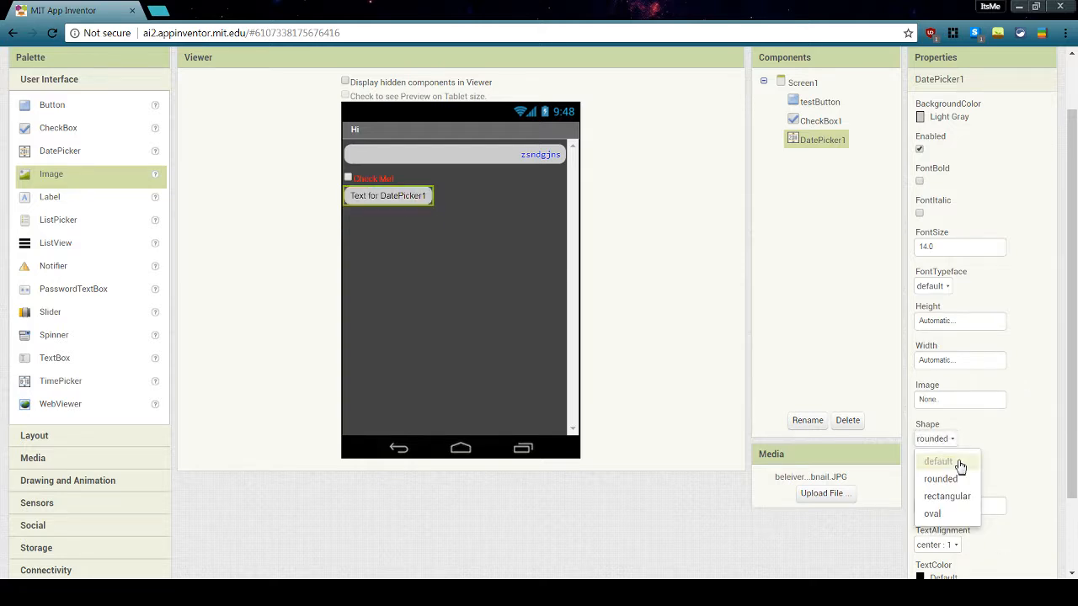
{"action": "left_click", "coordinate": [943, 442]}
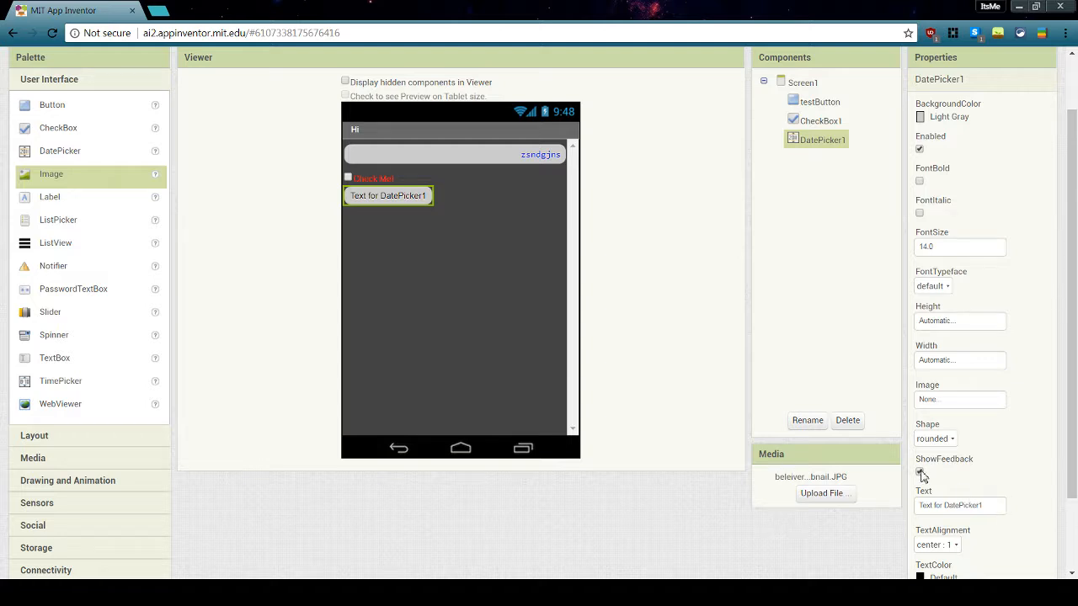
{"action": "left_click", "coordinate": [919, 472]}
- Change DatePicker1's text to "Pick a Date..."
{"action": "left_click", "coordinate": [987, 505]}
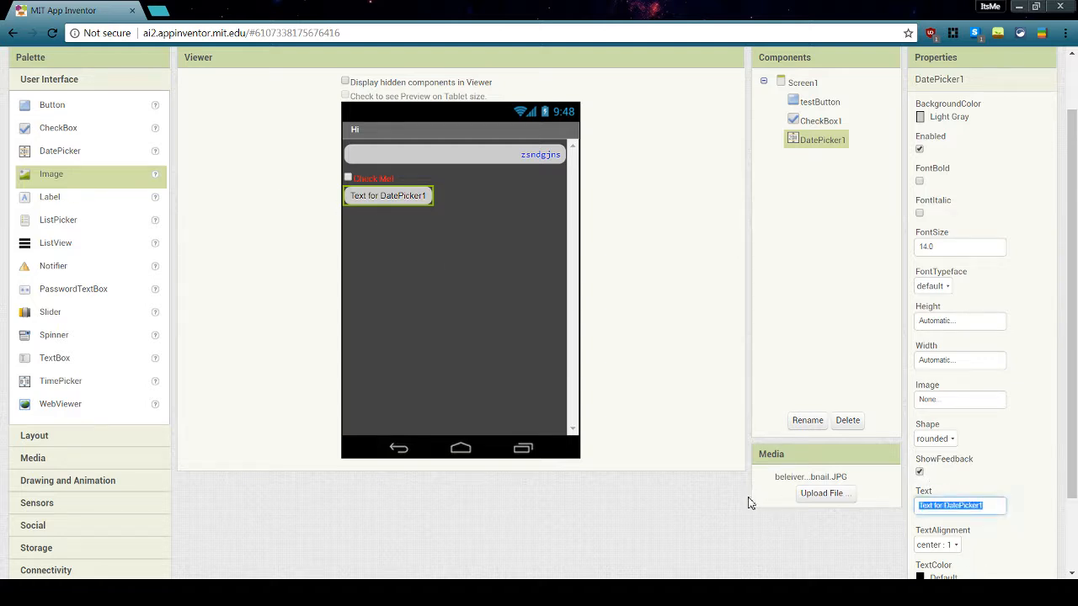
{"action": "key", "text": "BackSpace"}
{"action": "key", "text": "Return"}
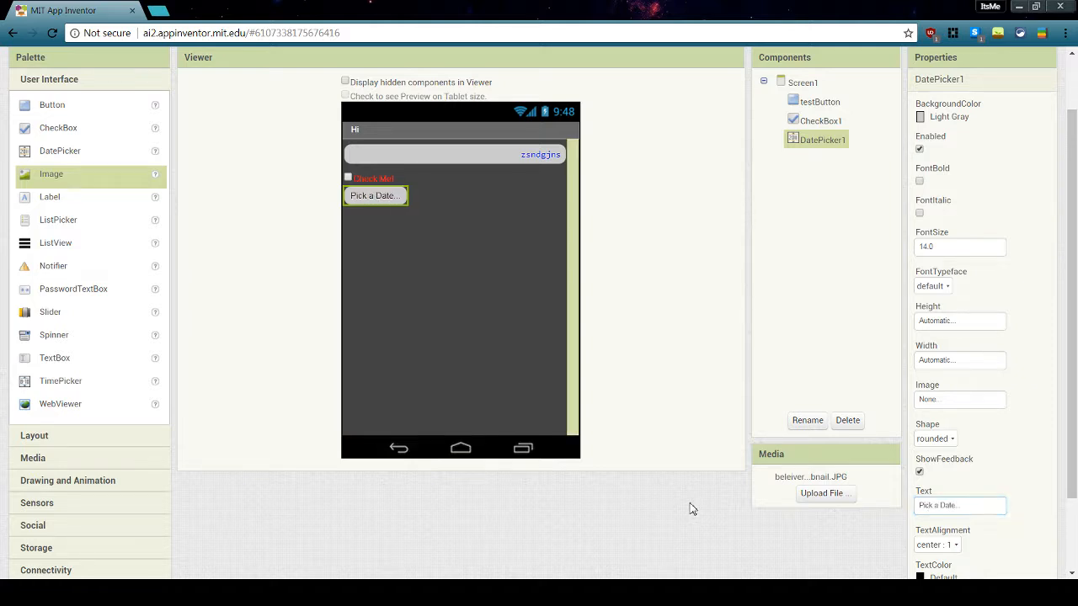
- Try right : 2 and left : 0 as DatePicker1's text alignment
{"action": "scroll", "coordinate": [415, 284], "scroll_direction": "down", "scroll_amount": 1}
{"action": "scroll", "coordinate": [472, 278], "scroll_direction": "up", "scroll_amount": 1}
{"action": "scroll", "coordinate": [1051, 533], "scroll_direction": "down", "scroll_amount": 1}
{"action": "left_click", "coordinate": [935, 475]}
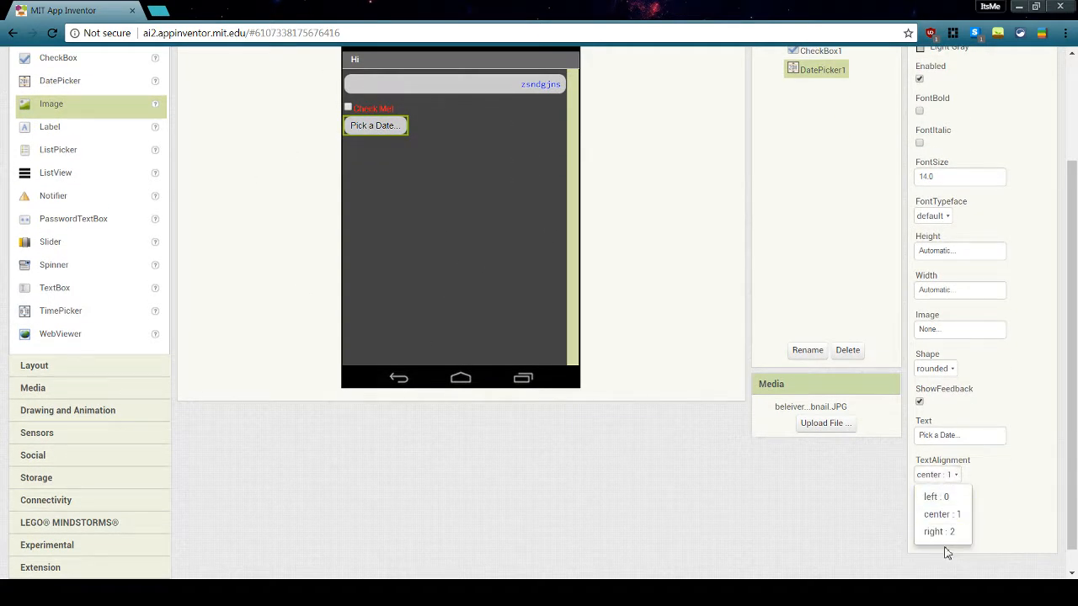
{"action": "left_click", "coordinate": [936, 532]}
{"action": "left_click", "coordinate": [942, 475]}
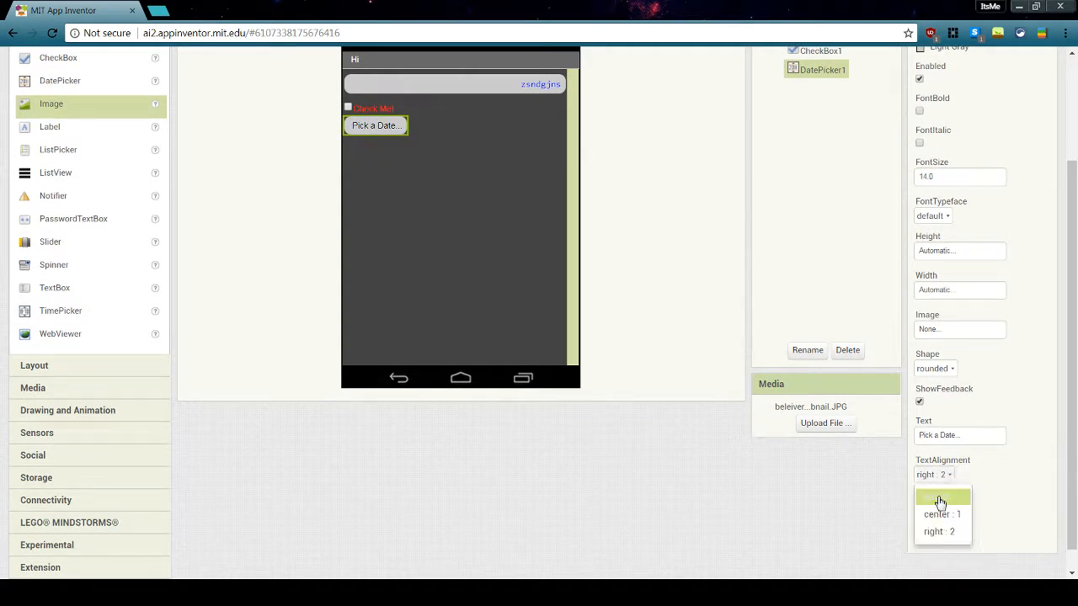
{"action": "left_click", "coordinate": [938, 497]}
- Set DatePicker1's width to Fill parent
{"action": "left_click", "coordinate": [979, 291]}
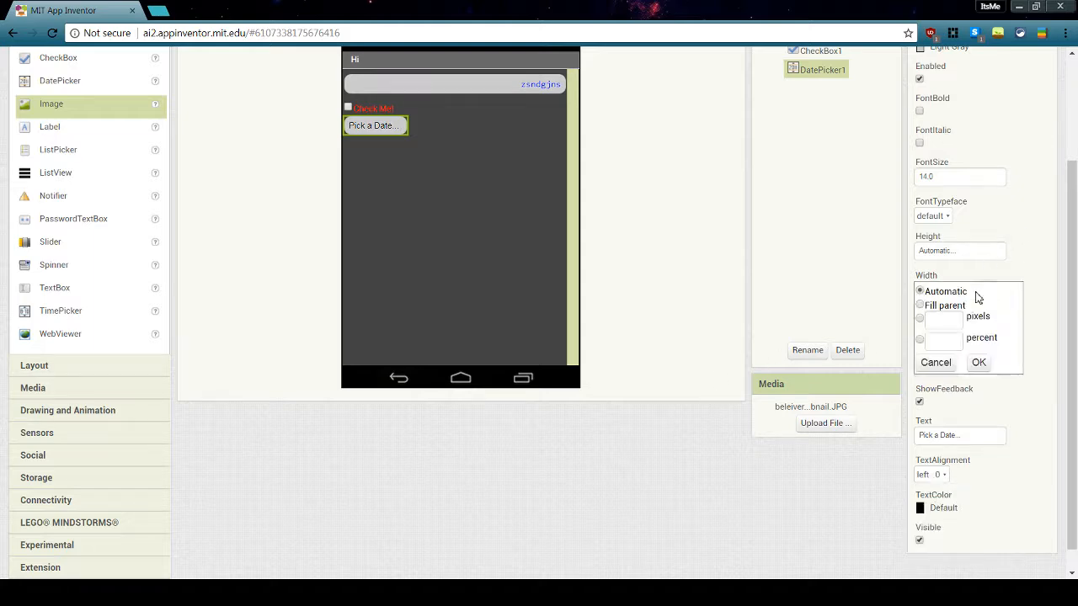
{"action": "left_click", "coordinate": [960, 308]}
{"action": "left_click", "coordinate": [976, 361]}
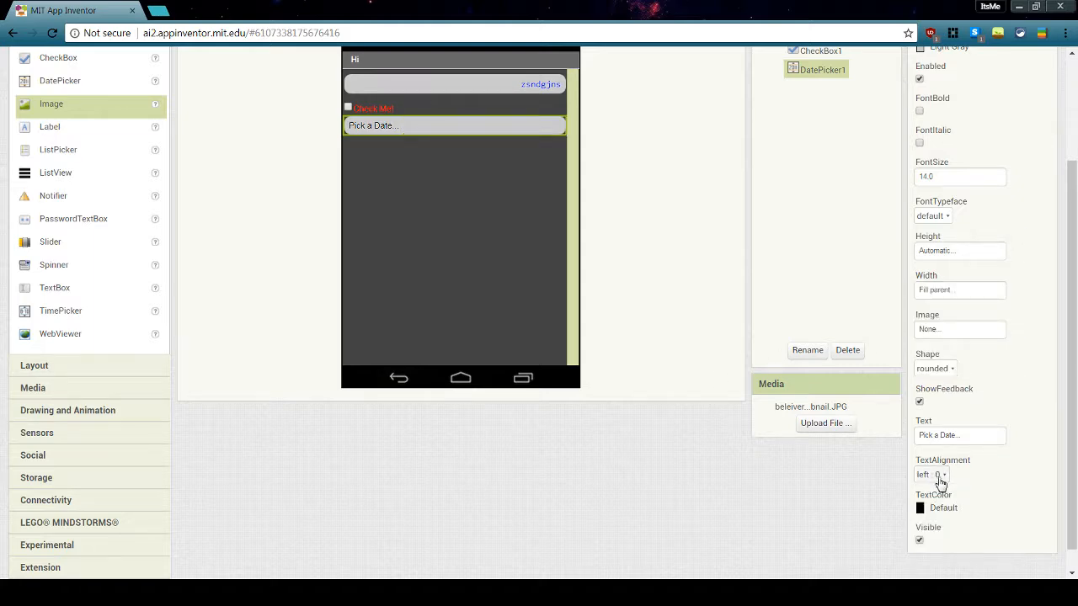
- Compare the center, right and left text alignments on the full-width DatePicker1 and settle on center : 1
{"action": "left_click", "coordinate": [938, 476]}
{"action": "left_click", "coordinate": [949, 515]}
{"action": "left_click", "coordinate": [940, 482]}
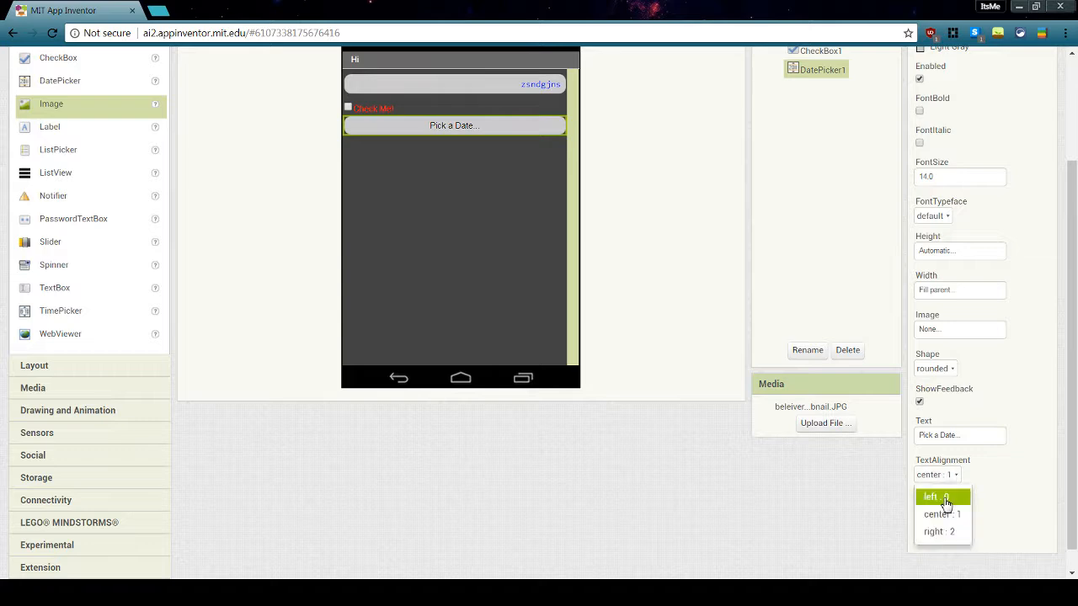
{"action": "left_click", "coordinate": [949, 533]}
{"action": "left_click", "coordinate": [944, 477]}
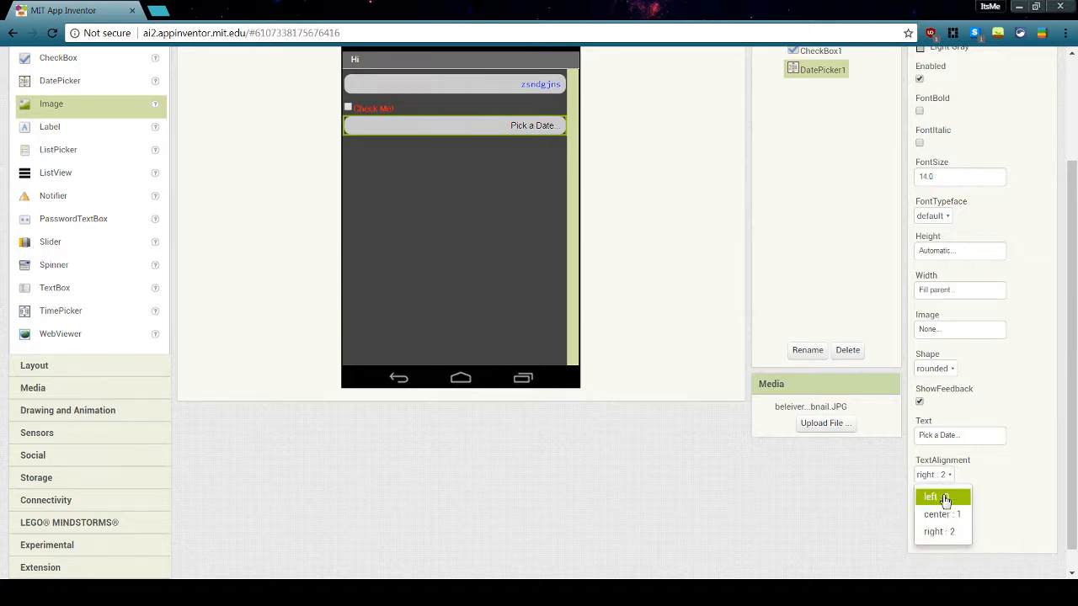
{"action": "left_click", "coordinate": [933, 496]}
{"action": "left_click", "coordinate": [943, 479]}
{"action": "left_click", "coordinate": [949, 513]}
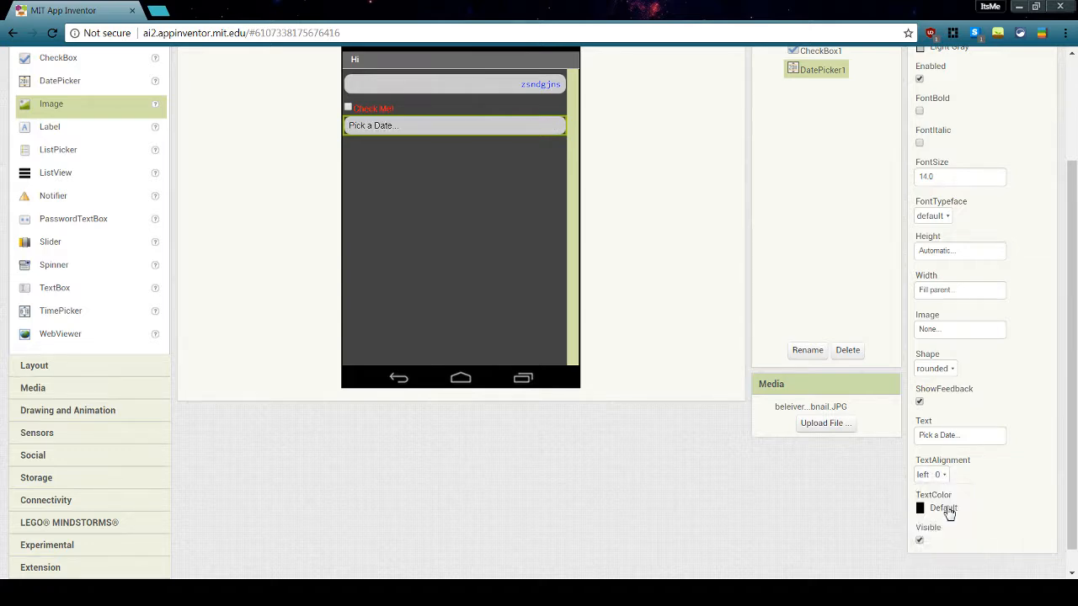
{"action": "left_click", "coordinate": [945, 477]}
{"action": "left_click", "coordinate": [949, 514]}
- Try Yellow, White and Pink as DatePicker1's text color and settle on Yellow
{"action": "left_click", "coordinate": [960, 512]}
{"action": "left_click", "coordinate": [952, 514]}
{"action": "left_click", "coordinate": [952, 514]}
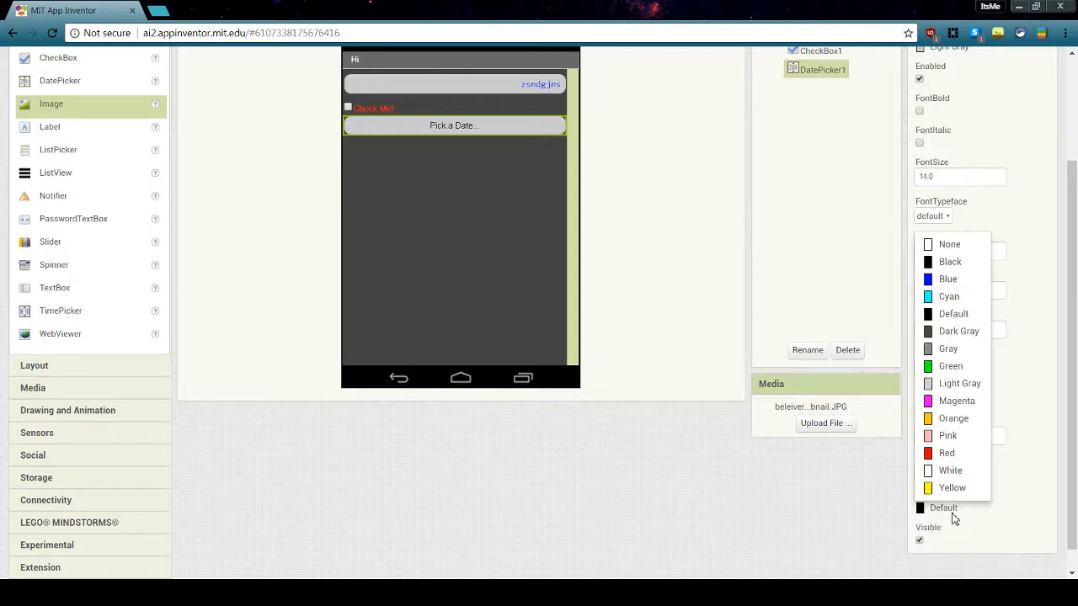
{"action": "left_click", "coordinate": [979, 540]}
{"action": "left_click", "coordinate": [949, 517]}
{"action": "left_click", "coordinate": [951, 489]}
{"action": "left_click", "coordinate": [954, 515]}
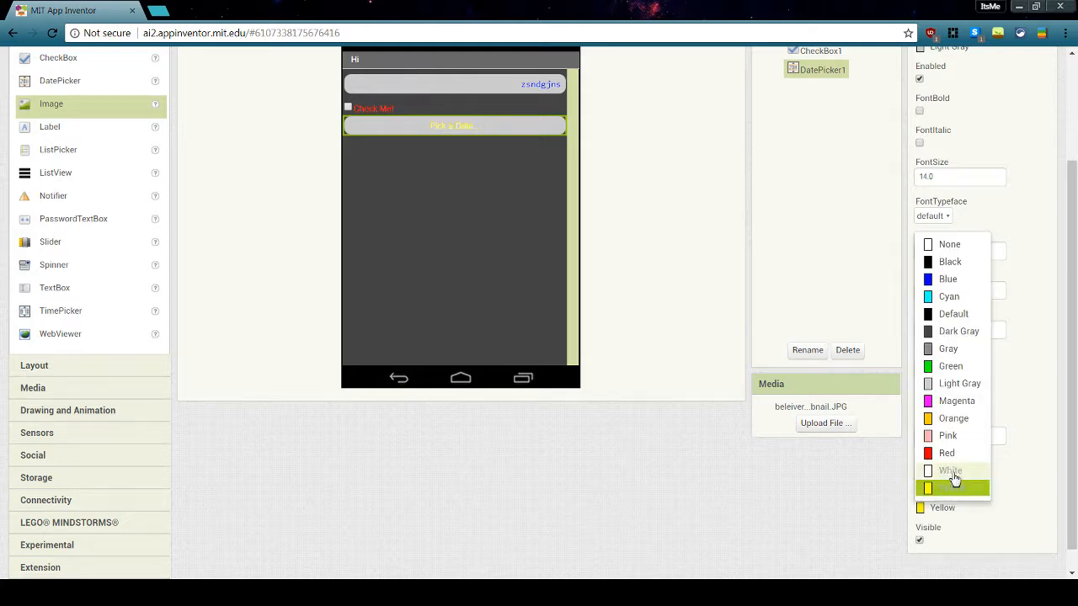
{"action": "left_click", "coordinate": [950, 471]}
{"action": "left_click", "coordinate": [940, 508]}
{"action": "left_click", "coordinate": [945, 439]}
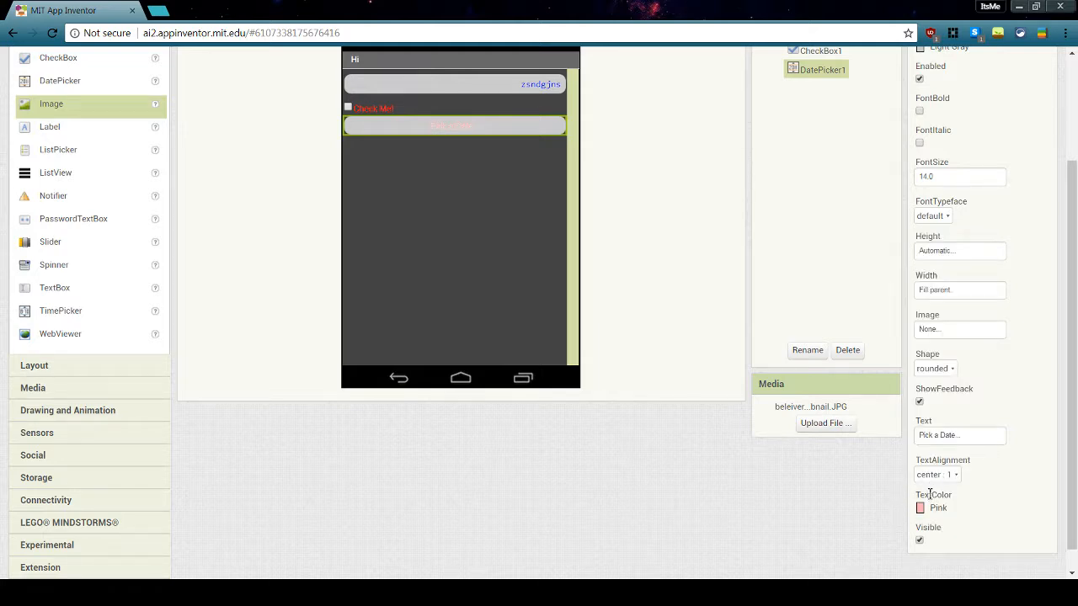
{"action": "left_click", "coordinate": [933, 507]}
{"action": "left_click", "coordinate": [958, 490]}
{"action": "scroll", "coordinate": [590, 388], "scroll_direction": "up", "scroll_amount": 3}
{"action": "scroll", "coordinate": [833, 422], "scroll_direction": "down", "scroll_amount": 3}
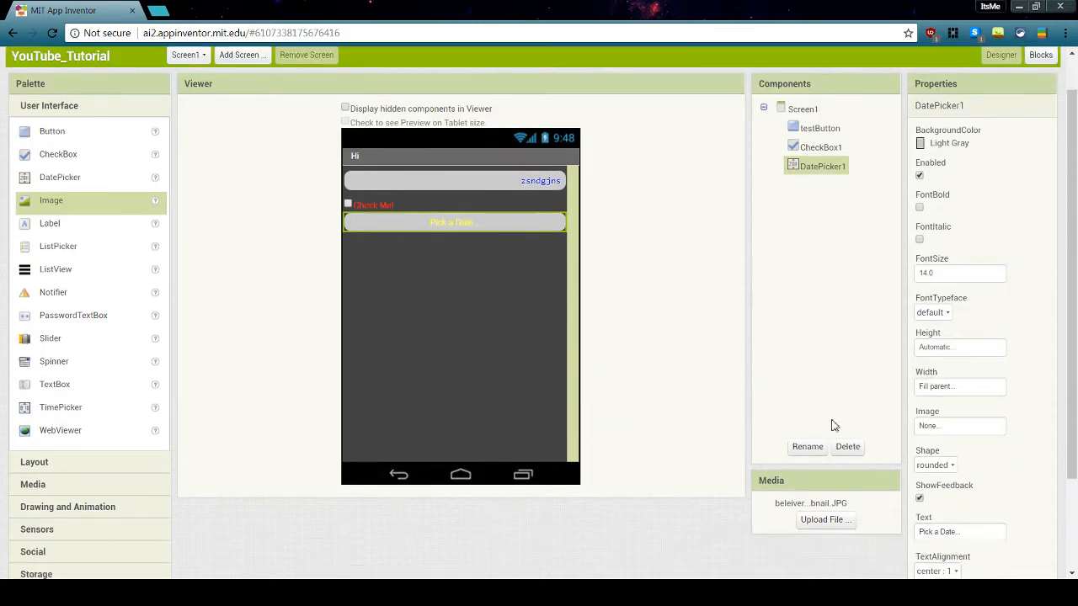
{"action": "left_click", "coordinate": [935, 510]}
{"action": "left_click", "coordinate": [904, 511]}
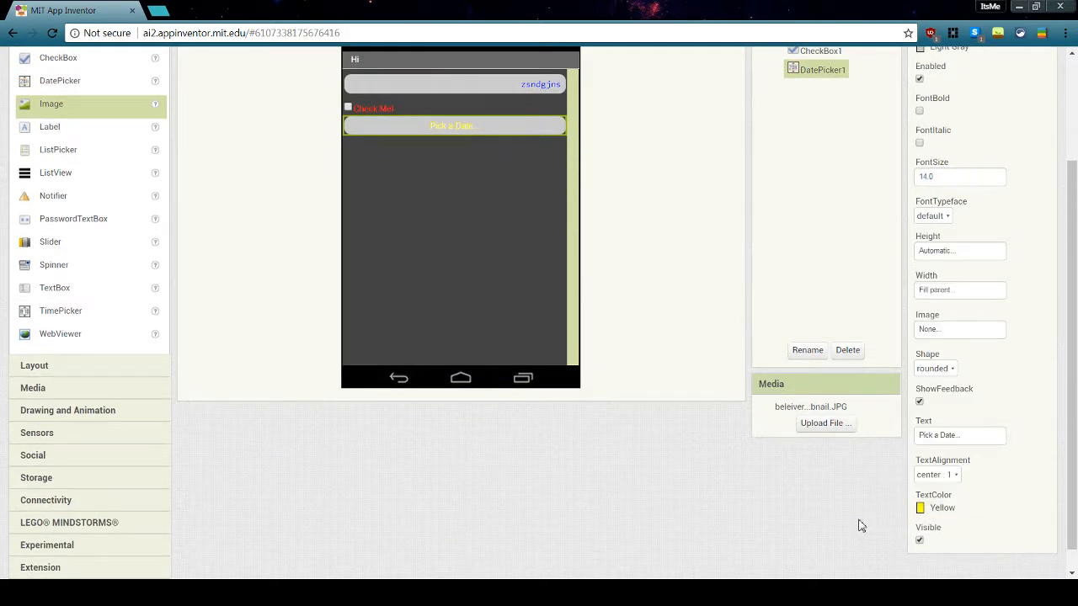
{"action": "scroll", "coordinate": [897, 460], "scroll_direction": "up", "scroll_amount": 3}
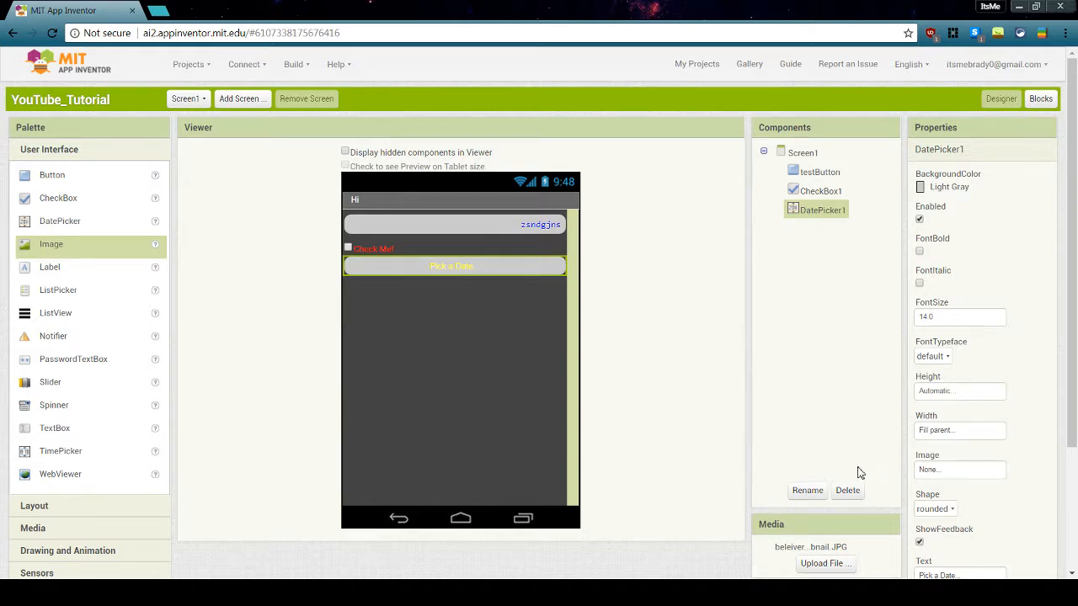
{"action": "scroll", "coordinate": [886, 404], "scroll_direction": "down", "scroll_amount": 2}
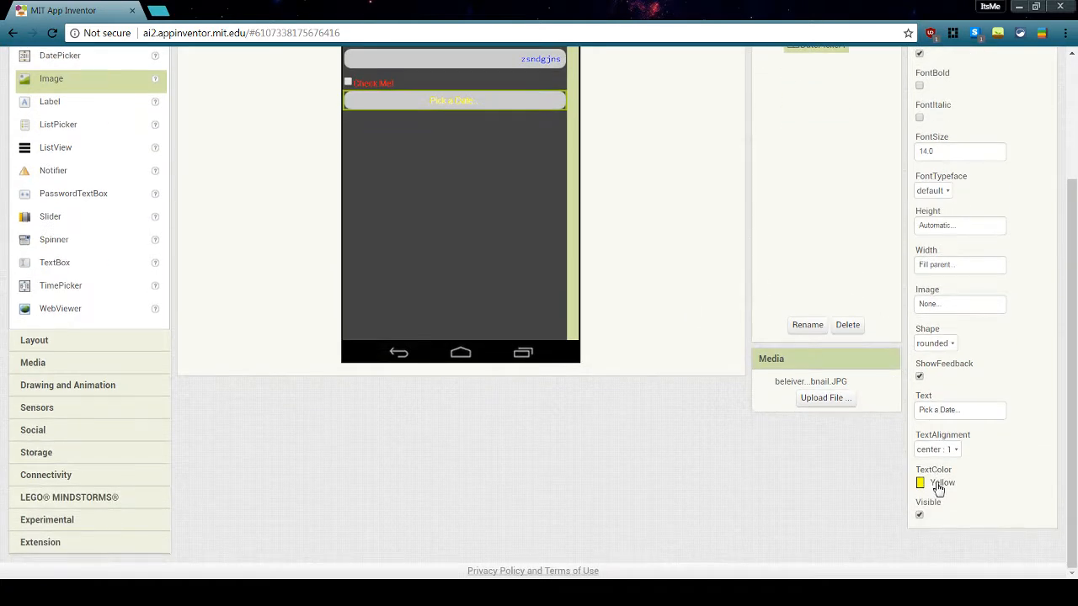
{"action": "left_click", "coordinate": [936, 482]}
{"action": "left_click", "coordinate": [796, 486]}
{"action": "scroll", "coordinate": [929, 525], "scroll_direction": "up", "scroll_amount": 1}
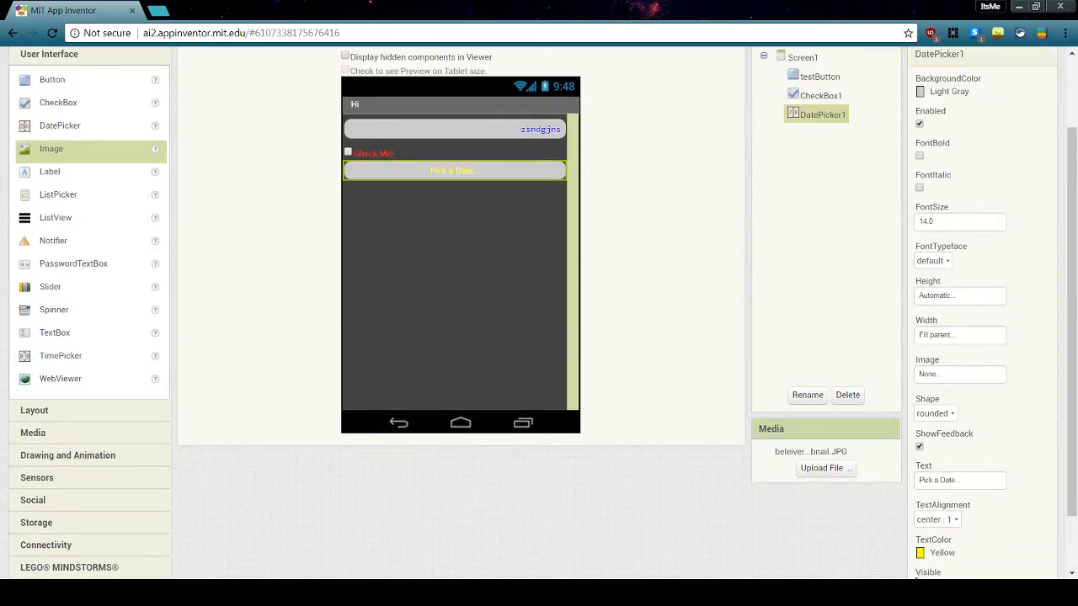
{"action": "scroll", "coordinate": [920, 573], "scroll_direction": "down", "scroll_amount": 1}
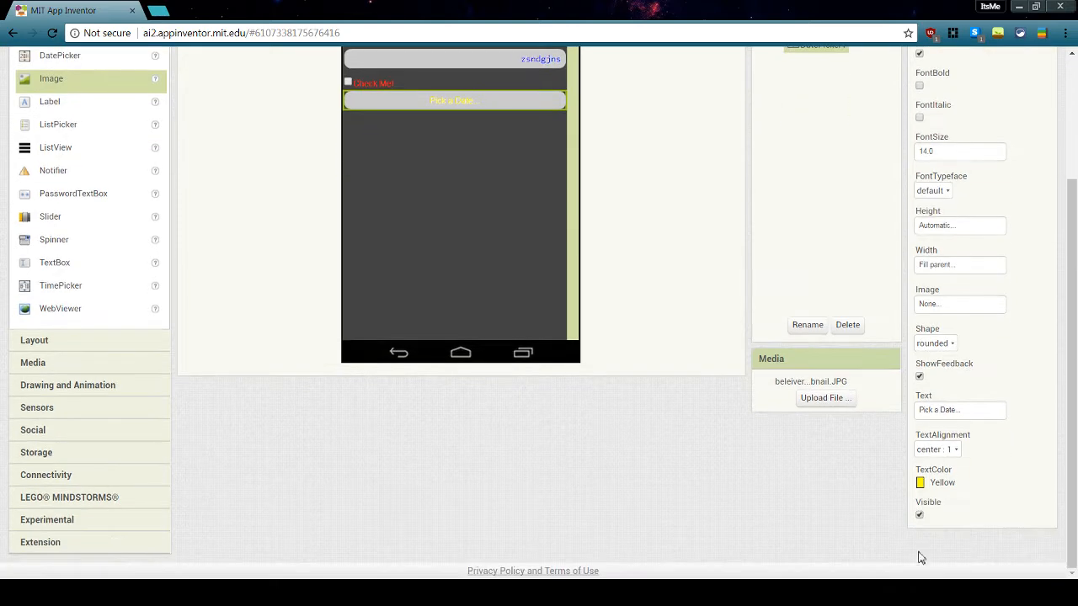
{"action": "left_click", "coordinate": [920, 515]}
- Add an Image component below DatePicker1 on Screen1
{"action": "scroll", "coordinate": [921, 524], "scroll_direction": "up", "scroll_amount": 2}
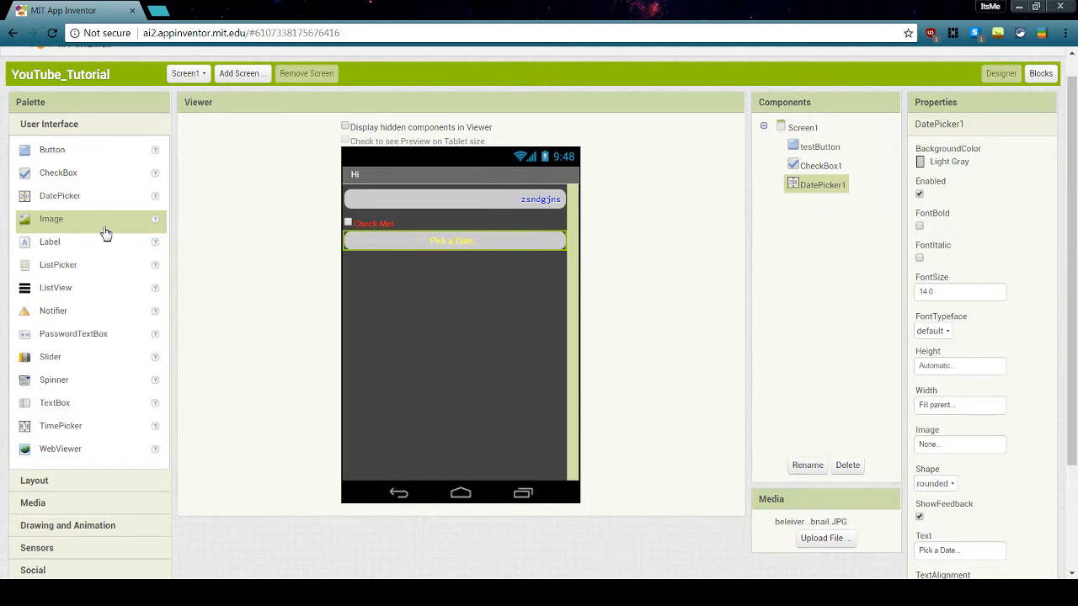
{"action": "left_click_drag", "start_coordinate": [103, 226], "coordinate": [476, 309]}
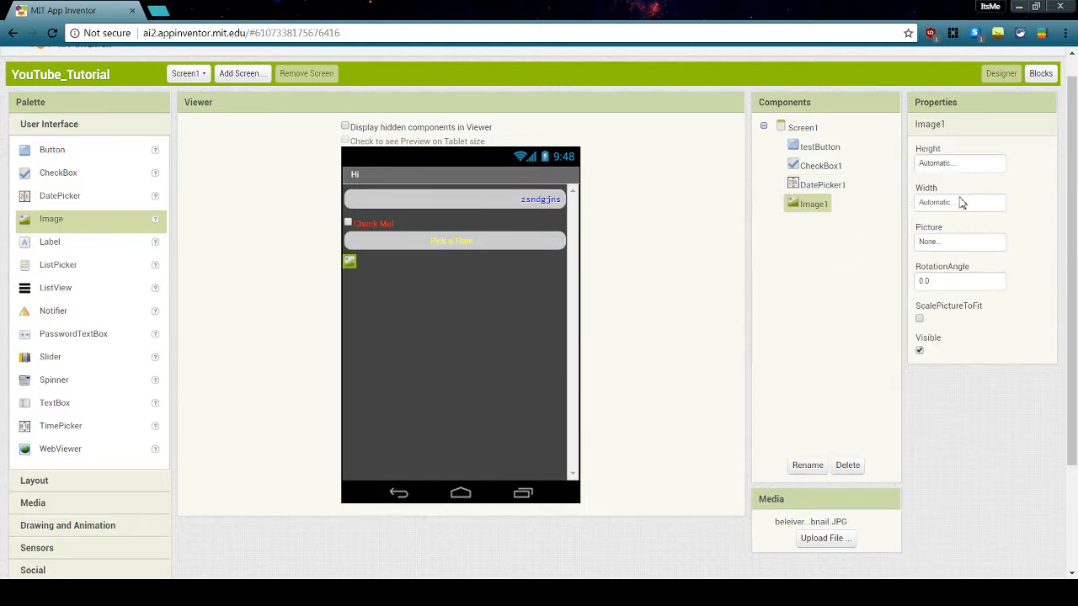
{"action": "left_click", "coordinate": [950, 168]}
{"action": "left_click", "coordinate": [967, 151]}
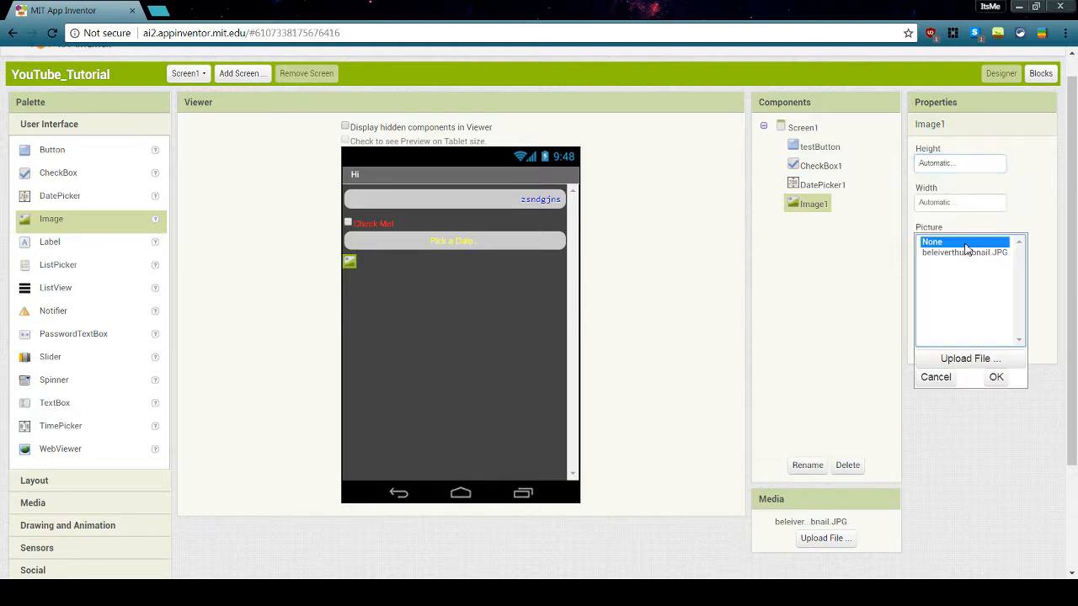
- Set Image1's picture to beleiverthumbnail.JPG and its width to Fill parent
{"action": "left_click", "coordinate": [968, 243]}
{"action": "left_click", "coordinate": [991, 254]}
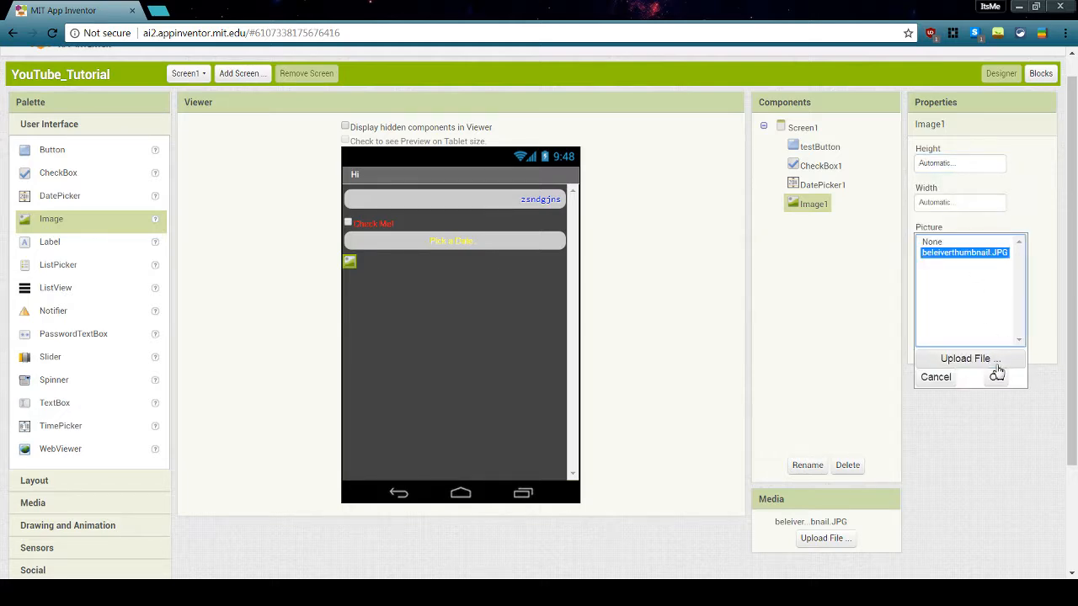
{"action": "left_click", "coordinate": [997, 375]}
{"action": "left_click", "coordinate": [958, 203]}
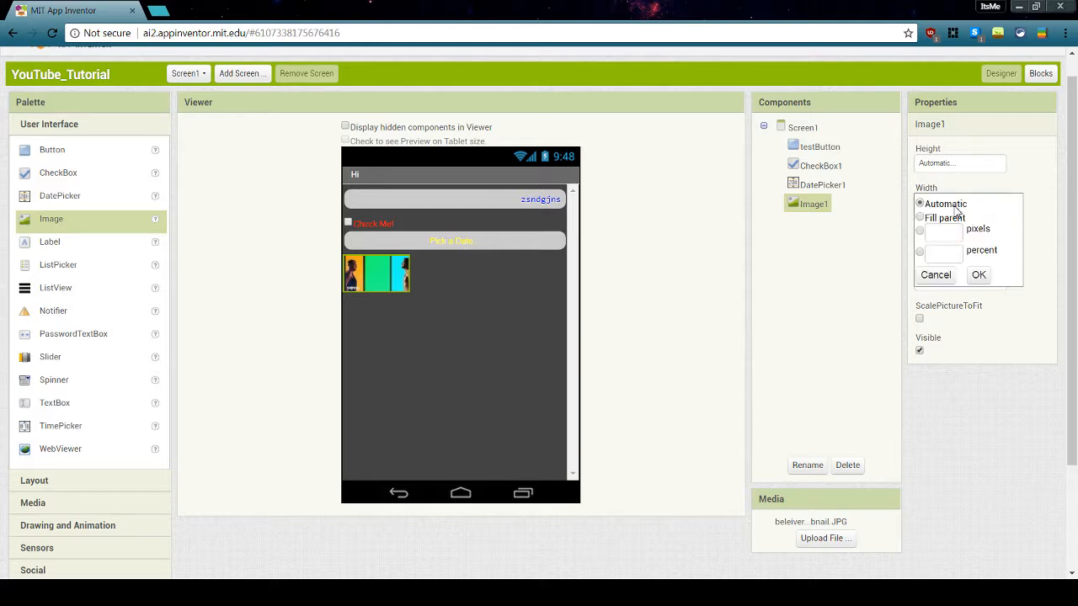
{"action": "left_click", "coordinate": [977, 274]}
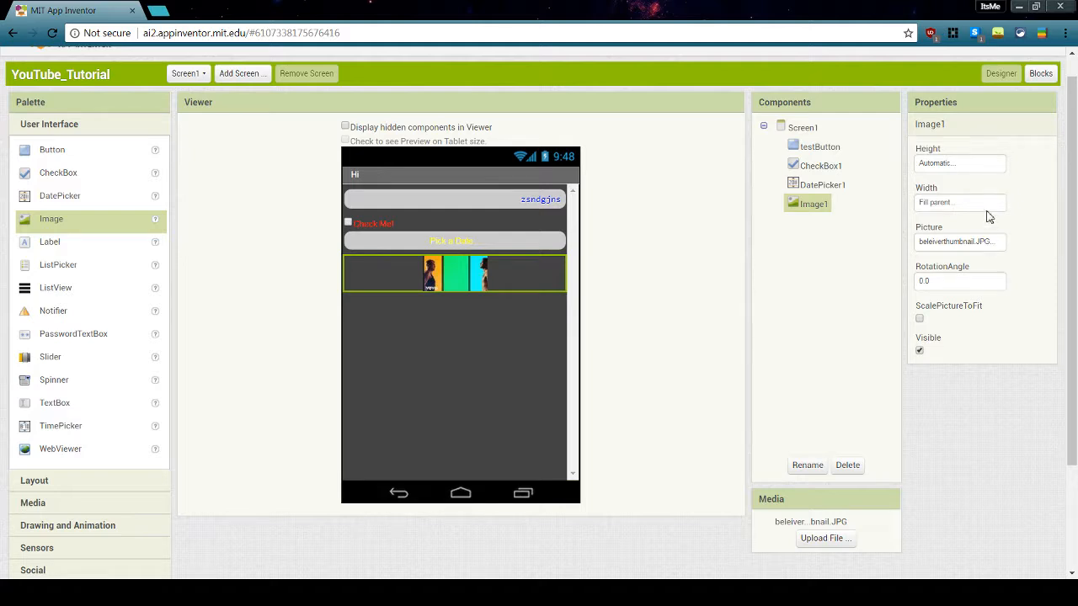
- Set Image1's width to Automatic
{"action": "left_click", "coordinate": [958, 203]}
{"action": "left_click", "coordinate": [952, 204]}
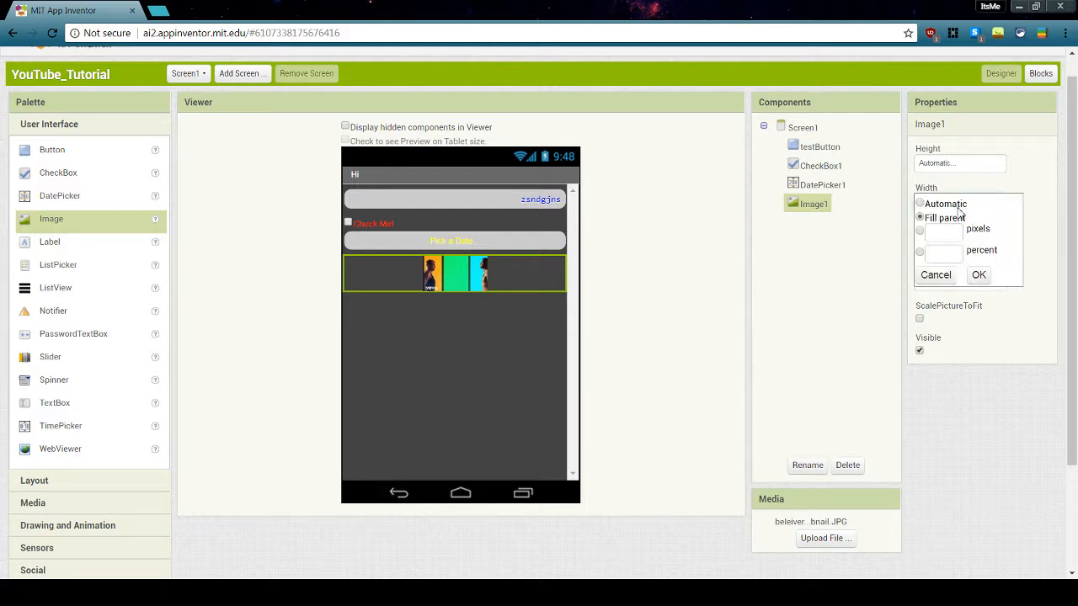
{"action": "left_click", "coordinate": [978, 278]}
- Try rotation angles of 180 and 34 on Image1
{"action": "left_click", "coordinate": [957, 284]}
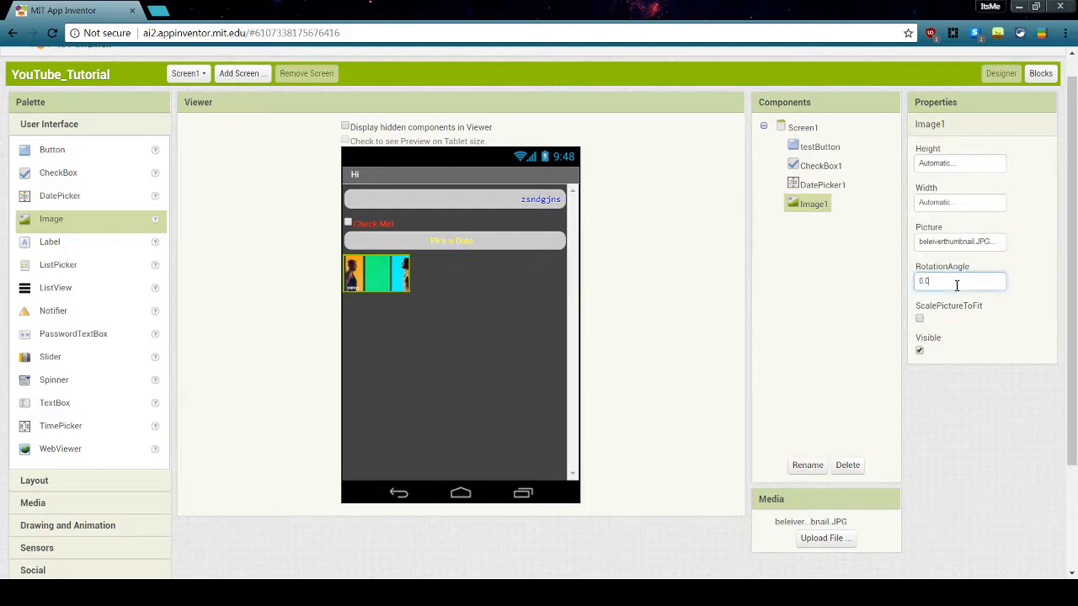
{"action": "type", "text": "180"}
{"action": "left_click", "coordinate": [792, 275]}
{"action": "left_click_drag", "start_coordinate": [946, 281], "coordinate": [912, 277]}
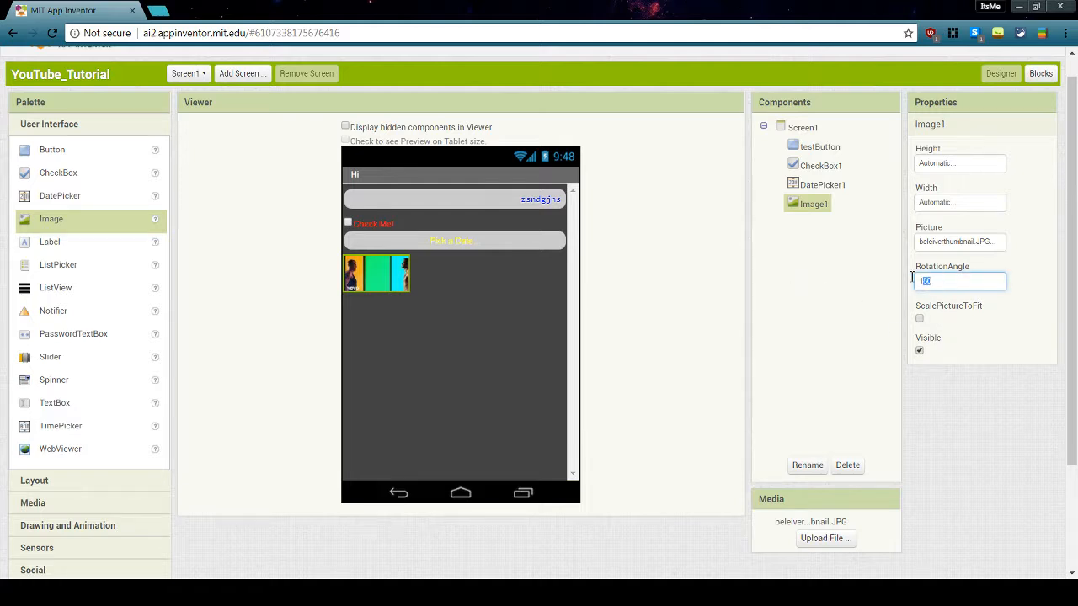
{"action": "type", "text": "34"}
{"action": "left_click", "coordinate": [756, 267]}
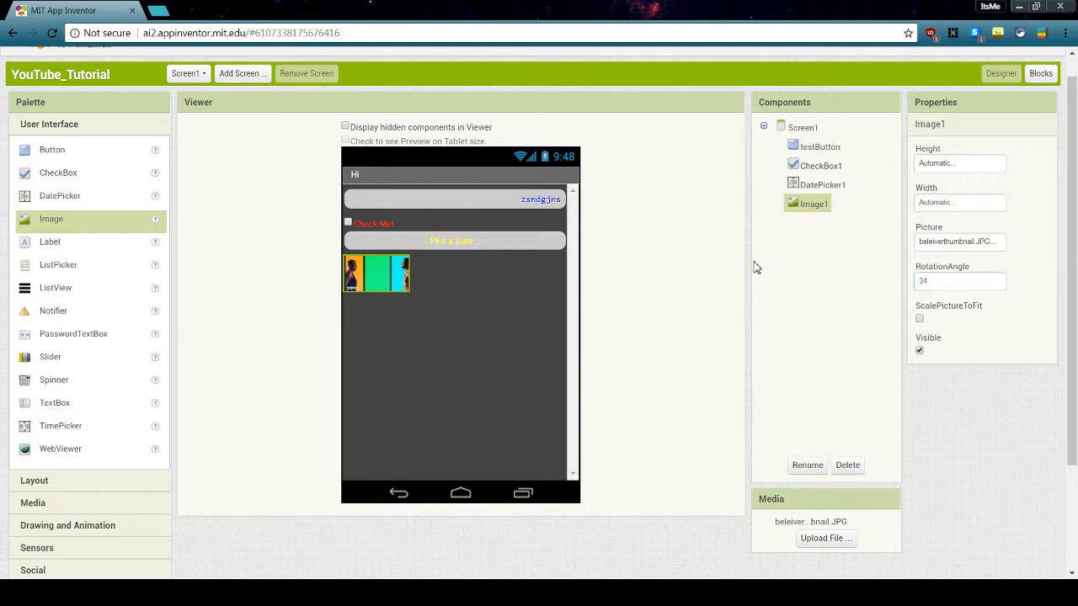
- Try clearing Image1's rotation angle
{"action": "left_click_drag", "start_coordinate": [943, 280], "coordinate": [904, 284]}
{"action": "key", "text": "BackSpace"}
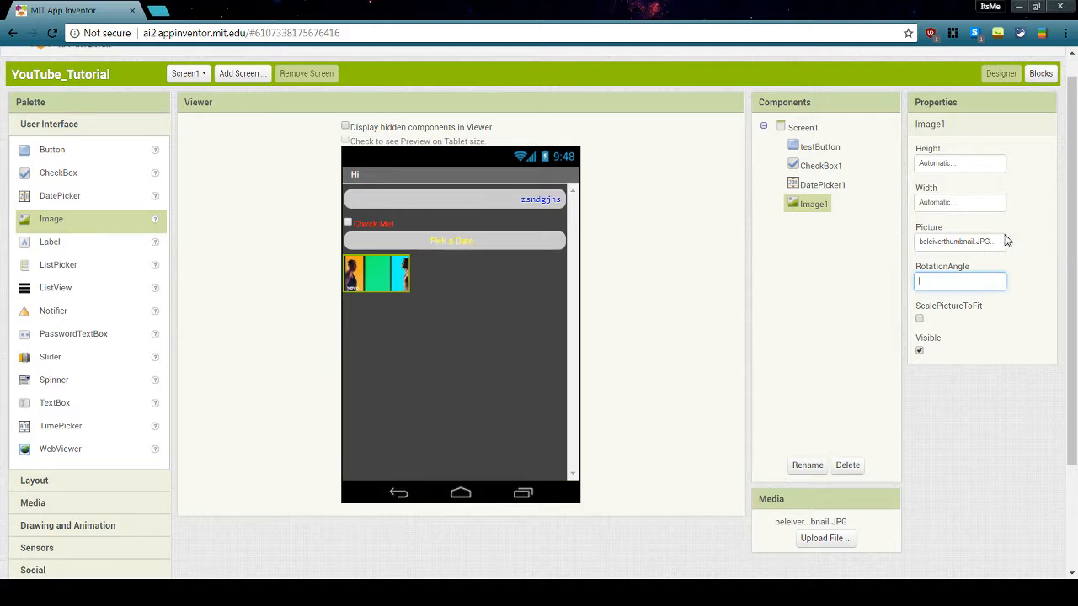
{"action": "left_click", "coordinate": [965, 200]}
{"action": "left_click", "coordinate": [656, 116]}
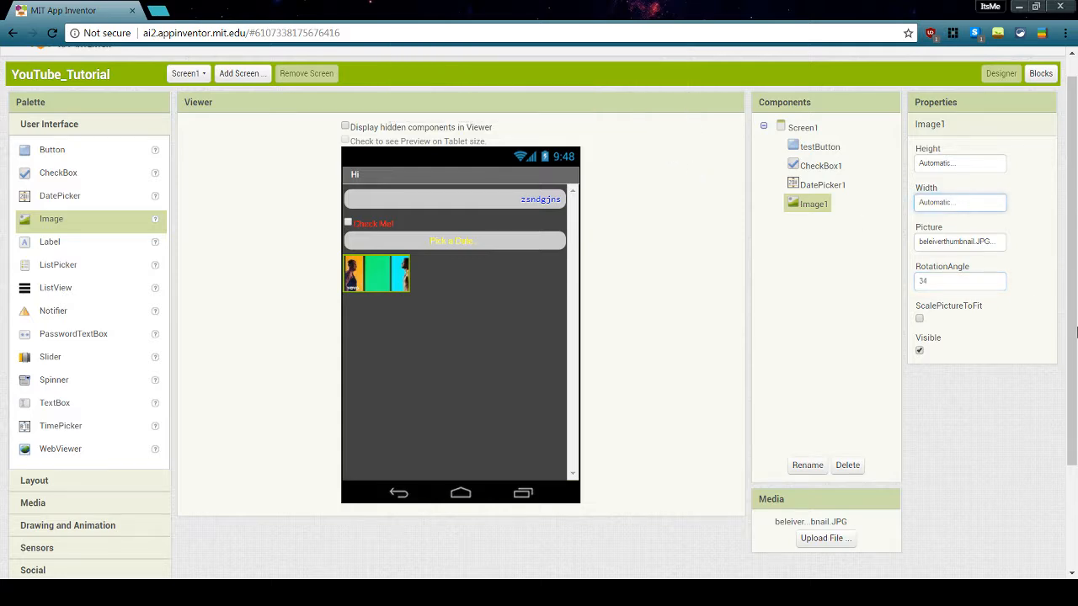
{"action": "left_click", "coordinate": [951, 286]}
{"action": "left_click", "coordinate": [960, 309]}
- Set both the width and the height of Image1 to Fill parent
{"action": "left_click", "coordinate": [937, 202]}
{"action": "left_click", "coordinate": [921, 217]}
{"action": "left_click", "coordinate": [974, 277]}
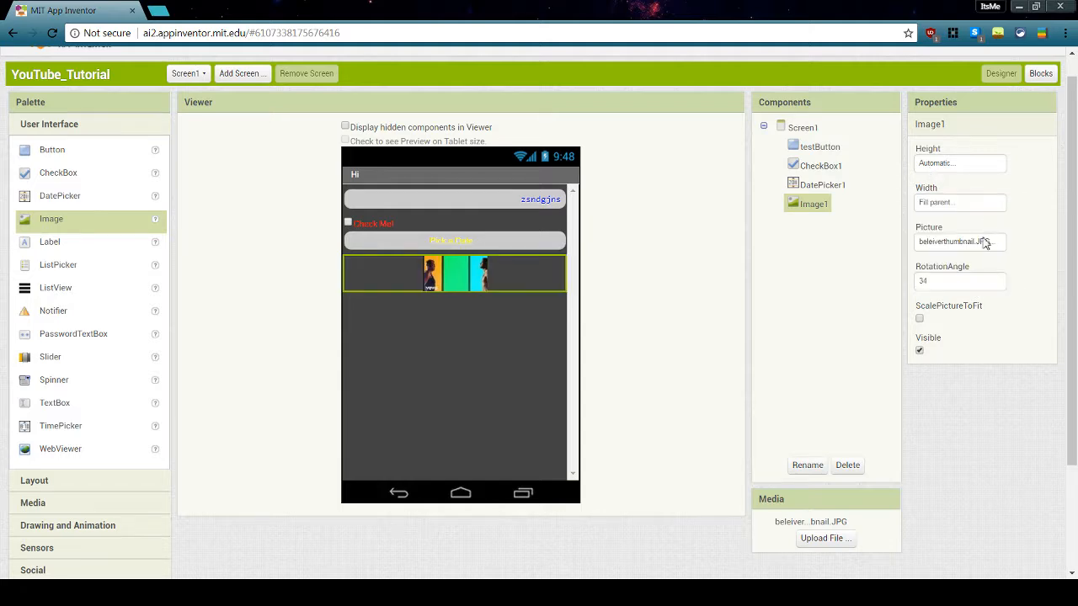
{"action": "left_click", "coordinate": [977, 165]}
{"action": "left_click", "coordinate": [921, 179]}
{"action": "left_click", "coordinate": [977, 239]}
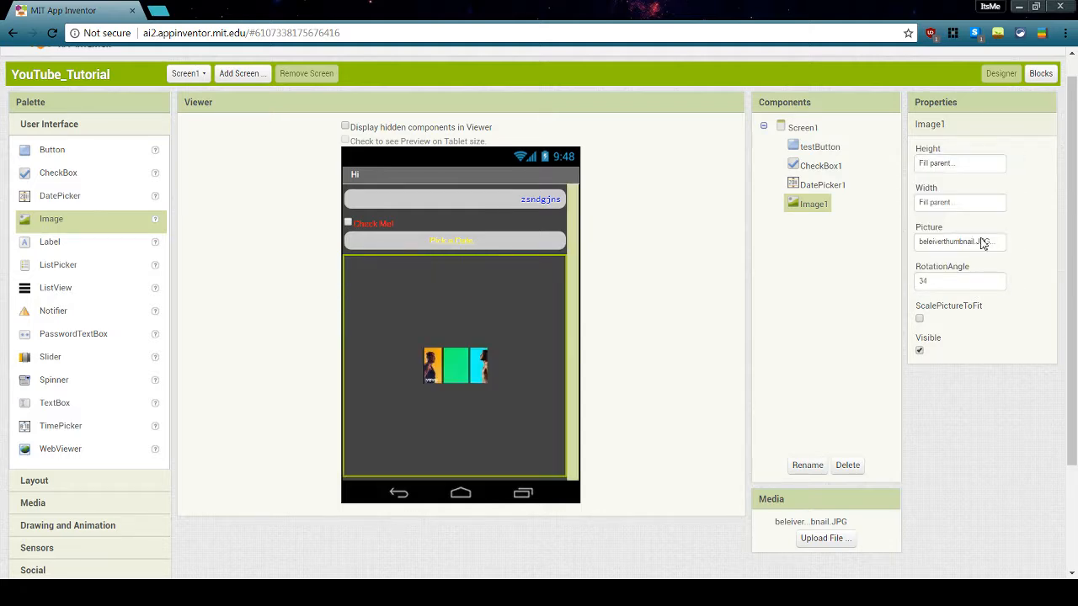
- Try a rotation angle of 47 and a blank one on Image1, and settle on 0
{"action": "left_click", "coordinate": [979, 279]}
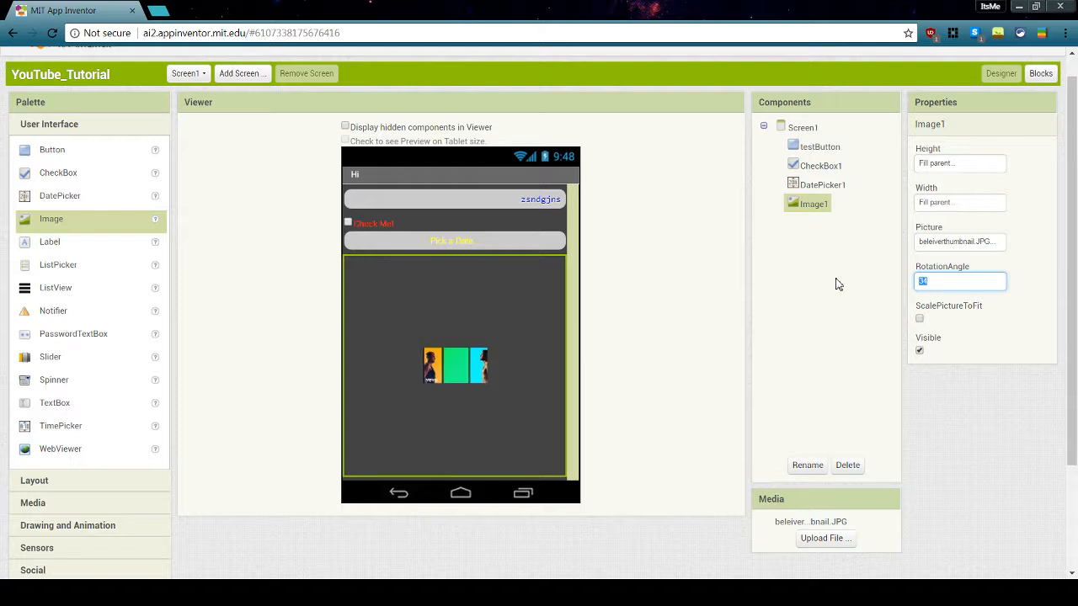
{"action": "left_click", "coordinate": [838, 285]}
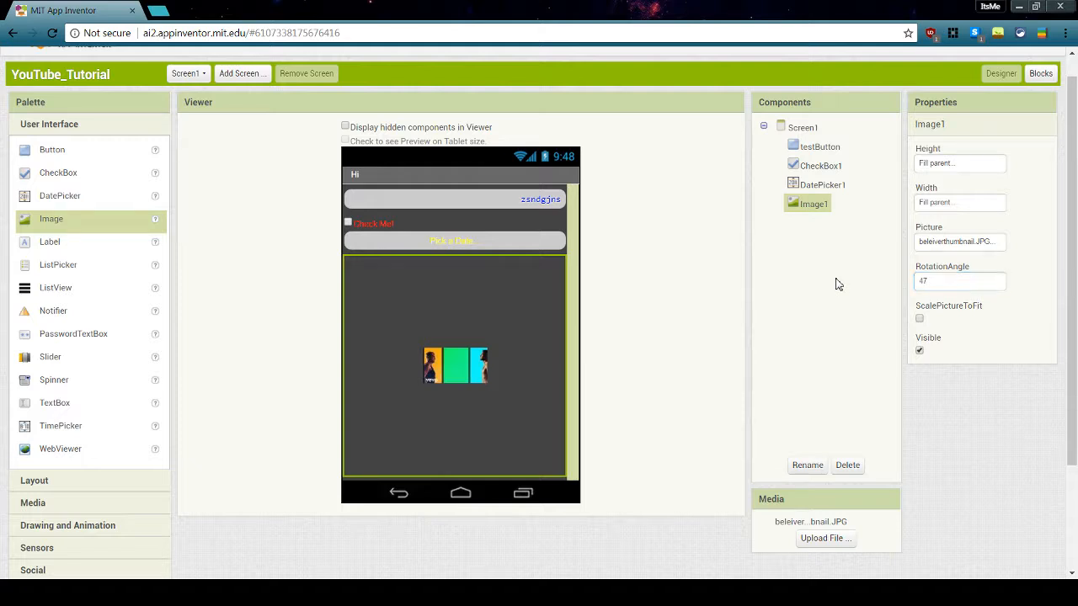
{"action": "left_click", "coordinate": [960, 279]}
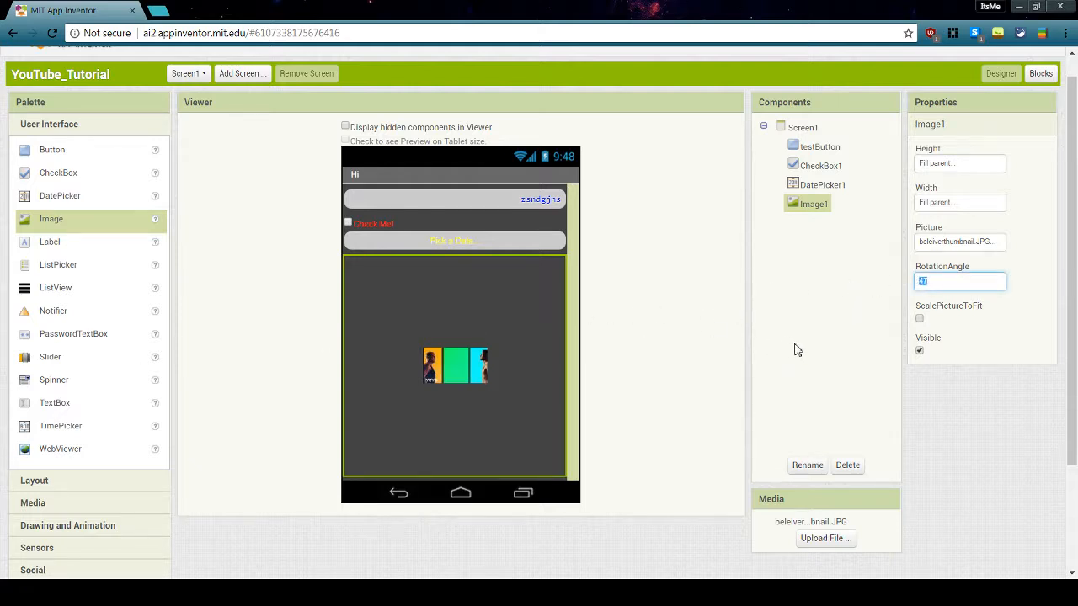
{"action": "key", "text": "BackSpace"}
{"action": "key", "text": "Return"}
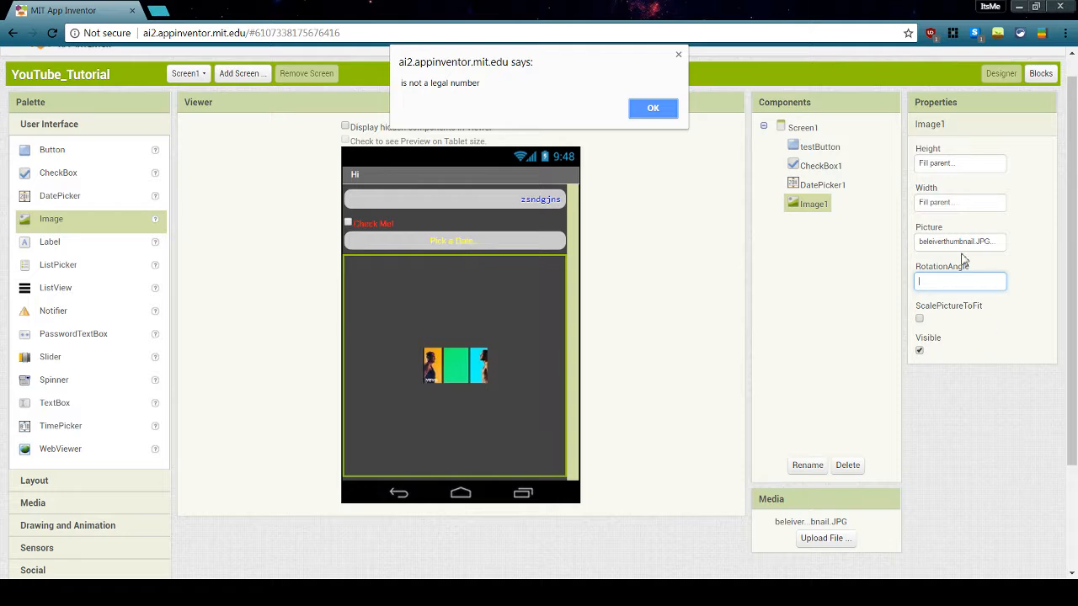
{"action": "left_click", "coordinate": [671, 112]}
{"action": "left_click", "coordinate": [986, 285]}
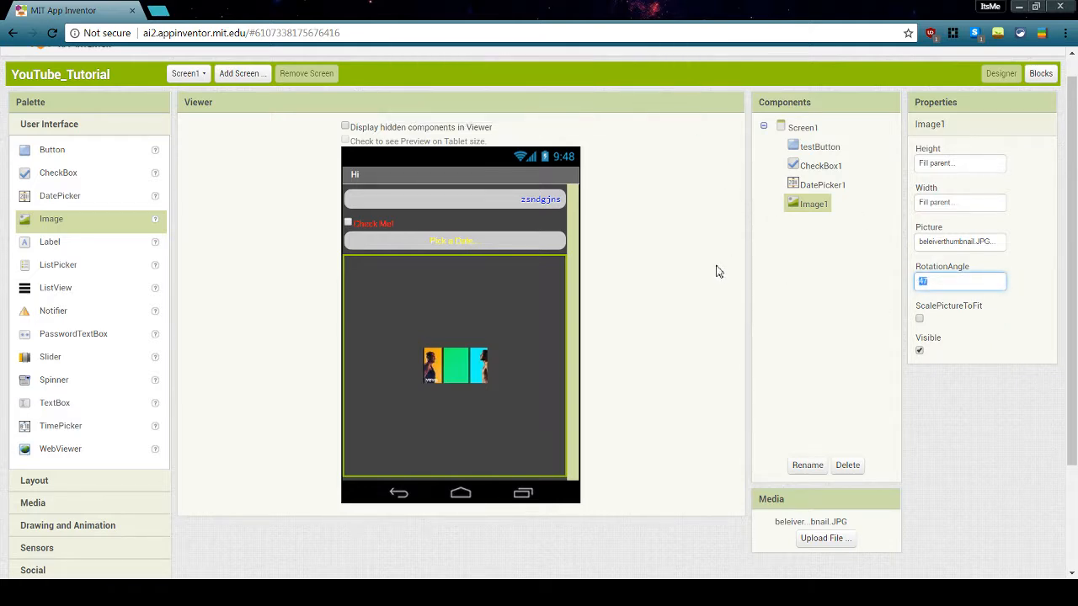
{"action": "type", "text": "0"}
{"action": "left_click", "coordinate": [997, 310]}
- Set both the width and the height of Image1 back to Automatic
{"action": "left_click", "coordinate": [984, 242]}
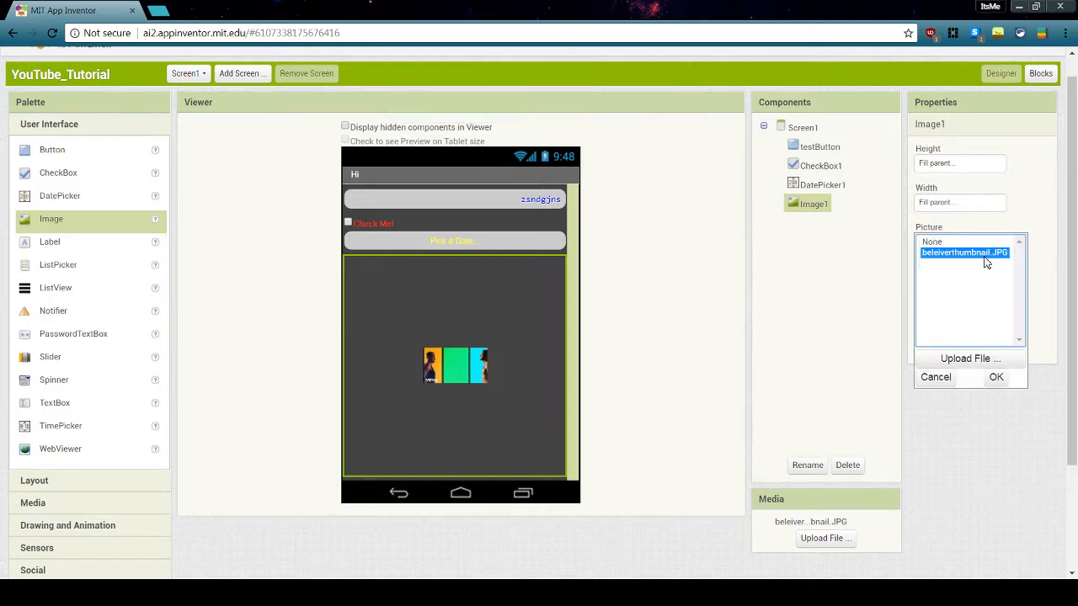
{"action": "left_click", "coordinate": [999, 206]}
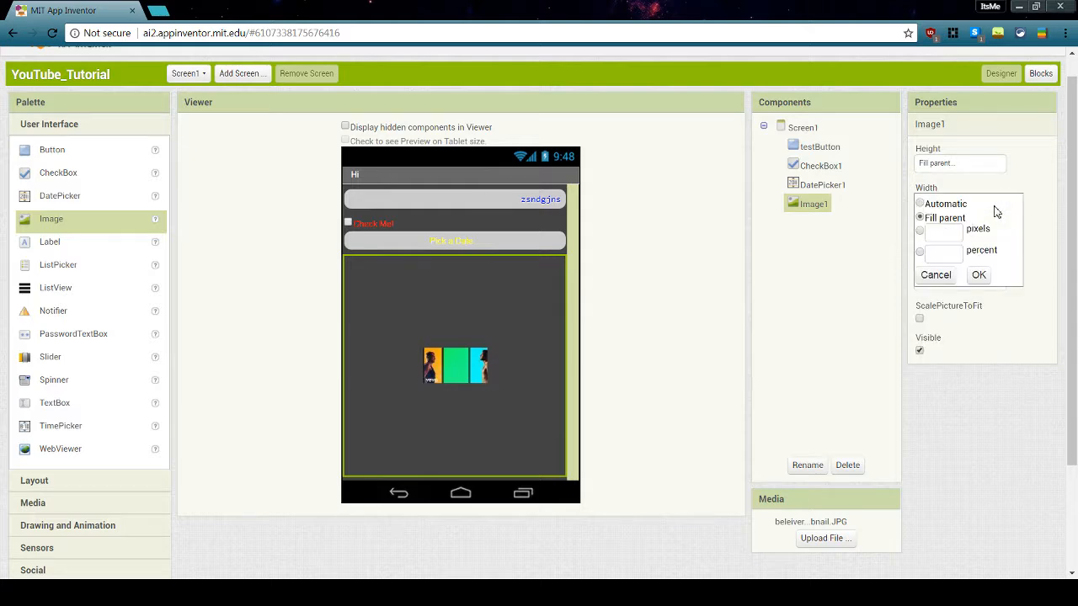
{"action": "left_click", "coordinate": [979, 275]}
{"action": "left_click", "coordinate": [971, 164]}
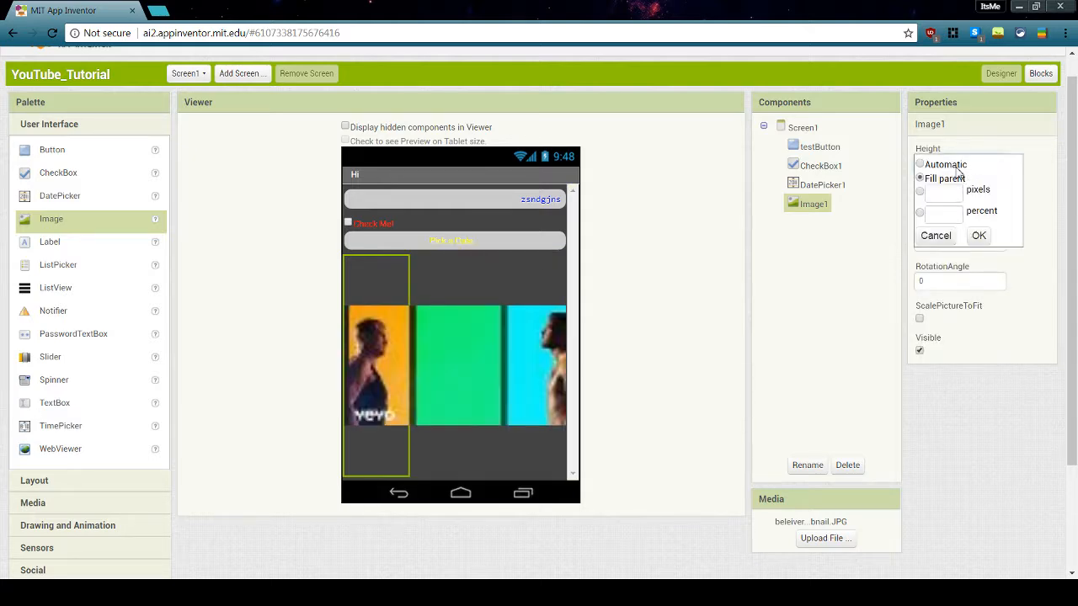
{"action": "left_click", "coordinate": [955, 166]}
{"action": "left_click", "coordinate": [978, 236]}
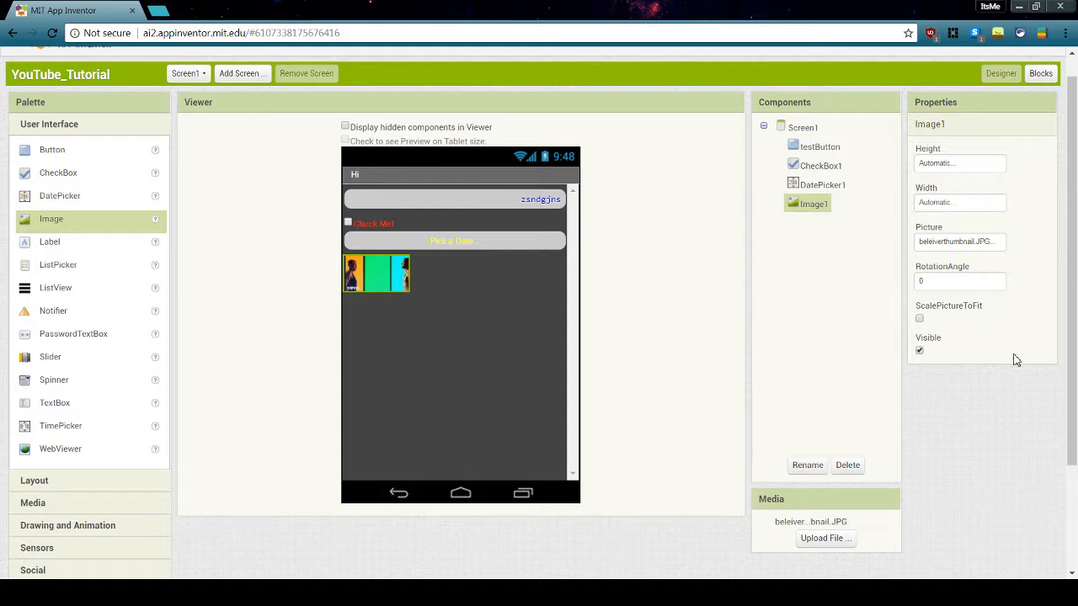
- Try ScalePictureToFit on Image1 with its width at Fill parent, and return the width to Automatic
{"action": "left_click", "coordinate": [967, 205]}
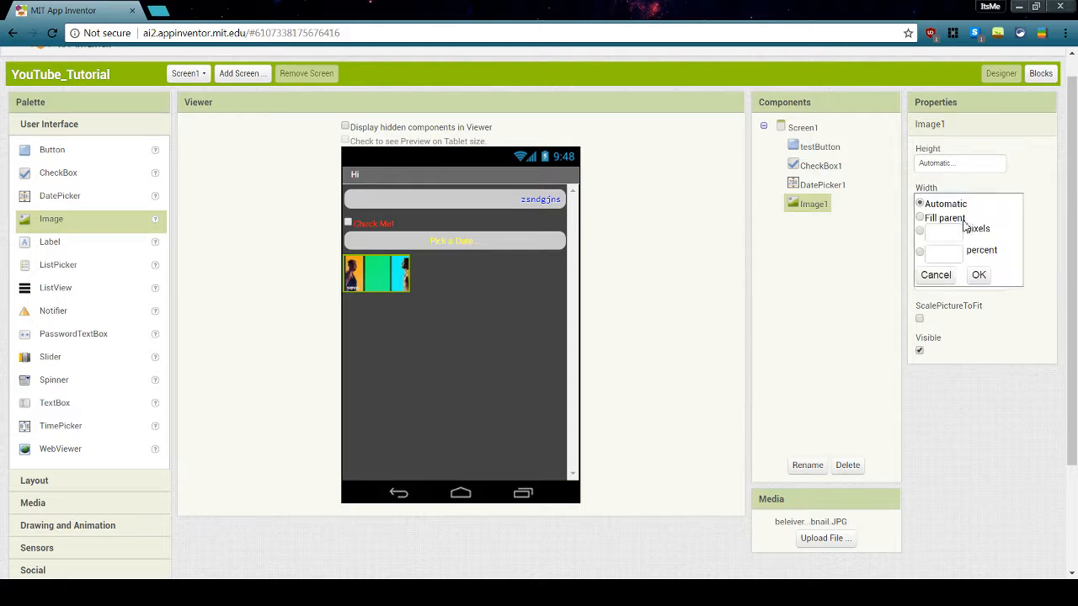
{"action": "left_click", "coordinate": [960, 219]}
{"action": "left_click", "coordinate": [977, 275]}
{"action": "left_click", "coordinate": [918, 319]}
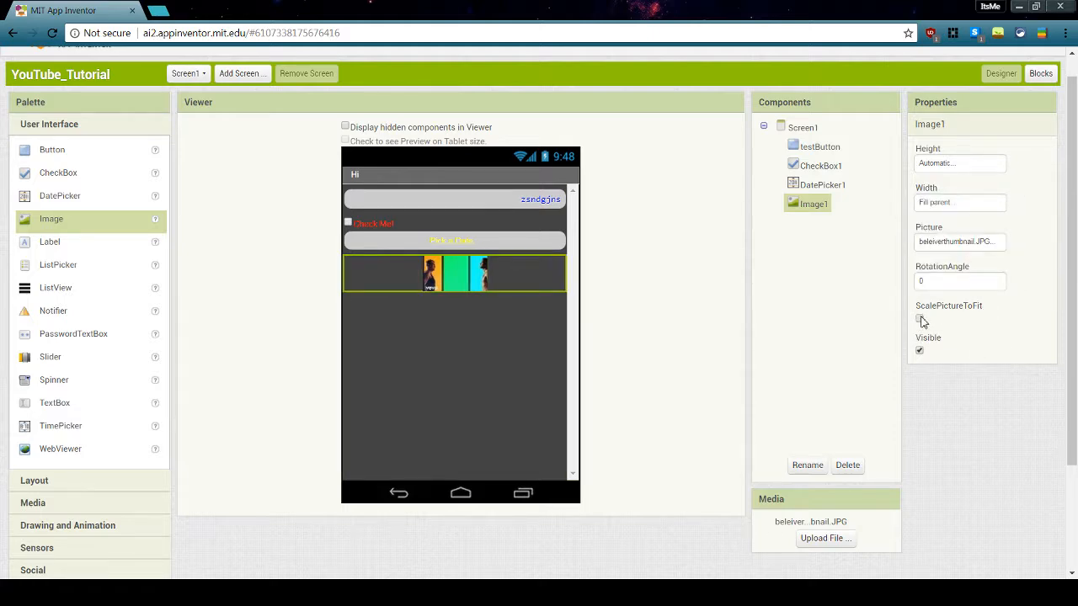
{"action": "left_click", "coordinate": [920, 320]}
{"action": "left_click", "coordinate": [959, 207]}
{"action": "left_click", "coordinate": [958, 208]}
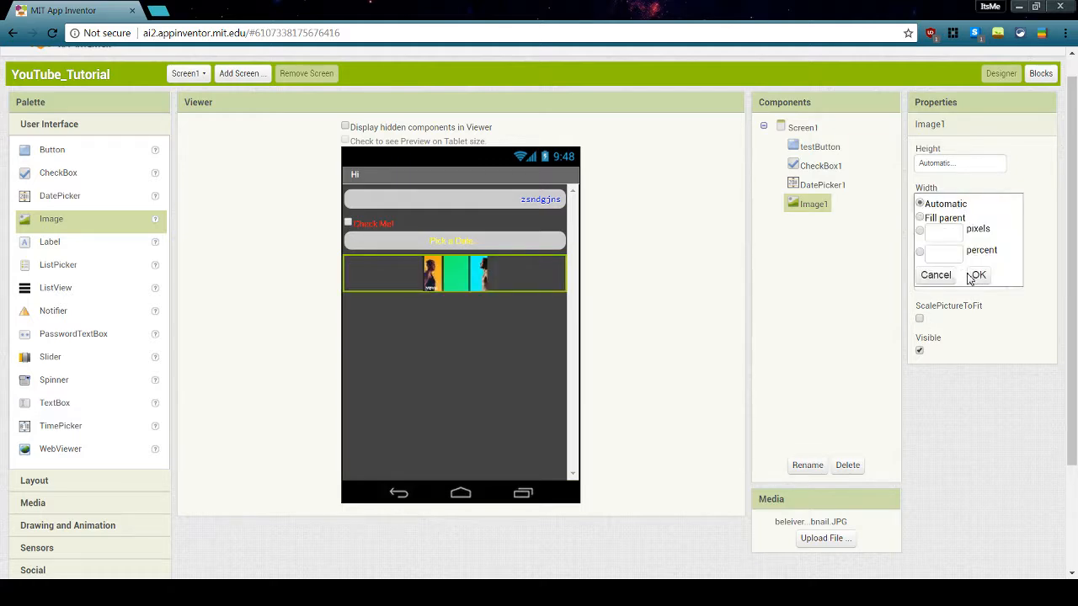
{"action": "left_click", "coordinate": [972, 274]}
- Hide Image1 with its Visible property and show it again
{"action": "left_click", "coordinate": [919, 352]}
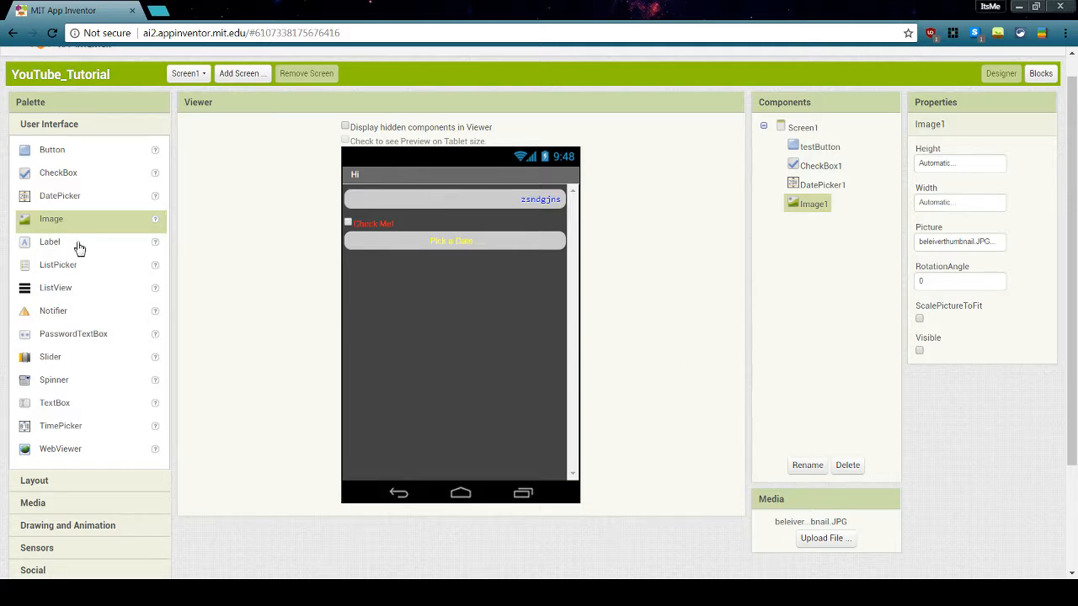
{"action": "left_click", "coordinate": [920, 351]}
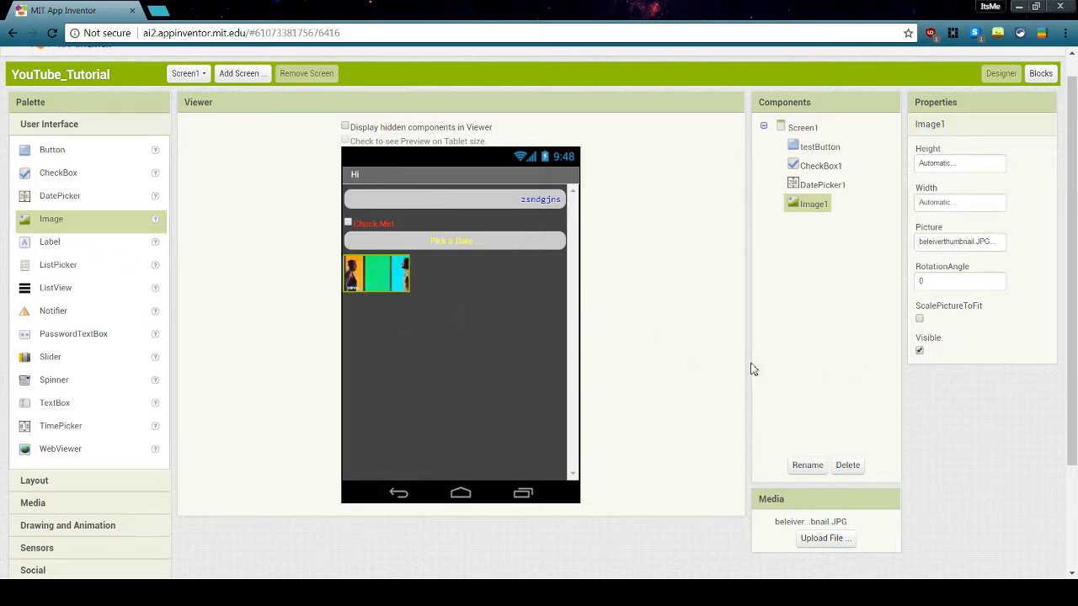
- Add a Label component below Image1 and try Black and White as its background color, settling on White
{"action": "left_click", "coordinate": [82, 244]}
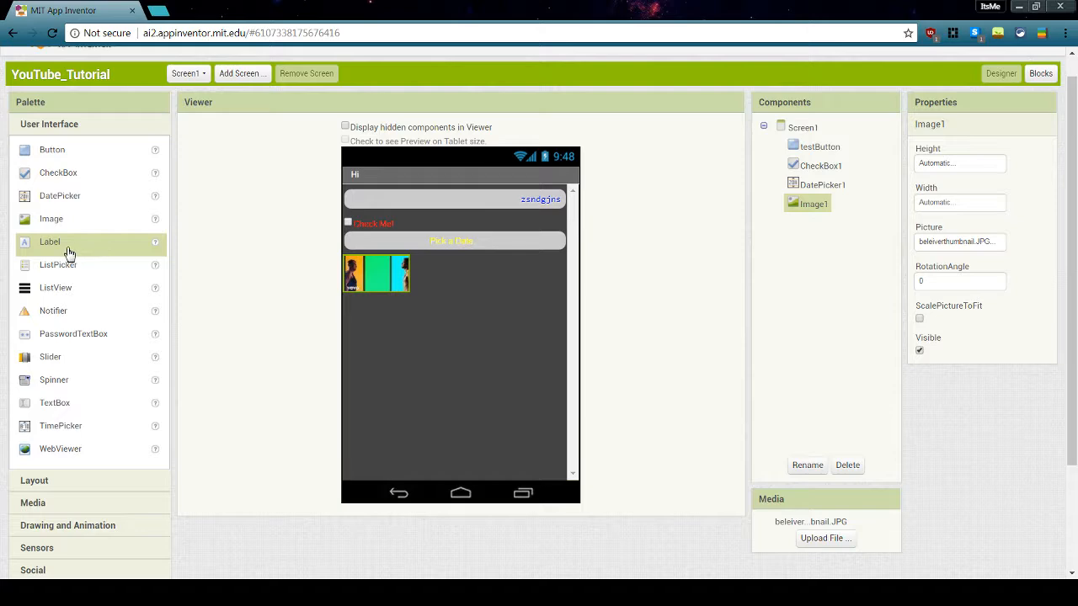
{"action": "left_click_drag", "start_coordinate": [69, 253], "coordinate": [379, 308]}
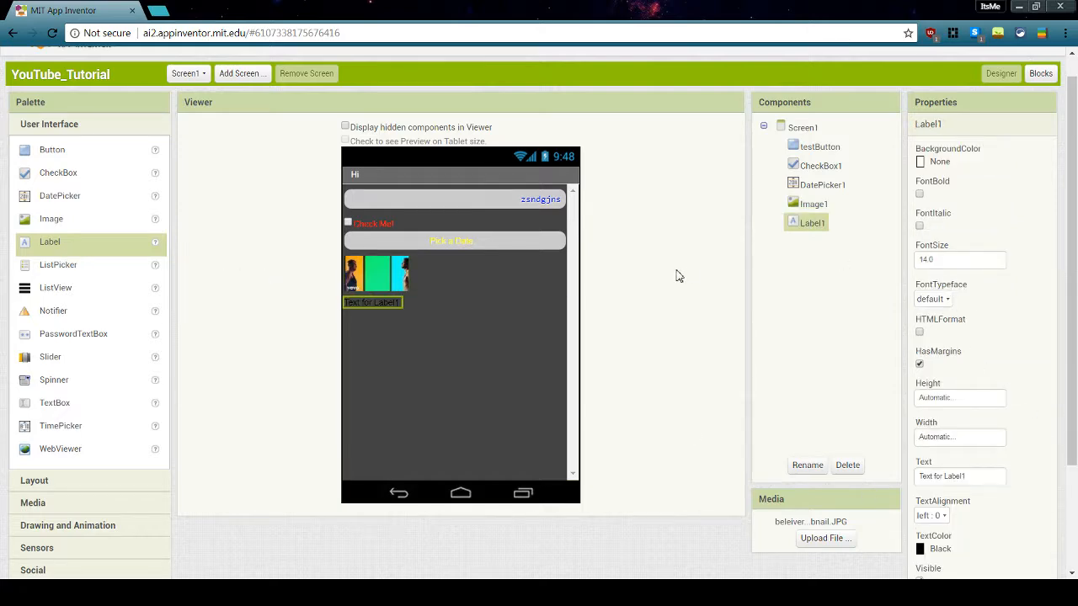
{"action": "left_click", "coordinate": [941, 160]}
{"action": "left_click", "coordinate": [967, 202]}
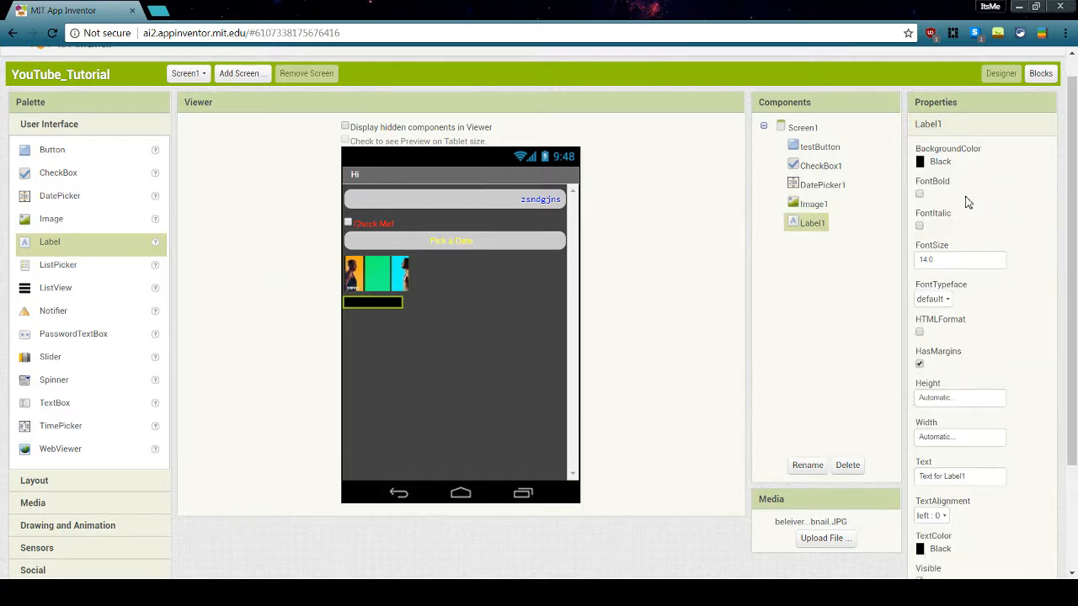
{"action": "left_click", "coordinate": [938, 166]}
{"action": "left_click", "coordinate": [965, 412]}
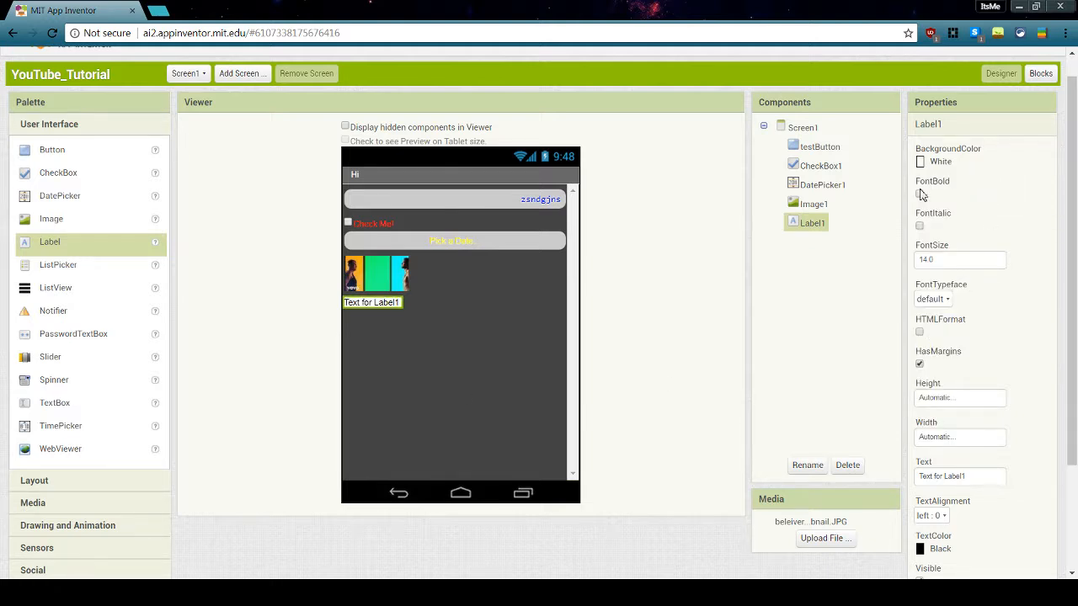
- Toggle Label1's HTMLFormat and HasMargins options and restore their original settings
{"action": "left_click", "coordinate": [919, 333]}
{"action": "scroll", "coordinate": [923, 337], "scroll_direction": "down", "scroll_amount": 1}
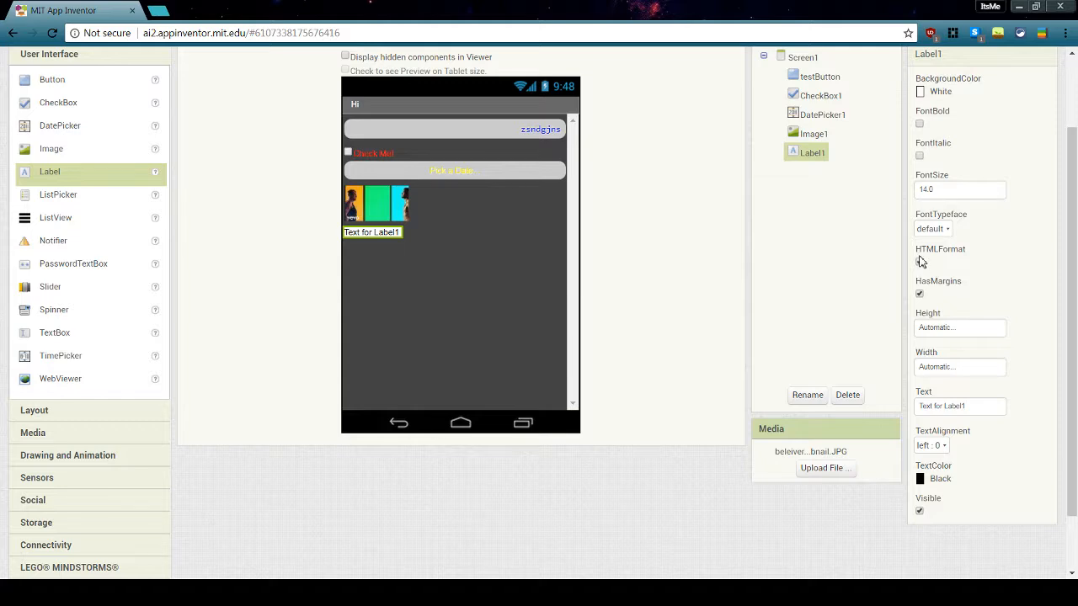
{"action": "left_click", "coordinate": [923, 230]}
{"action": "left_click", "coordinate": [926, 254]}
{"action": "scroll", "coordinate": [926, 354], "scroll_direction": "up", "scroll_amount": 2}
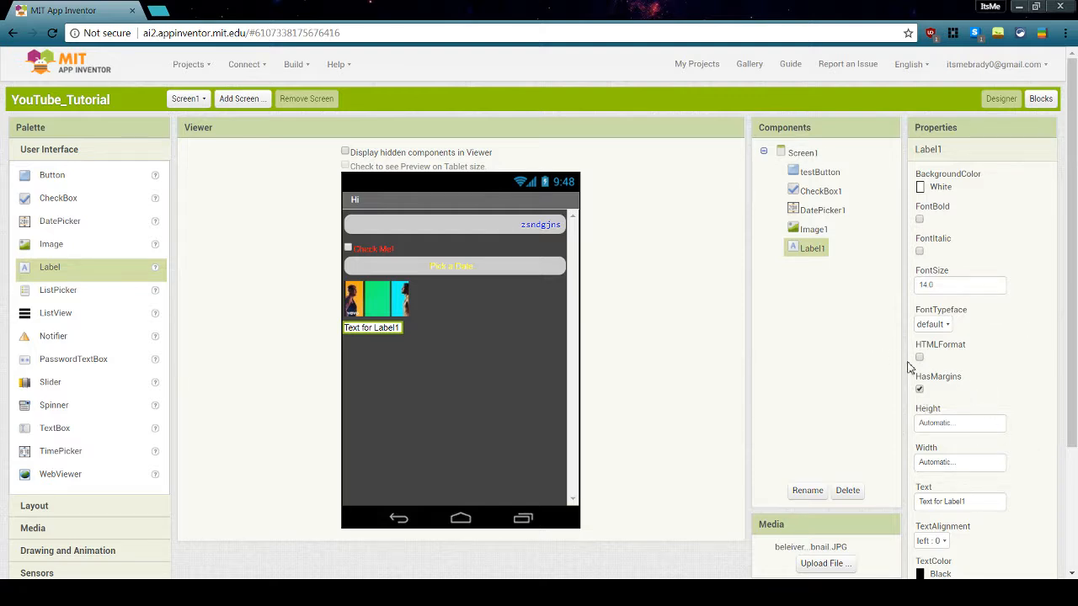
{"action": "left_click", "coordinate": [920, 390]}
{"action": "left_click", "coordinate": [981, 423]}
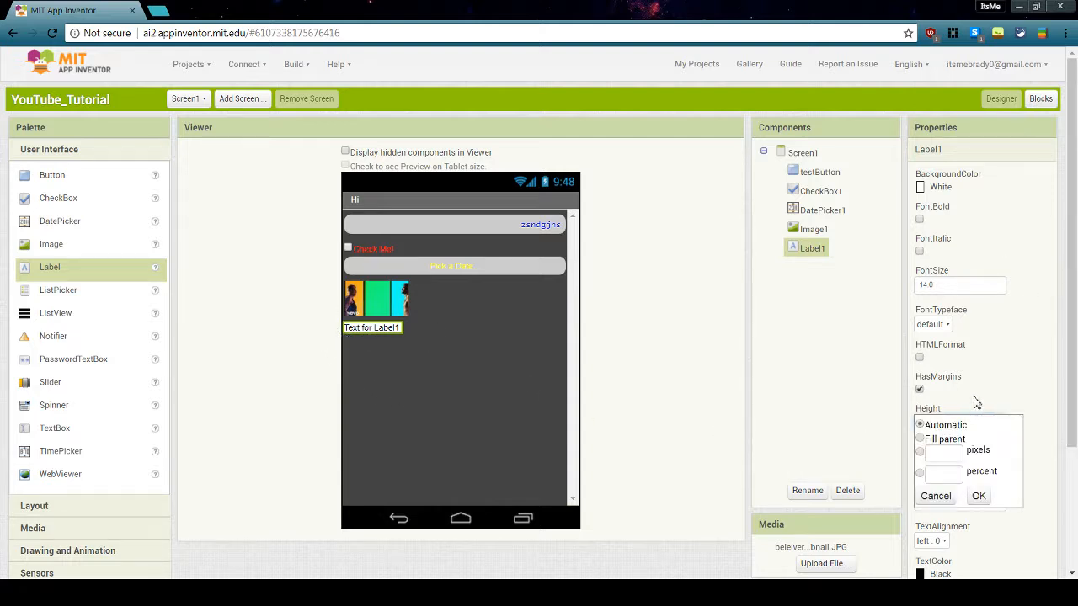
{"action": "left_click", "coordinate": [975, 402]}
- Set Label1's text to "Eyyy guys"
{"action": "scroll", "coordinate": [970, 459], "scroll_direction": "down", "scroll_amount": 1}
{"action": "left_click", "coordinate": [974, 433]}
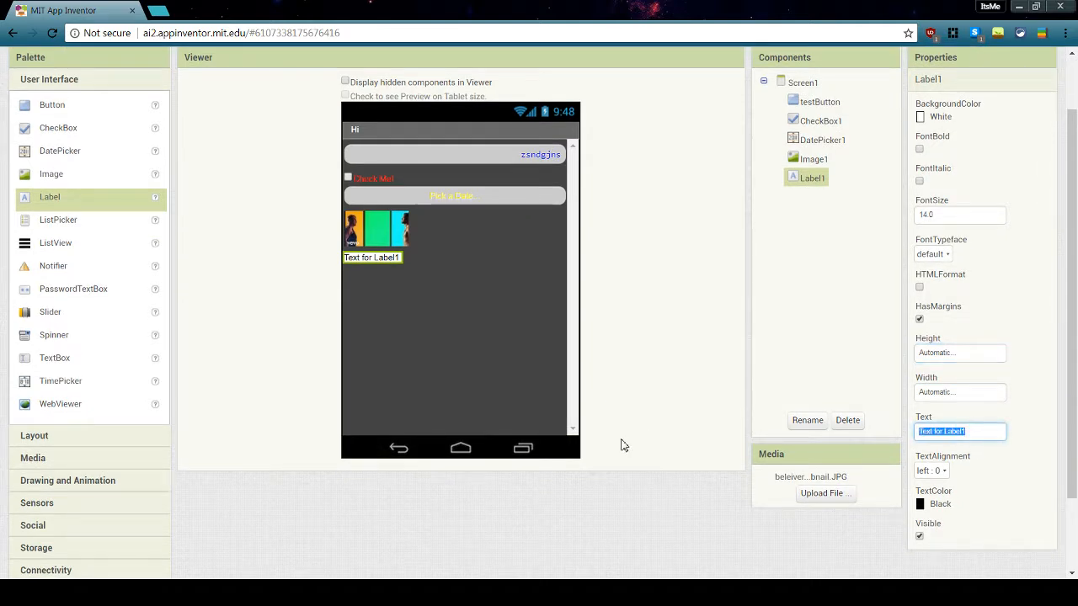
{"action": "type", "text": "Eyyy guys"}
{"action": "key", "text": "Return"}
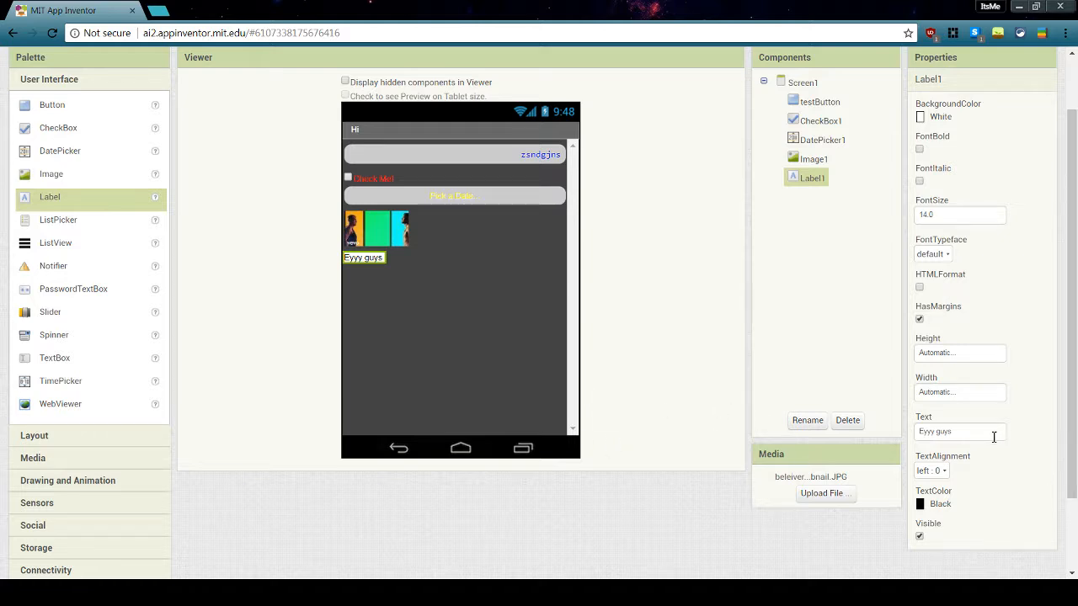
- Set Label1's width to Fill parent, with its text alignment at left : 0
{"action": "left_click", "coordinate": [943, 471]}
{"action": "left_click", "coordinate": [950, 491]}
{"action": "left_click", "coordinate": [960, 392]}
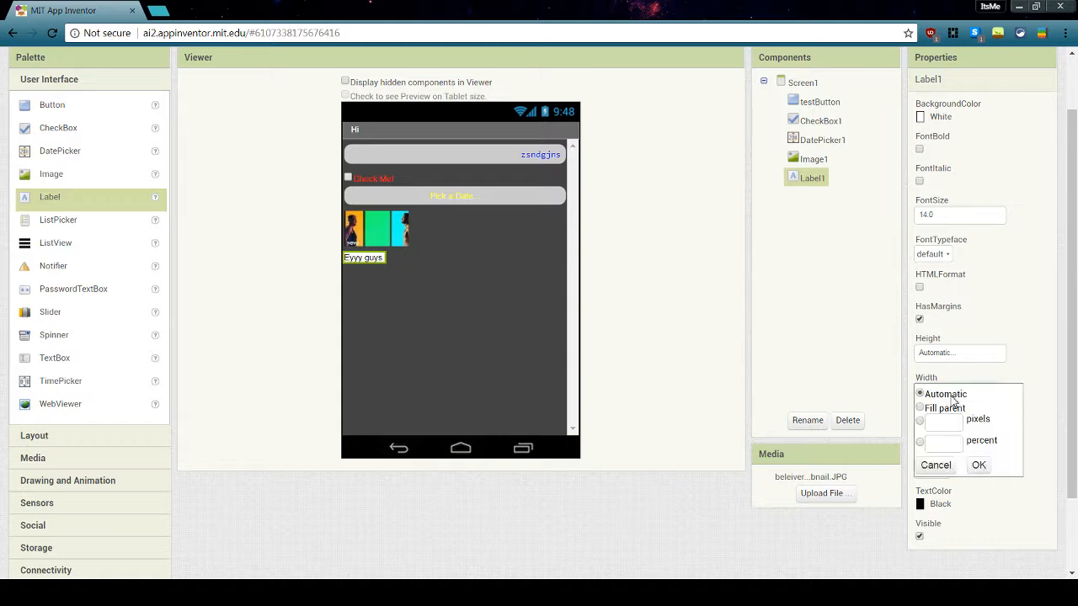
{"action": "left_click", "coordinate": [945, 409]}
{"action": "left_click", "coordinate": [978, 466]}
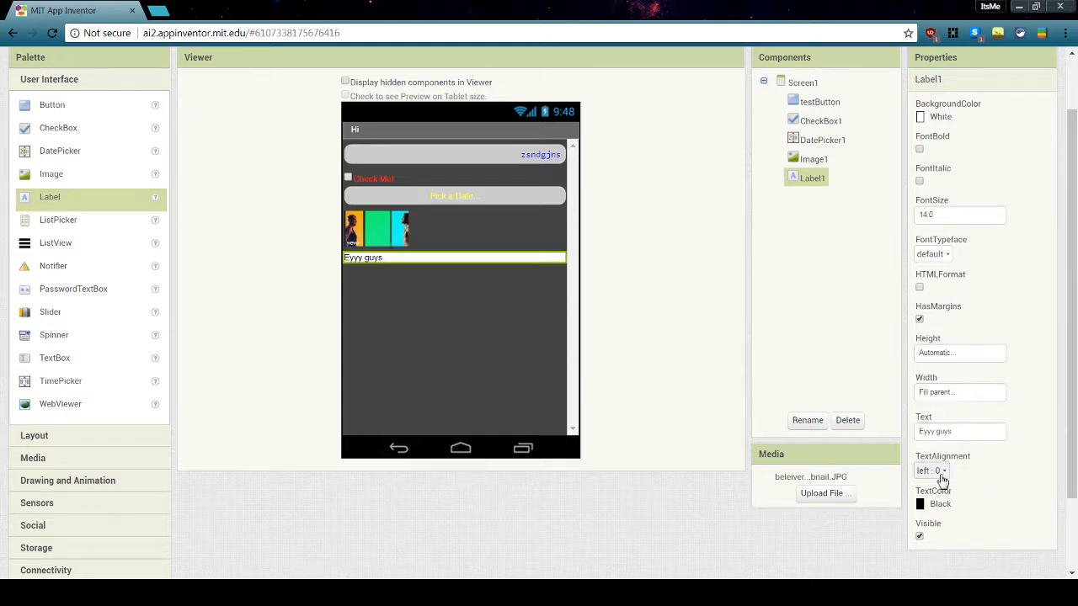
- Compare the center and right text alignments on the full-width Label1 and return to left : 0
{"action": "left_click", "coordinate": [939, 471]}
{"action": "left_click", "coordinate": [937, 508]}
{"action": "left_click", "coordinate": [936, 471]}
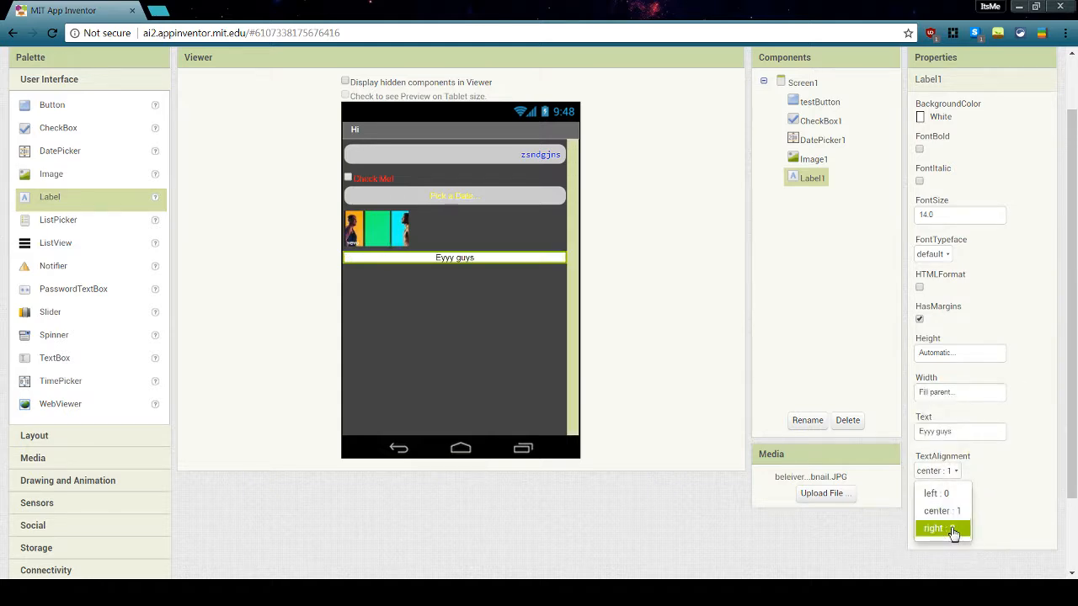
{"action": "left_click", "coordinate": [939, 528]}
{"action": "left_click", "coordinate": [942, 472]}
{"action": "left_click", "coordinate": [942, 494]}
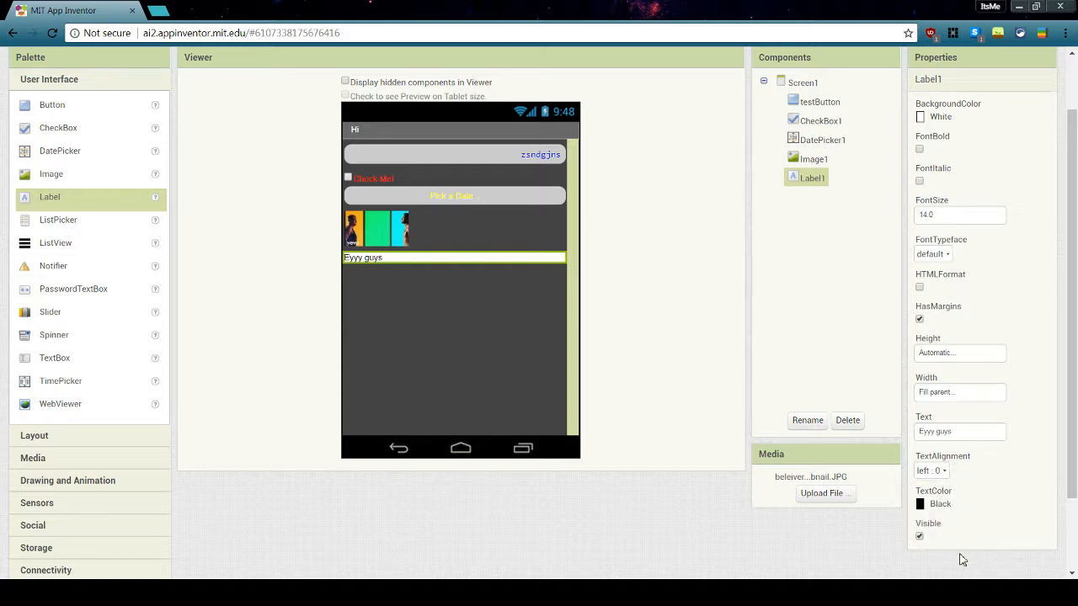
- Toggle Label1's Visible option off and back on
{"action": "left_click", "coordinate": [920, 538]}
{"action": "left_click", "coordinate": [920, 537]}
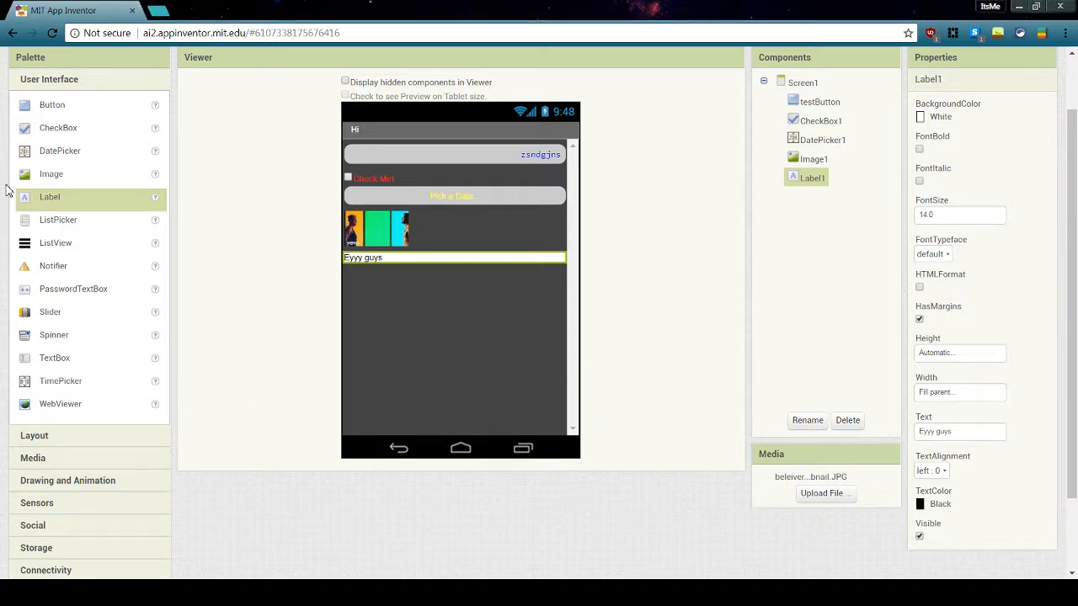
- Read the ListPicker component's description and add a ListPicker to Screen1 below Label1
{"action": "left_click", "coordinate": [72, 230]}
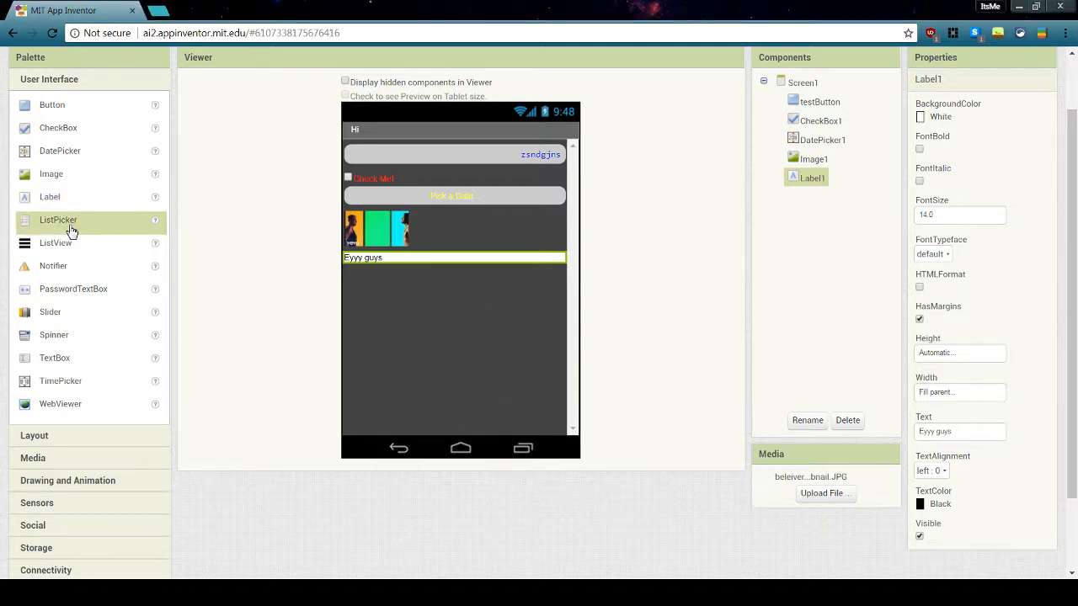
{"action": "left_click", "coordinate": [156, 225]}
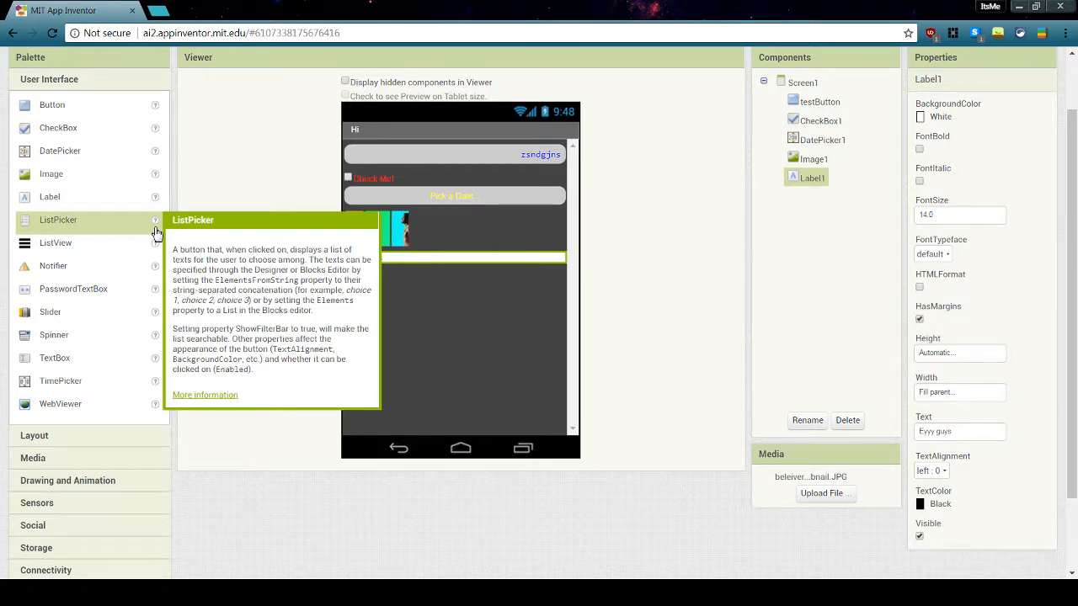
{"action": "left_click_drag", "start_coordinate": [113, 226], "coordinate": [497, 311]}
- Set ListPicker1's background color to Blue
{"action": "left_click", "coordinate": [965, 151]}
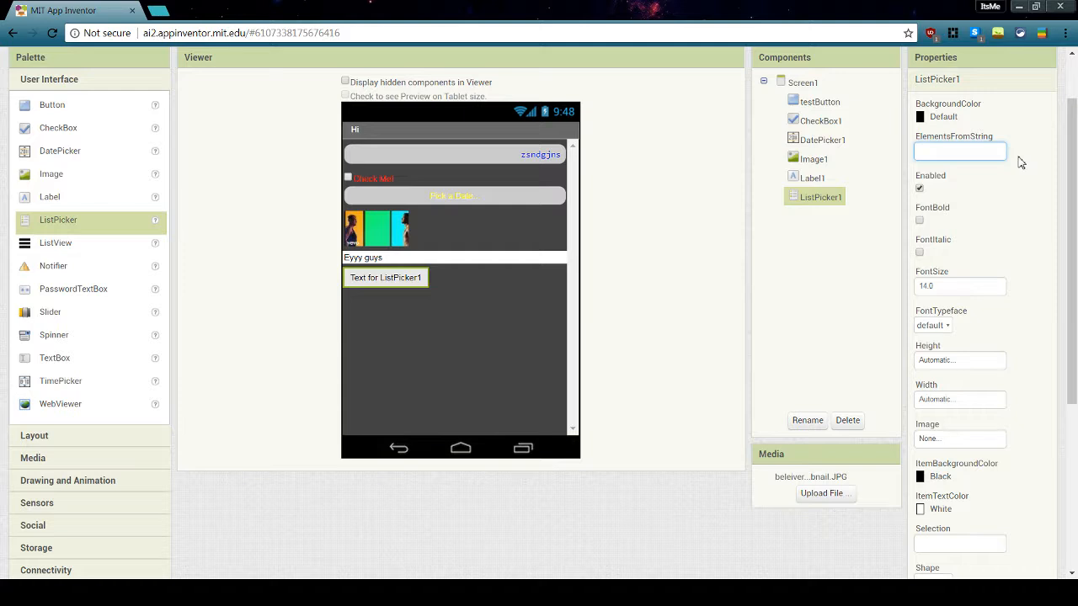
{"action": "left_click", "coordinate": [942, 118]}
{"action": "left_click", "coordinate": [964, 151]}
{"action": "left_click", "coordinate": [941, 118]}
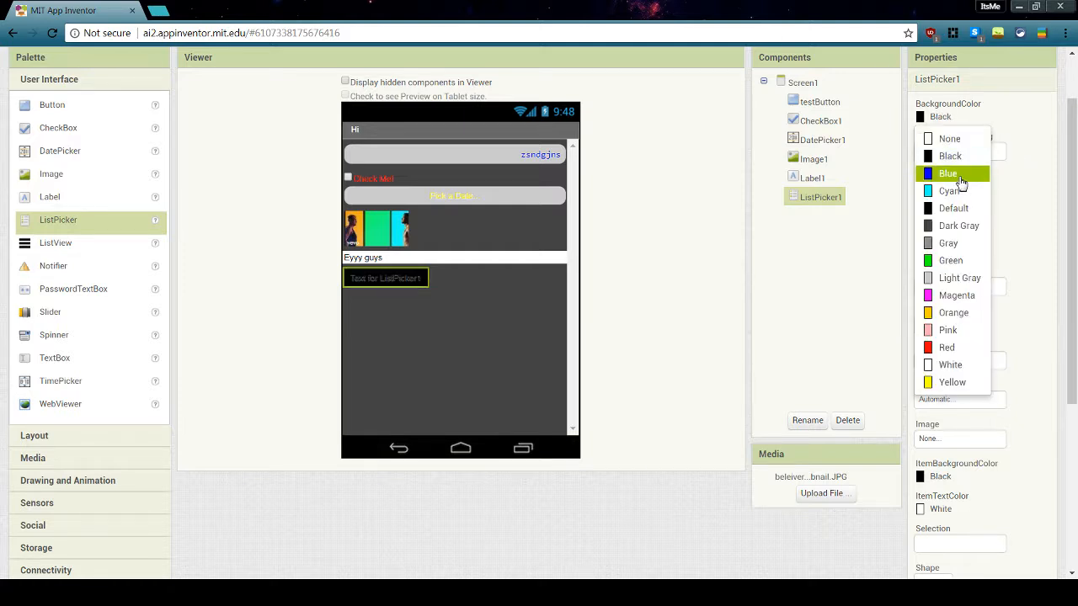
{"action": "left_click", "coordinate": [960, 175]}
{"action": "left_click", "coordinate": [965, 399]}
{"action": "left_click", "coordinate": [968, 384]}
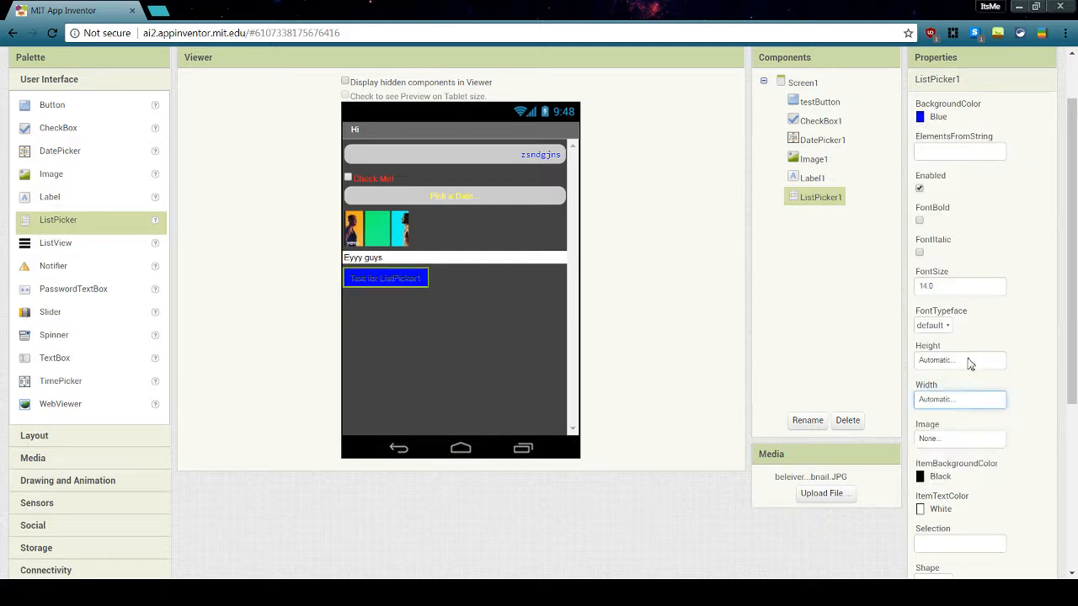
- Fill ListPicker1's ElementsFromString with the choices "Blue, Red, Green, Yellow"
{"action": "left_click", "coordinate": [952, 152]}
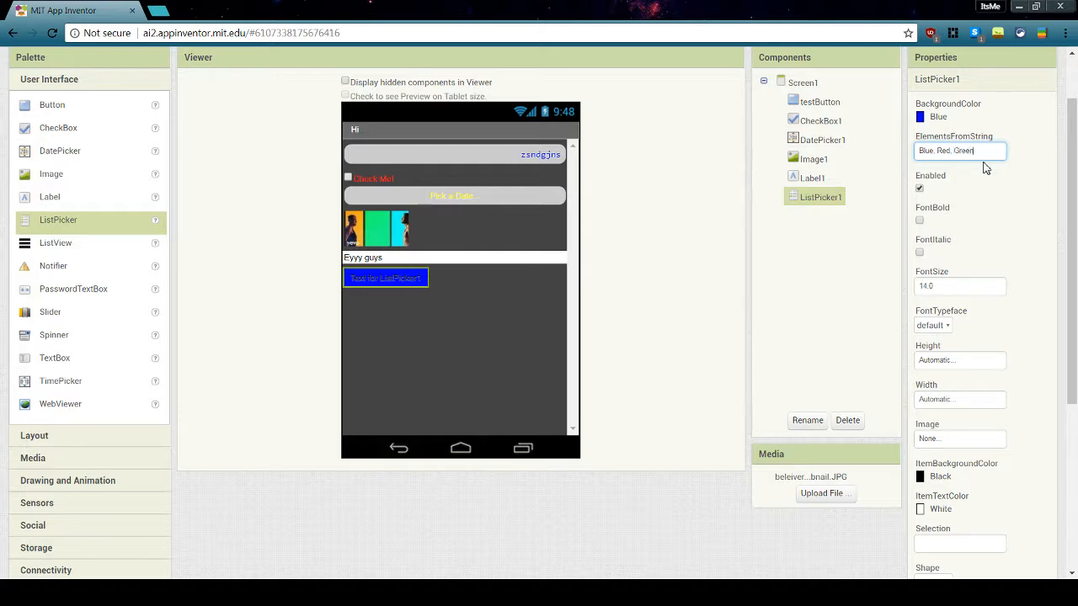
{"action": "type", "text": "Yellow"}
{"action": "left_click_drag", "start_coordinate": [933, 151], "coordinate": [937, 151]}
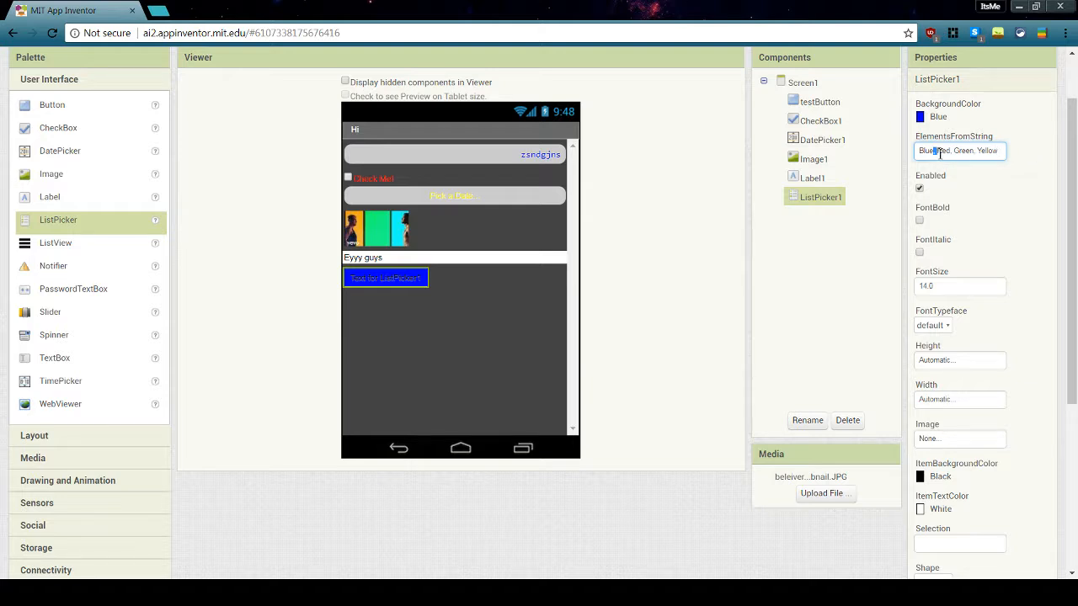
{"action": "left_click_drag", "start_coordinate": [981, 191], "coordinate": [987, 200]}
{"action": "left_click", "coordinate": [972, 187]}
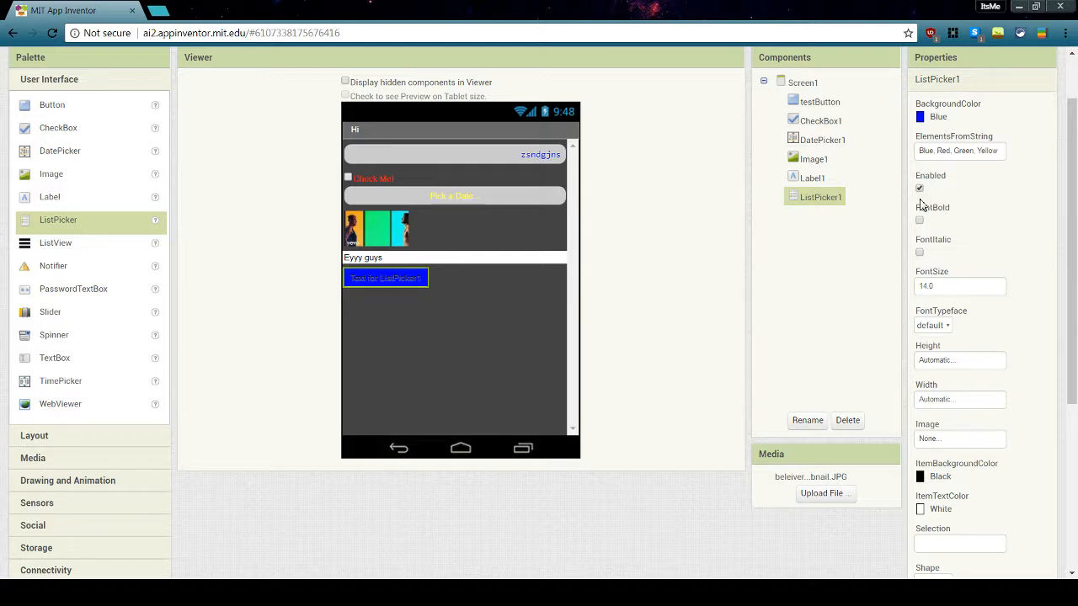
- Set ListPicker1's width to Fill parent
{"action": "left_click", "coordinate": [928, 364]}
{"action": "left_click", "coordinate": [947, 351]}
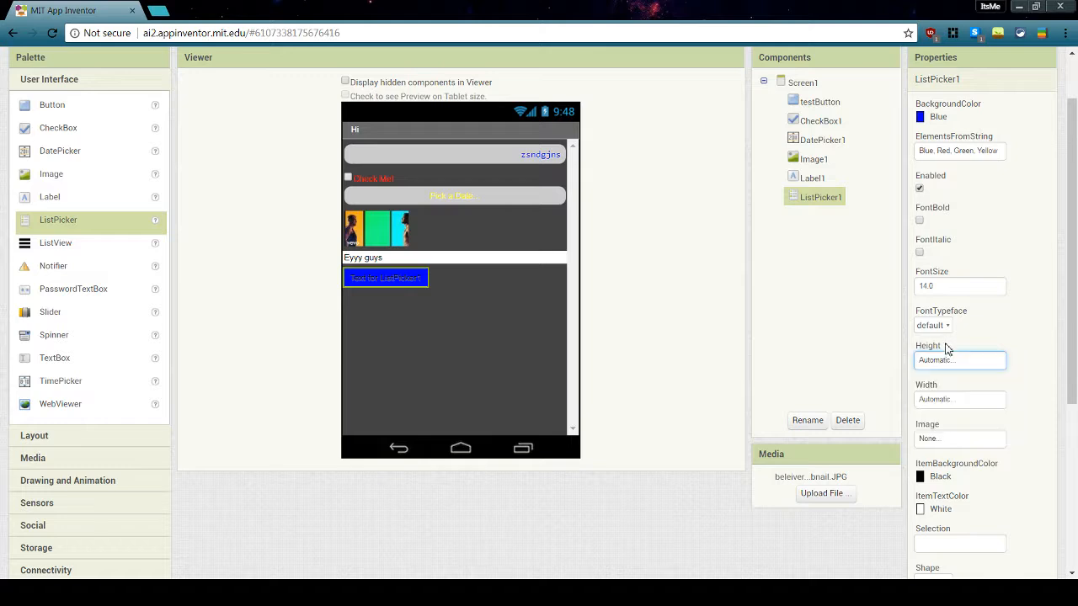
{"action": "left_click", "coordinate": [955, 400]}
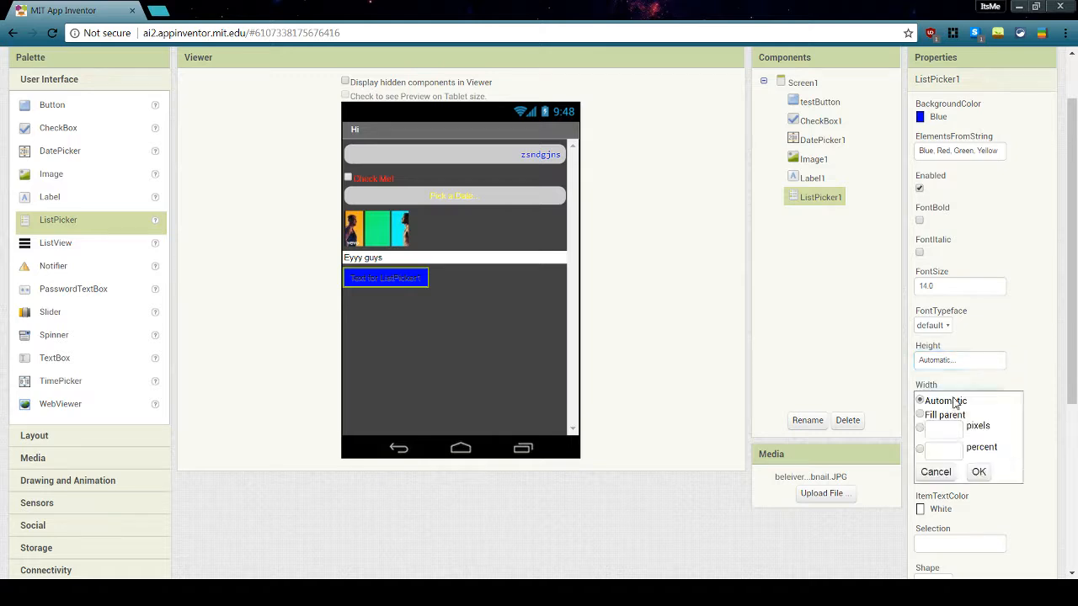
{"action": "left_click", "coordinate": [979, 472]}
- Try beleiverthumbnail.JPG as ListPicker1's image and return the image to None
{"action": "scroll", "coordinate": [989, 424], "scroll_direction": "down", "scroll_amount": 1}
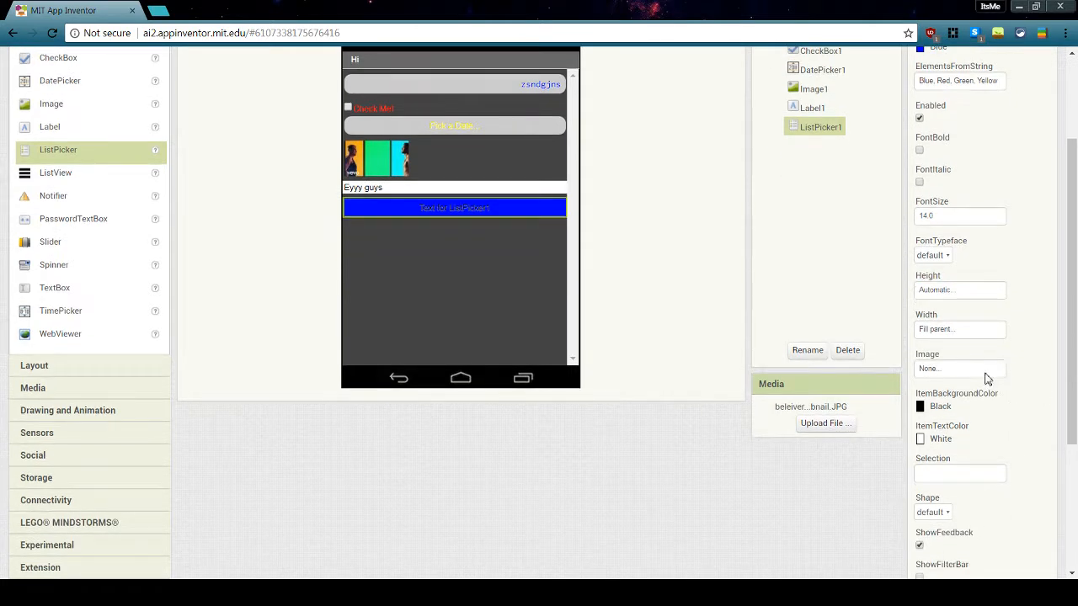
{"action": "left_click", "coordinate": [987, 377]}
{"action": "left_click", "coordinate": [987, 380]}
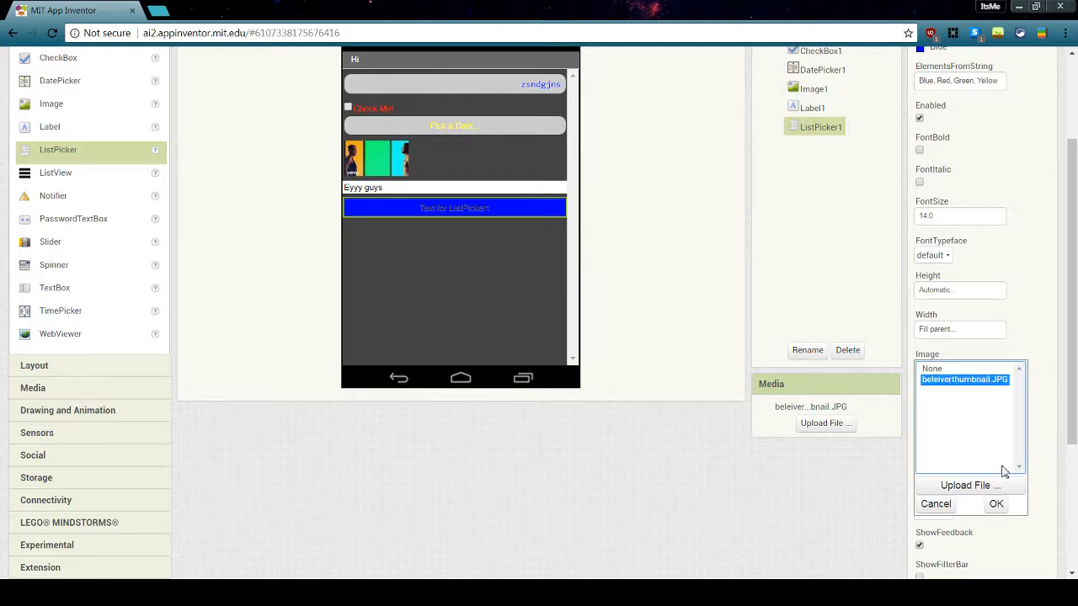
{"action": "left_click", "coordinate": [996, 504]}
{"action": "left_click", "coordinate": [989, 381]}
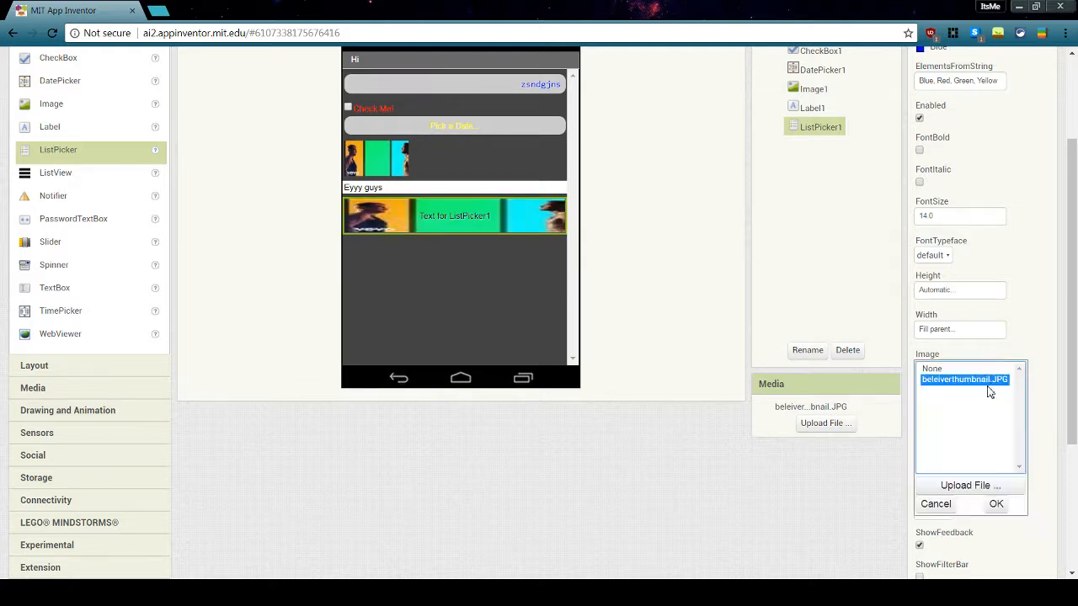
{"action": "left_click", "coordinate": [987, 370]}
{"action": "left_click", "coordinate": [998, 505]}
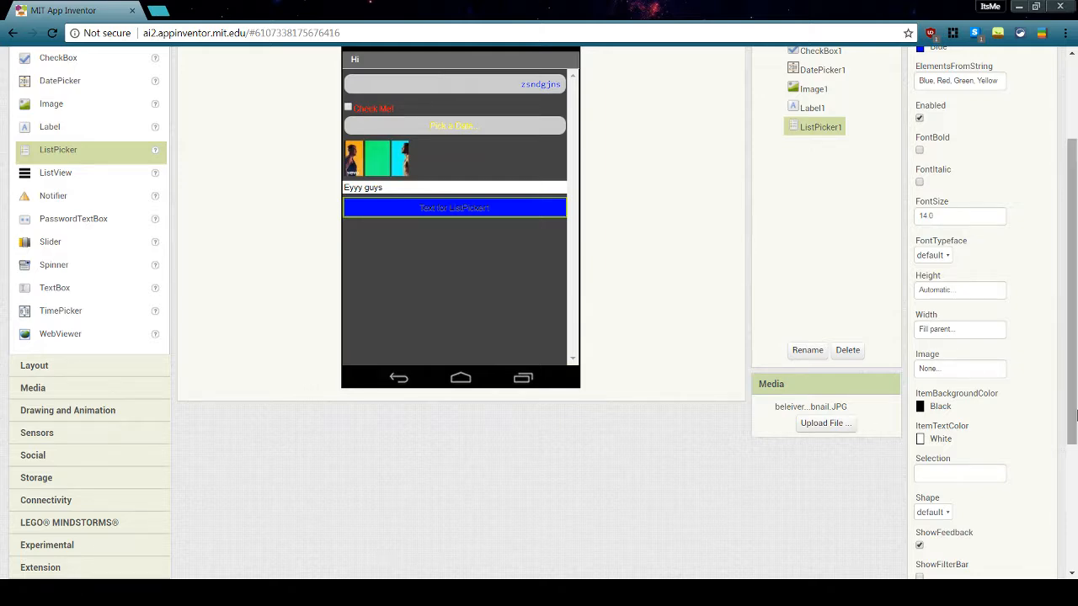
- Try None as ListPicker1's ItemBackgroundColor and set it to Red
{"action": "scroll", "coordinate": [954, 464], "scroll_direction": "up", "scroll_amount": 1}
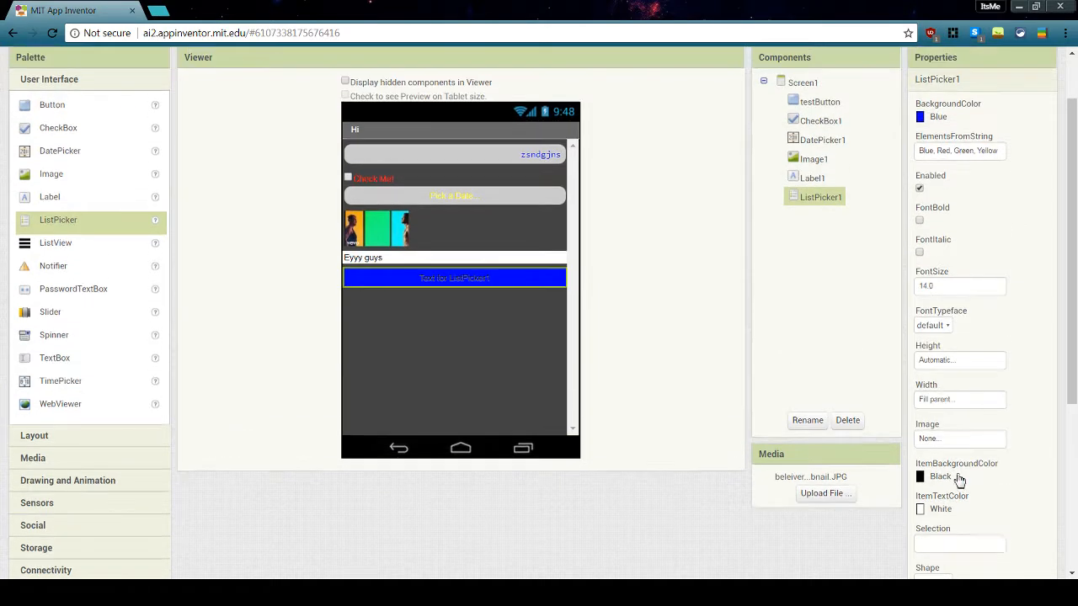
{"action": "left_click", "coordinate": [951, 478]}
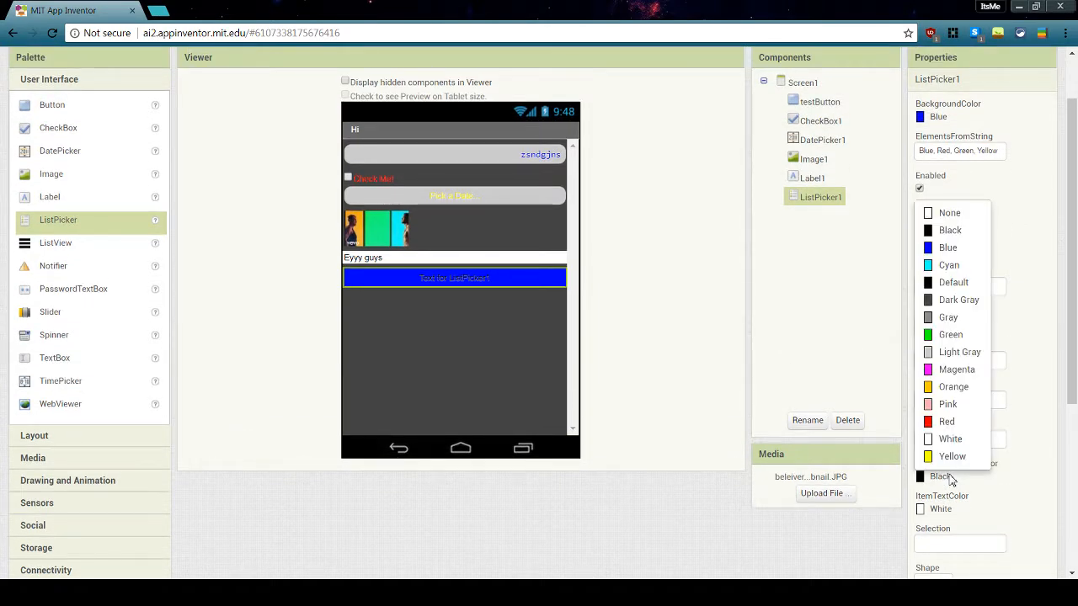
{"action": "left_click", "coordinate": [953, 421]}
{"action": "left_click", "coordinate": [933, 480]}
{"action": "left_click", "coordinate": [949, 213]}
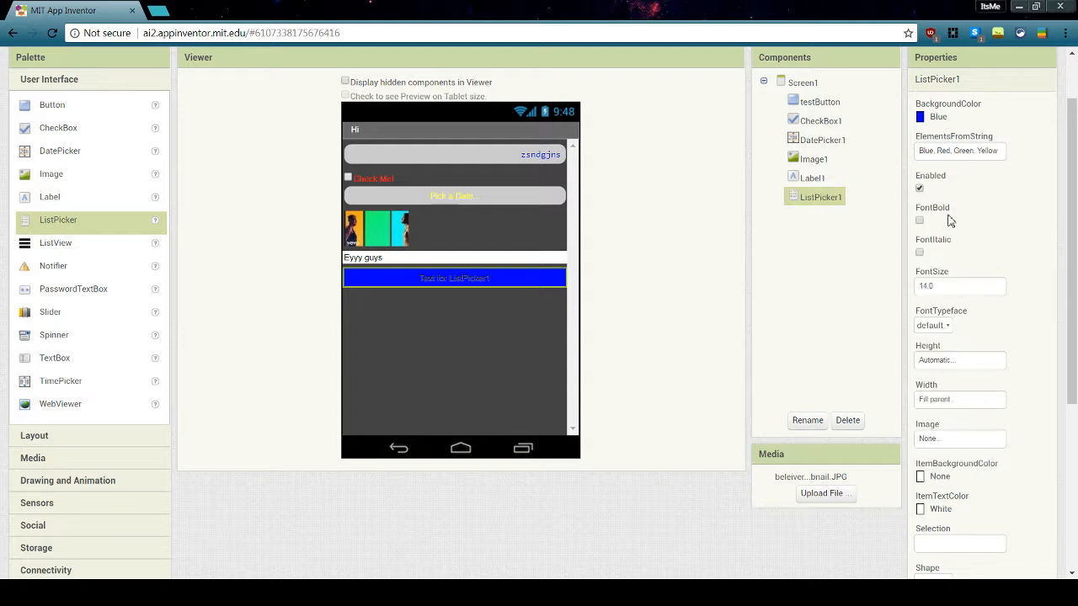
{"action": "left_click", "coordinate": [933, 477]}
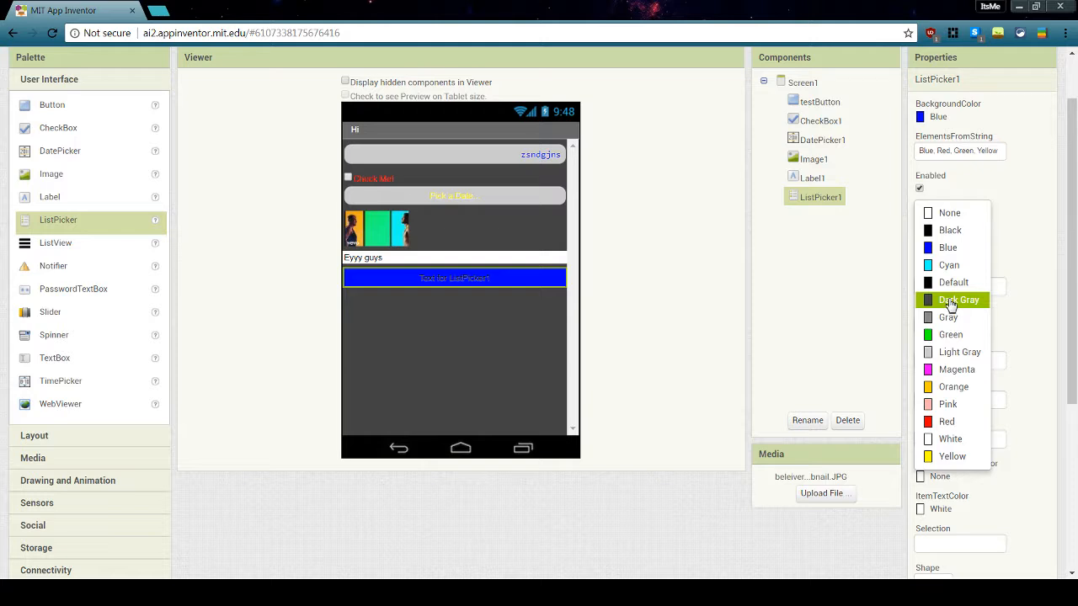
{"action": "left_click", "coordinate": [946, 422]}
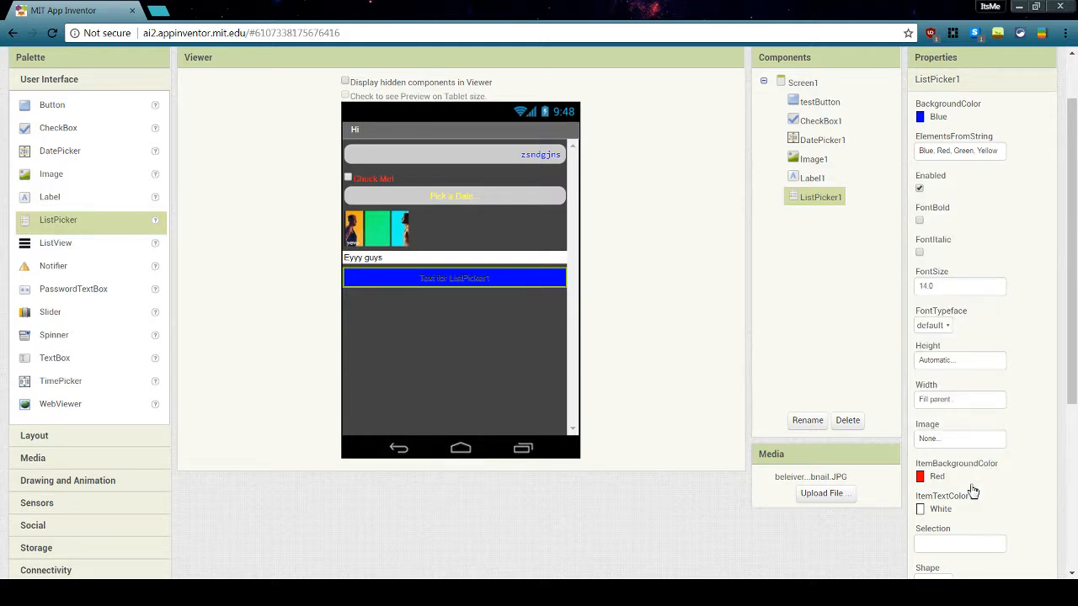
- Set ListPicker1's ItemTextColor to Orange
{"action": "left_click", "coordinate": [953, 510]}
{"action": "left_click", "coordinate": [972, 426]}
{"action": "left_click", "coordinate": [944, 509]}
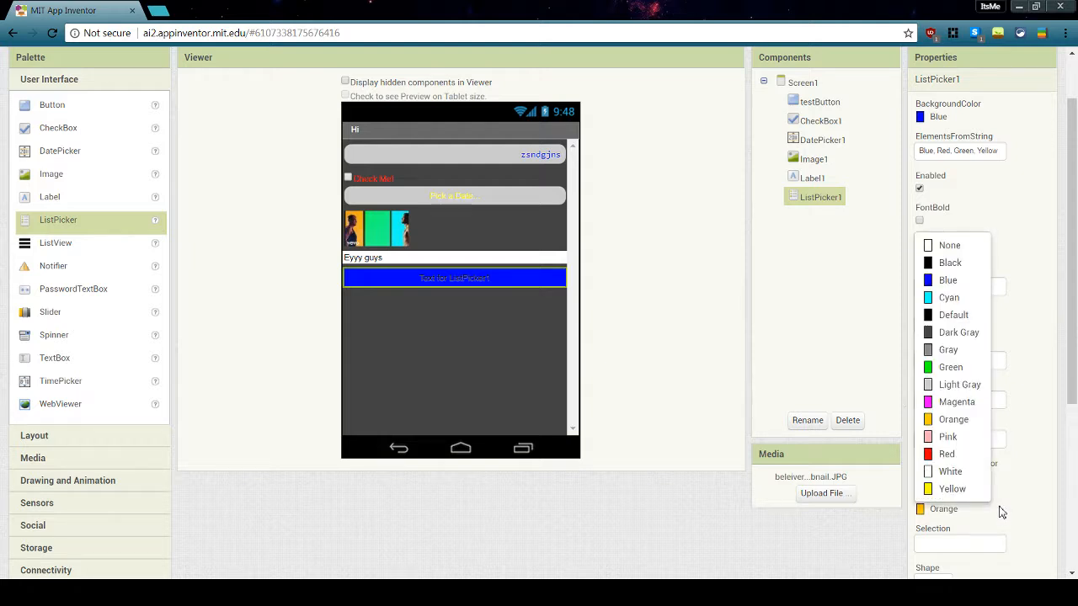
{"action": "left_click", "coordinate": [1000, 512]}
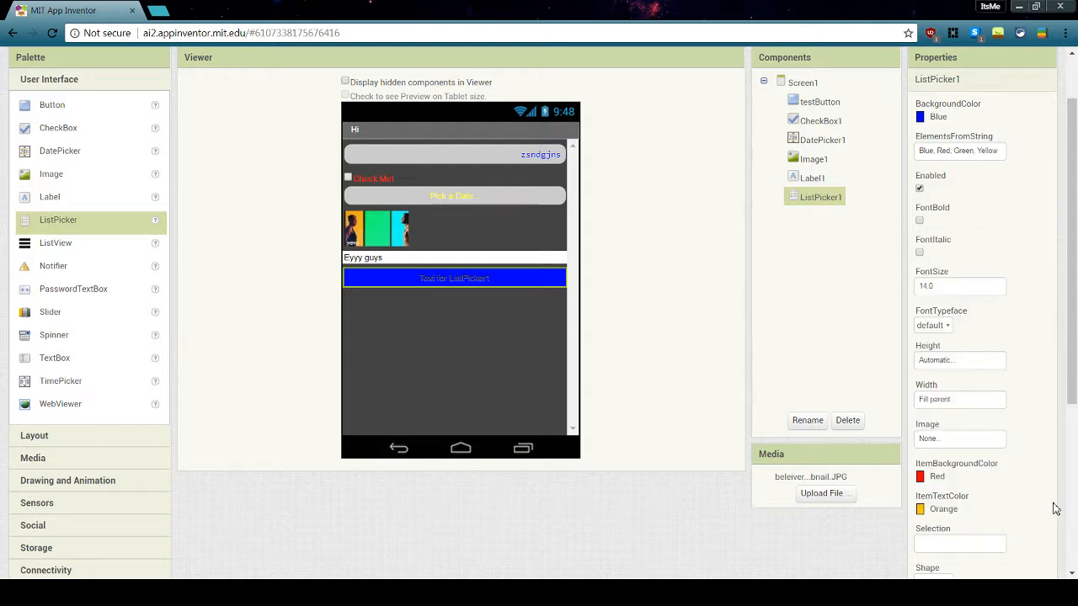
{"action": "scroll", "coordinate": [989, 463], "scroll_direction": "down", "scroll_amount": 1}
{"action": "left_click", "coordinate": [983, 473]}
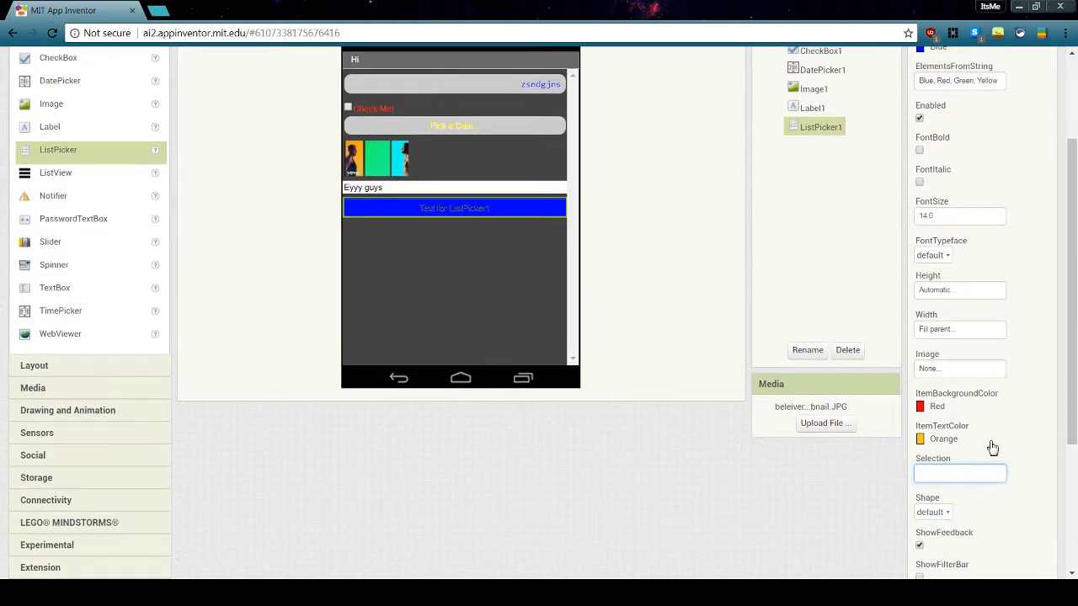
{"action": "left_click", "coordinate": [992, 447]}
{"action": "left_click", "coordinate": [982, 480]}
{"action": "left_click", "coordinate": [993, 469]}
{"action": "left_click", "coordinate": [157, 10]}
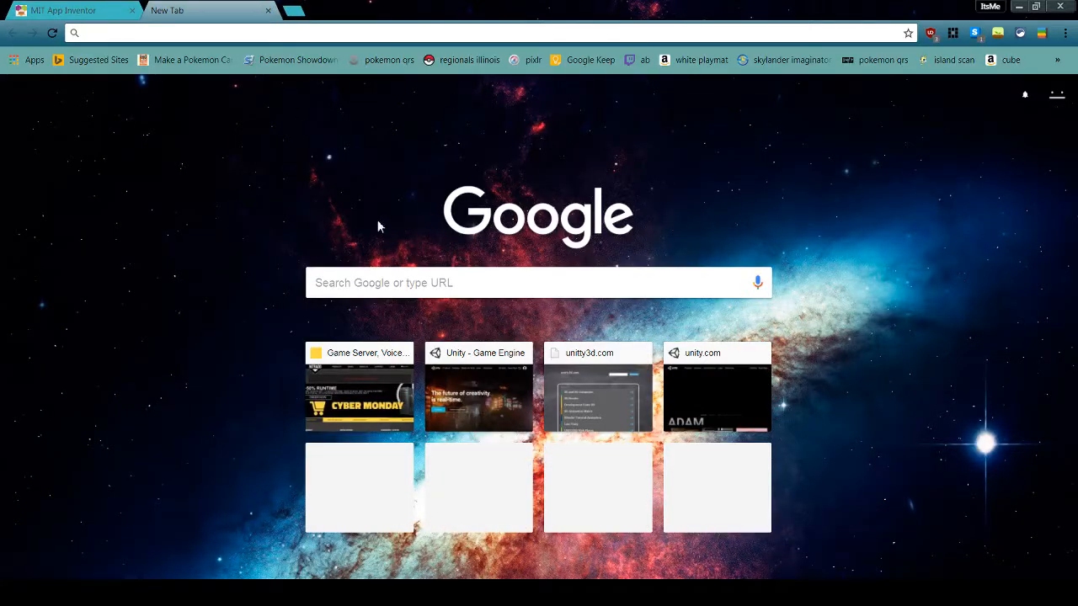
{"action": "left_click", "coordinate": [267, 11]}
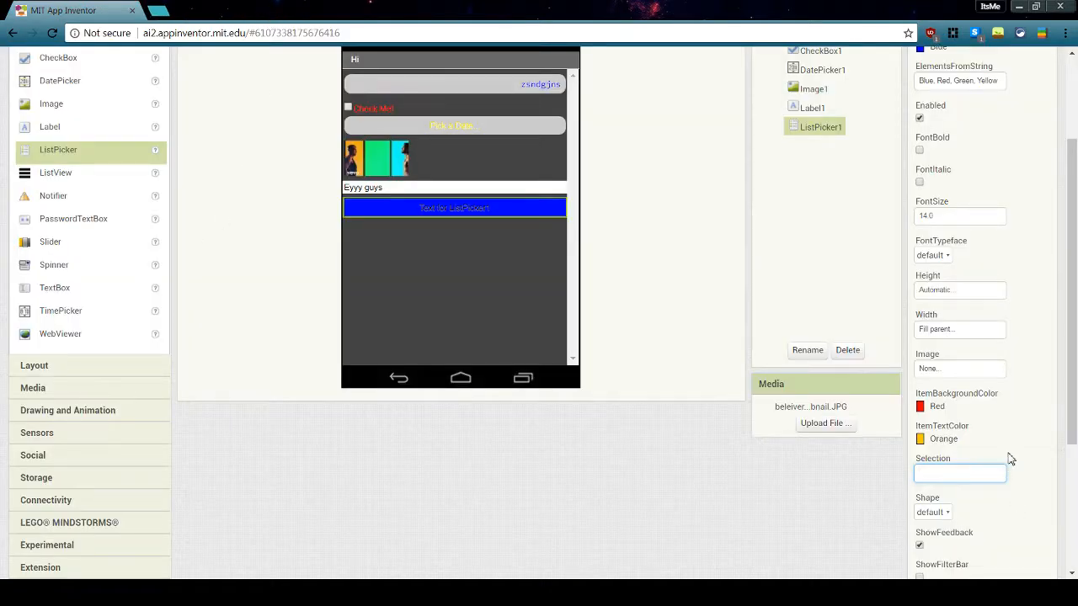
{"action": "left_click", "coordinate": [947, 439]}
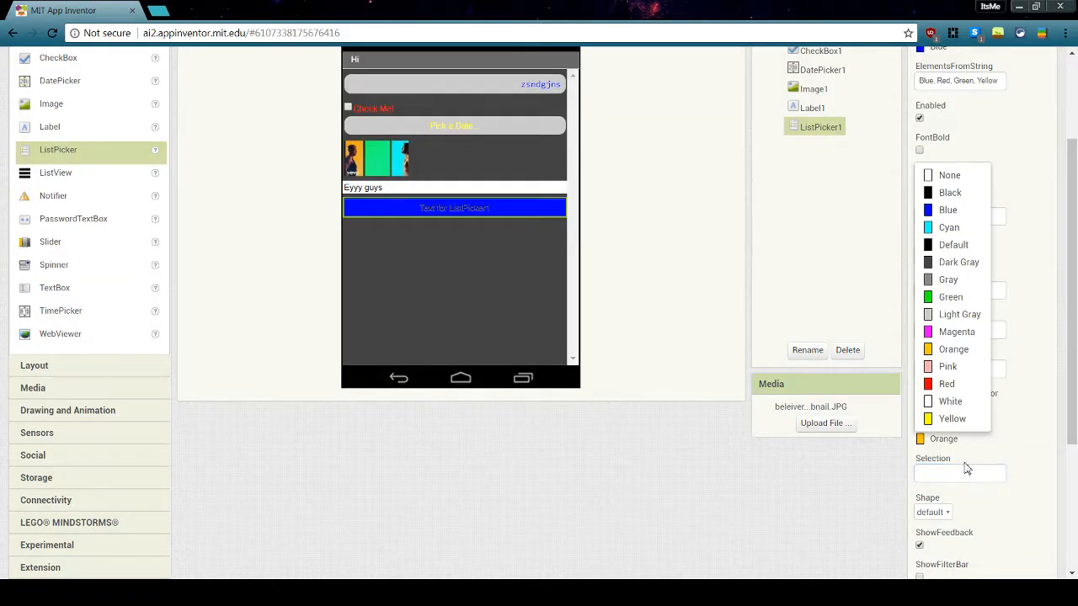
{"action": "left_click", "coordinate": [967, 469]}
{"action": "scroll", "coordinate": [845, 504], "scroll_direction": "up", "scroll_amount": 5}
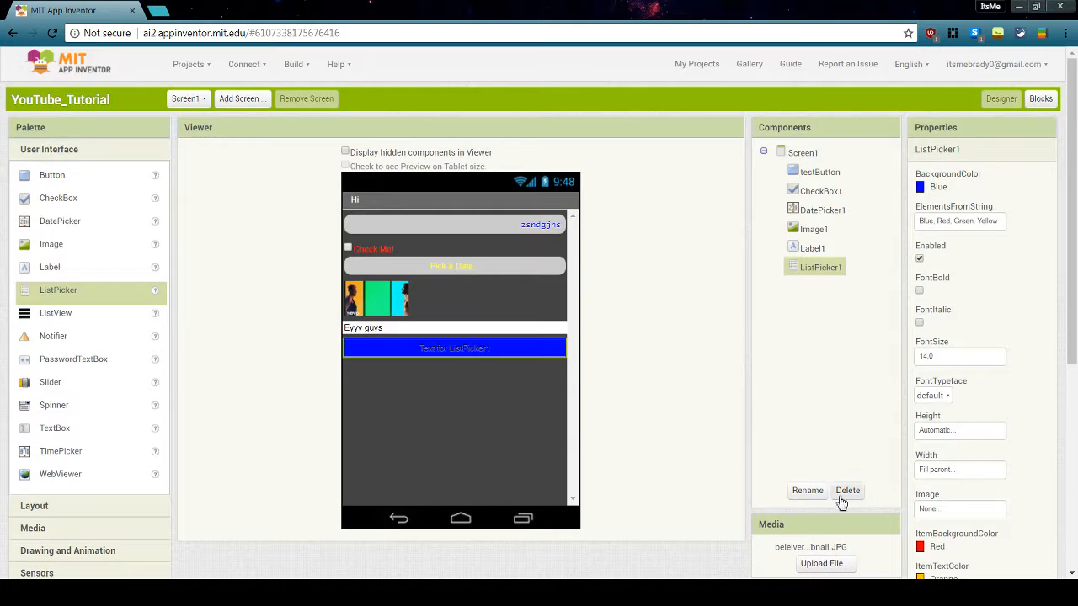
- Try the rounded shape on ListPicker1 and set its shape to oval
{"action": "scroll", "coordinate": [957, 450], "scroll_direction": "down", "scroll_amount": 5}
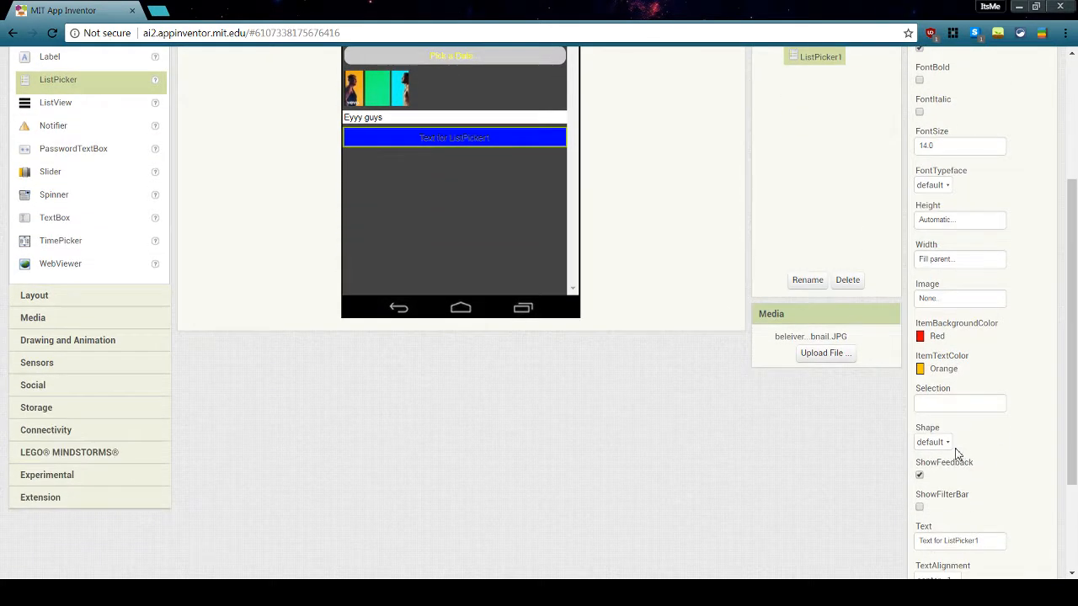
{"action": "scroll", "coordinate": [954, 434], "scroll_direction": "down", "scroll_amount": 2}
{"action": "left_click", "coordinate": [935, 374]}
{"action": "scroll", "coordinate": [969, 459], "scroll_direction": "up", "scroll_amount": 2}
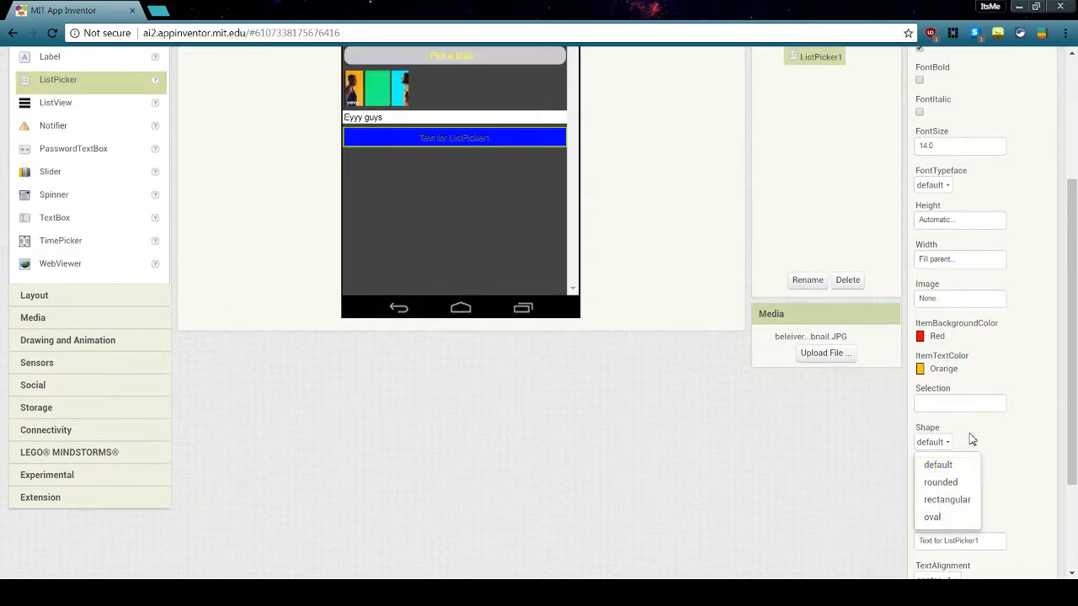
{"action": "left_click", "coordinate": [998, 438]}
{"action": "left_click", "coordinate": [930, 442]}
{"action": "left_click", "coordinate": [937, 487]}
{"action": "left_click", "coordinate": [933, 442]}
{"action": "left_click", "coordinate": [947, 516]}
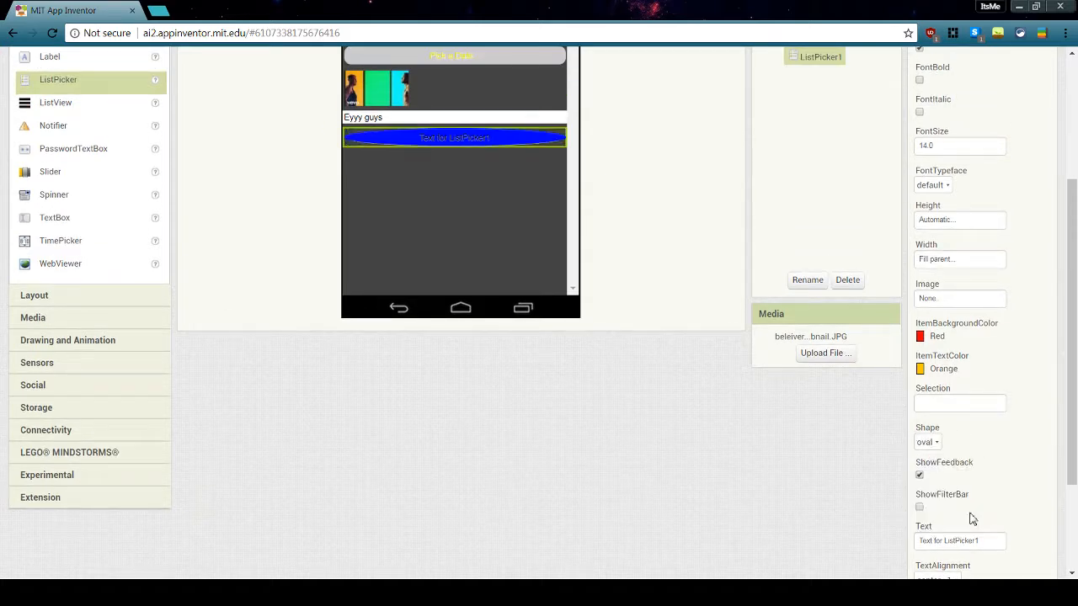
- Replace ListPicker1's text with "Pick"
{"action": "scroll", "coordinate": [969, 506], "scroll_direction": "down", "scroll_amount": 1}
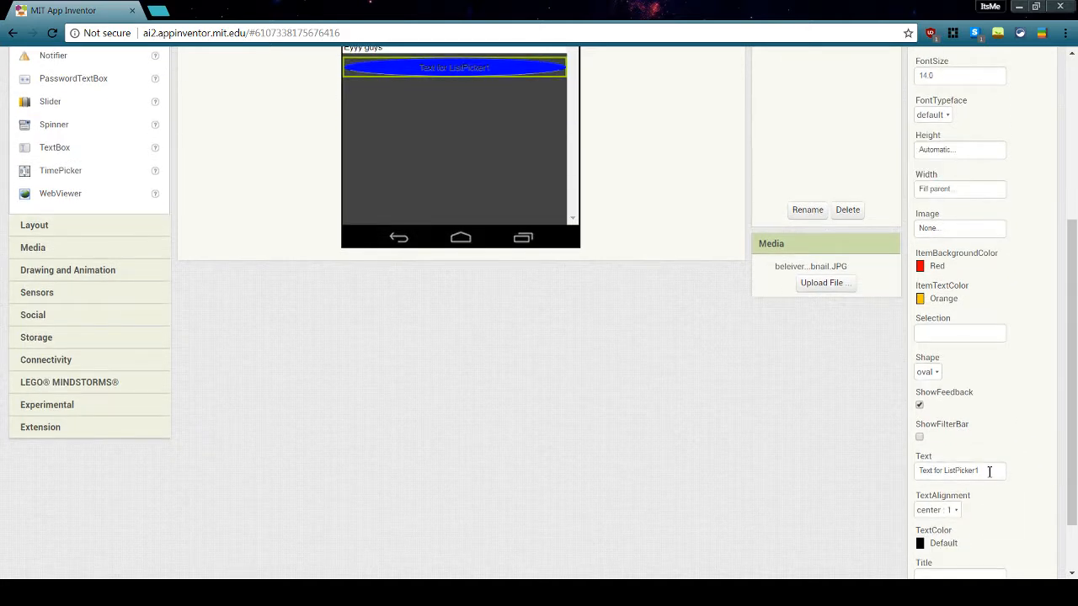
{"action": "left_click_drag", "start_coordinate": [989, 471], "coordinate": [274, 465]}
{"action": "type", "text": "Pick"}
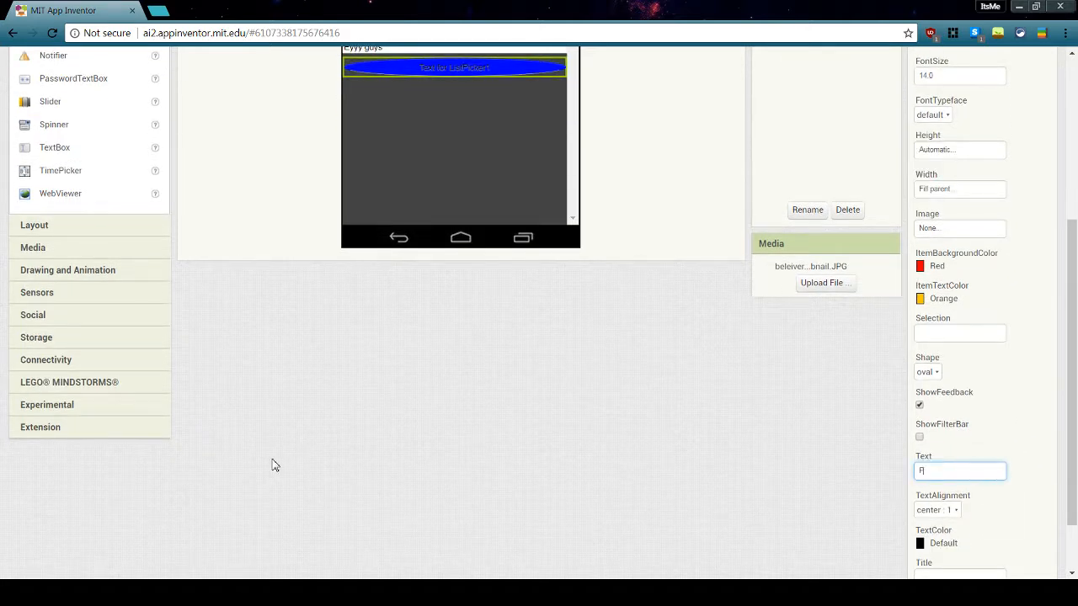
{"action": "key", "text": "Return"}
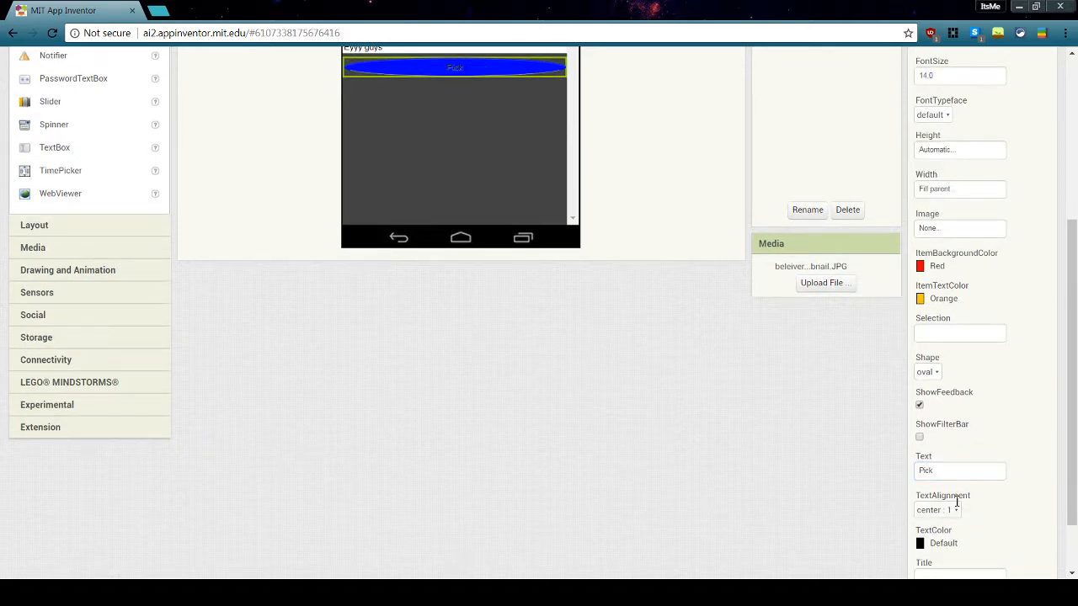
{"action": "scroll", "coordinate": [883, 457], "scroll_direction": "up", "scroll_amount": 1}
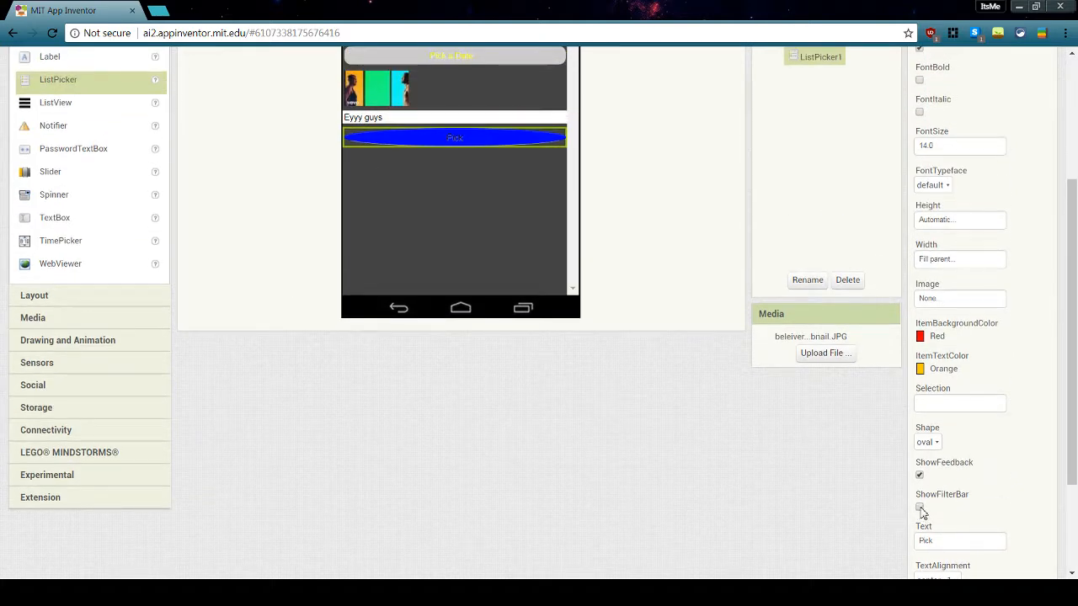
{"action": "scroll", "coordinate": [955, 539], "scroll_direction": "down", "scroll_amount": 2}
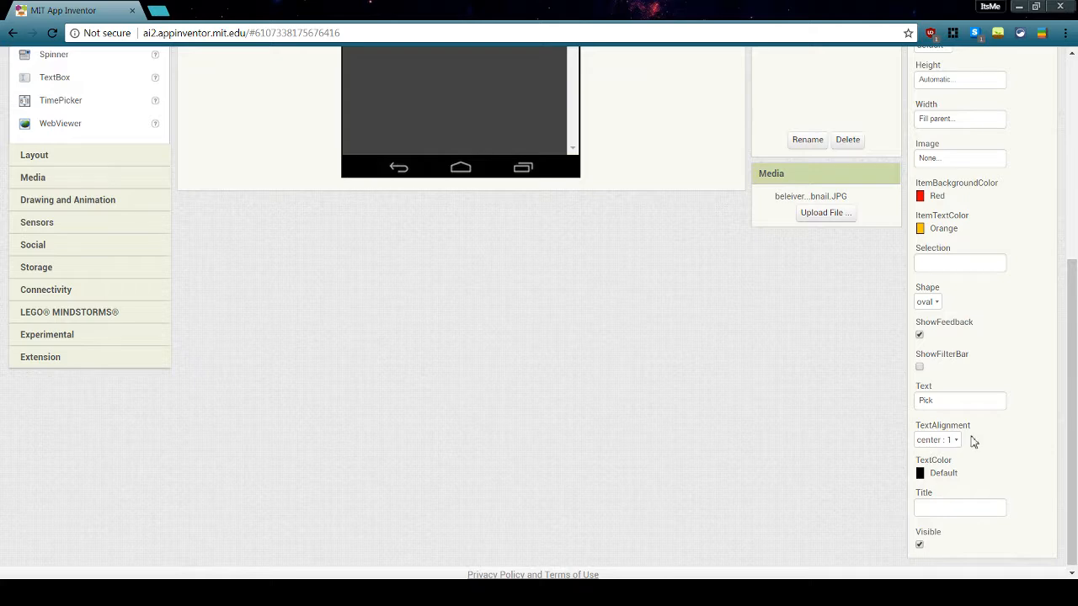
- Look at ListPicker1's text alignment options without changing them and set its TextColor to Green
{"action": "left_click", "coordinate": [949, 438]}
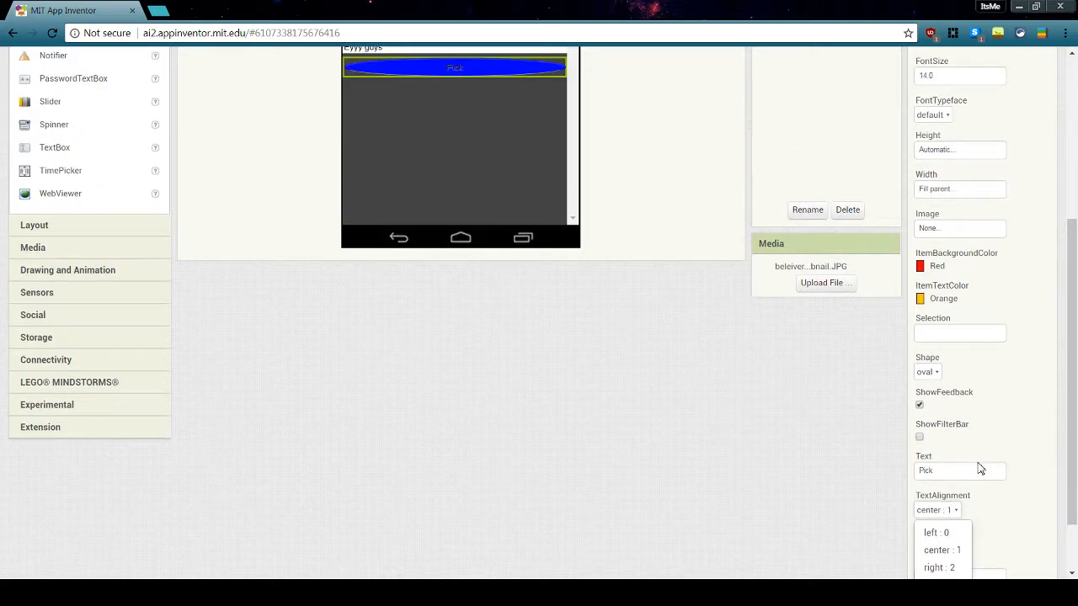
{"action": "left_click", "coordinate": [1002, 500]}
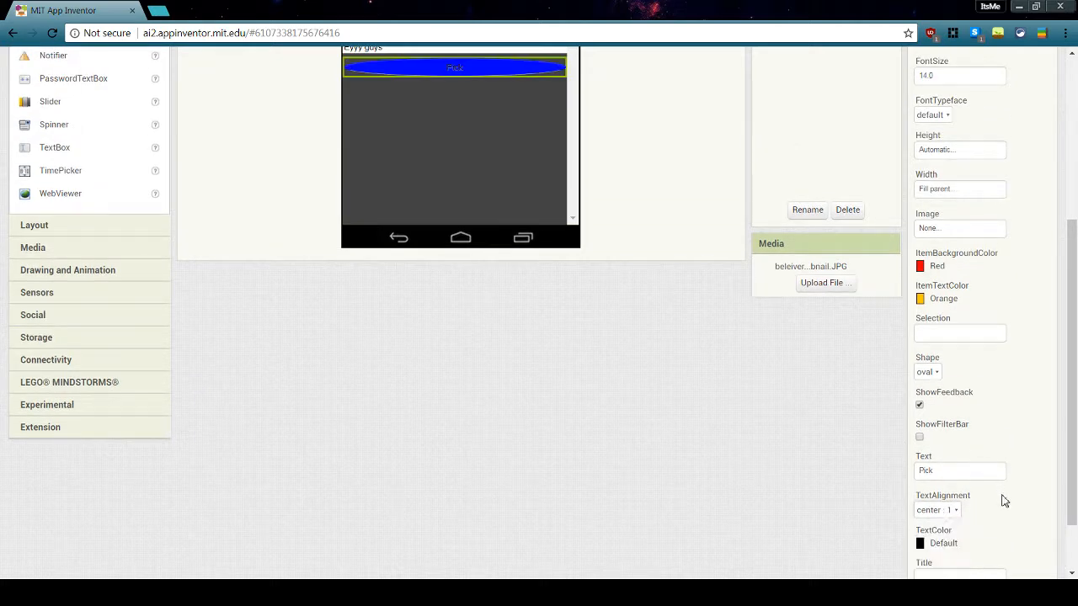
{"action": "left_click", "coordinate": [941, 544]}
{"action": "left_click", "coordinate": [969, 404]}
{"action": "scroll", "coordinate": [981, 546], "scroll_direction": "down", "scroll_amount": 2}
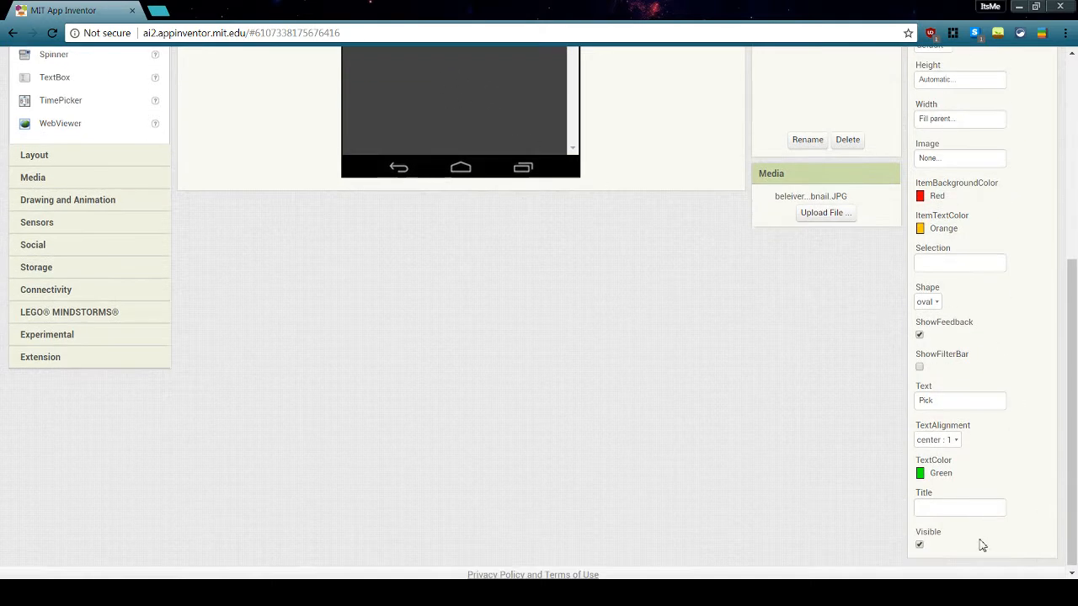
{"action": "scroll", "coordinate": [979, 511], "scroll_direction": "up", "scroll_amount": 5}
{"action": "scroll", "coordinate": [981, 512], "scroll_direction": "down", "scroll_amount": 5}
- Give ListPicker1 the title "Select One..." and leave its text color as it is
{"action": "left_click", "coordinate": [979, 509]}
{"action": "scroll", "coordinate": [974, 487], "scroll_direction": "up", "scroll_amount": 1}
{"action": "scroll", "coordinate": [975, 488], "scroll_direction": "up", "scroll_amount": 1}
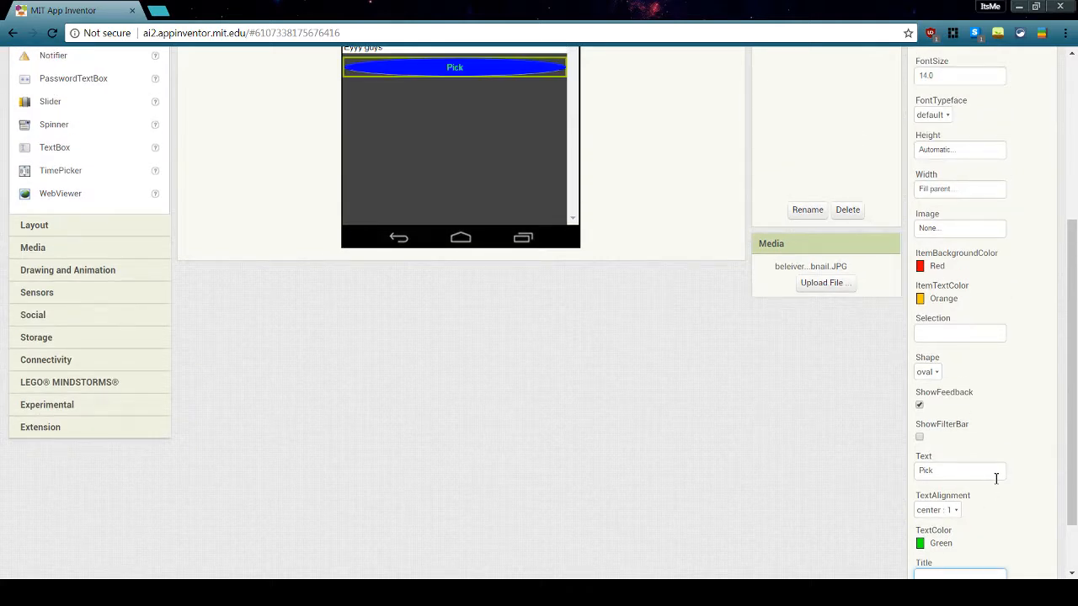
{"action": "scroll", "coordinate": [996, 478], "scroll_direction": "down", "scroll_amount": 1}
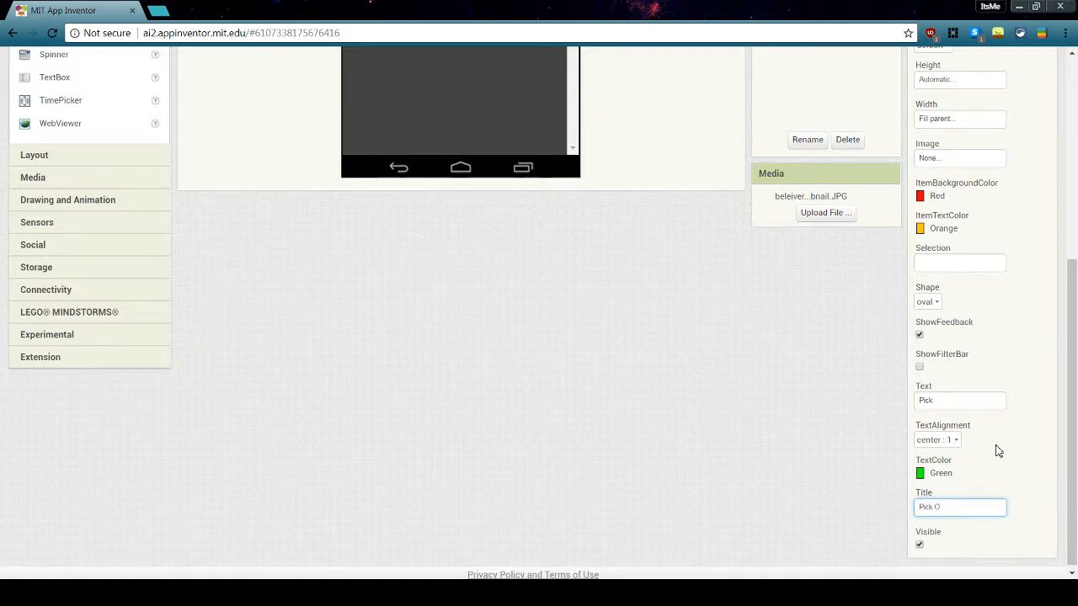
{"action": "type", "text": "Se"}
{"action": "type", "text": "lecct One:"}
{"action": "double_click", "coordinate": [933, 506]}
{"action": "left_click", "coordinate": [979, 477]}
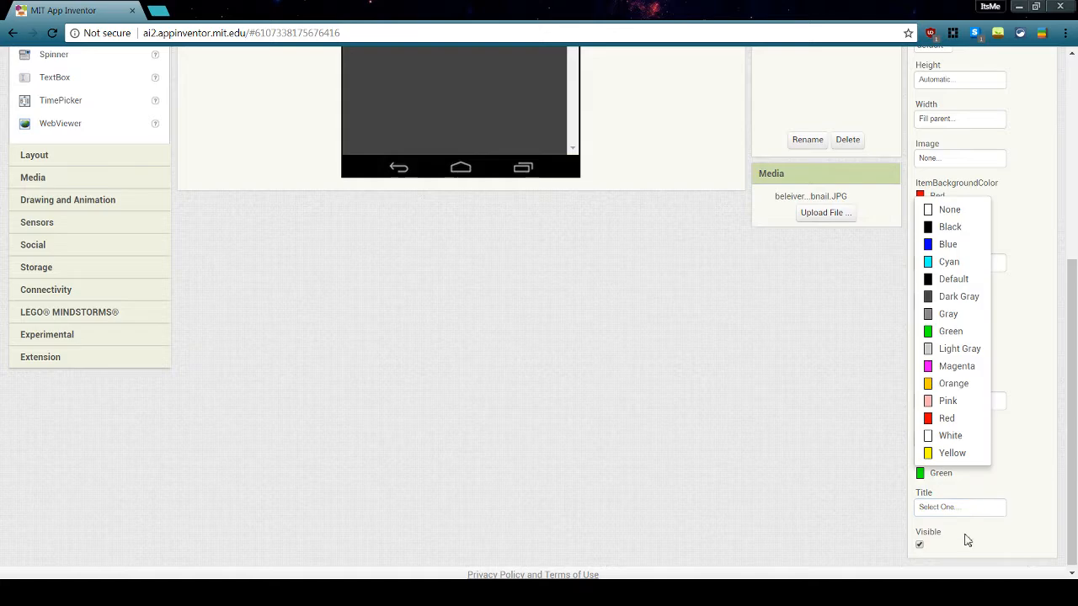
{"action": "left_click", "coordinate": [916, 536]}
- Turn off ListPicker1's Visible property and turn it back on
{"action": "scroll", "coordinate": [665, 431], "scroll_direction": "up", "scroll_amount": 2}
{"action": "scroll", "coordinate": [902, 500], "scroll_direction": "down", "scroll_amount": 2}
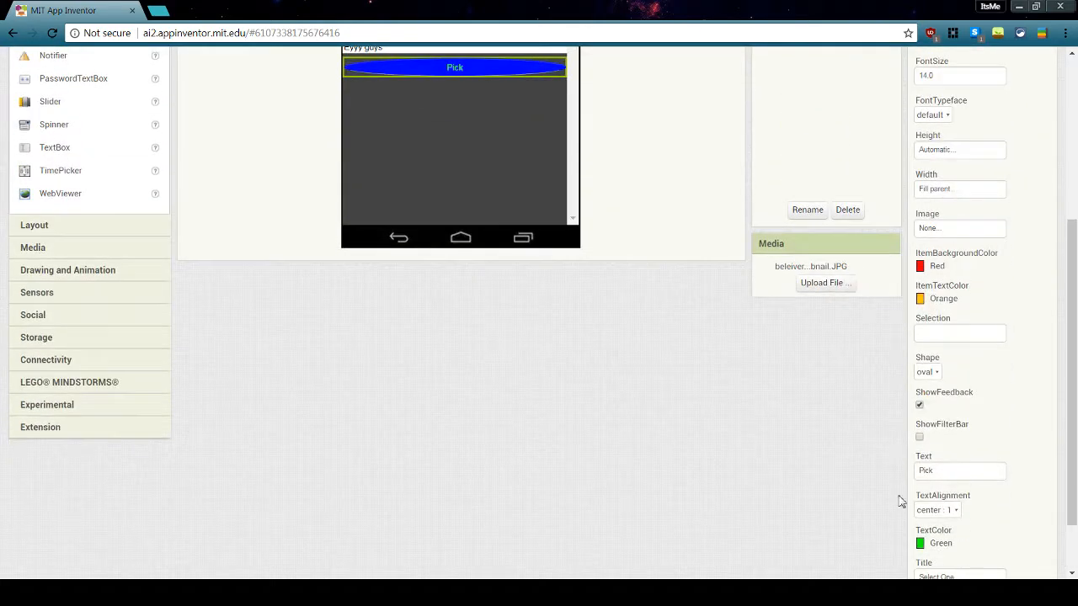
{"action": "left_click", "coordinate": [920, 542]}
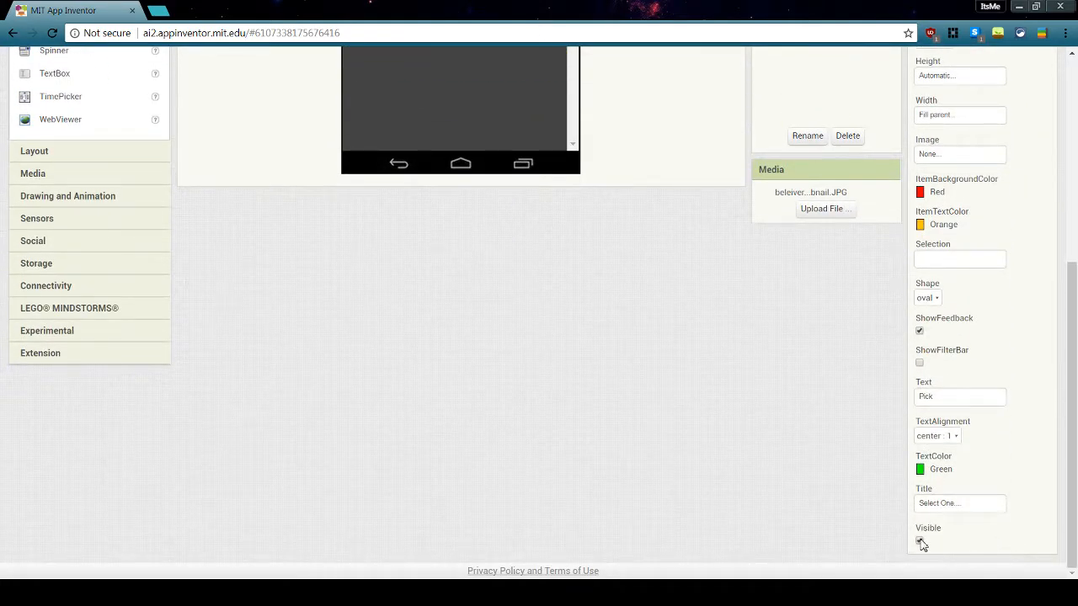
{"action": "scroll", "coordinate": [924, 546], "scroll_direction": "up", "scroll_amount": 1}
{"action": "scroll", "coordinate": [924, 546], "scroll_direction": "down", "scroll_amount": 1}
{"action": "scroll", "coordinate": [921, 544], "scroll_direction": "up", "scroll_amount": 3}
{"action": "scroll", "coordinate": [920, 544], "scroll_direction": "down", "scroll_amount": 3}
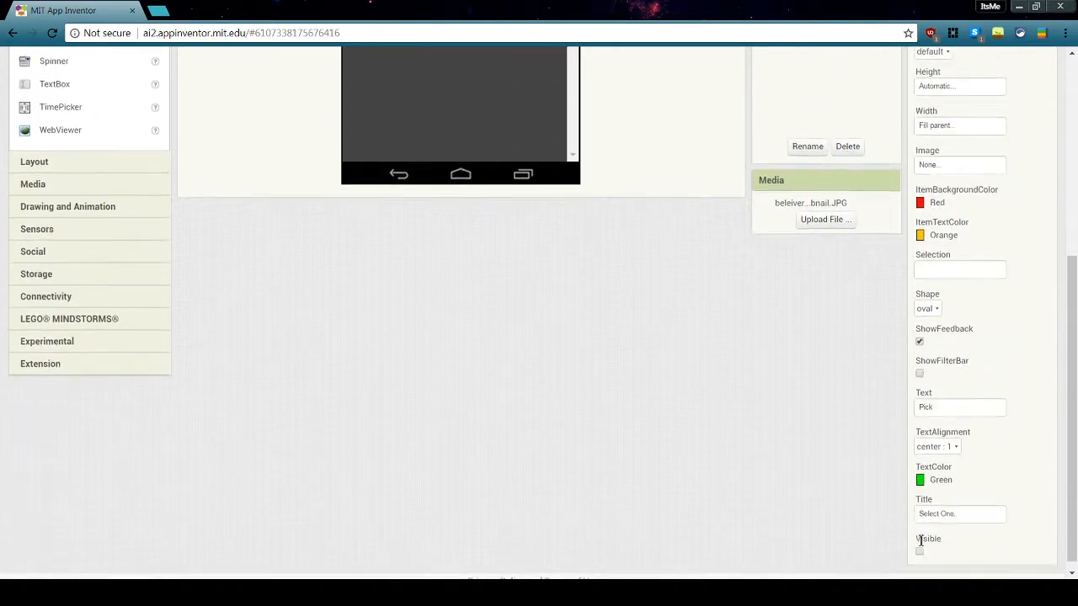
{"action": "scroll", "coordinate": [920, 544], "scroll_direction": "up", "scroll_amount": 2}
{"action": "scroll", "coordinate": [98, 359], "scroll_direction": "up", "scroll_amount": 3}
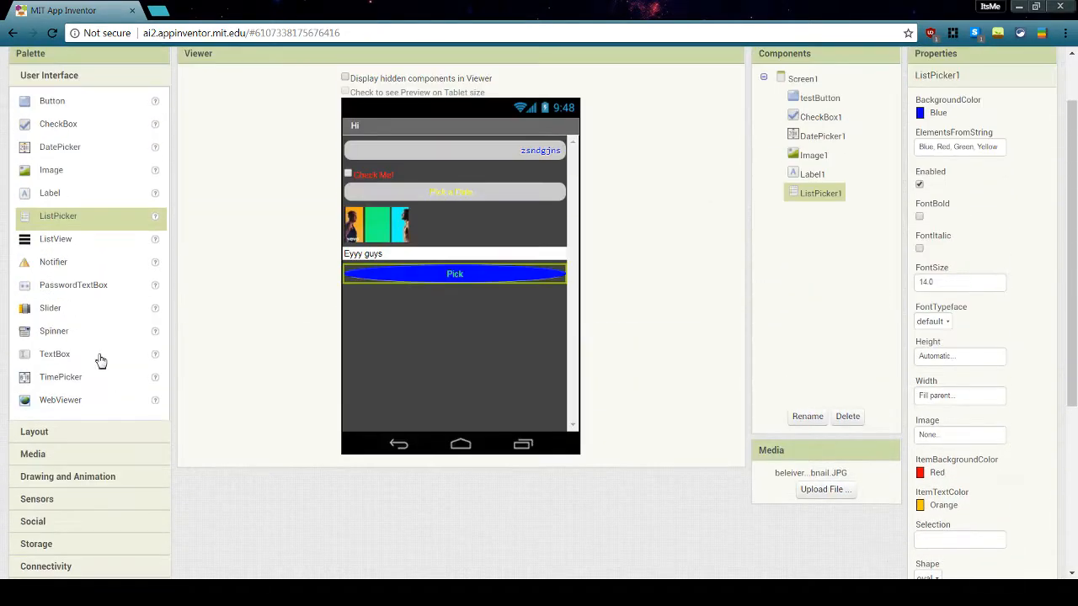
- Add a ListView beneath the Pick list picker on Screen1 and delete it again
{"action": "left_click", "coordinate": [156, 311]}
{"action": "left_click", "coordinate": [156, 310]}
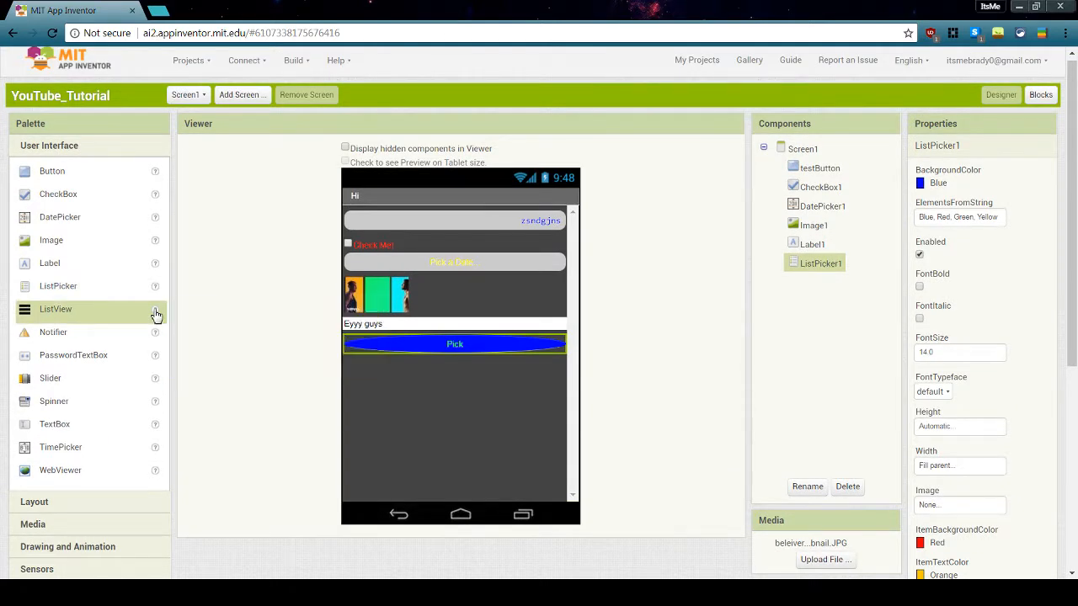
{"action": "left_click_drag", "start_coordinate": [105, 314], "coordinate": [609, 479]}
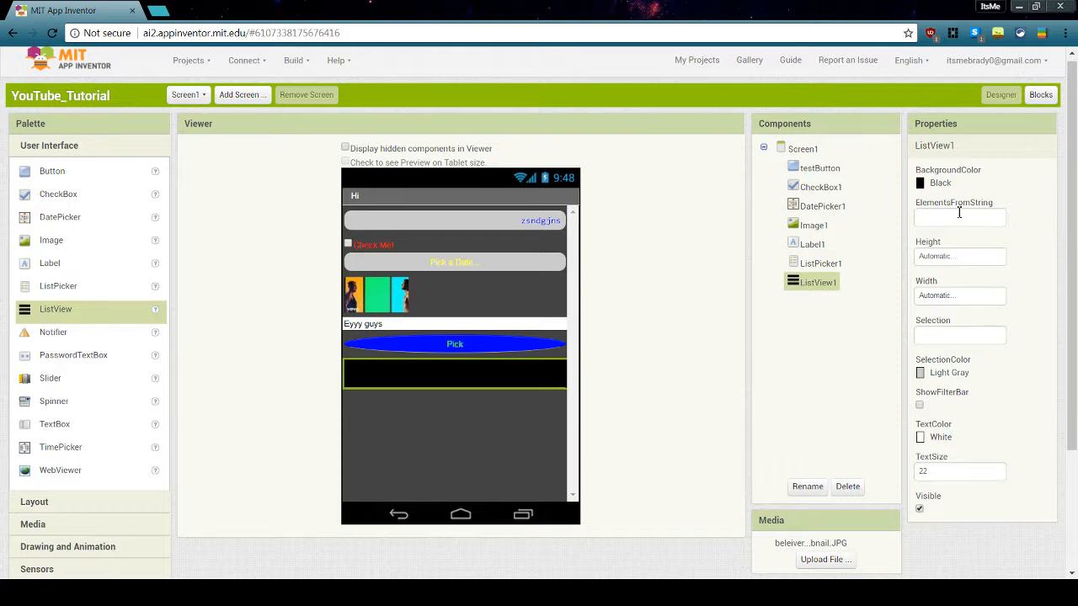
{"action": "left_click", "coordinate": [845, 487]}
{"action": "left_click", "coordinate": [577, 336]}
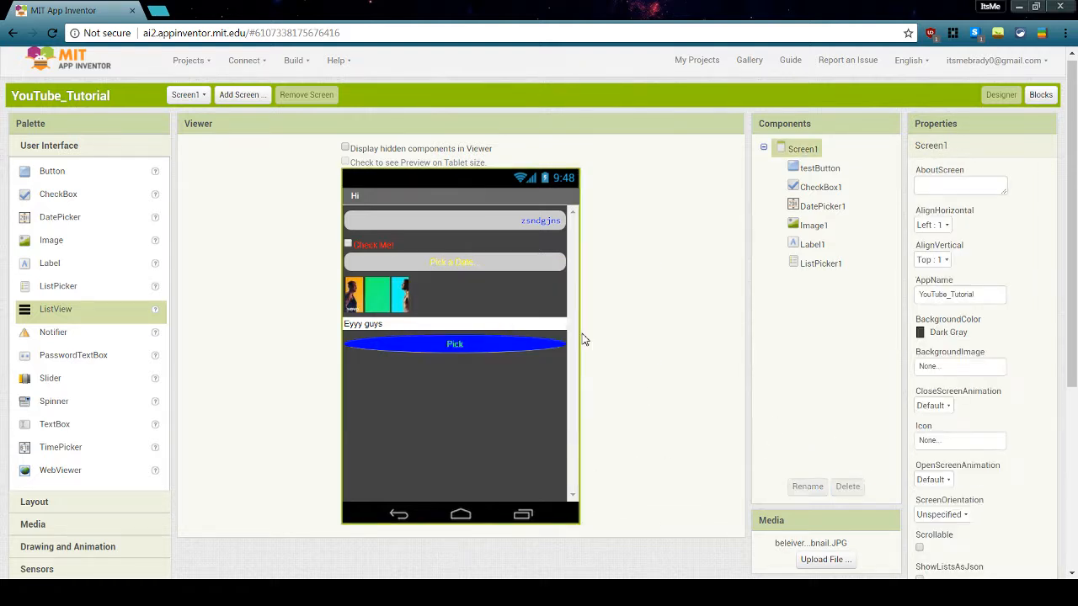
- Select the components on the phone preview one after another, from ListPicker1 up to testButton, to examine their properties
{"action": "left_click", "coordinate": [458, 349]}
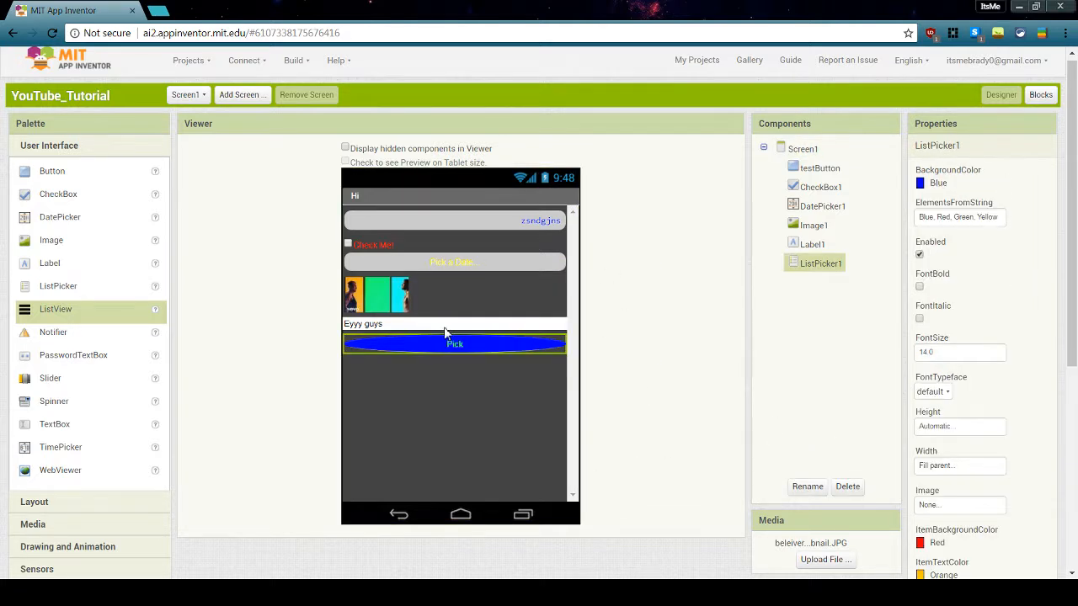
{"action": "left_click", "coordinate": [444, 326]}
{"action": "left_click", "coordinate": [408, 310]}
{"action": "left_click", "coordinate": [419, 268]}
{"action": "left_click", "coordinate": [418, 251]}
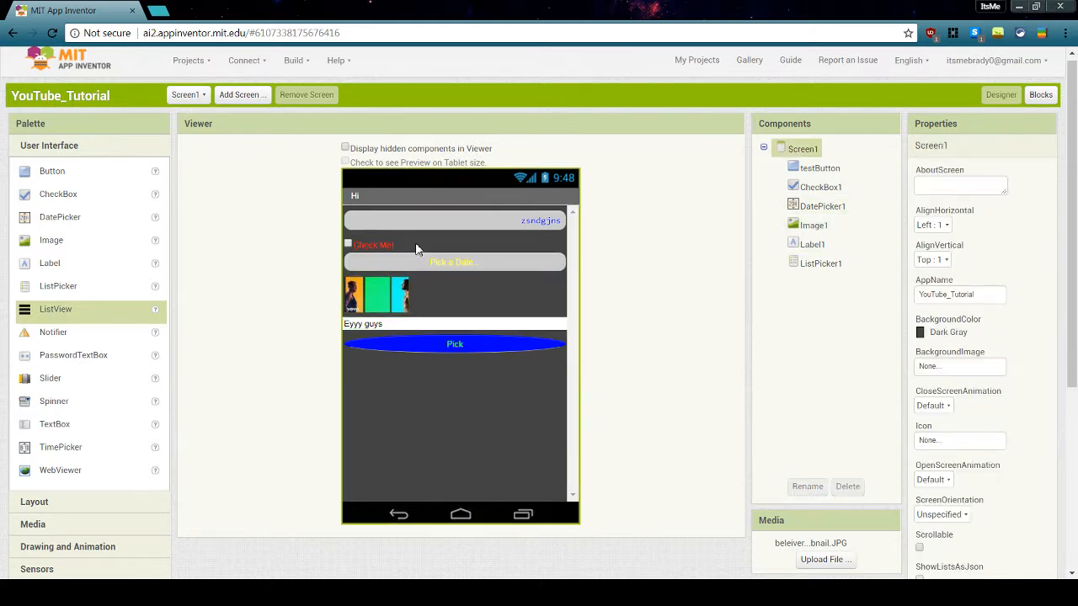
{"action": "left_click", "coordinate": [396, 221]}
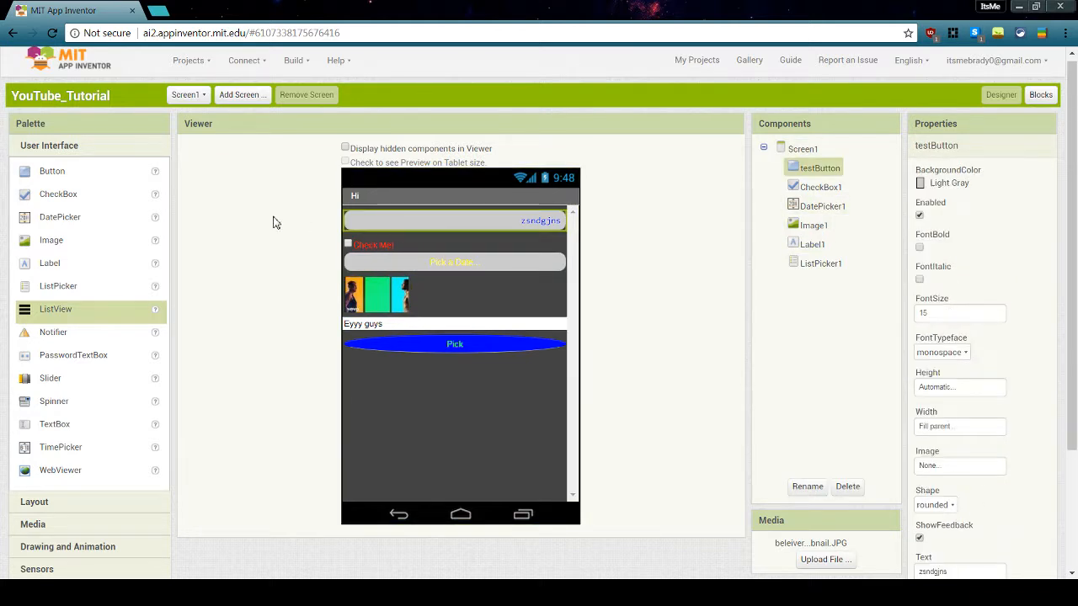
- Go through CheckBox1, DatePicker1, Image1, Label1 and ListPicker1 in the component tree to compare their properties, ending on Screen1
{"action": "left_click", "coordinate": [819, 187]}
{"action": "left_click", "coordinate": [822, 207]}
{"action": "left_click", "coordinate": [814, 225]}
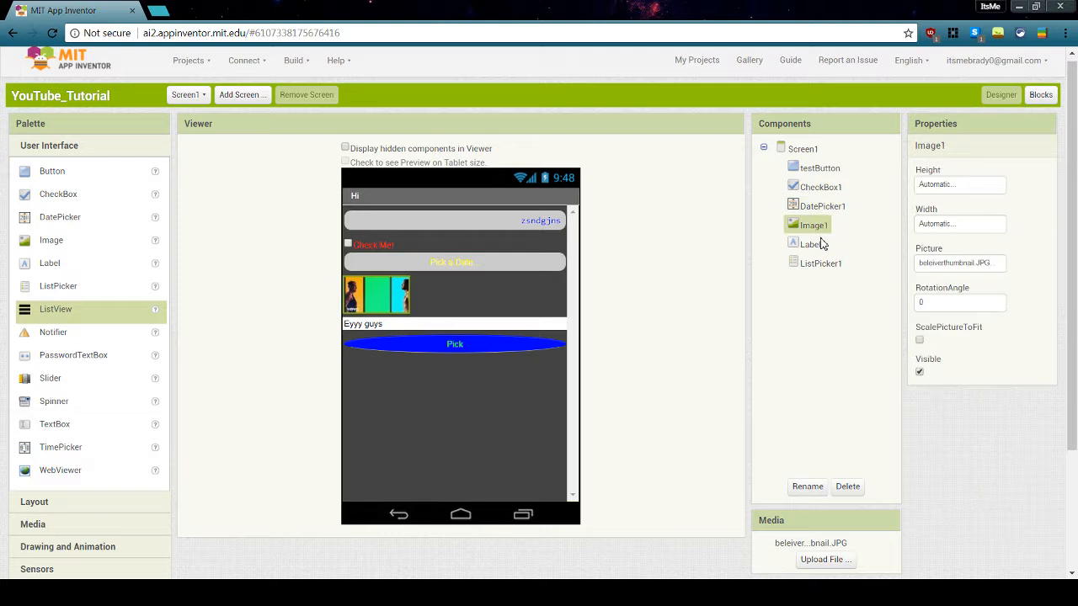
{"action": "left_click", "coordinate": [814, 243]}
{"action": "left_click", "coordinate": [821, 265]}
{"action": "left_click", "coordinate": [806, 249]}
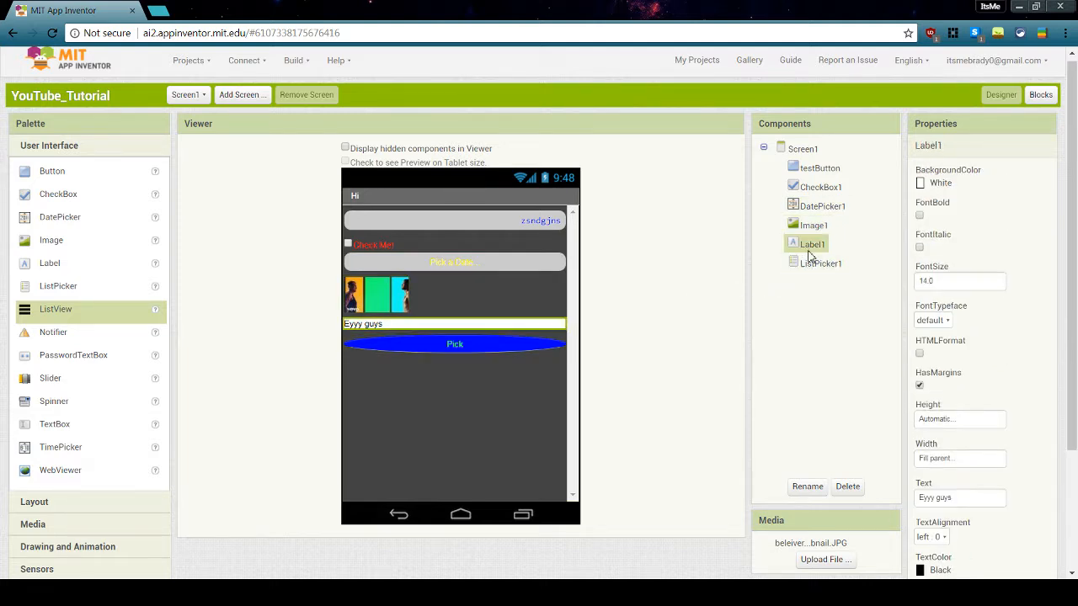
{"action": "left_click", "coordinate": [516, 202]}
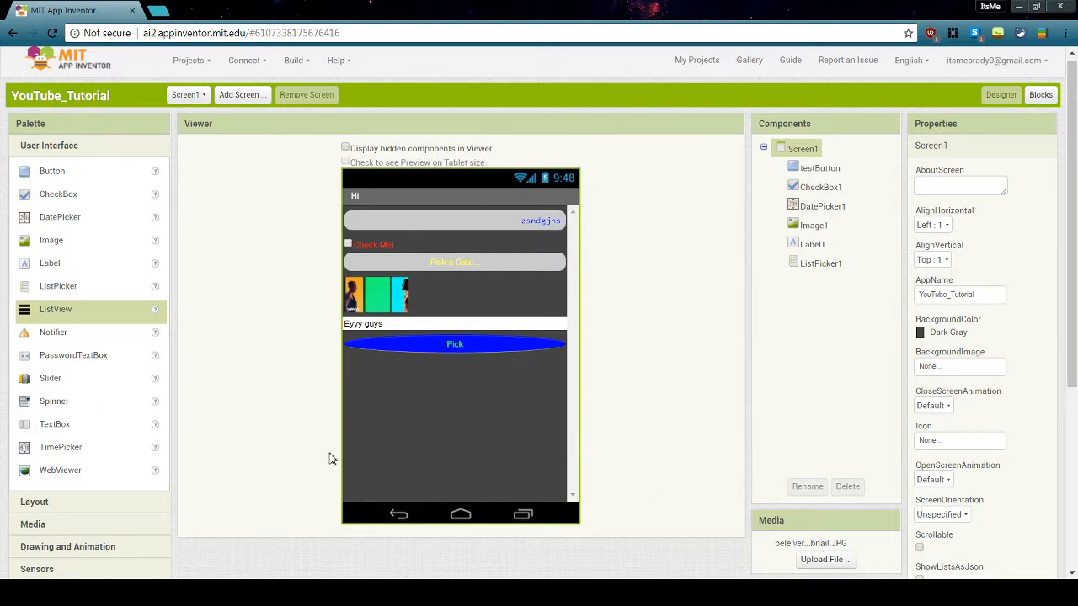
- Try to upload a media file without choosing one, and cancel a second upload attempt
{"action": "scroll", "coordinate": [833, 505], "scroll_direction": "down", "scroll_amount": 3}
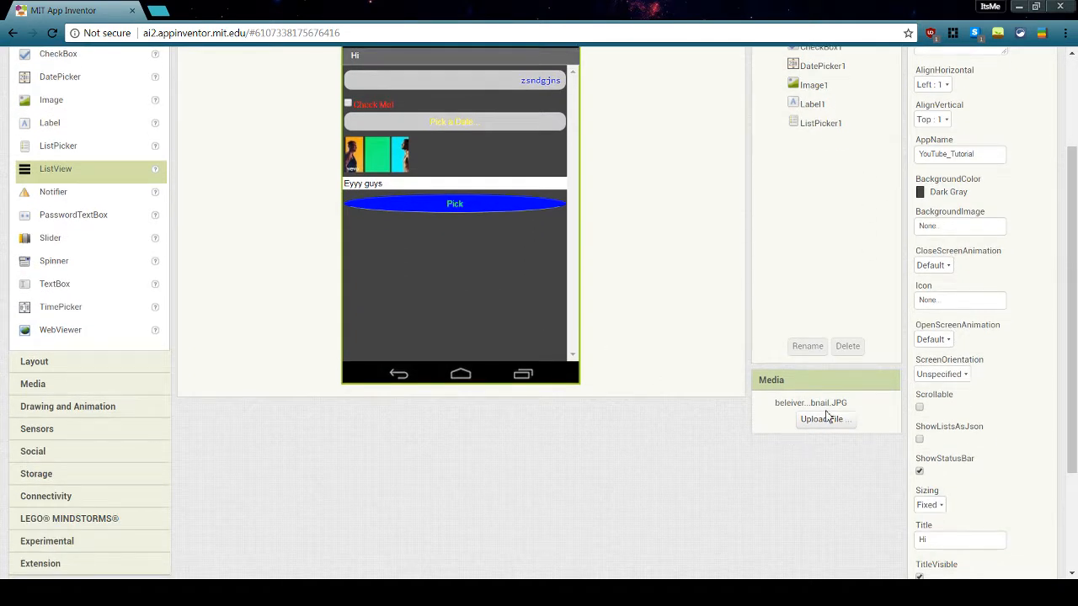
{"action": "left_click", "coordinate": [826, 419]}
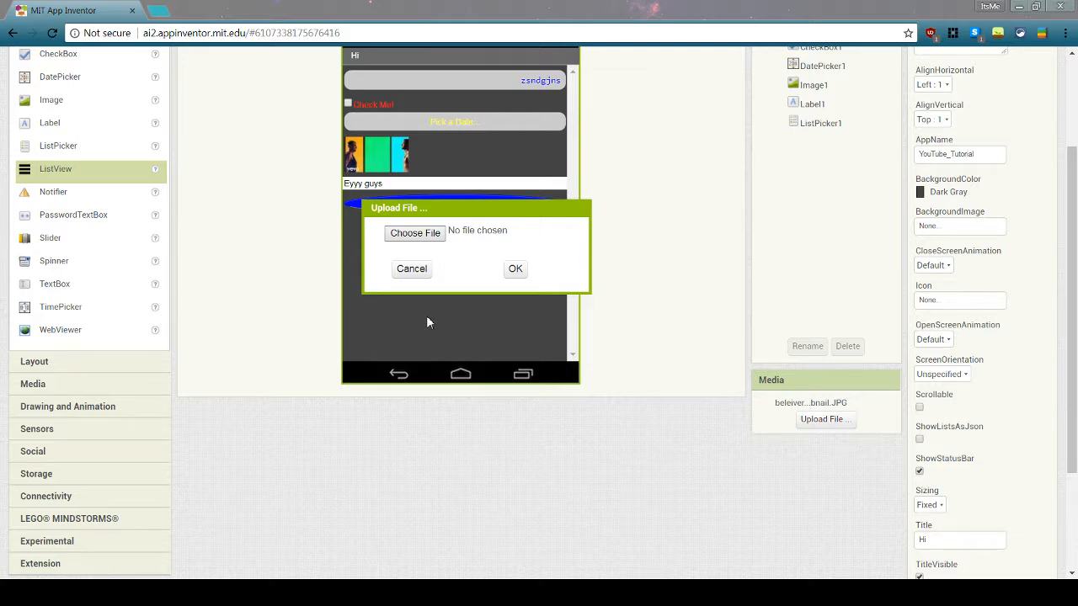
{"action": "left_click", "coordinate": [514, 269]}
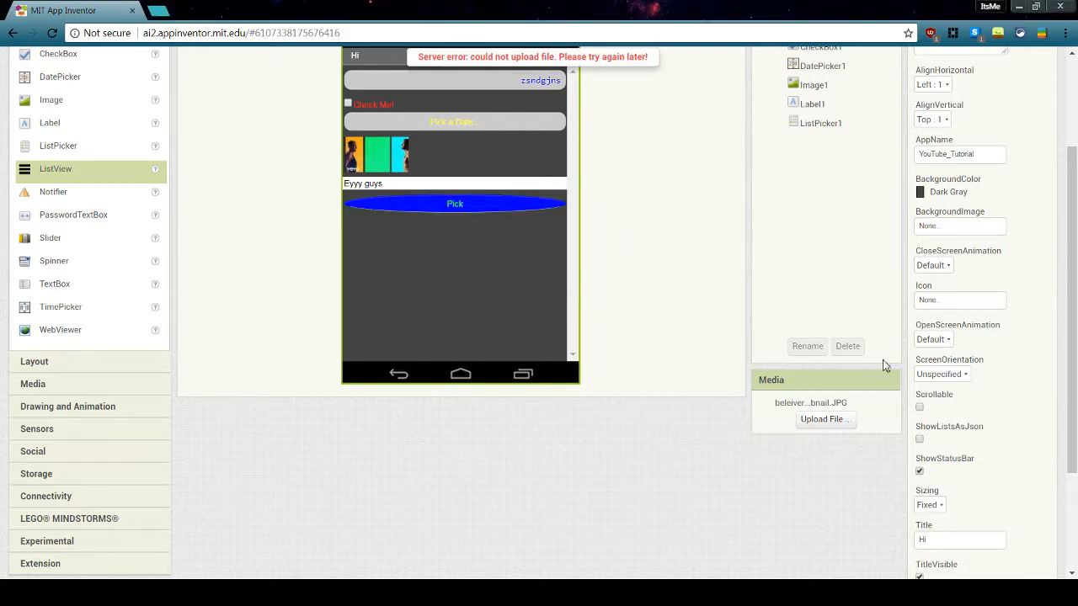
{"action": "left_click", "coordinate": [805, 421]}
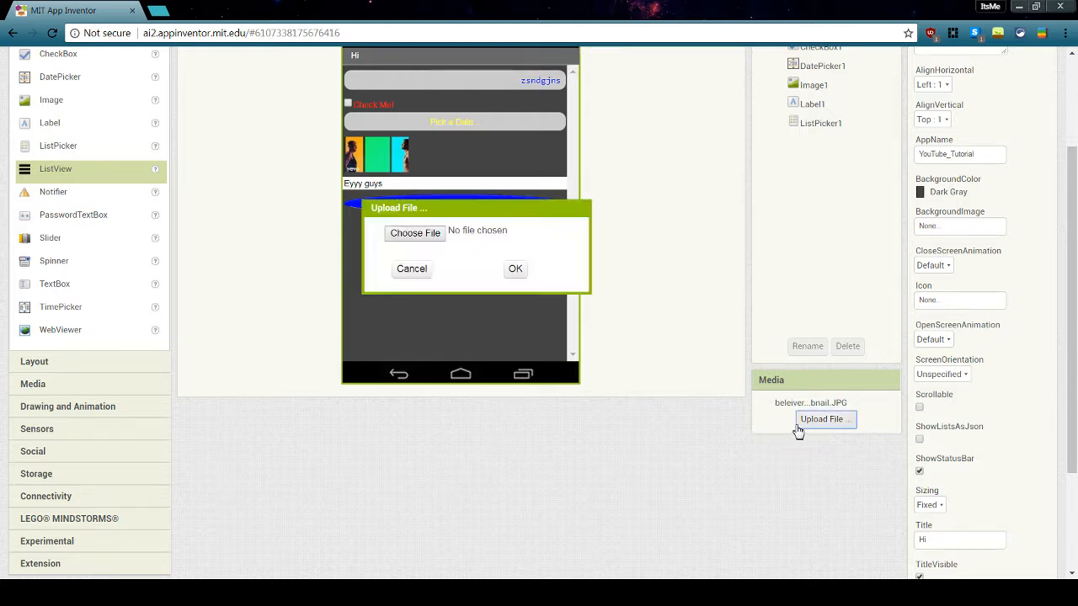
{"action": "left_click", "coordinate": [409, 268]}
{"action": "scroll", "coordinate": [816, 426], "scroll_direction": "up", "scroll_amount": 3}
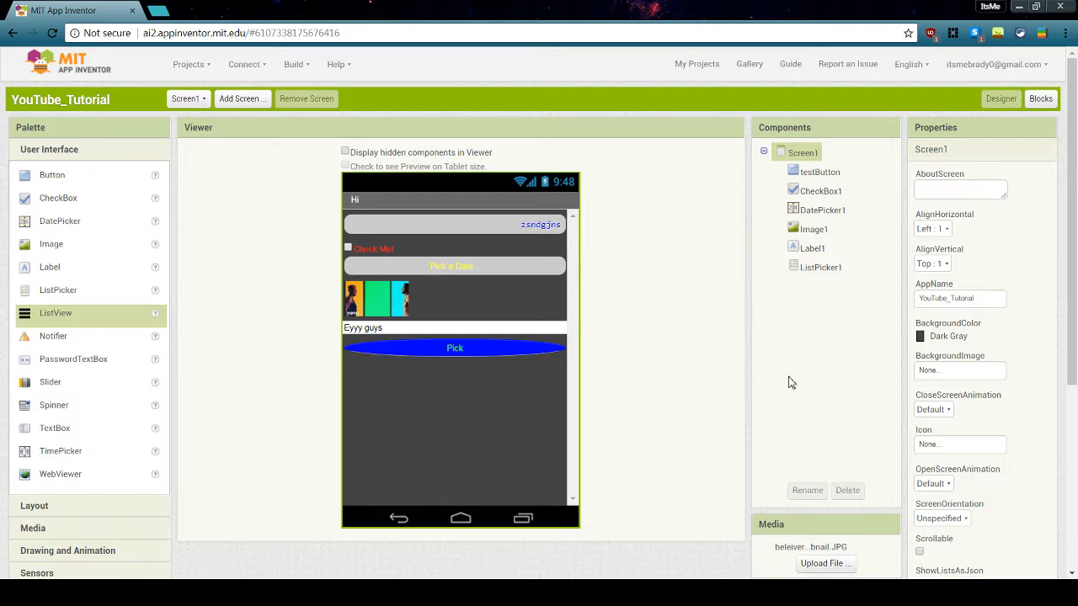
- Select the uploaded thumbnail JPG among the project's media files and look over Screen1's properties
{"action": "left_click", "coordinate": [835, 546]}
{"action": "scroll", "coordinate": [834, 500], "scroll_direction": "up", "scroll_amount": 1}
{"action": "left_click", "coordinate": [833, 505]}
{"action": "scroll", "coordinate": [833, 506], "scroll_direction": "down", "scroll_amount": 1}
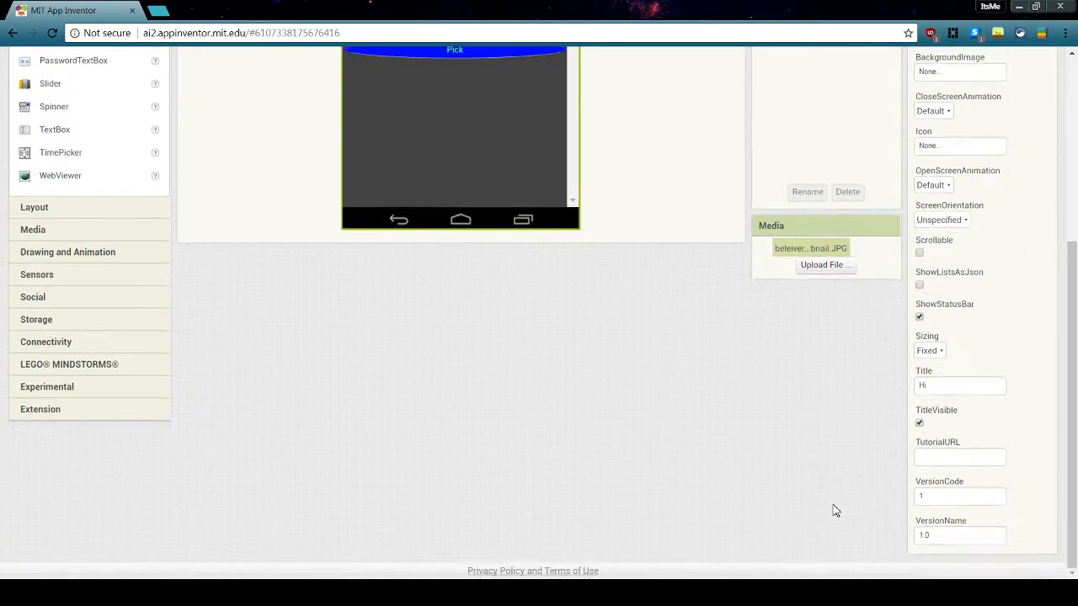
{"action": "scroll", "coordinate": [834, 511], "scroll_direction": "up", "scroll_amount": 4}
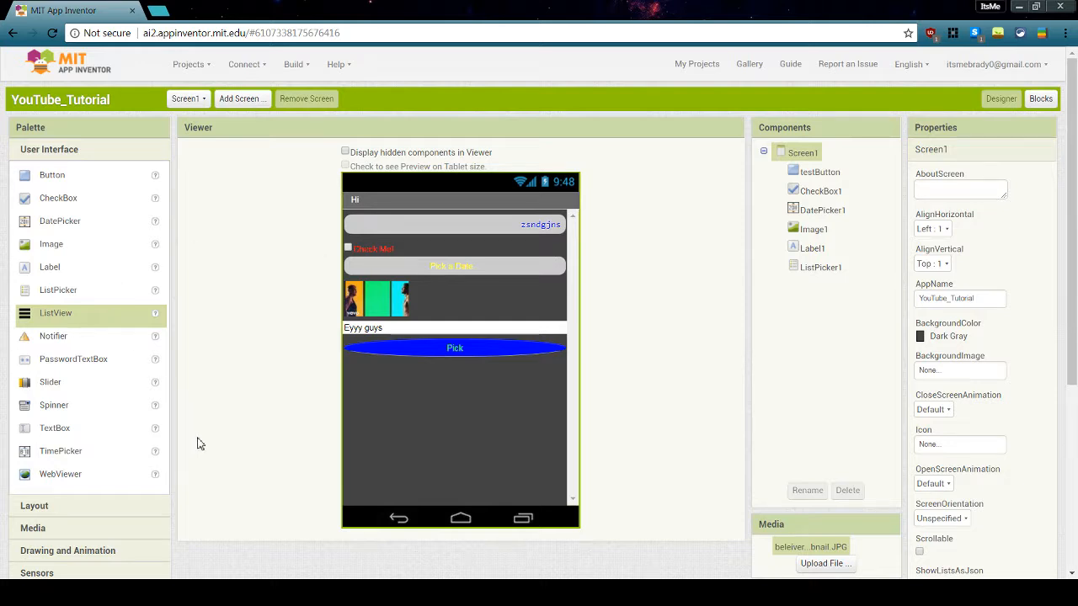
- View Screen1's Blocks editor, then return to the Designer with testButton selected
{"action": "left_click", "coordinate": [1039, 98]}
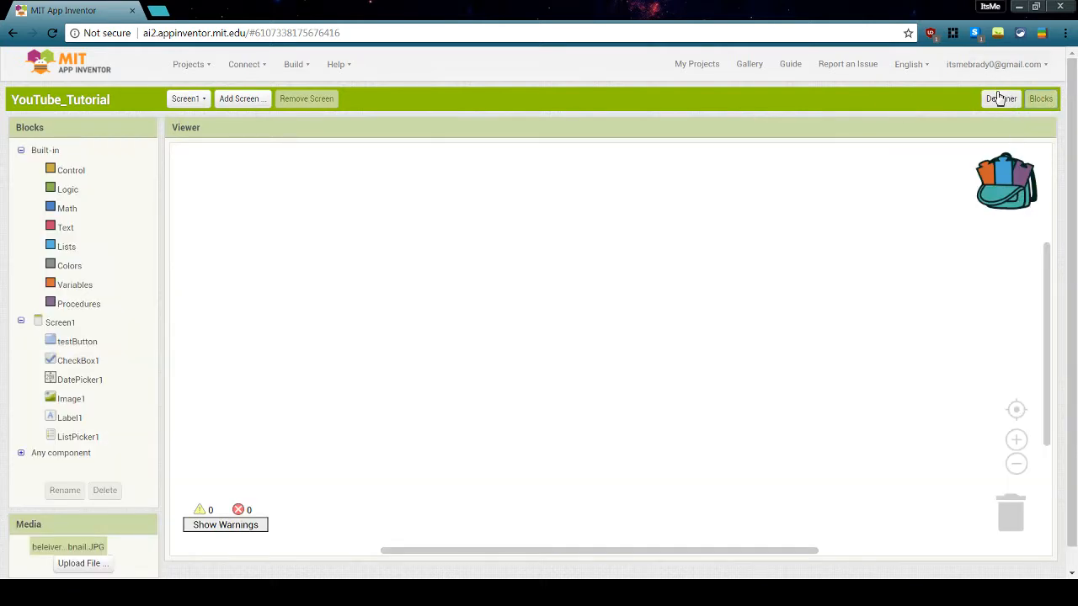
{"action": "left_click", "coordinate": [999, 99]}
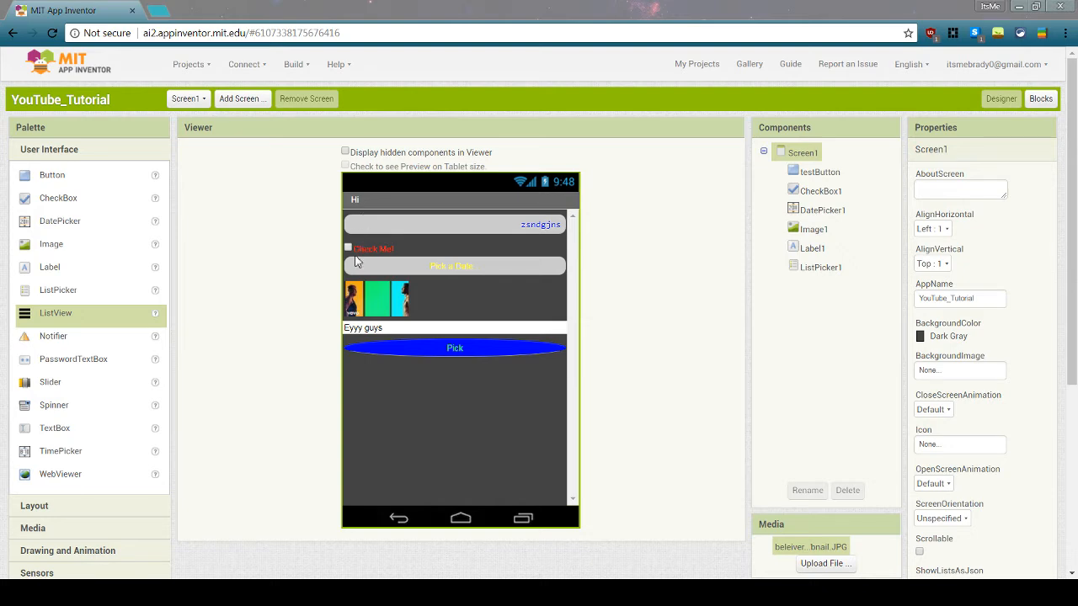
{"action": "left_click", "coordinate": [347, 228]}
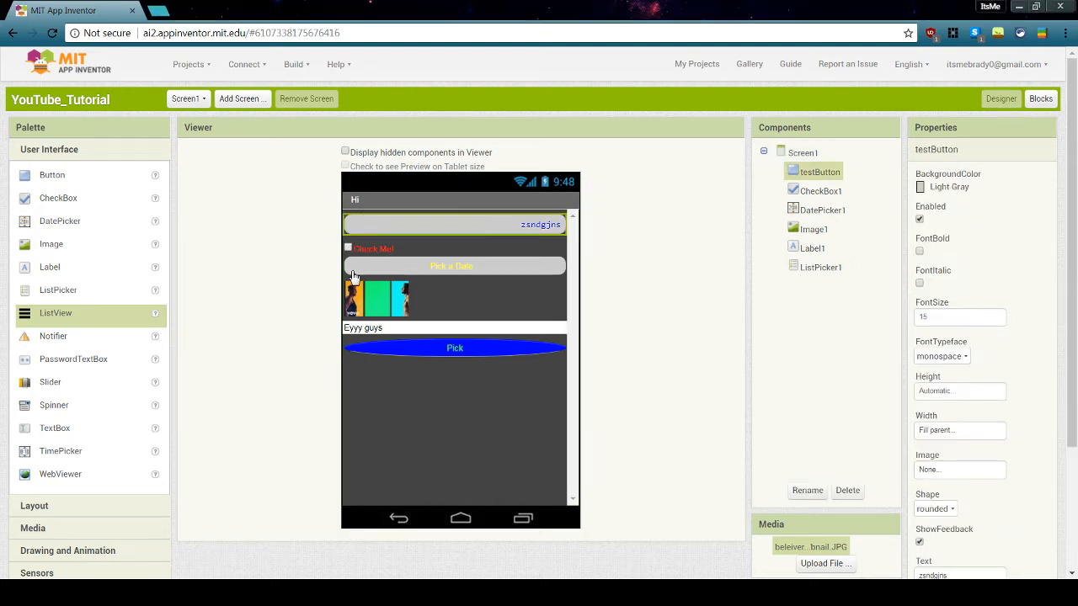